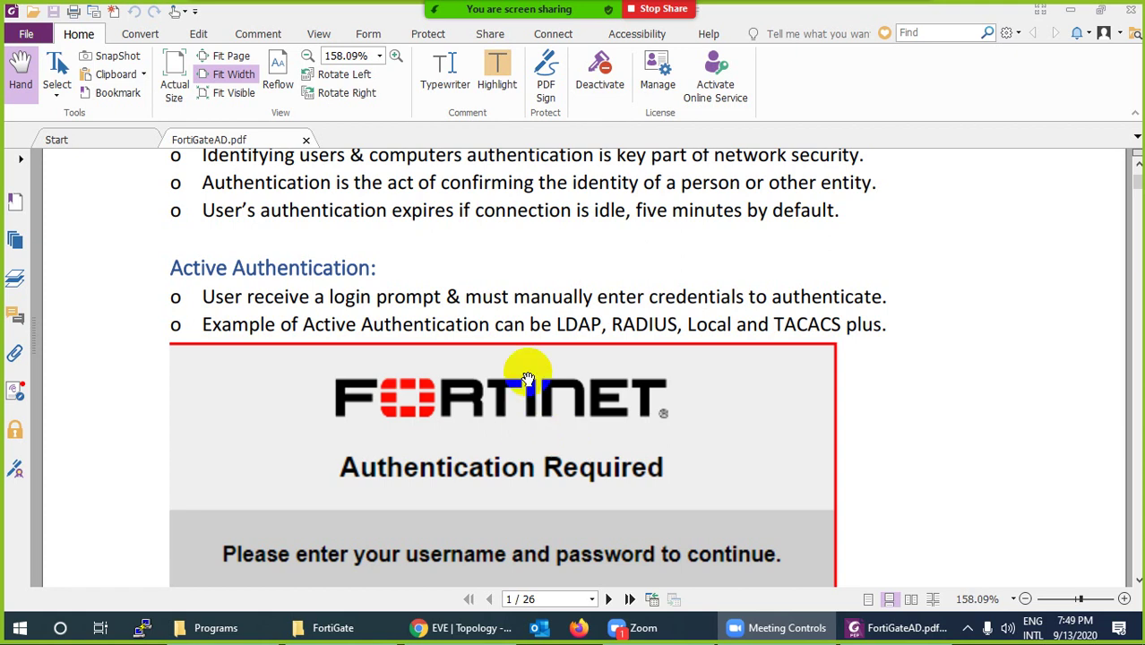
Highlight 'LDAP, RADIUS, Local and TACACS plus.' in yellow in FortiGateAD.pdf
left_click_drag(555, 324, 889, 325)
left_click(495, 71)
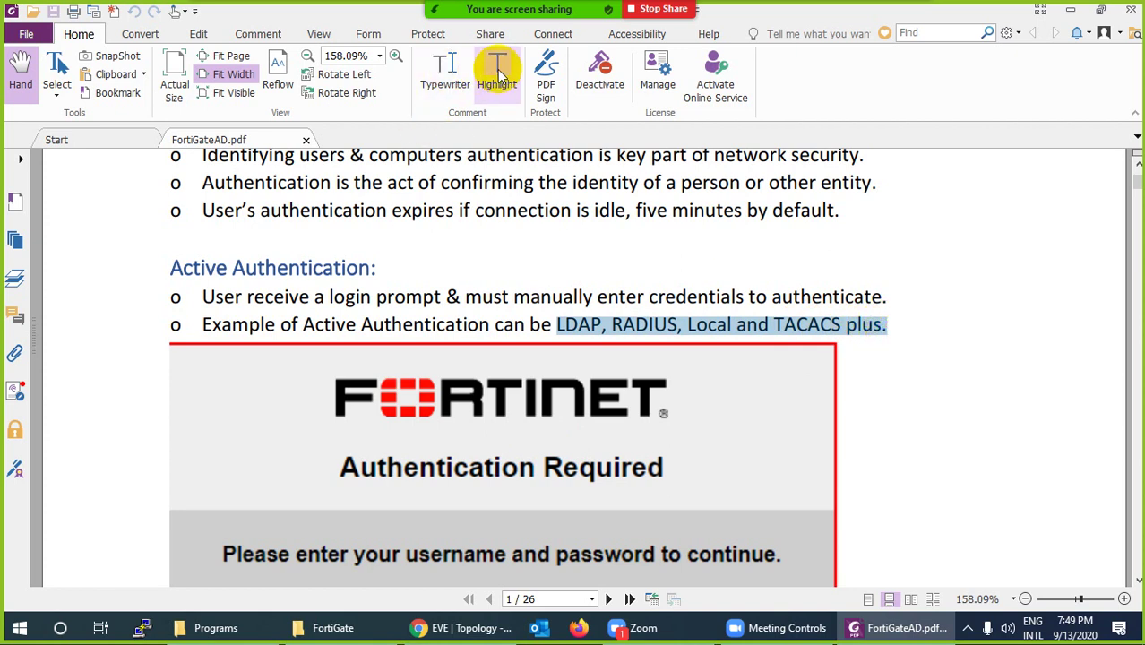
left_click(582, 339)
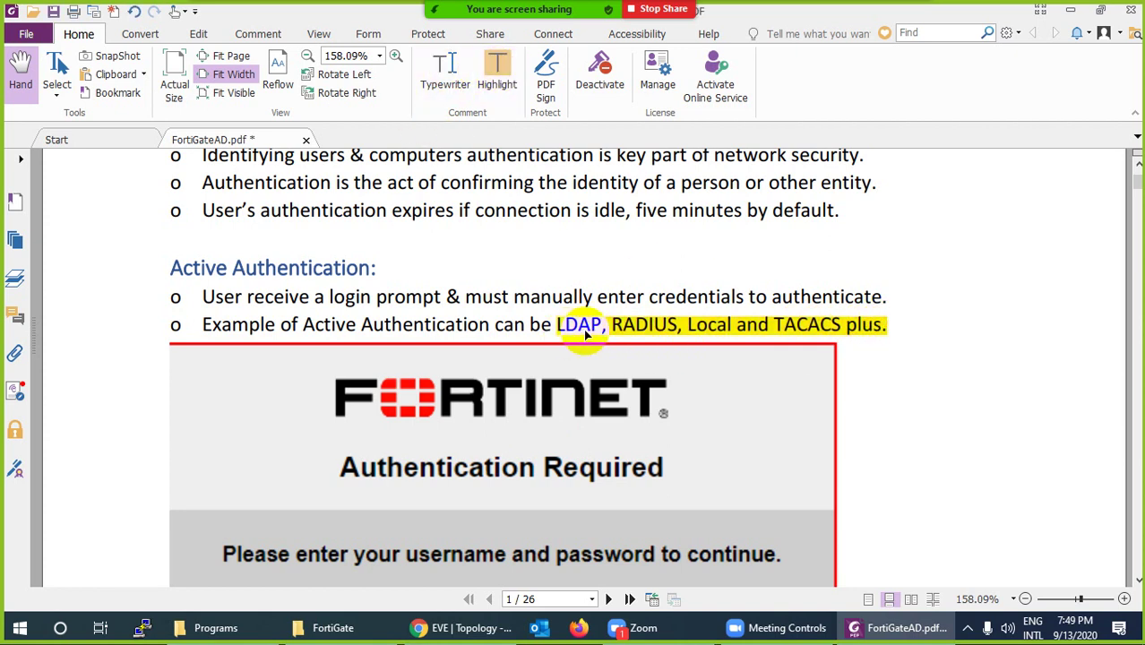
scroll(627, 376, "down", 3)
scroll(517, 439, "down", 1)
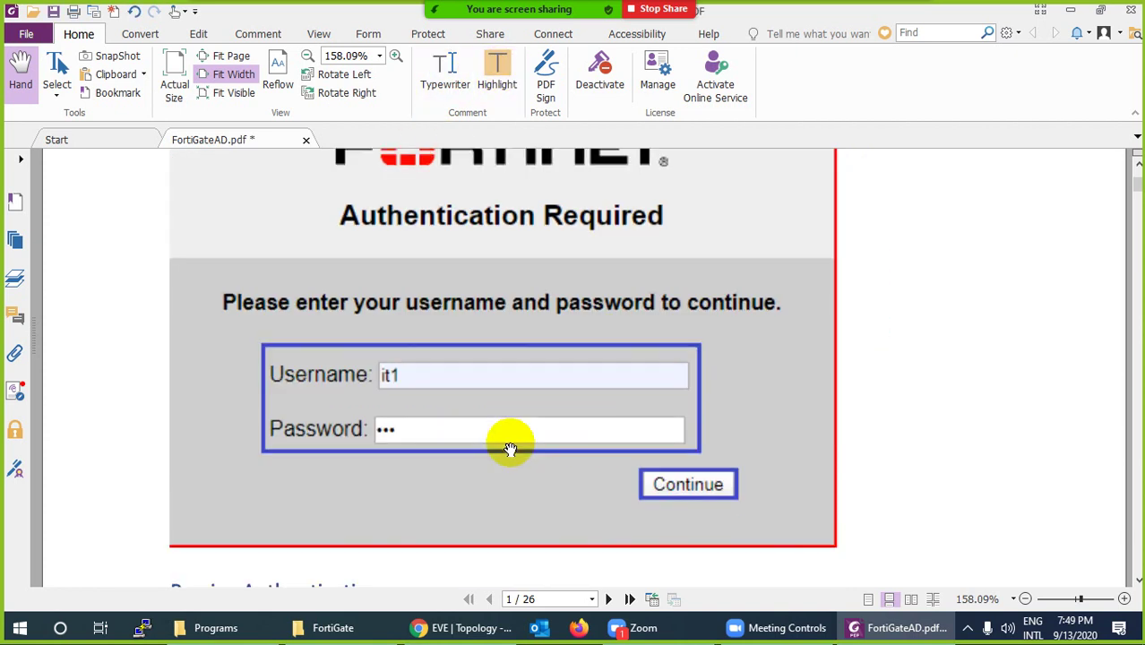
scroll(510, 448, "up", 3)
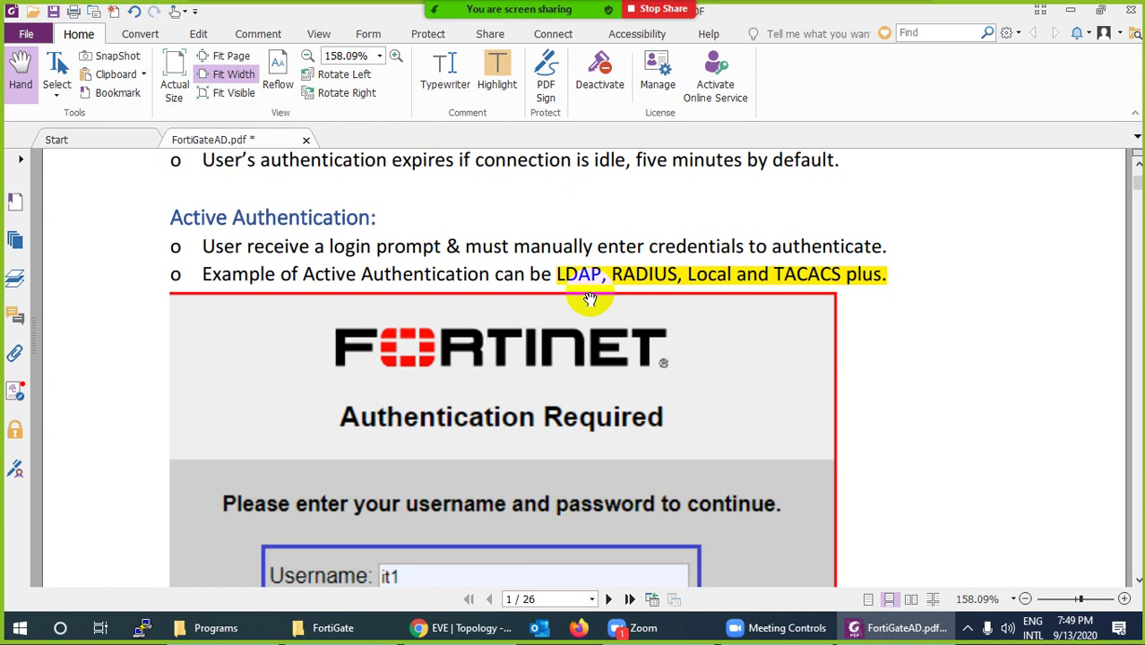
scroll(589, 299, "down", 10)
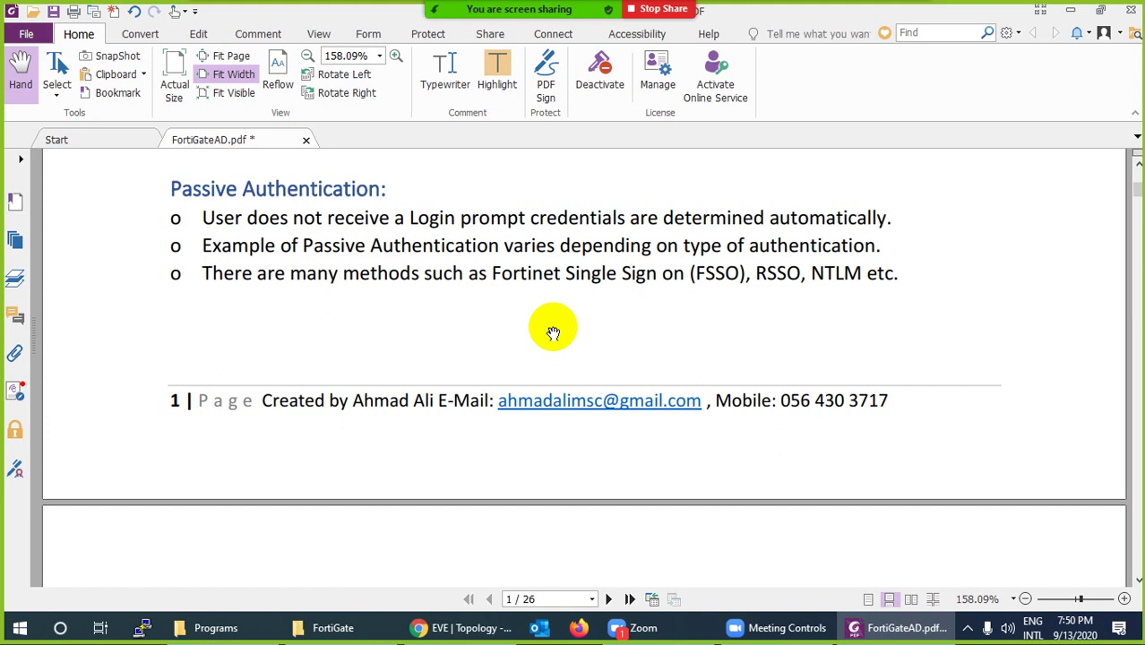
From the desktop, view This PC's system properties, close them, and return to FortiGateAD.pdf
key("super+d")
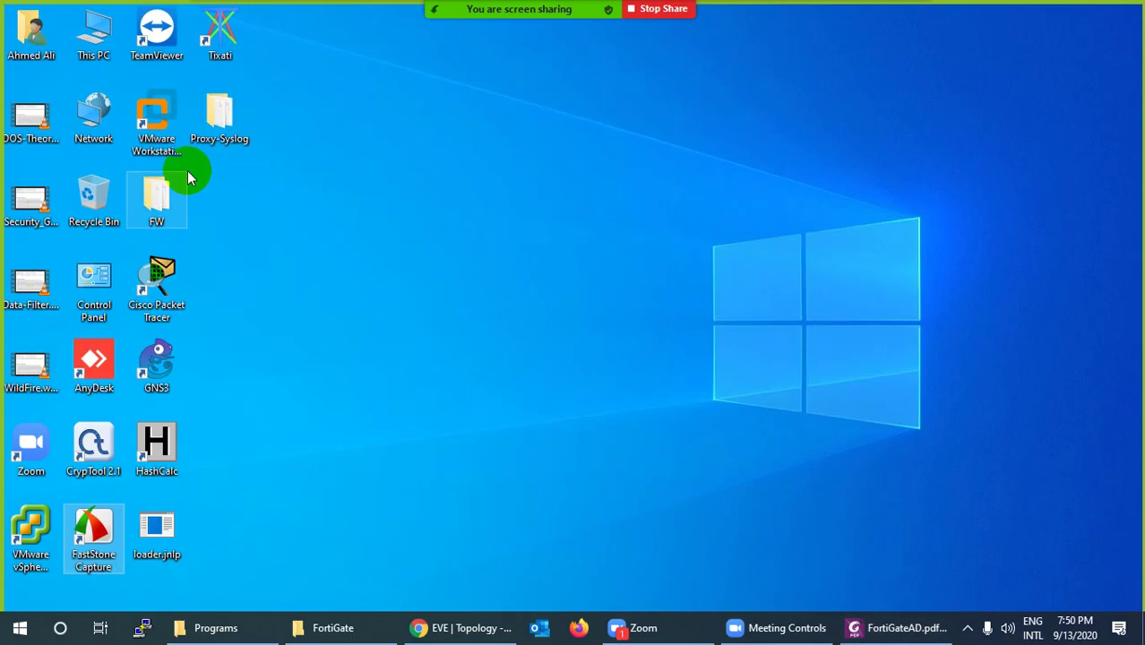
right_click(110, 56)
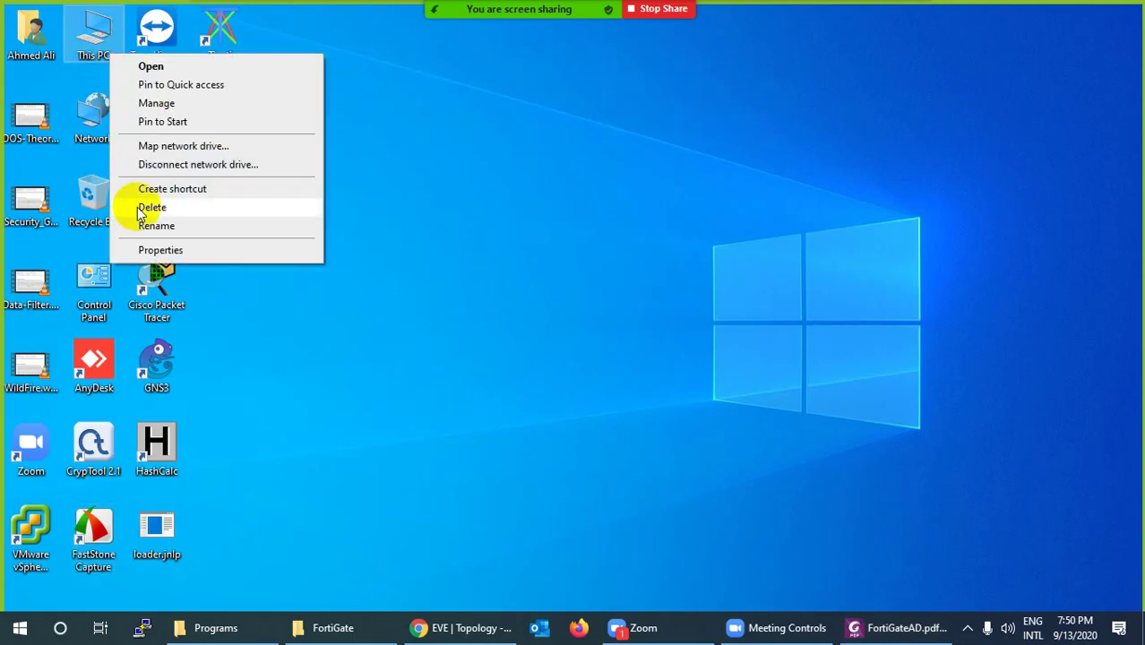
left_click(579, 393)
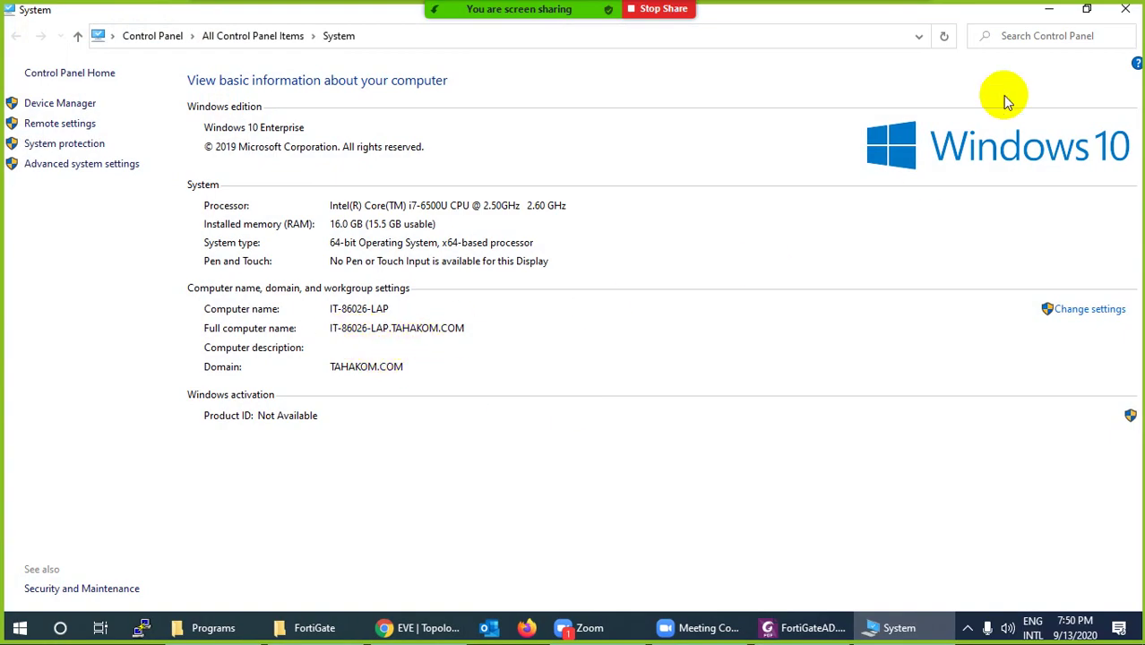
left_click(1125, 9)
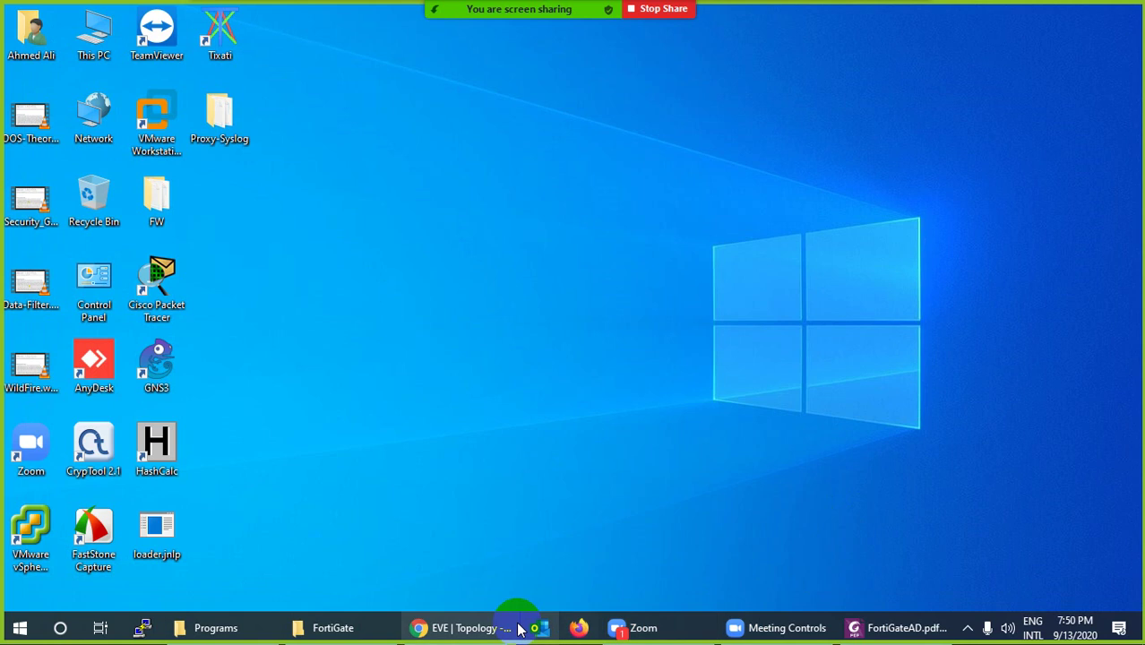
left_click(846, 627)
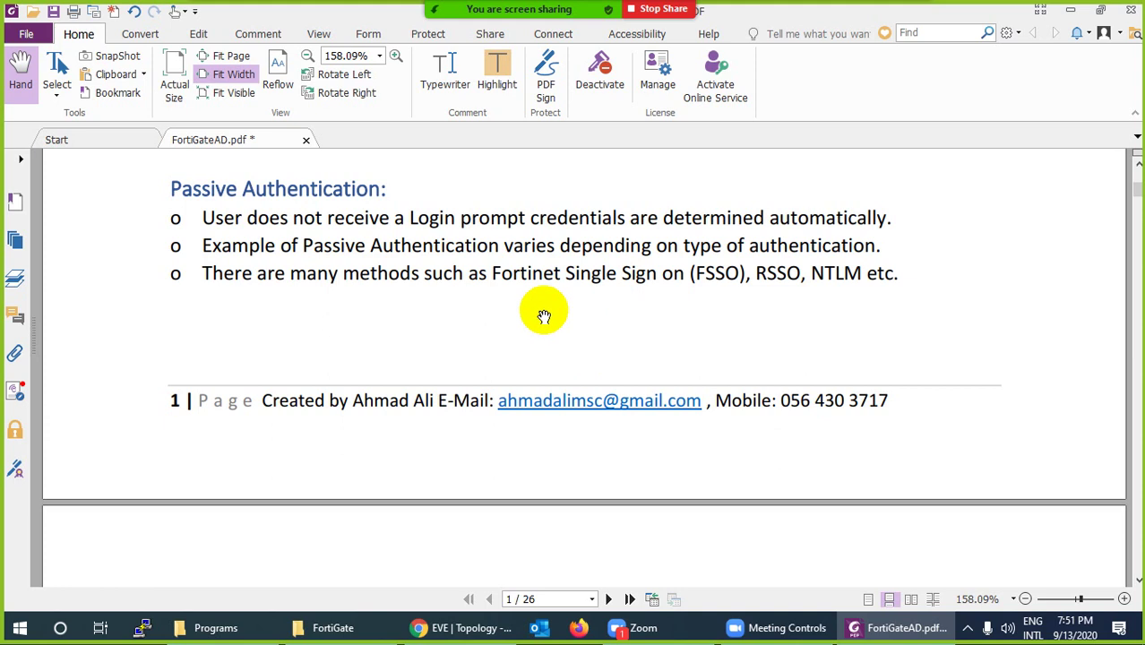
Highlight 'Fortinet Single Sign on (FSSO),' in yellow, then scroll on to page 2
left_click_drag(491, 274, 754, 280)
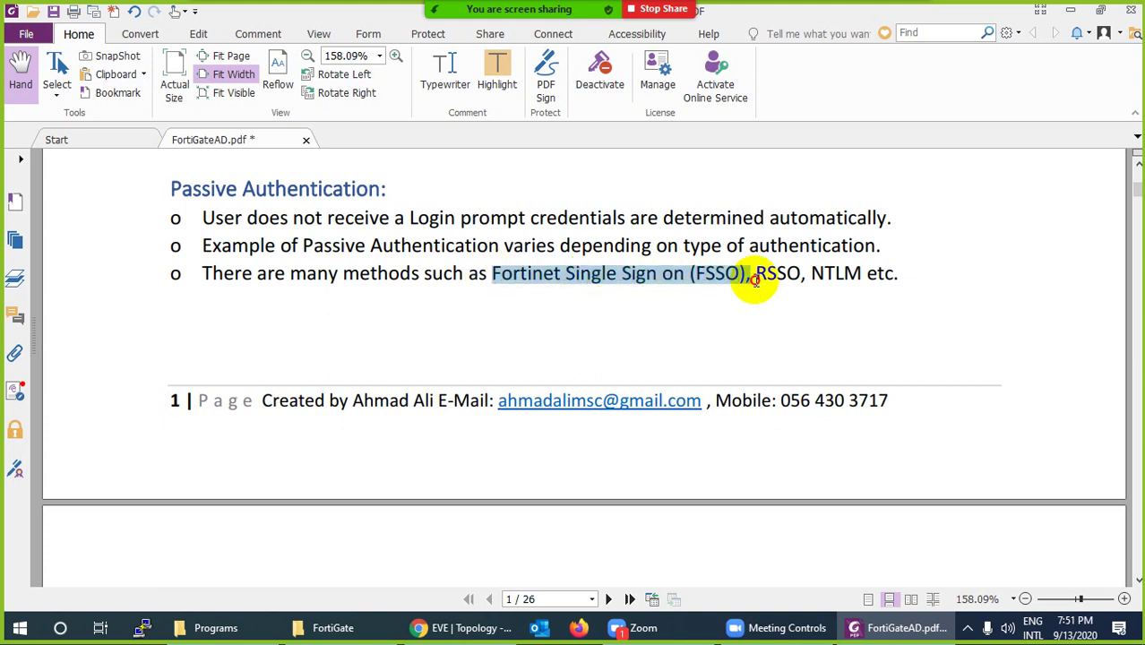
left_click(501, 81)
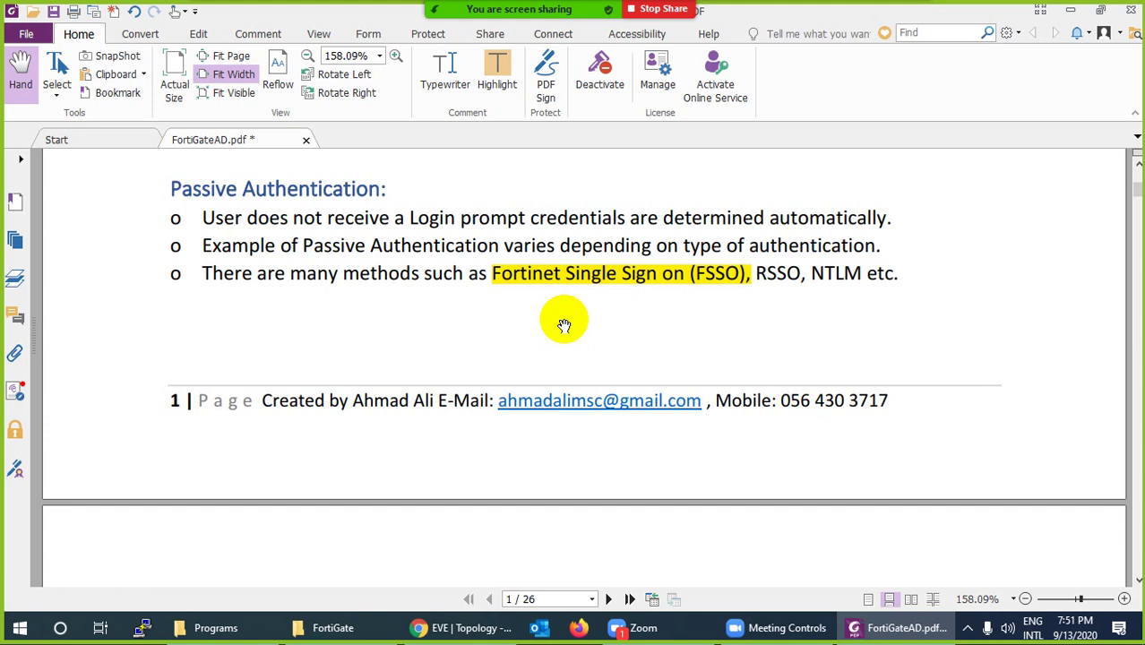
scroll(563, 325, "up", 6)
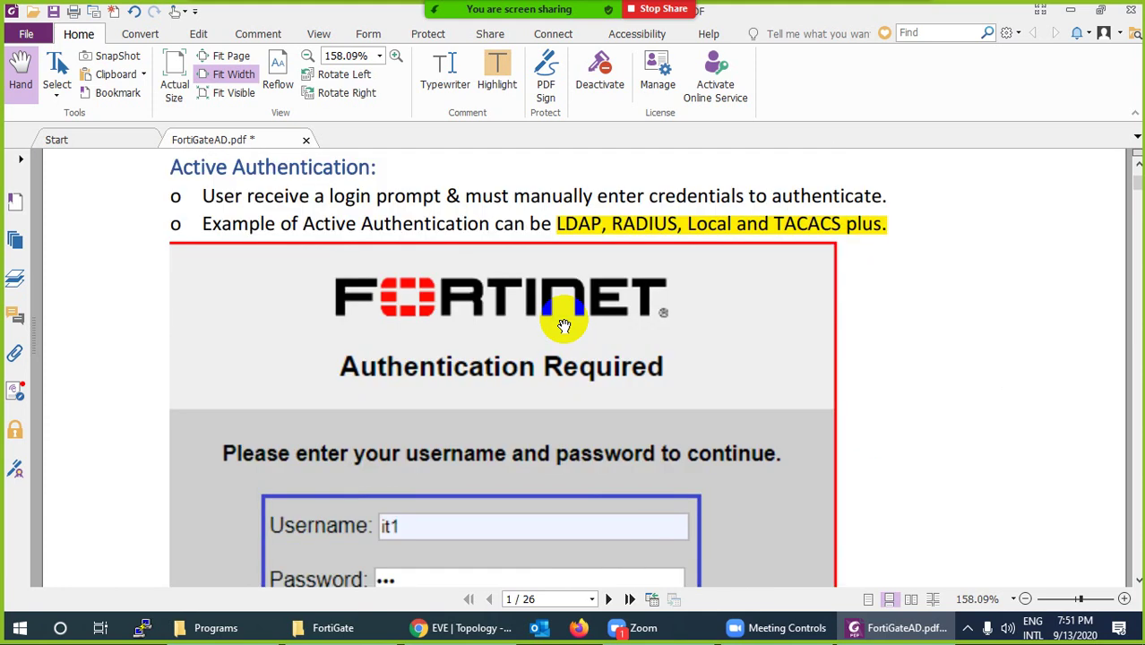
scroll(563, 326, "down", 3)
scroll(564, 325, "down", 12)
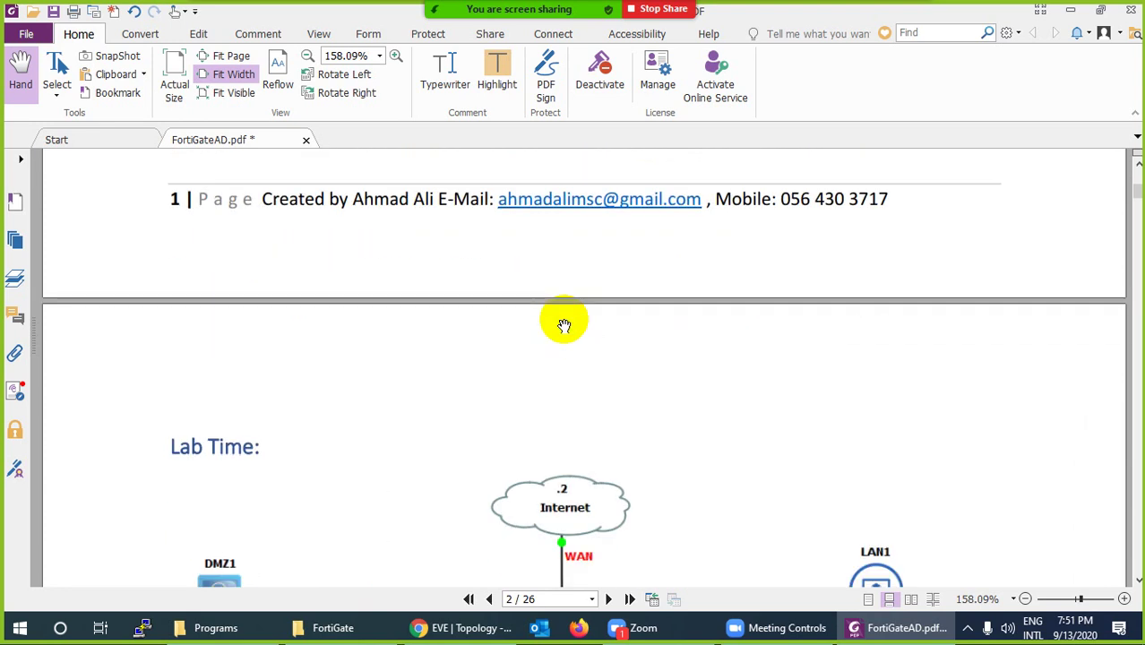
Study the page-2 Lab Time diagram, then switch to the EVE Topology page in Chrome
scroll(563, 325, "down", 6)
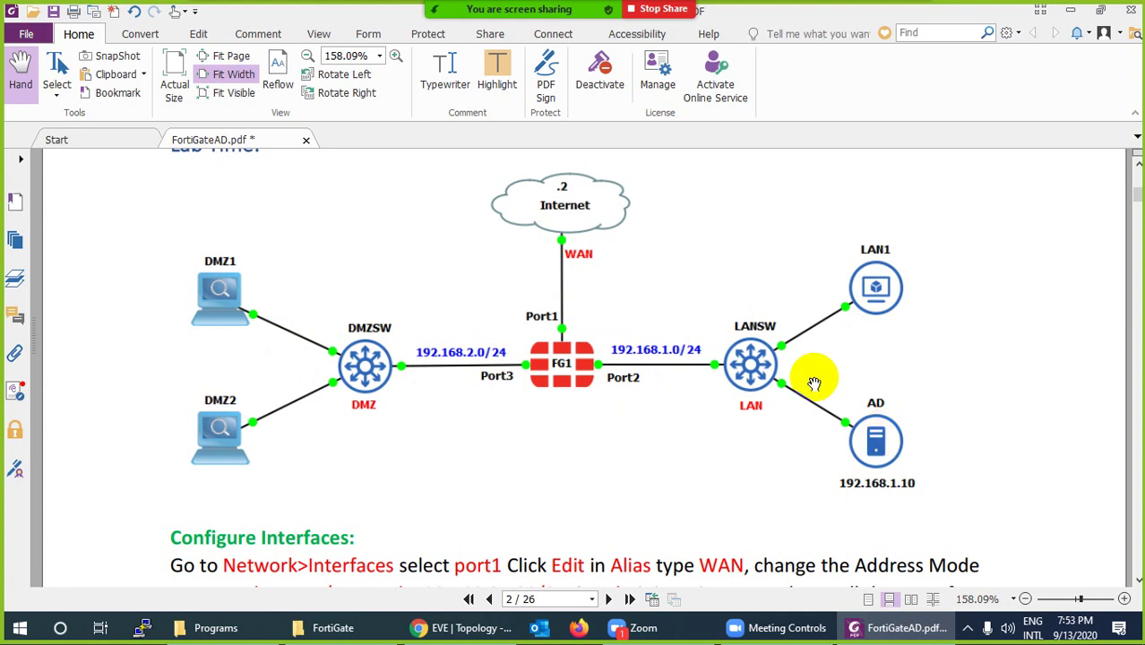
scroll(881, 445, "down", 1)
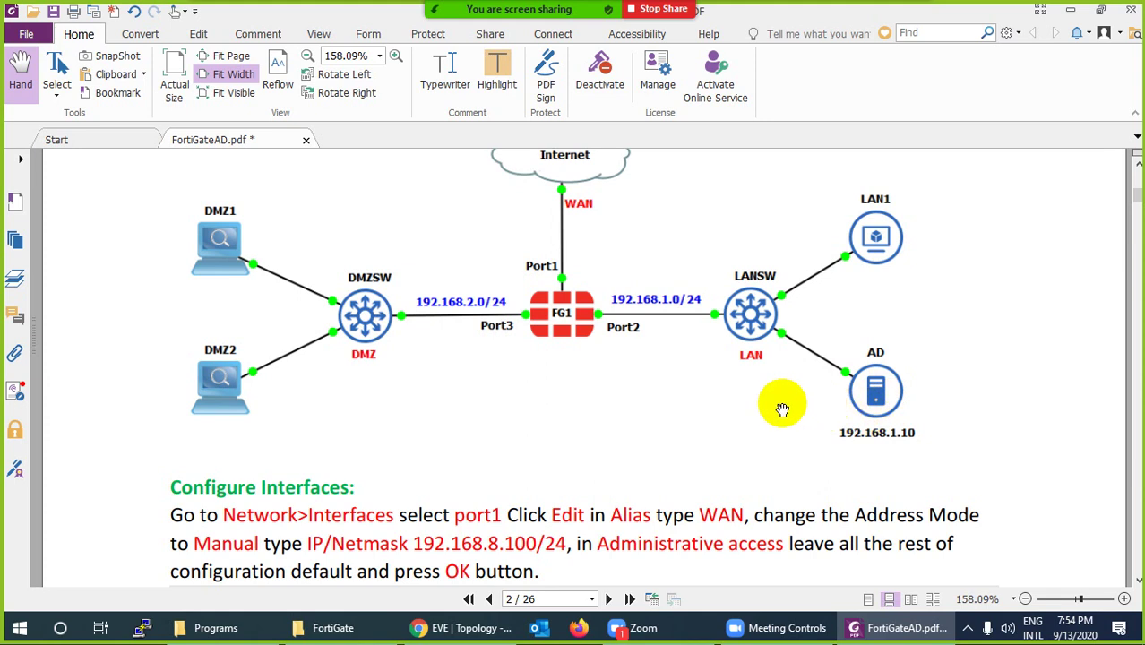
scroll(627, 383, "up", 2)
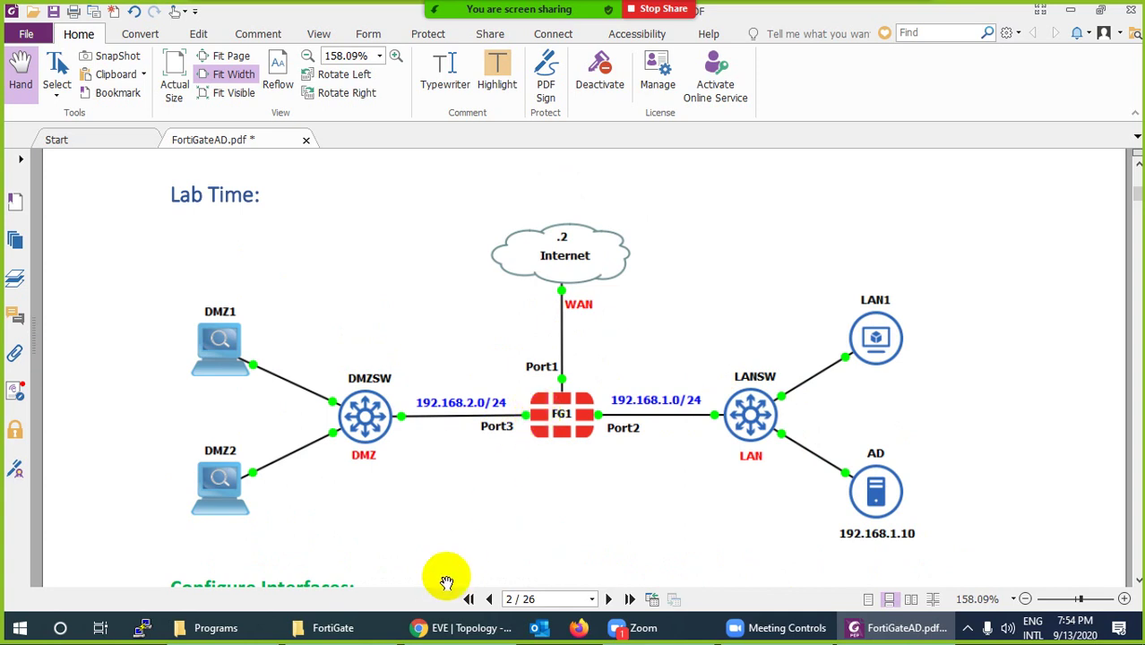
left_click(461, 627)
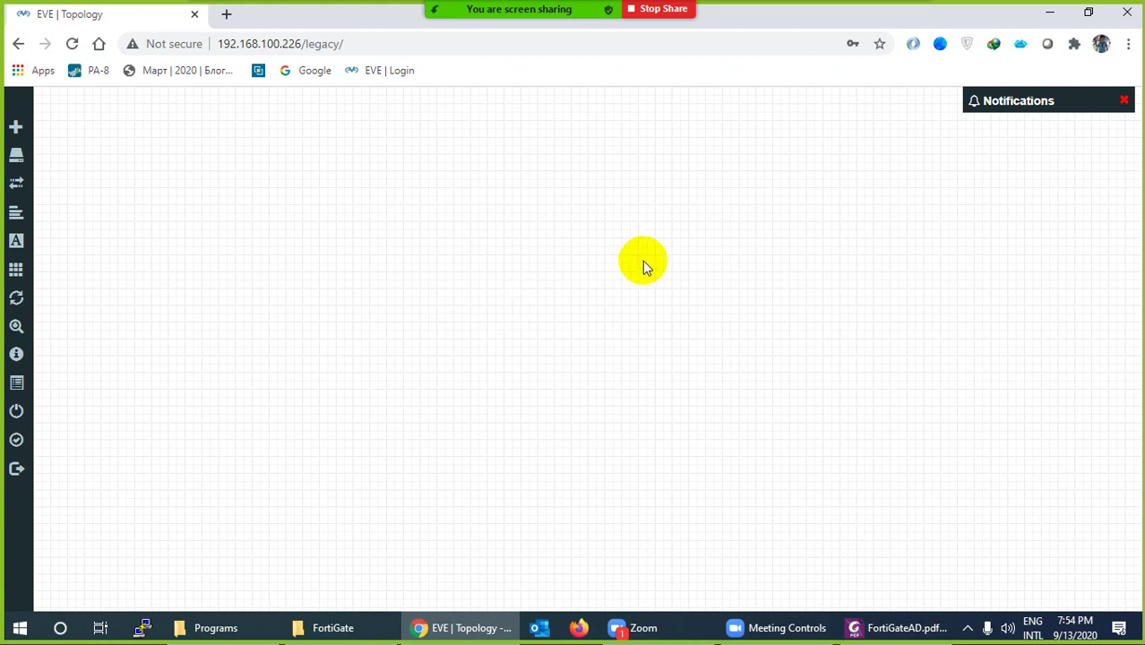
Start adding a new node and choose the Windows Server template
right_click(597, 232)
left_click(615, 265)
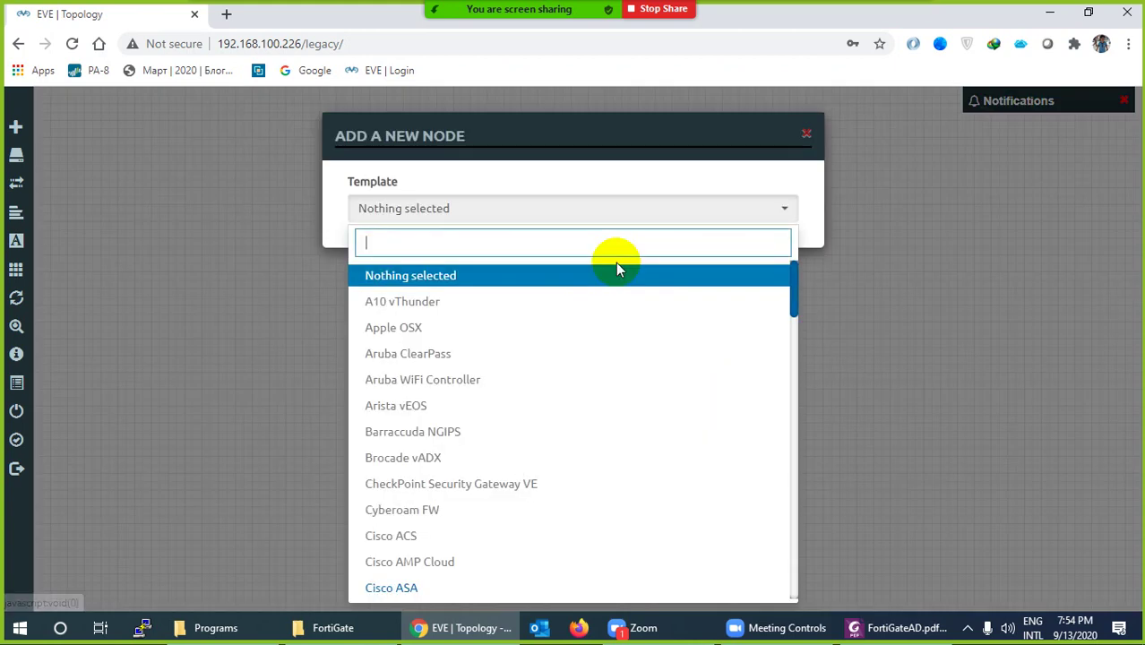
type("Win")
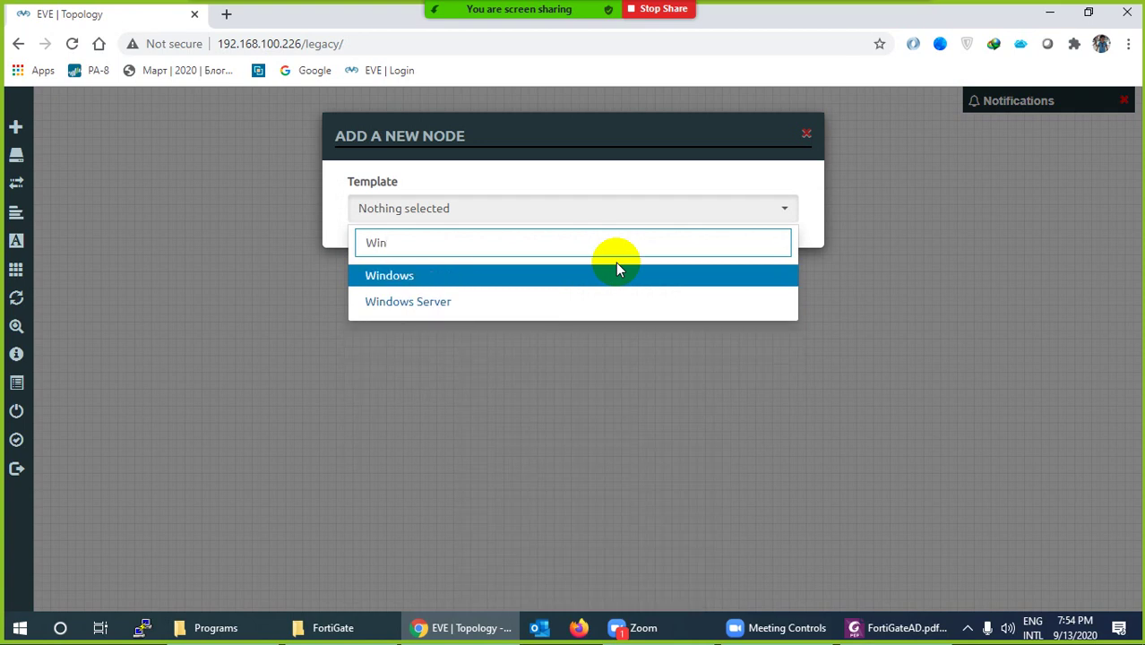
left_click(443, 309)
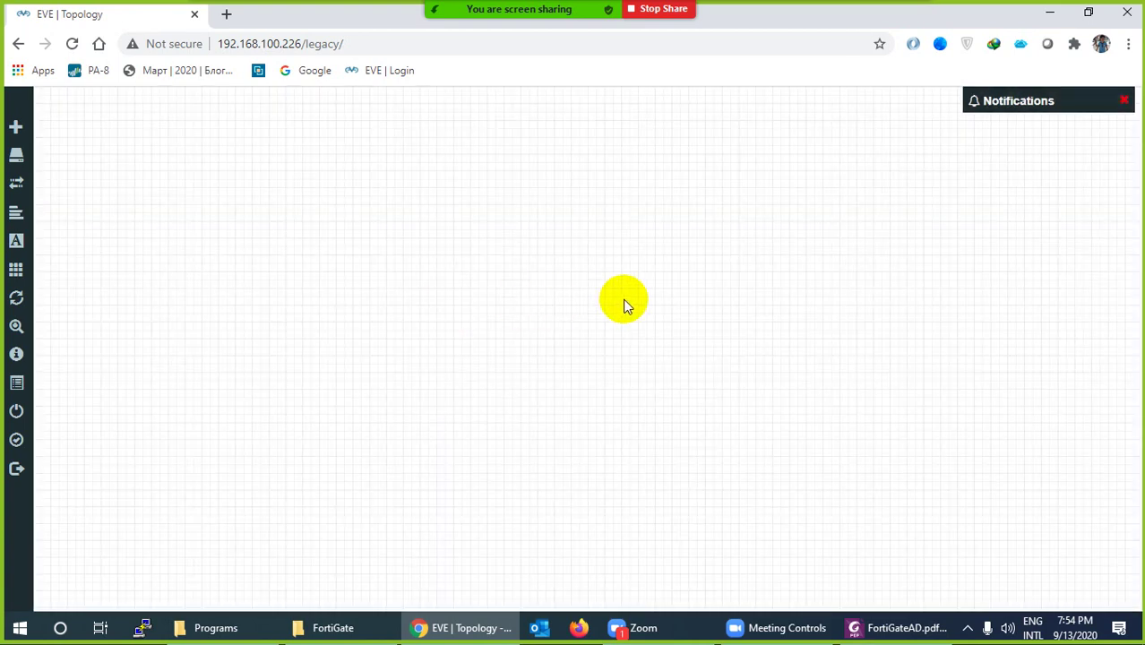
right_click(494, 238)
left_click(543, 270)
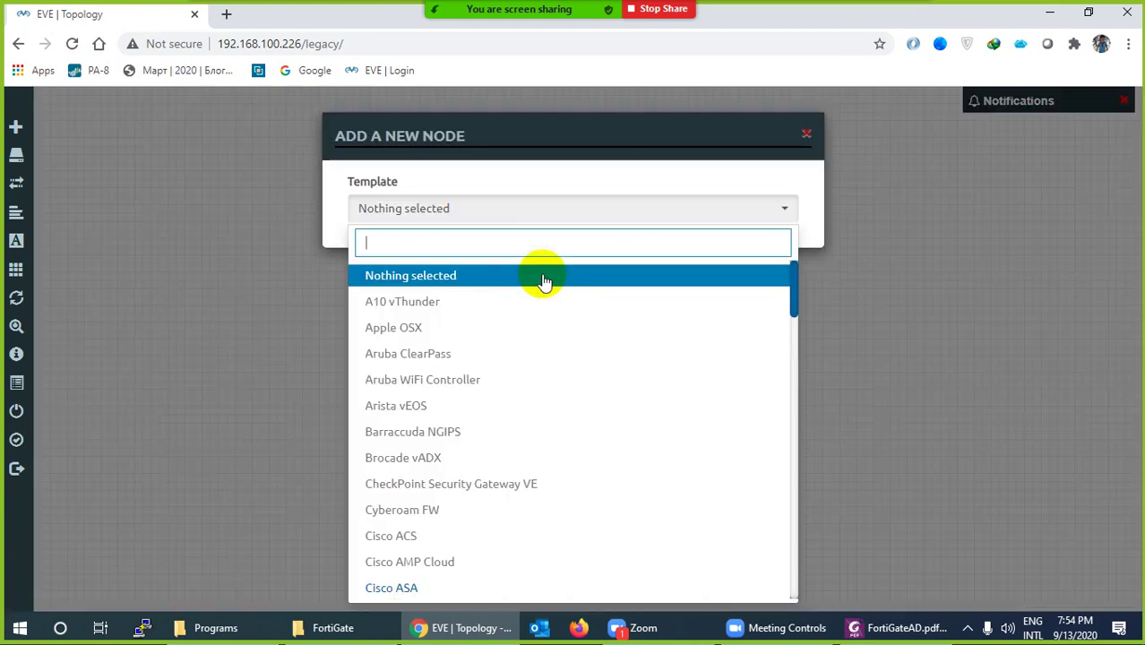
type("win")
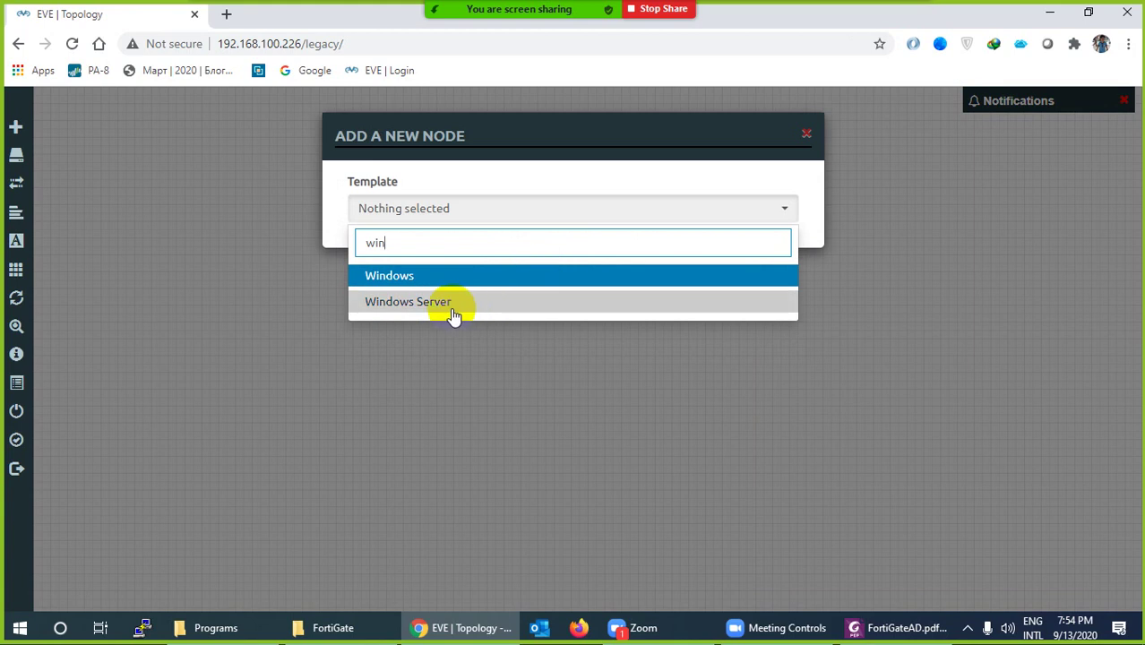
left_click(452, 305)
Give the node the winserver-S2008-R2-x64 image and rdp console, and save it
left_click(647, 289)
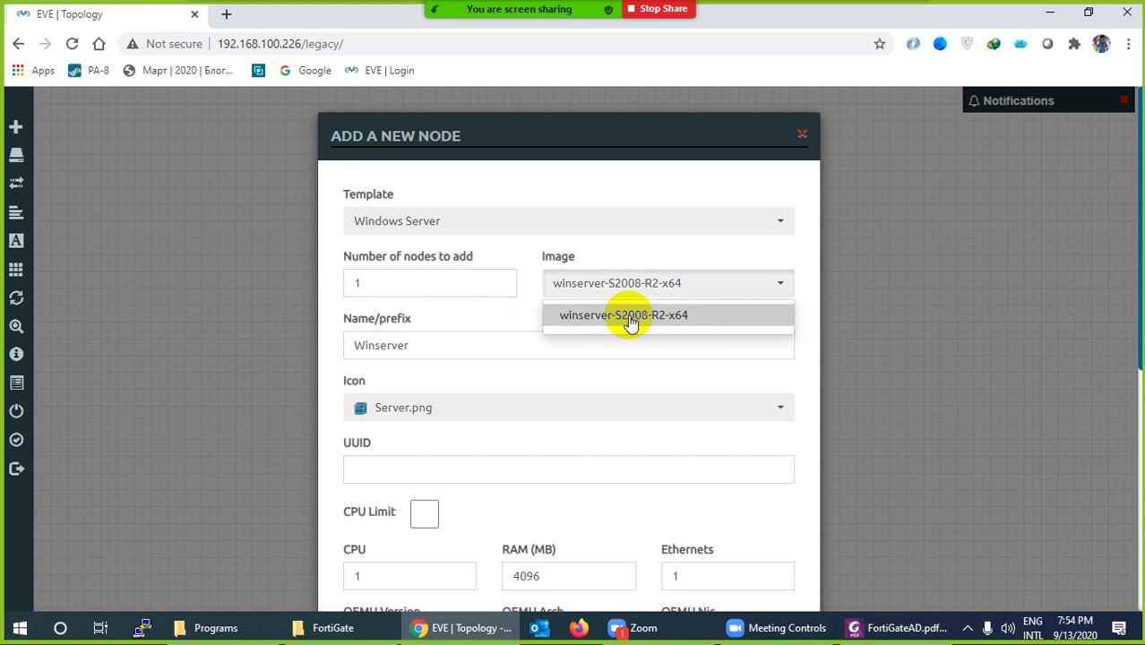
left_click(631, 320)
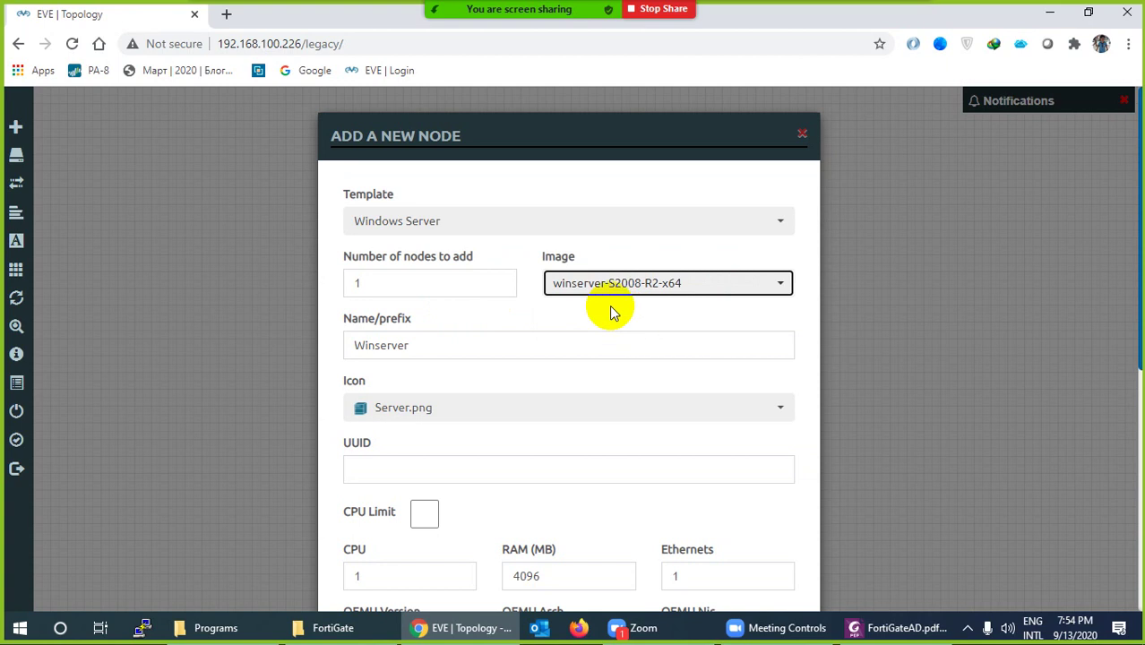
scroll(615, 336, "down", 2)
scroll(614, 338, "down", 3)
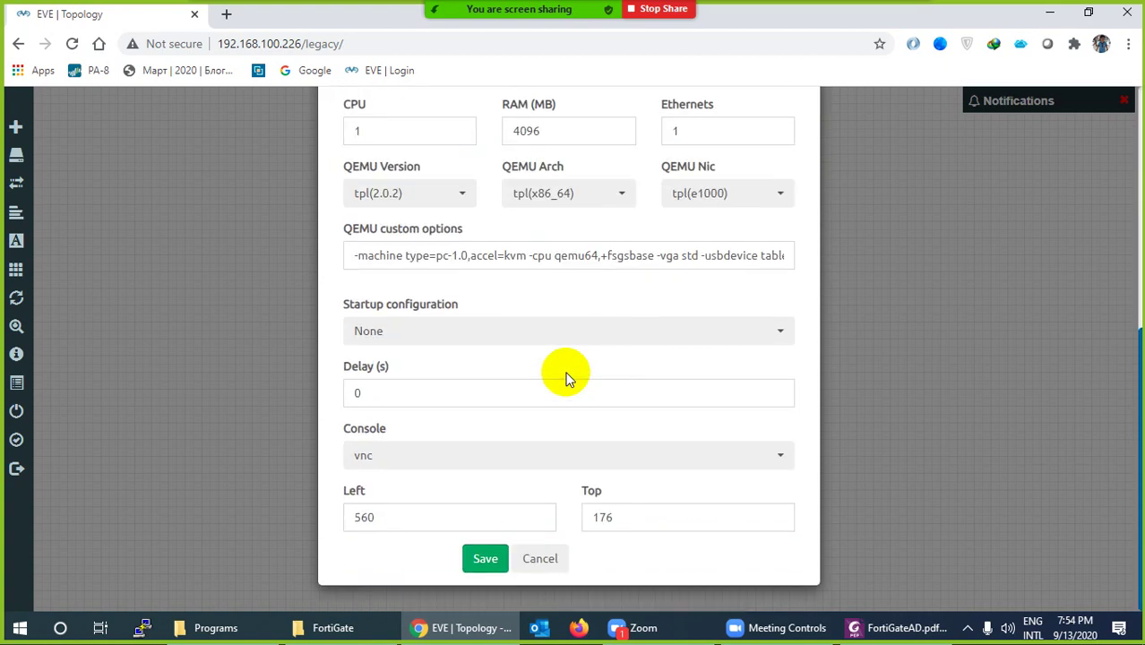
left_click(367, 462)
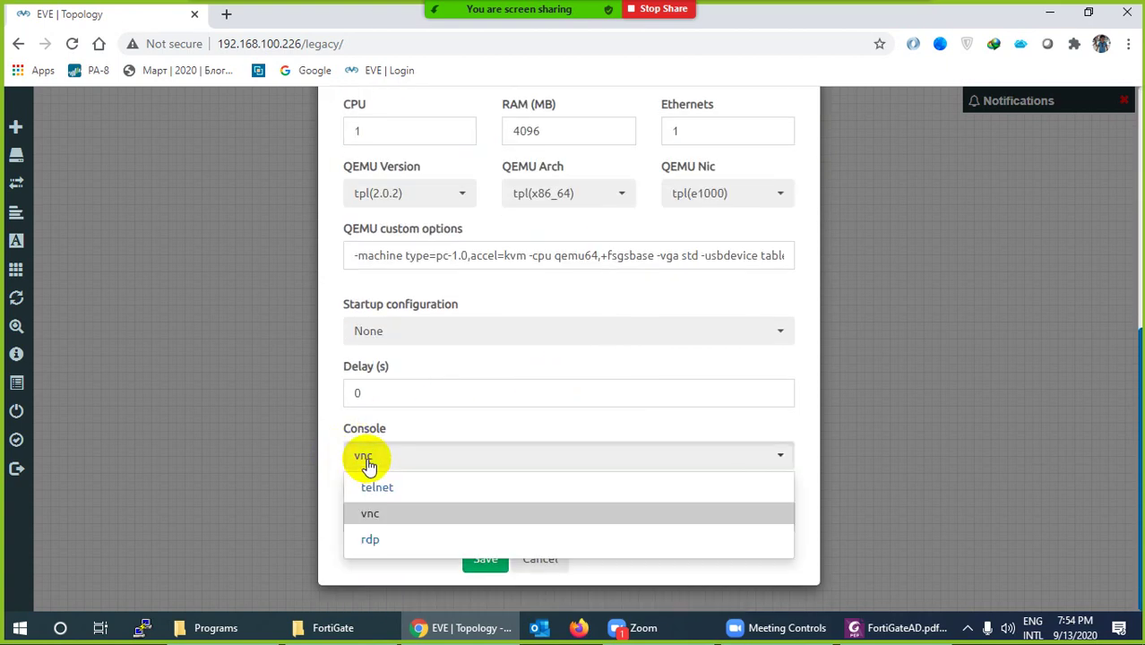
left_click(375, 541)
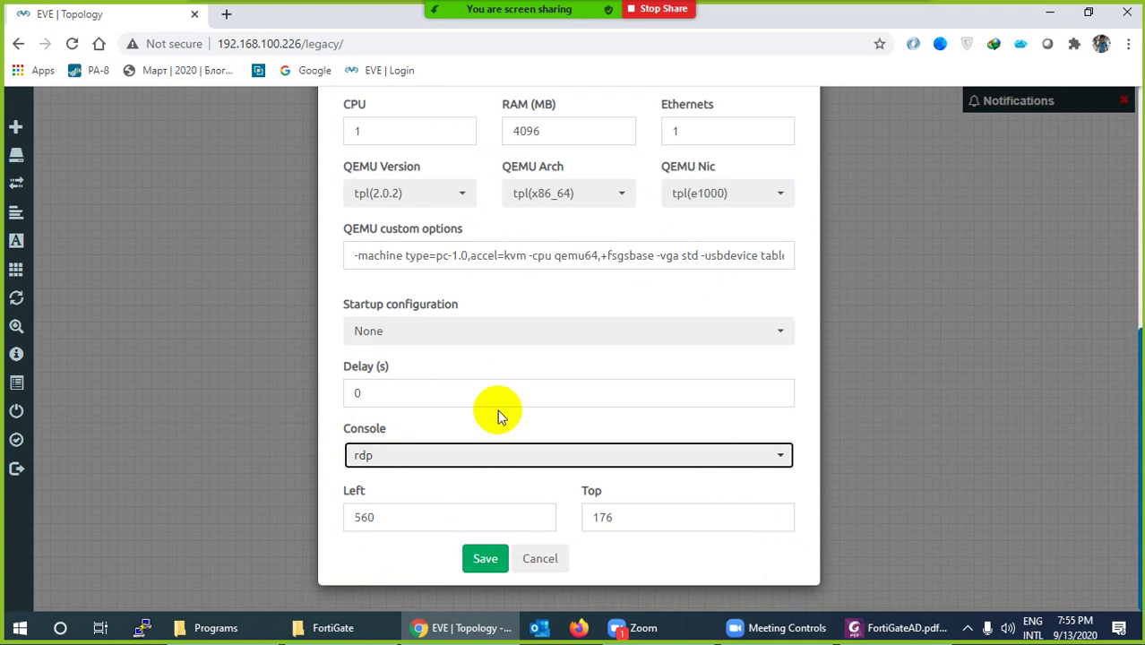
scroll(502, 409, "up", 4)
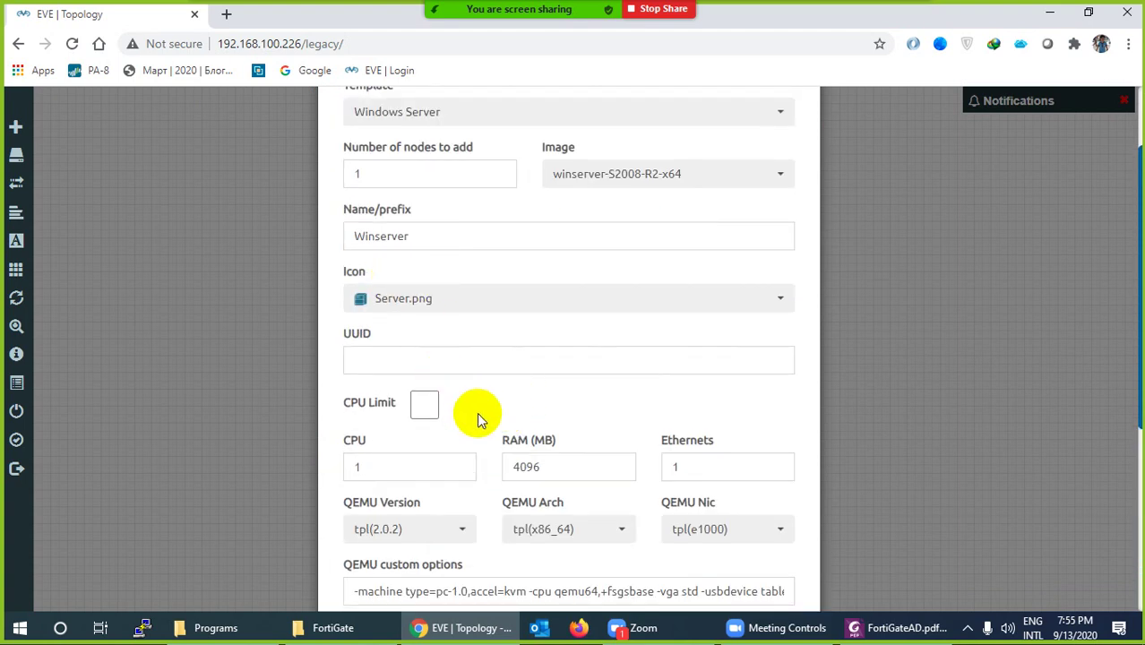
scroll(476, 411, "down", 3)
scroll(542, 562, "down", 1)
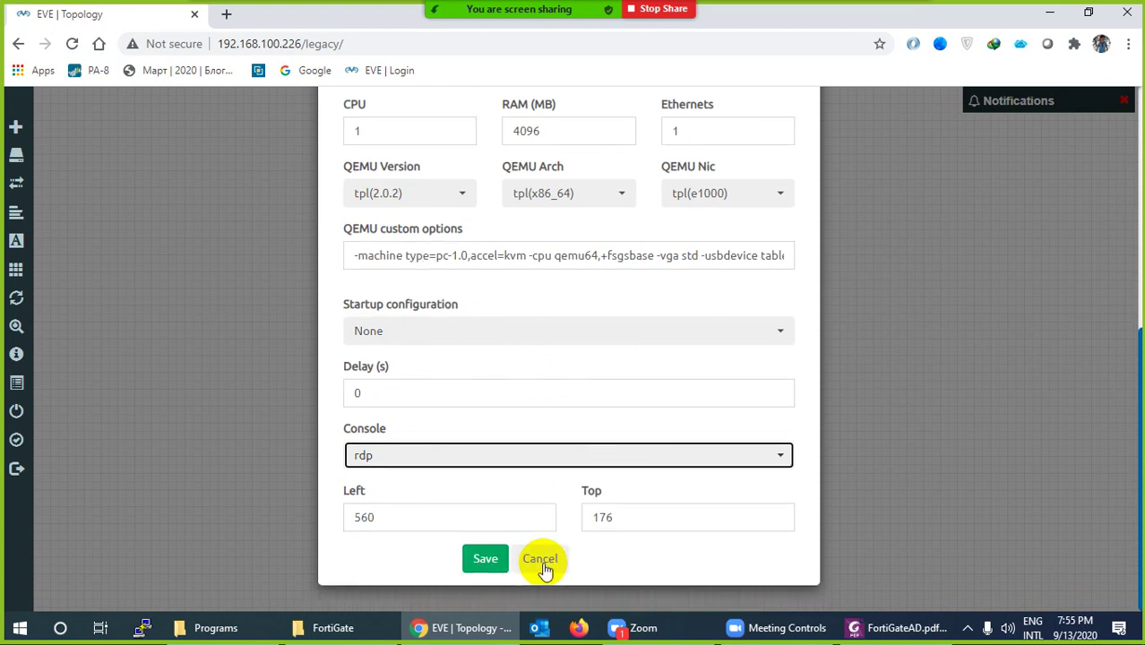
left_click(485, 558)
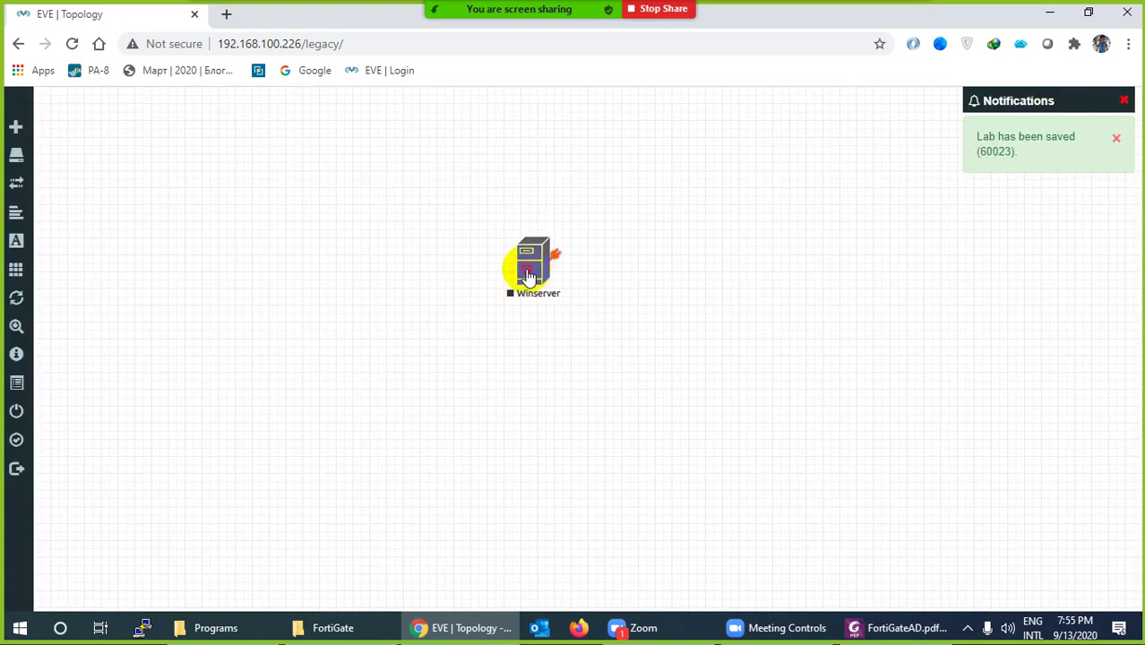
Move the Windows Server node to the right side and rename it AD
left_click_drag(529, 276, 770, 369)
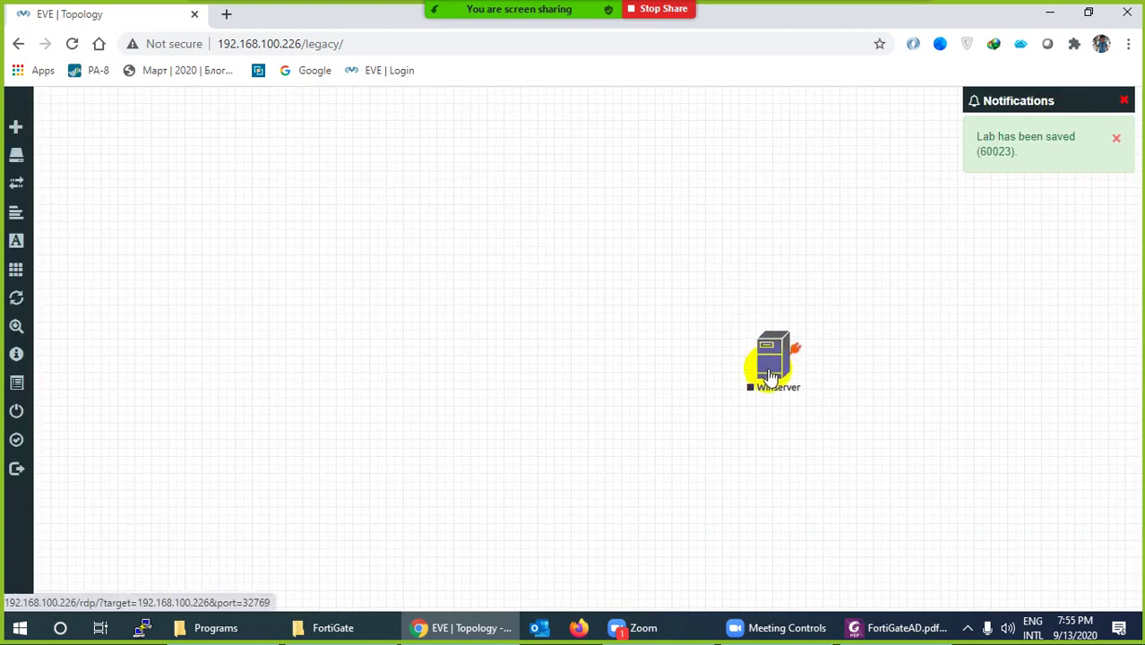
right_click(772, 360)
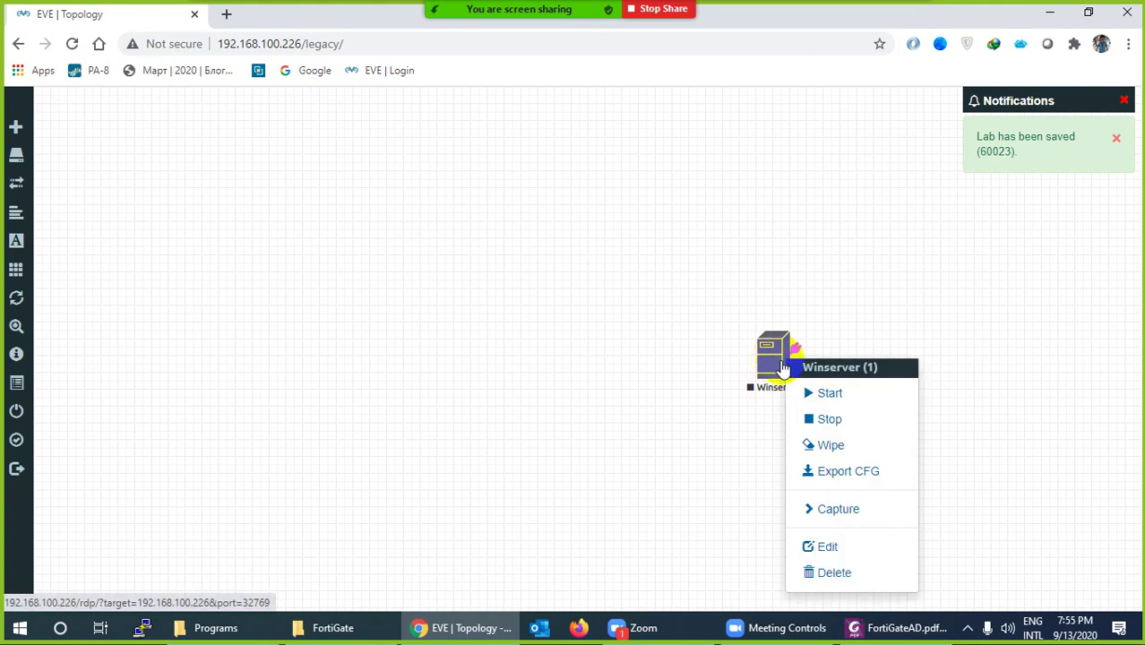
left_click(824, 546)
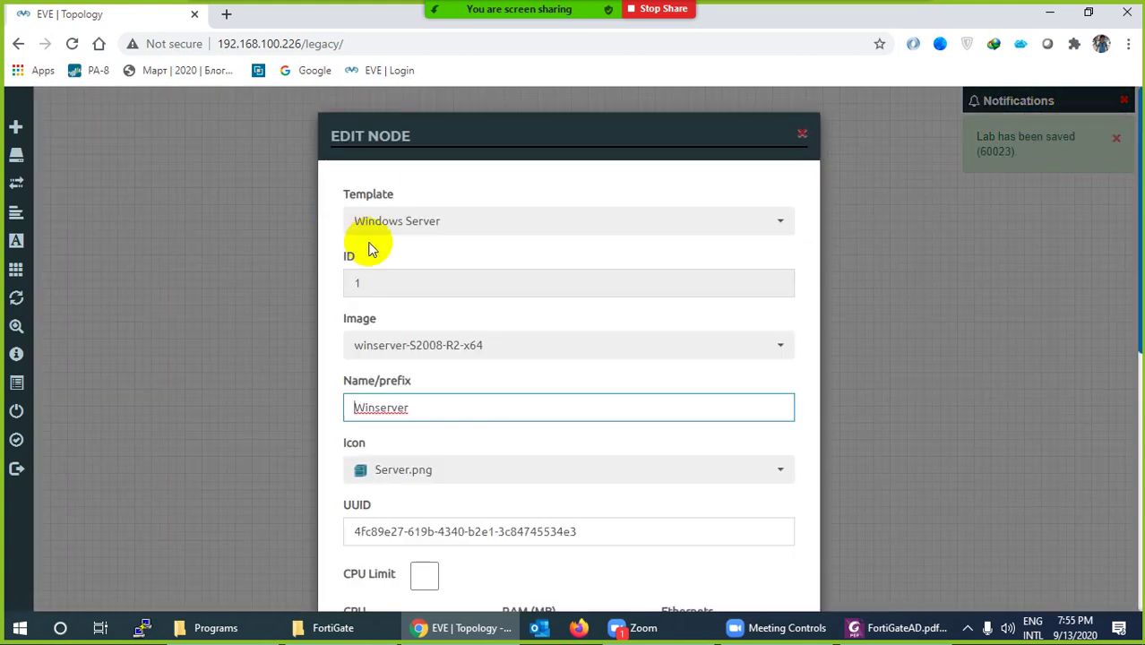
left_click_drag(422, 407, 335, 406)
type("AD")
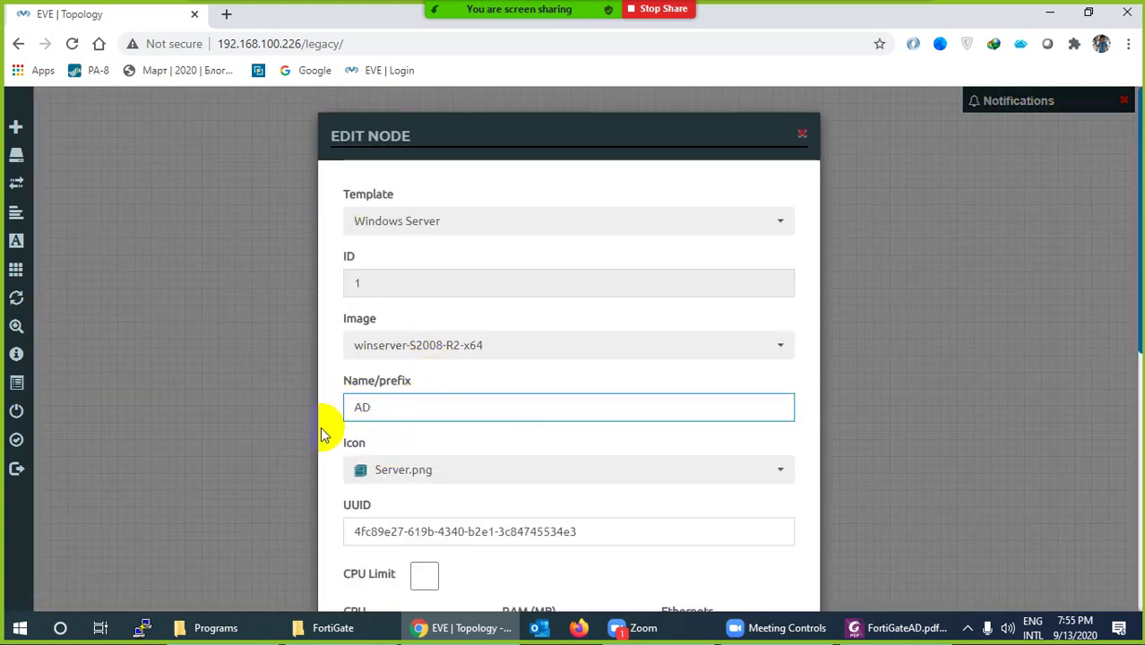
scroll(399, 501, "down", 6)
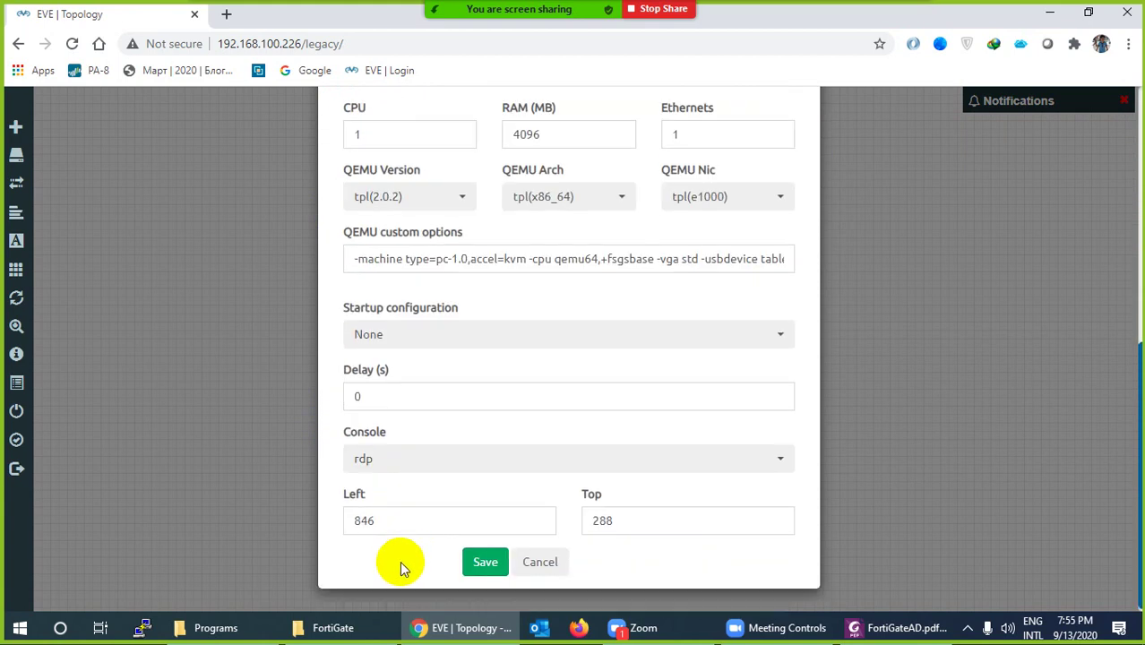
left_click(485, 564)
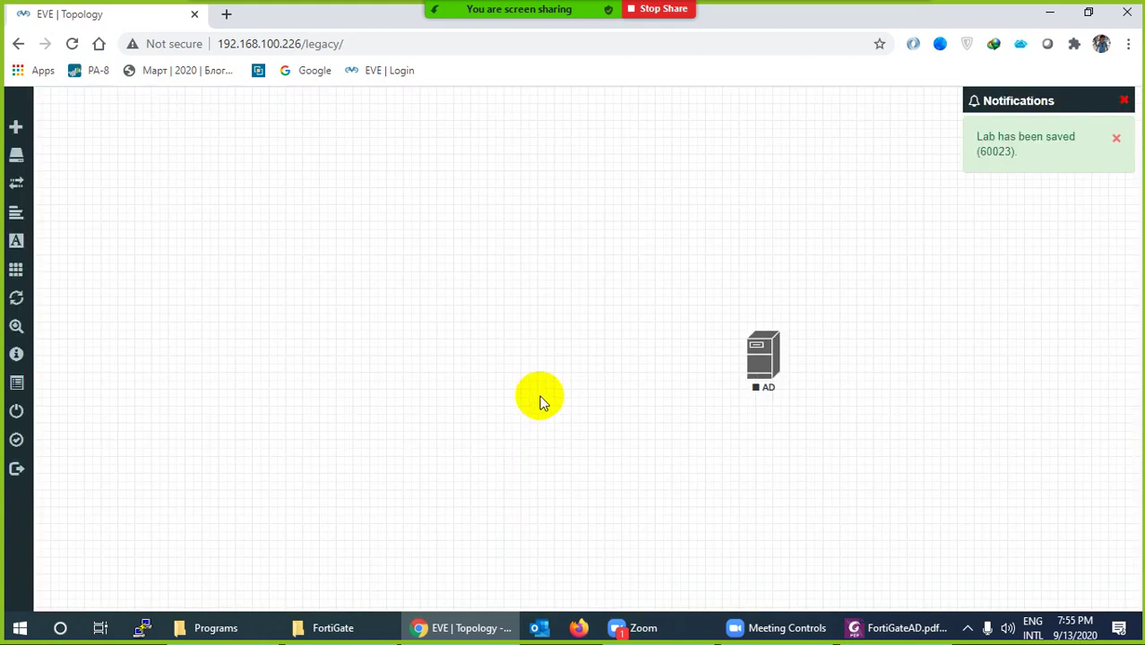
Add 3 Windows nodes with the win-7-x86-IPCC image and rdp console
right_click(493, 259)
left_click(518, 284)
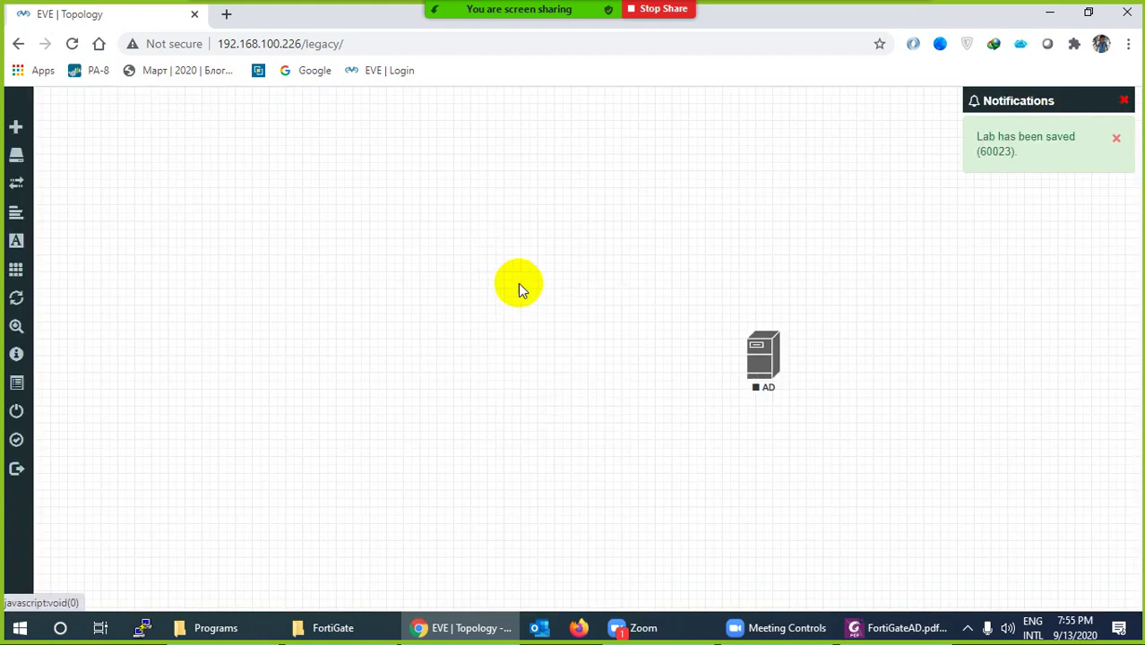
type("win")
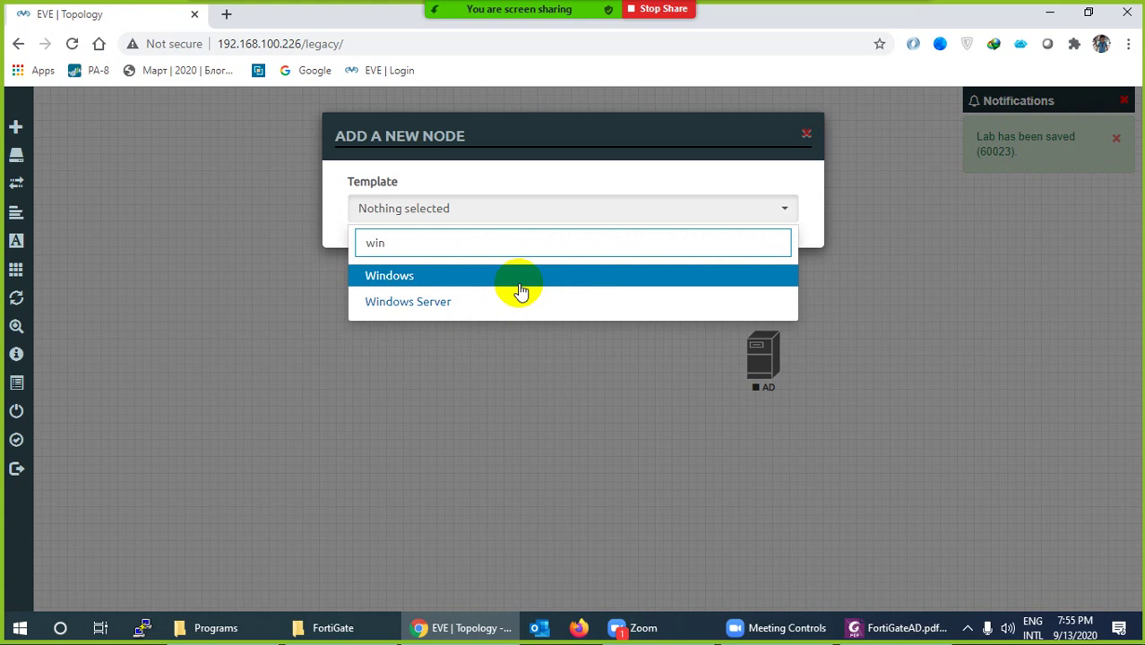
left_click(477, 277)
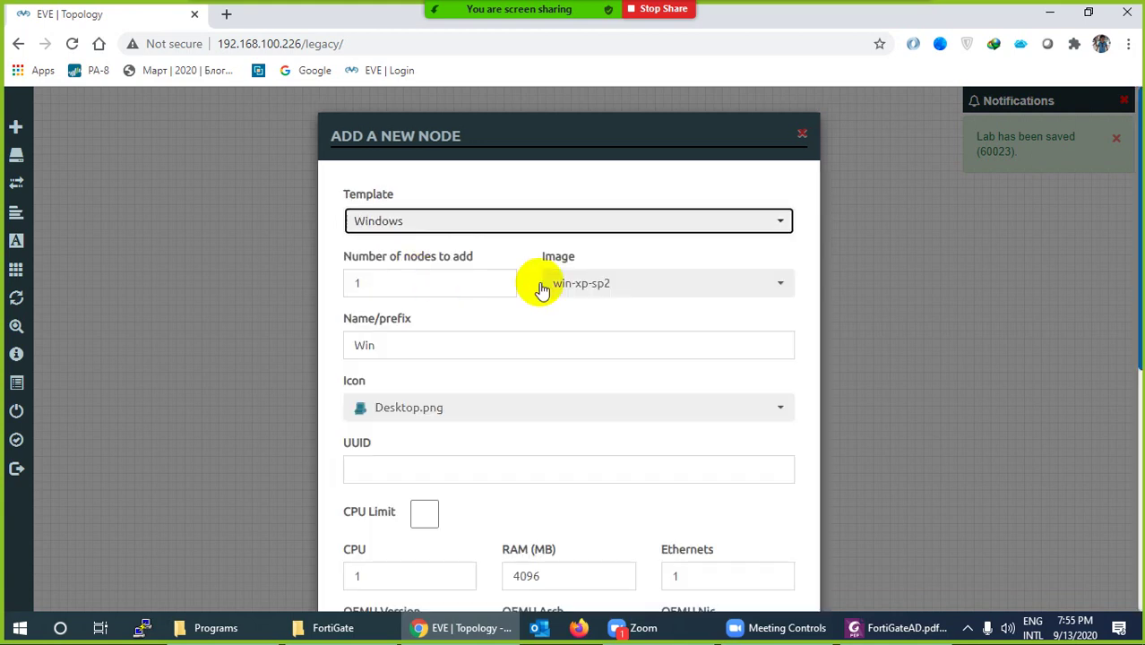
left_click(614, 292)
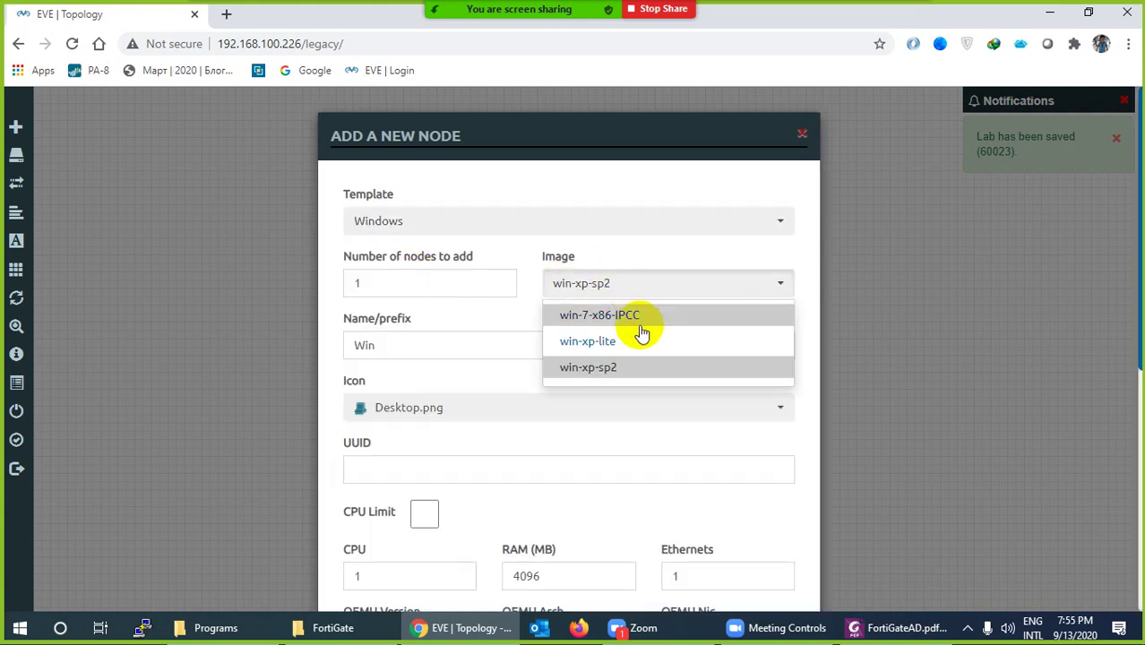
left_click(639, 318)
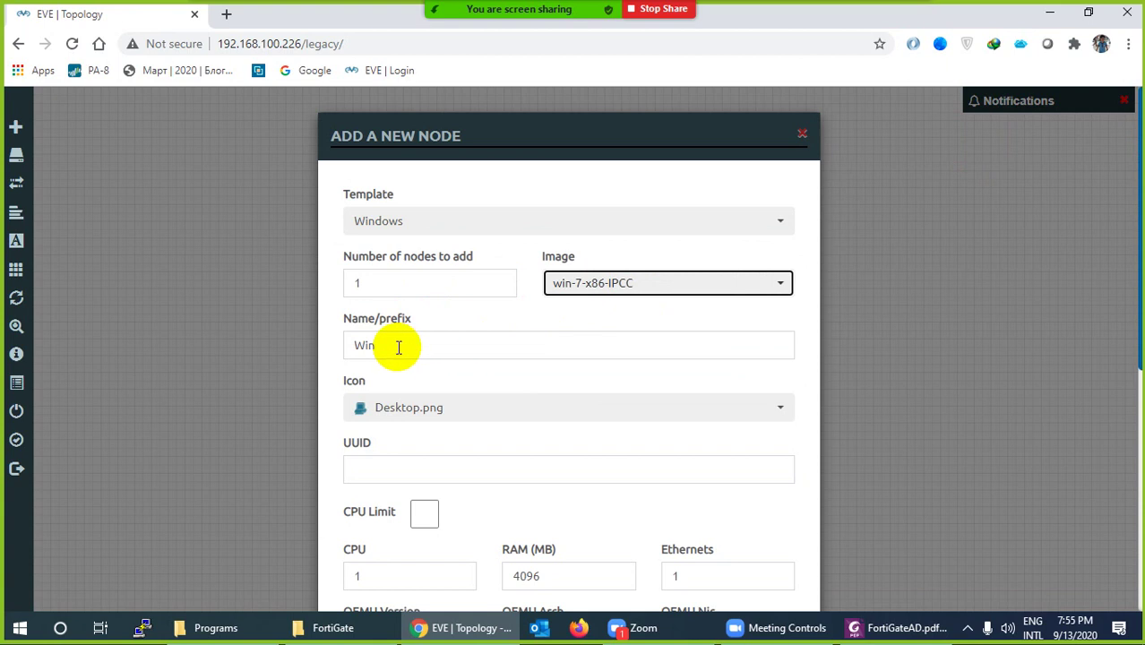
left_click_drag(376, 284, 352, 285)
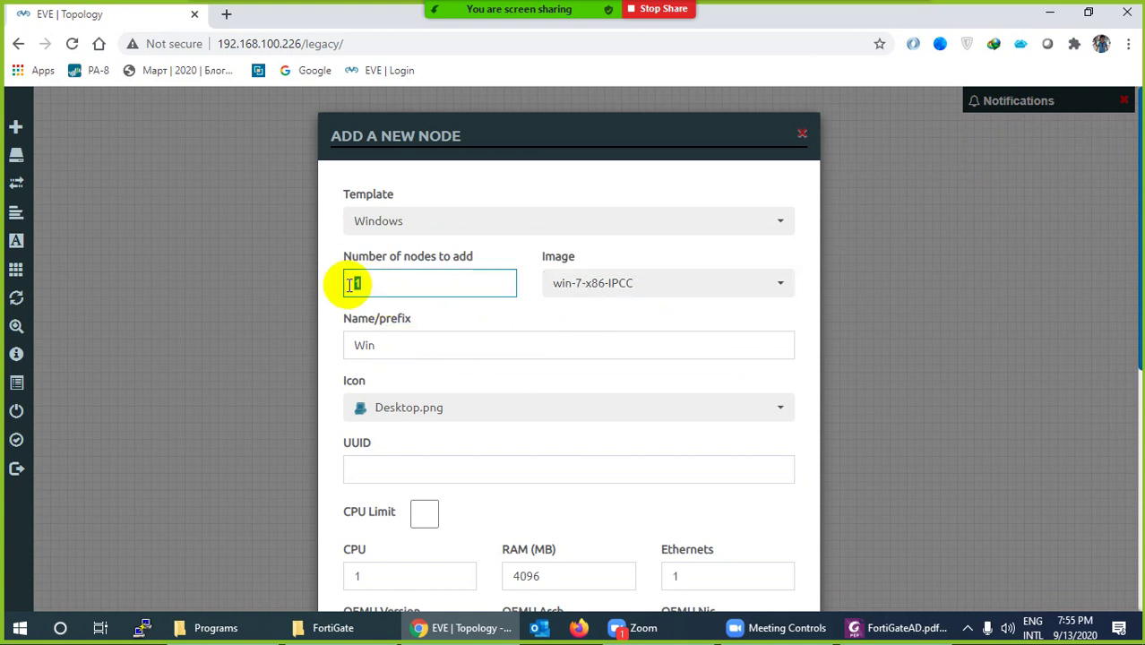
scroll(492, 432, "down", 5)
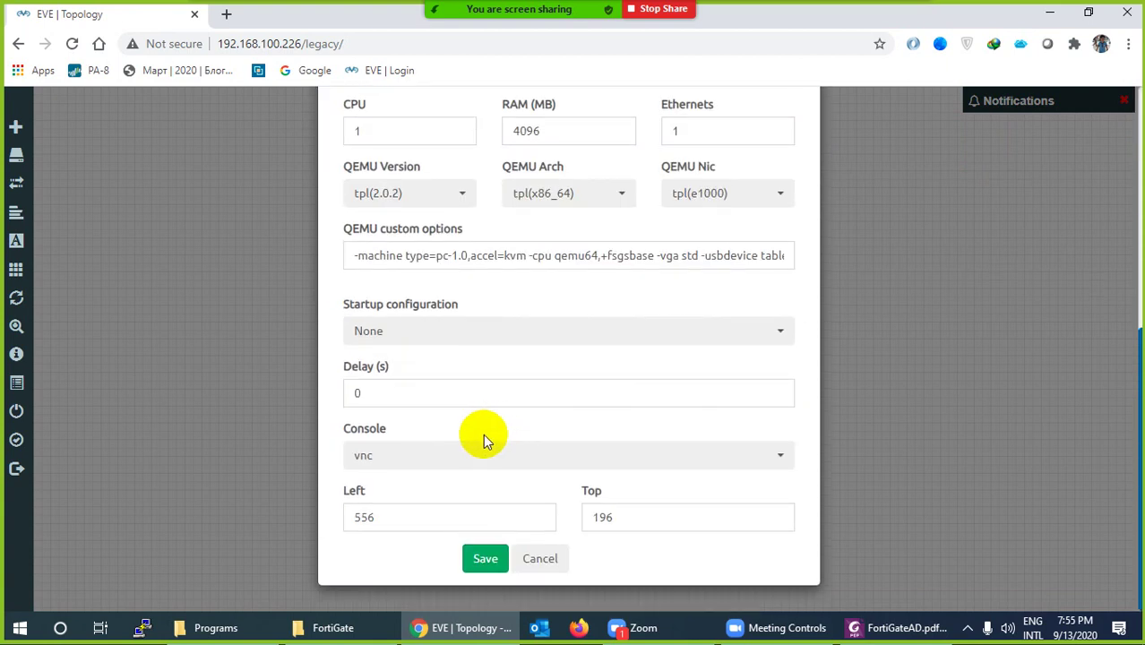
left_click(374, 458)
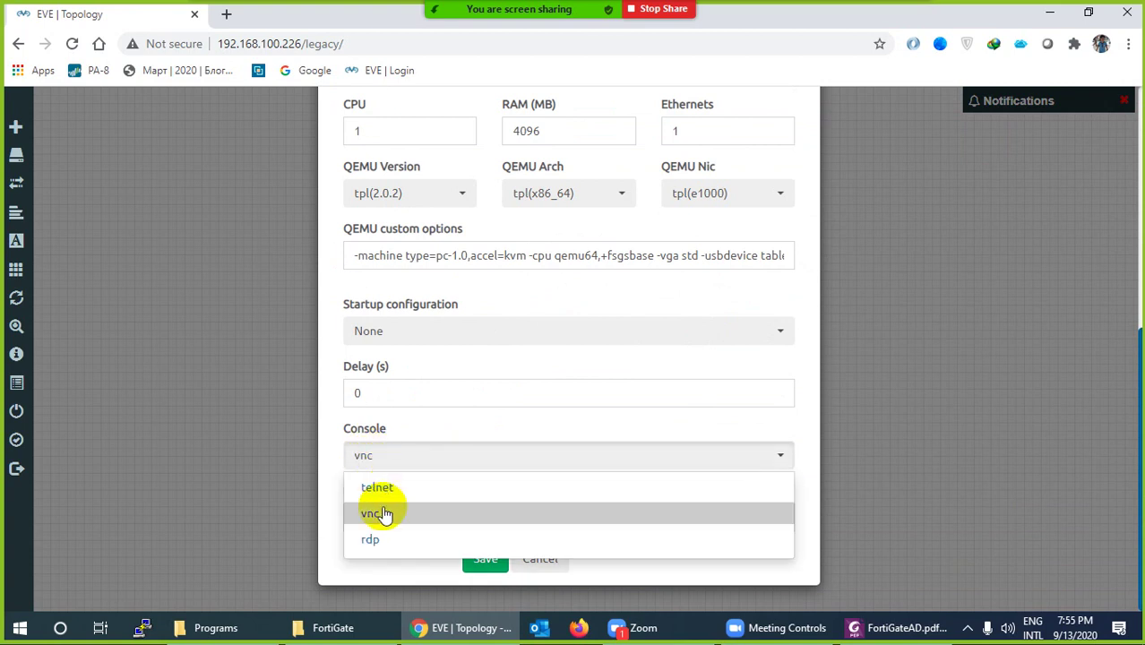
left_click(371, 540)
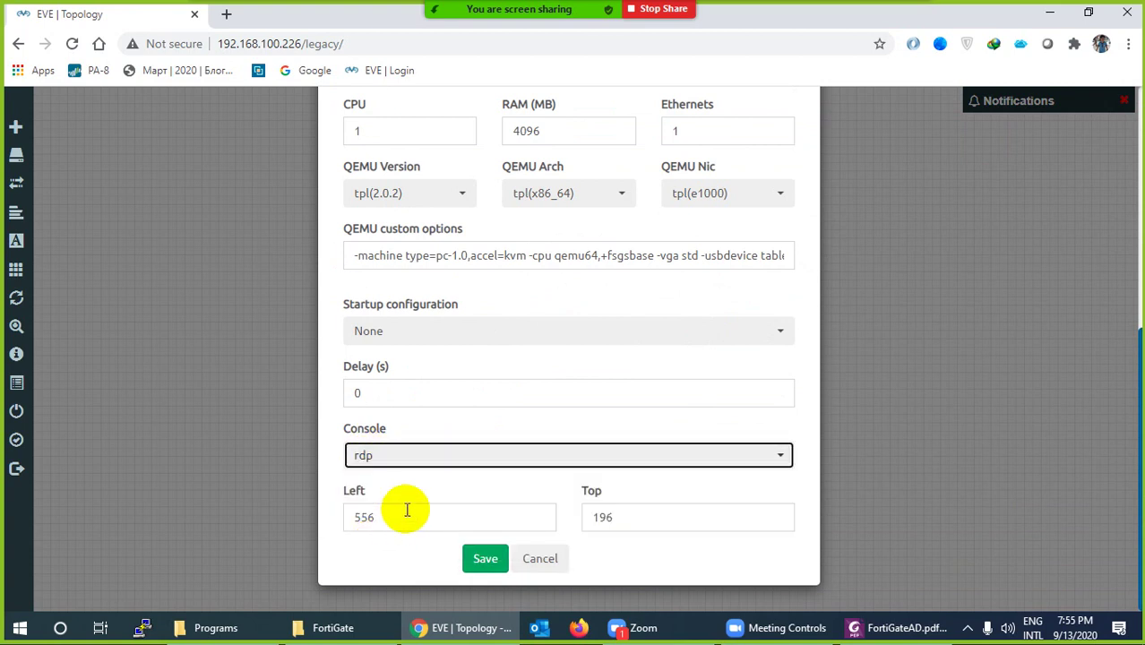
left_click(484, 559)
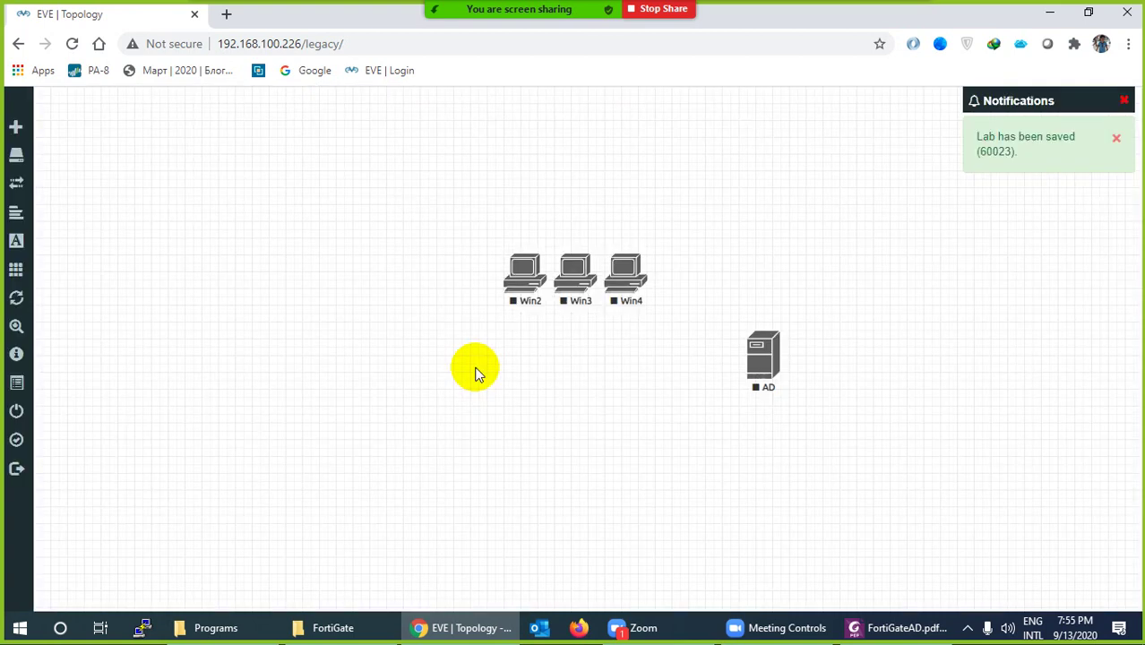
Place Win2 and Win3 stacked on the left and Win4 at the upper right above AD
left_click(514, 284)
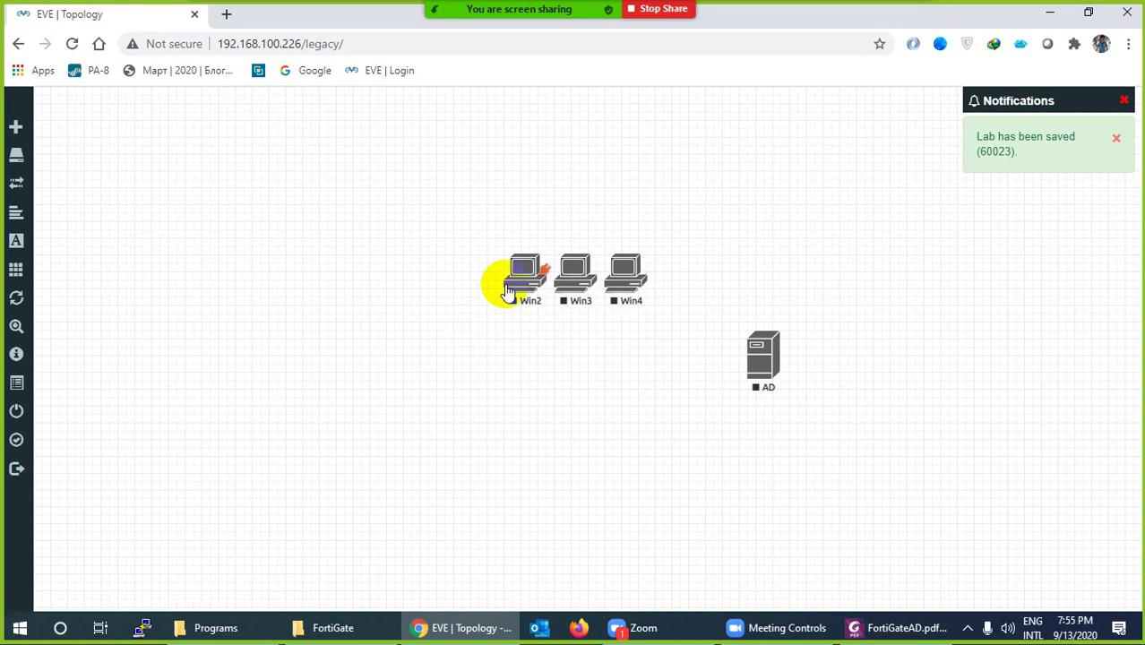
left_click_drag(503, 281, 398, 287)
left_click_drag(519, 283, 291, 268)
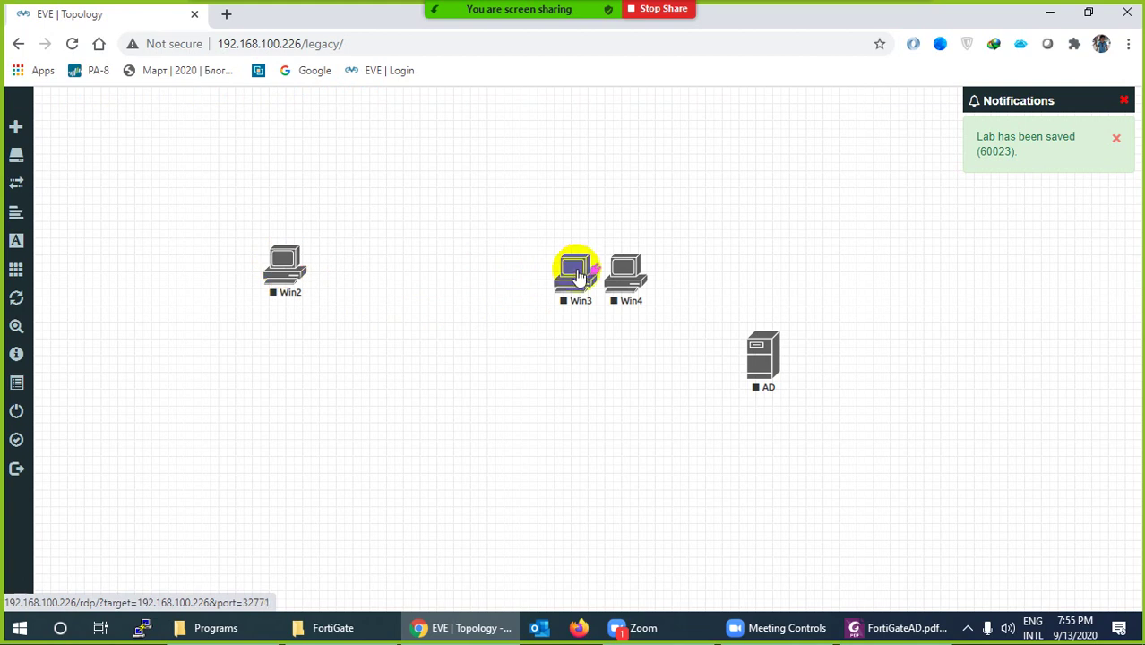
left_click_drag(581, 278, 285, 369)
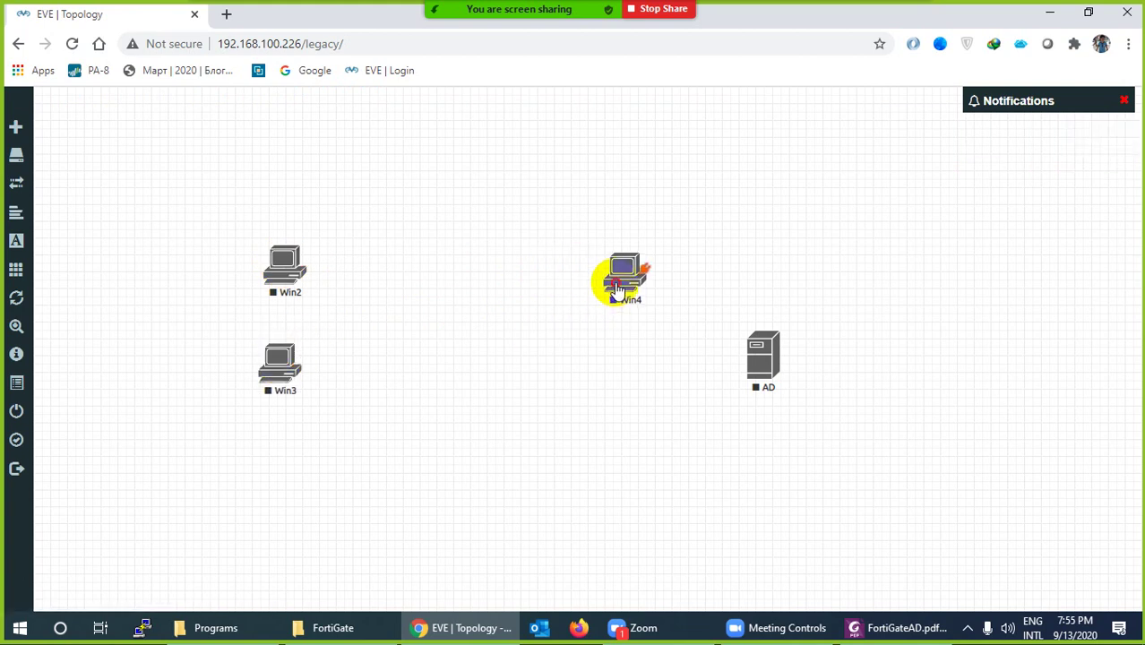
left_click_drag(617, 291, 764, 226)
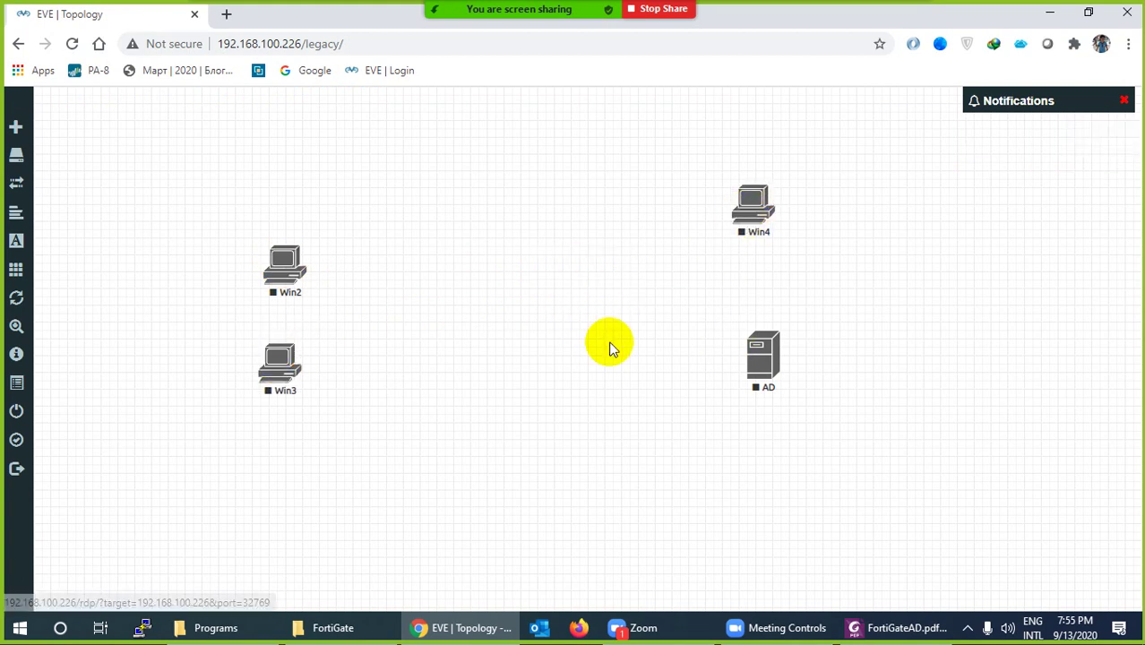
left_click_drag(284, 266, 281, 243)
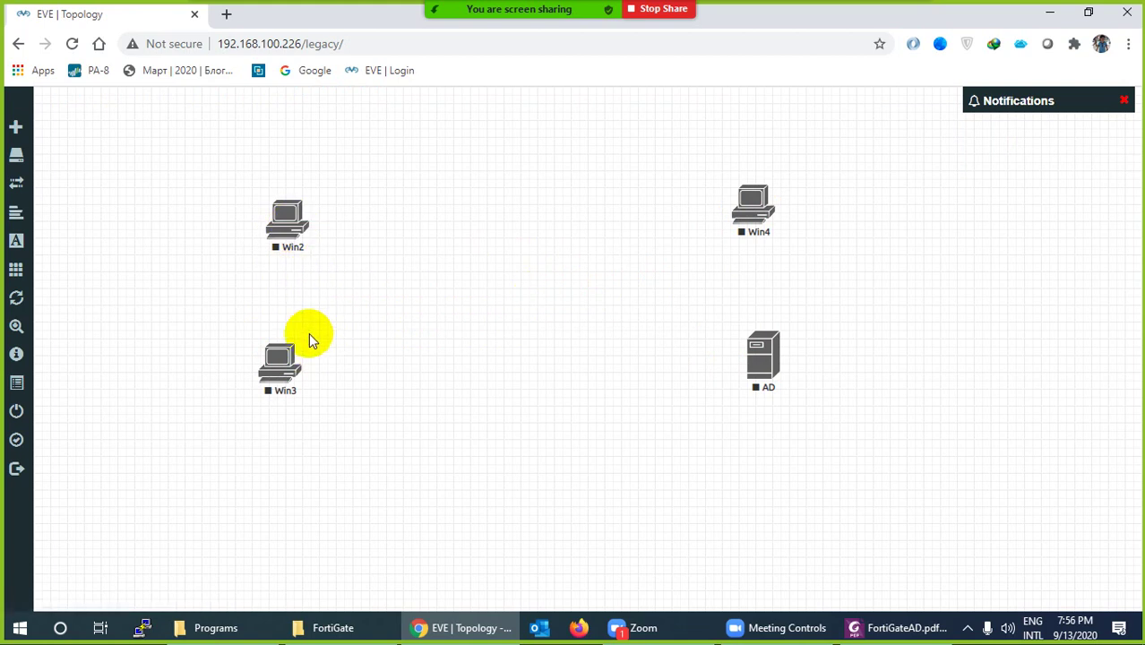
Add a Cisco IOL node named SW with the Switch L3 icon and shift it slightly
mouse_move(305, 255)
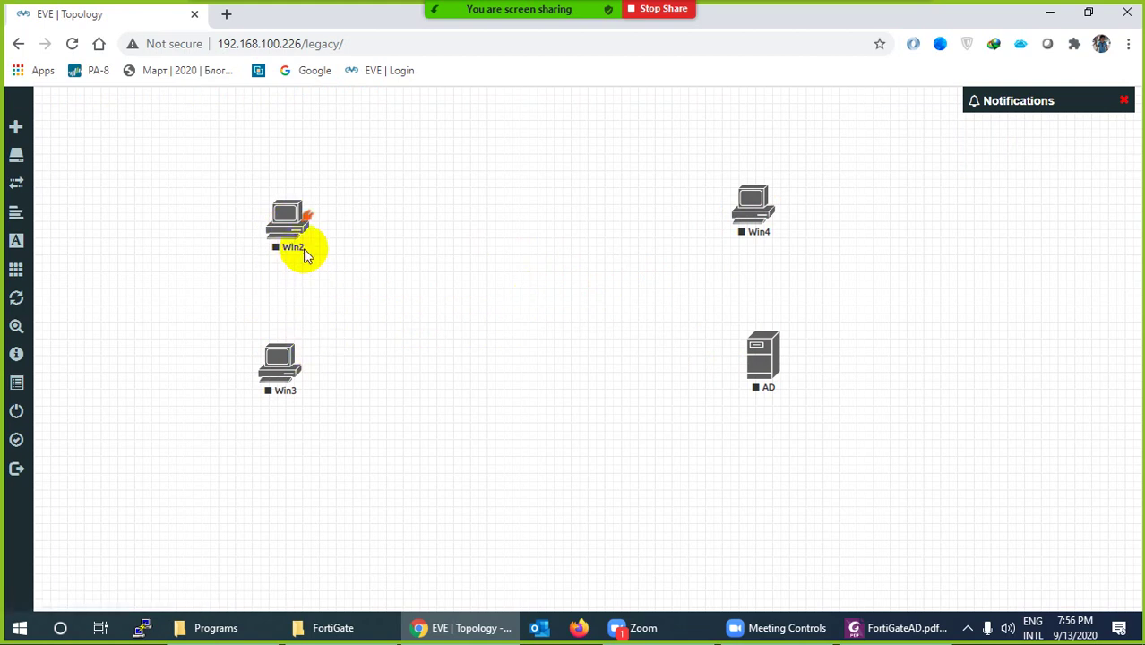
right_click(553, 238)
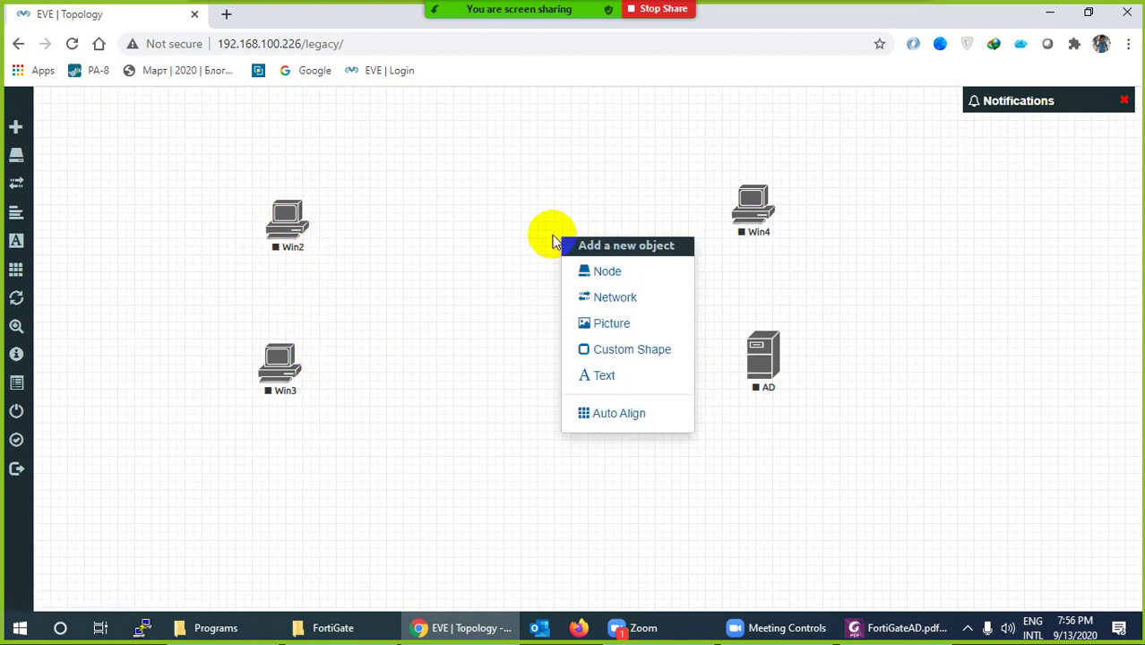
left_click(598, 273)
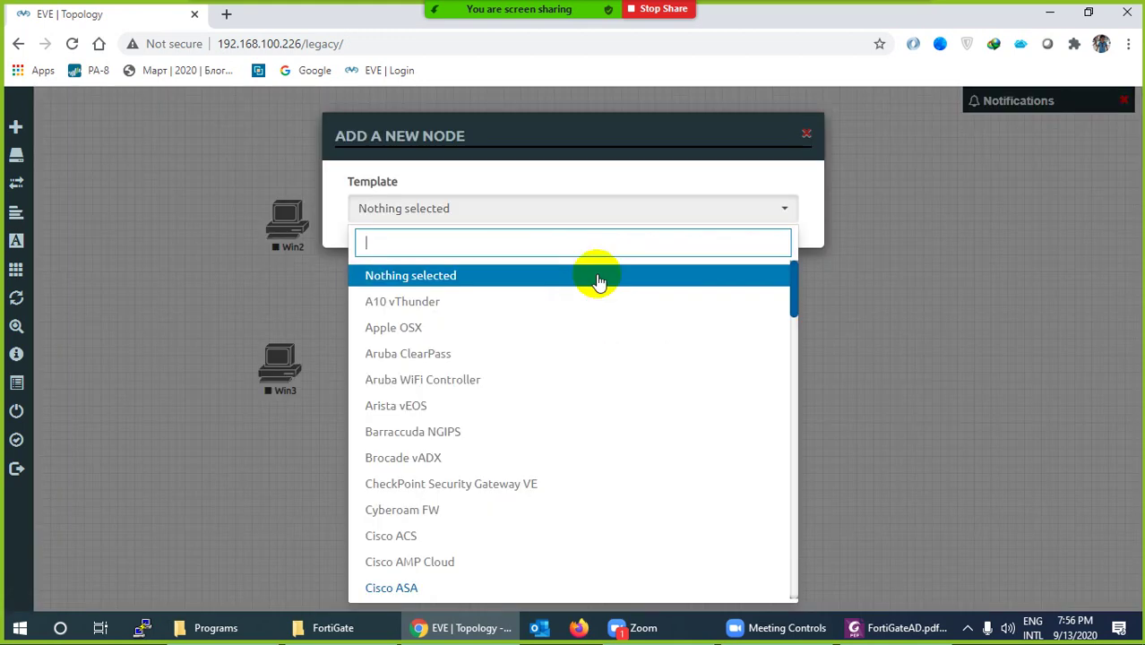
type("iol")
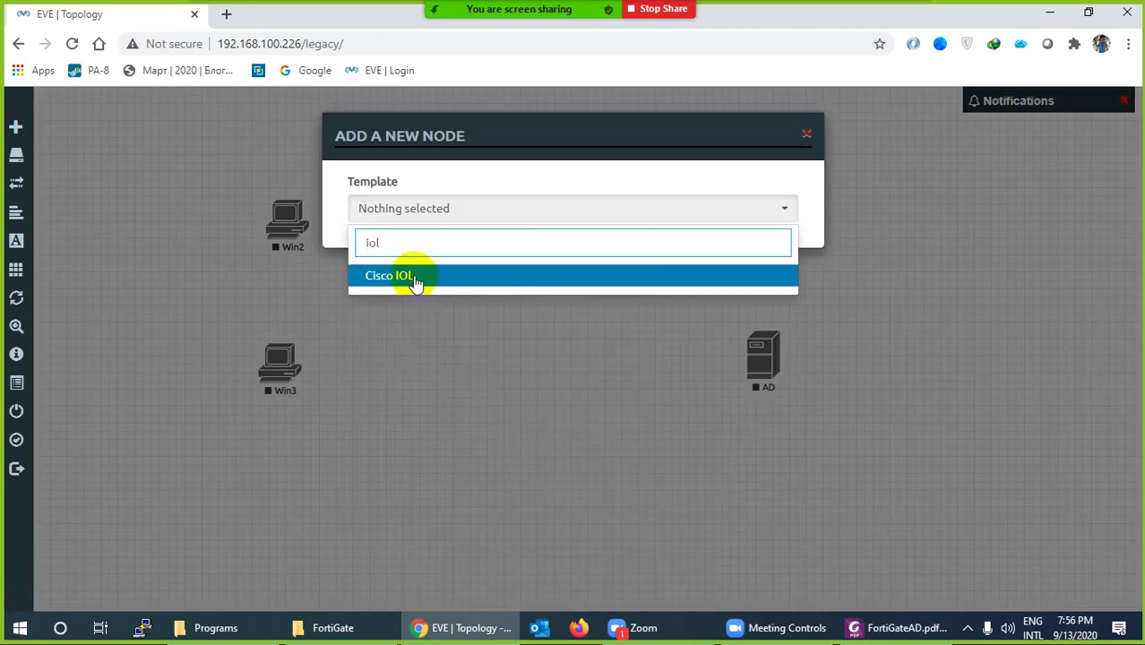
left_click(416, 281)
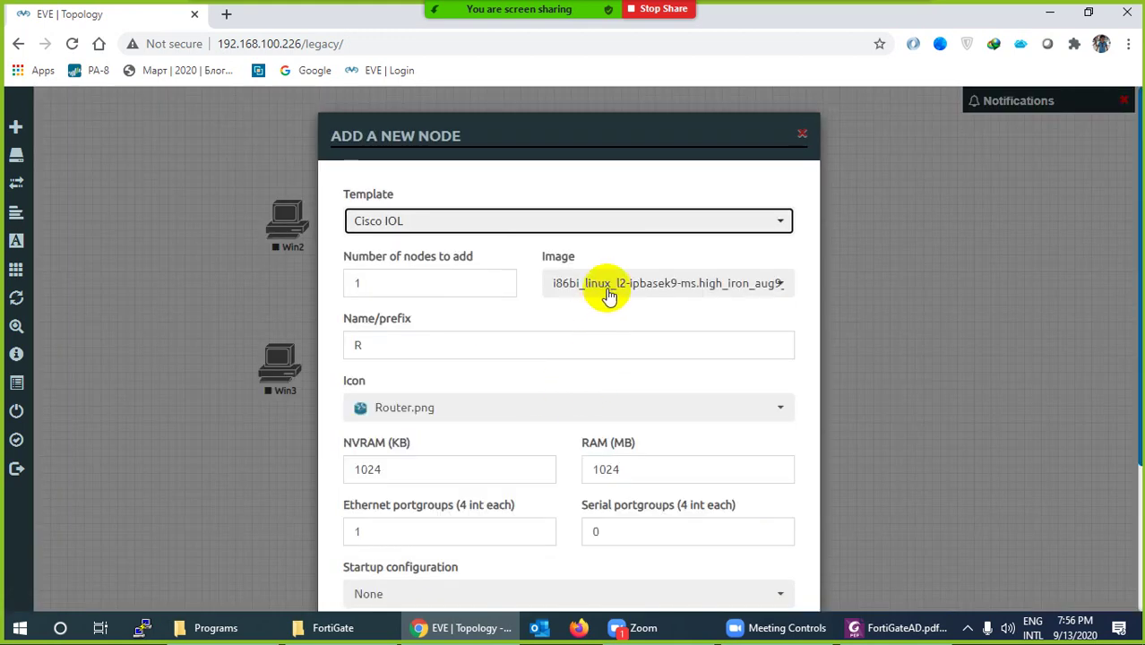
double_click(342, 349)
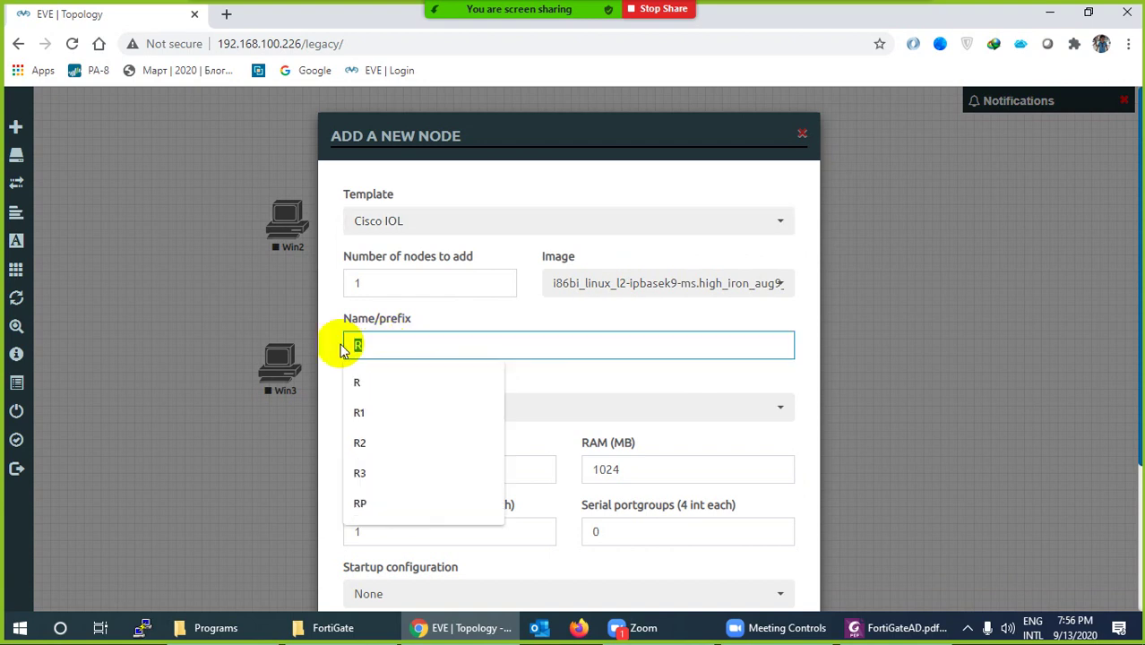
type("SW")
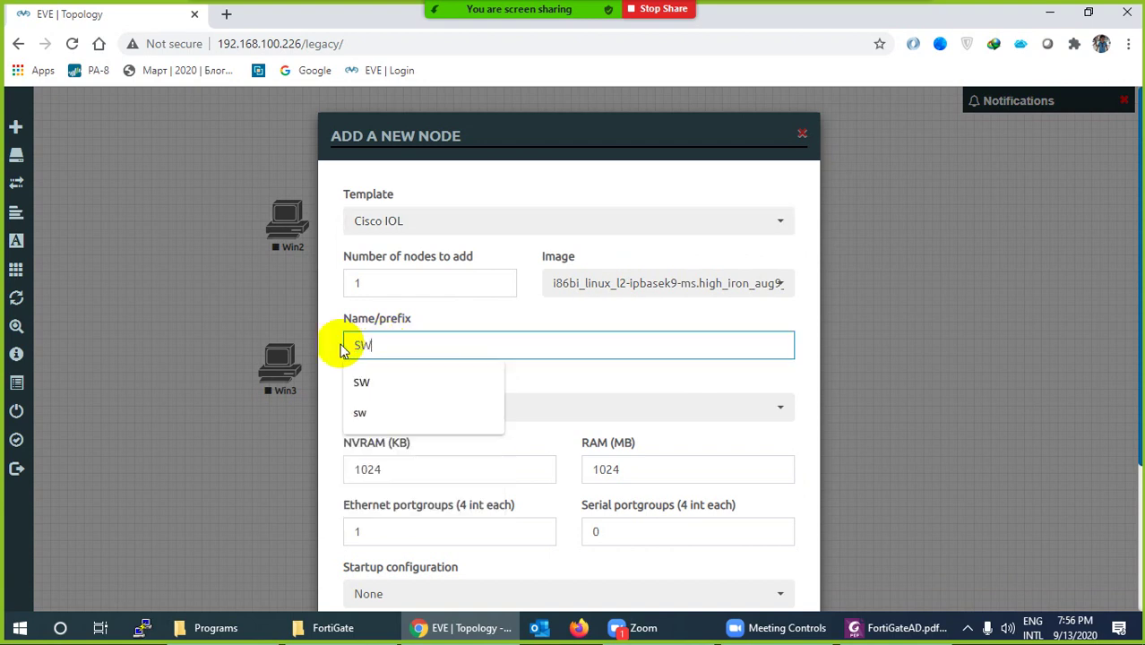
left_click(363, 383)
left_click(400, 419)
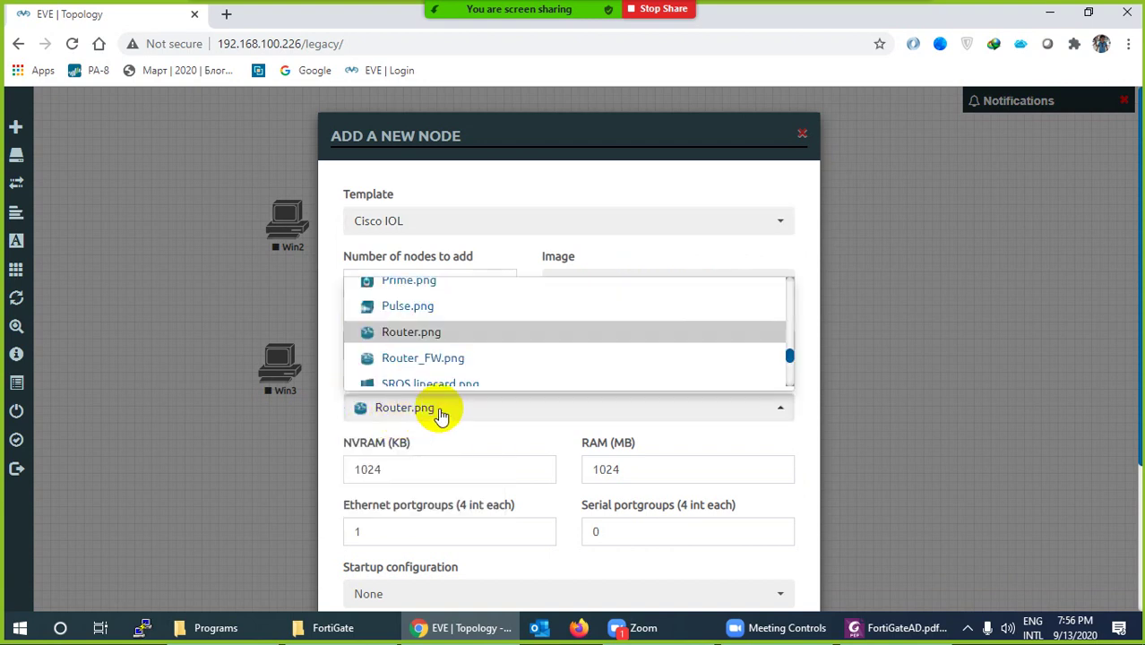
scroll(452, 368, "down", 5)
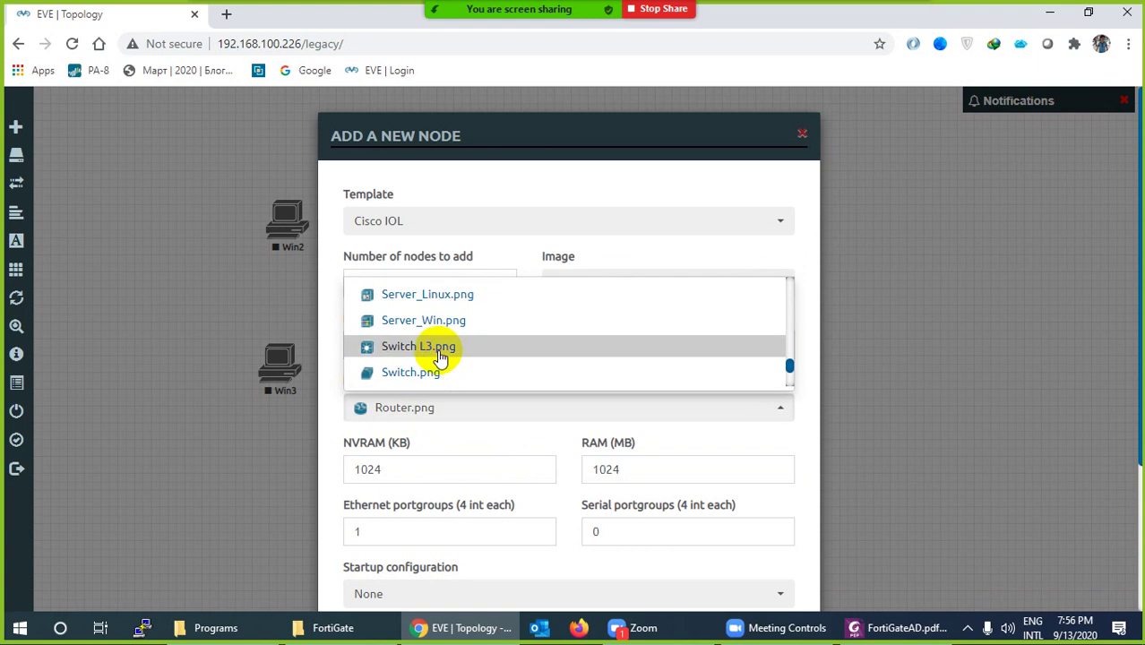
left_click(436, 348)
scroll(493, 483, "down", 3)
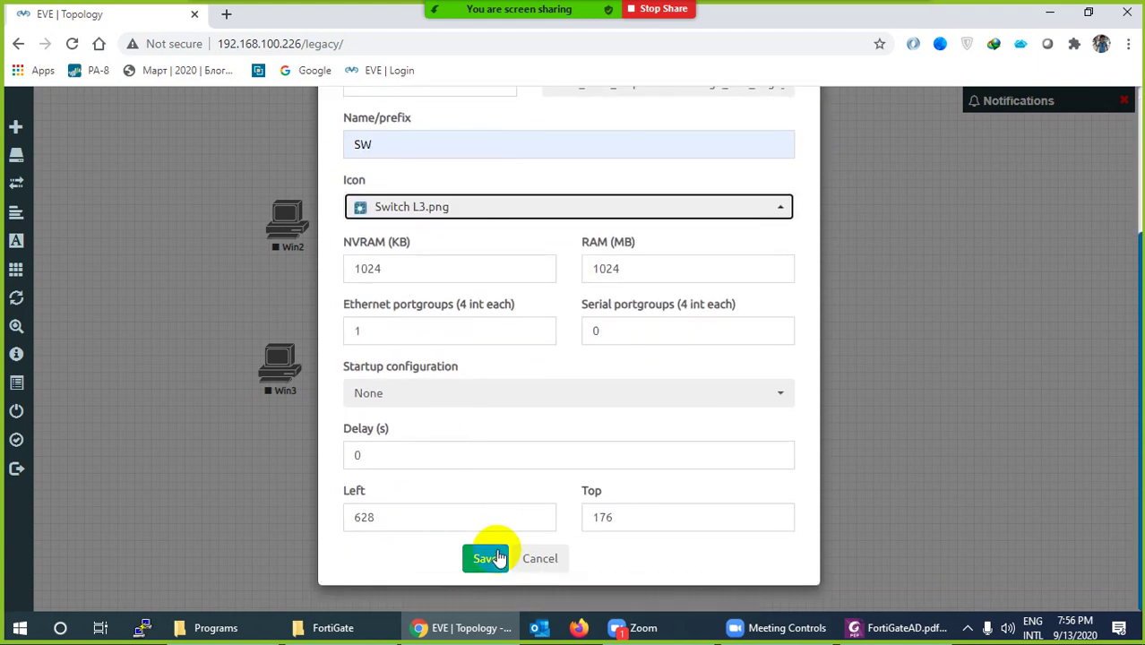
left_click(485, 558)
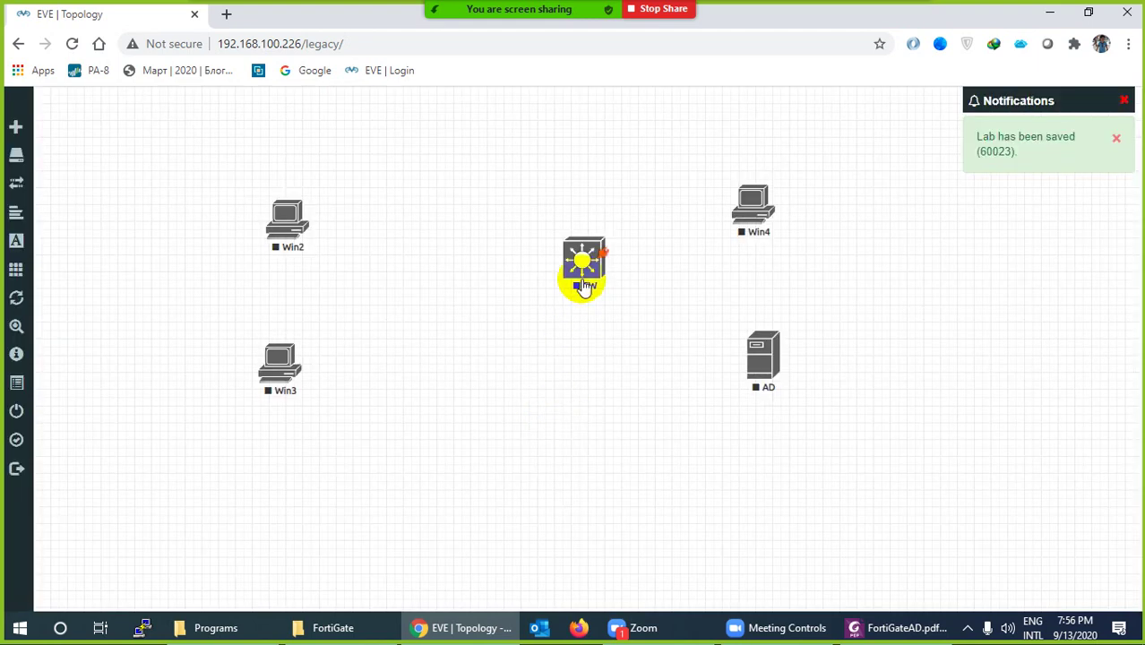
left_click_drag(584, 285, 632, 294)
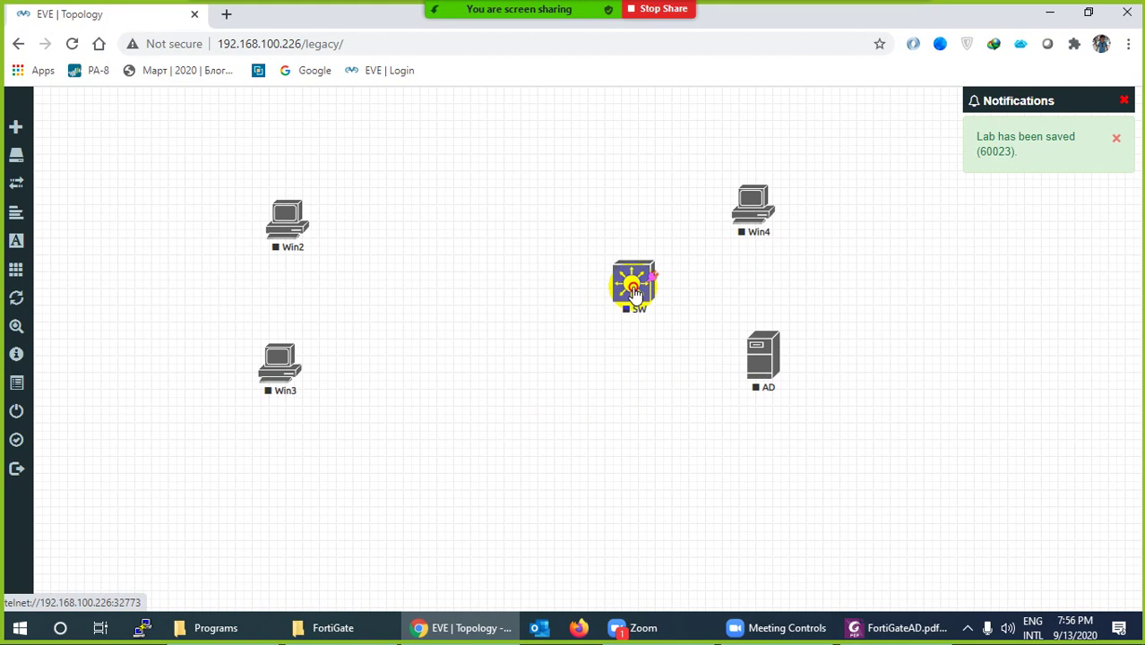
Add a second Cisco IOL node named SW with the Switch L3 icon
right_click(414, 268)
left_click(486, 309)
type("IO")
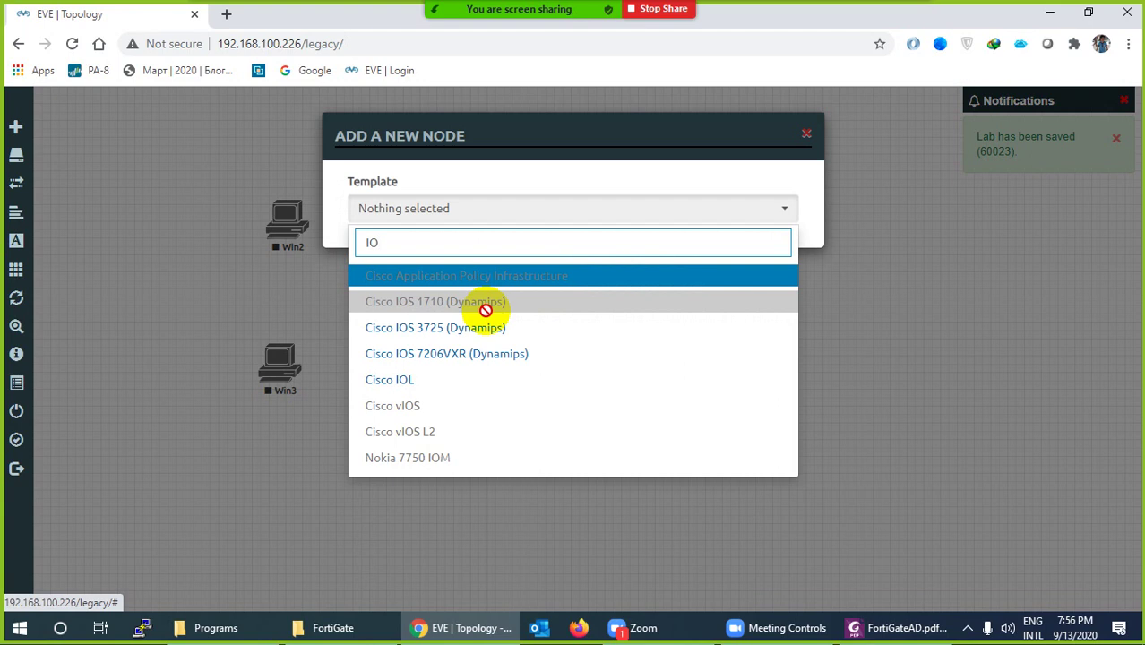
left_click(439, 387)
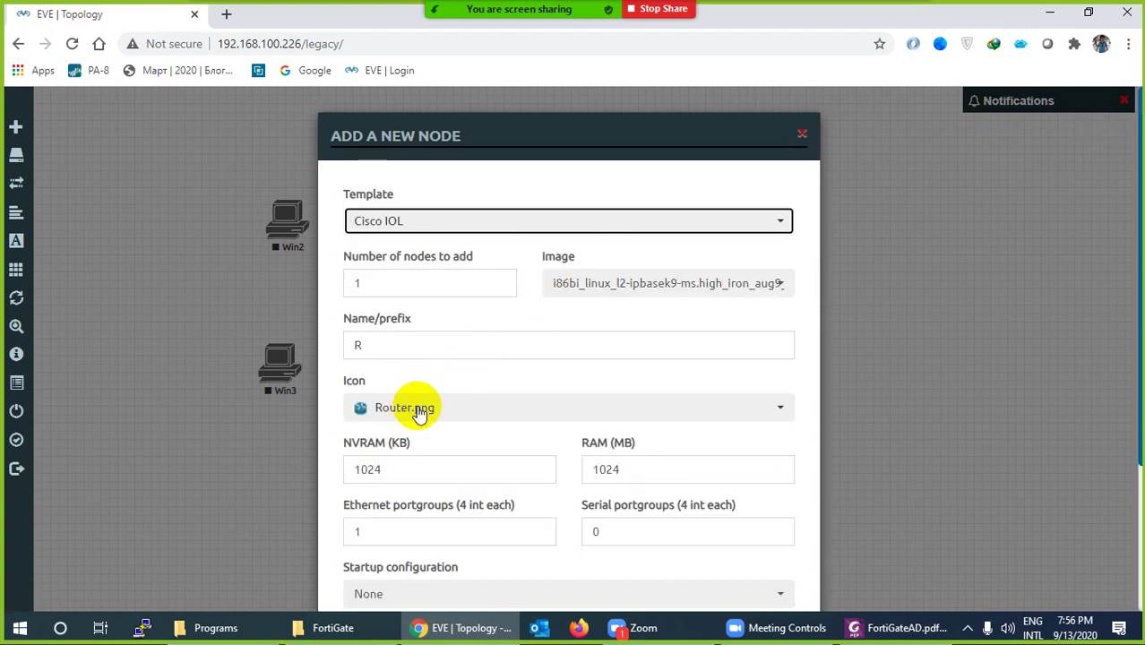
left_click_drag(401, 355, 335, 352)
type("SW")
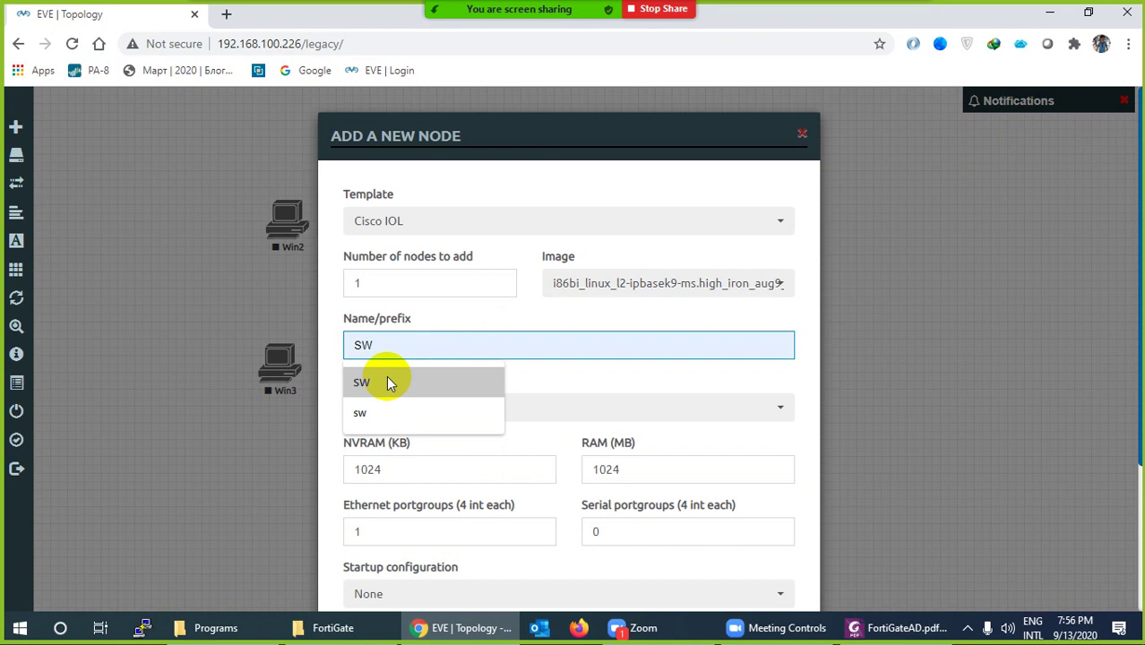
left_click(380, 389)
left_click(401, 409)
scroll(444, 383, "down", 5)
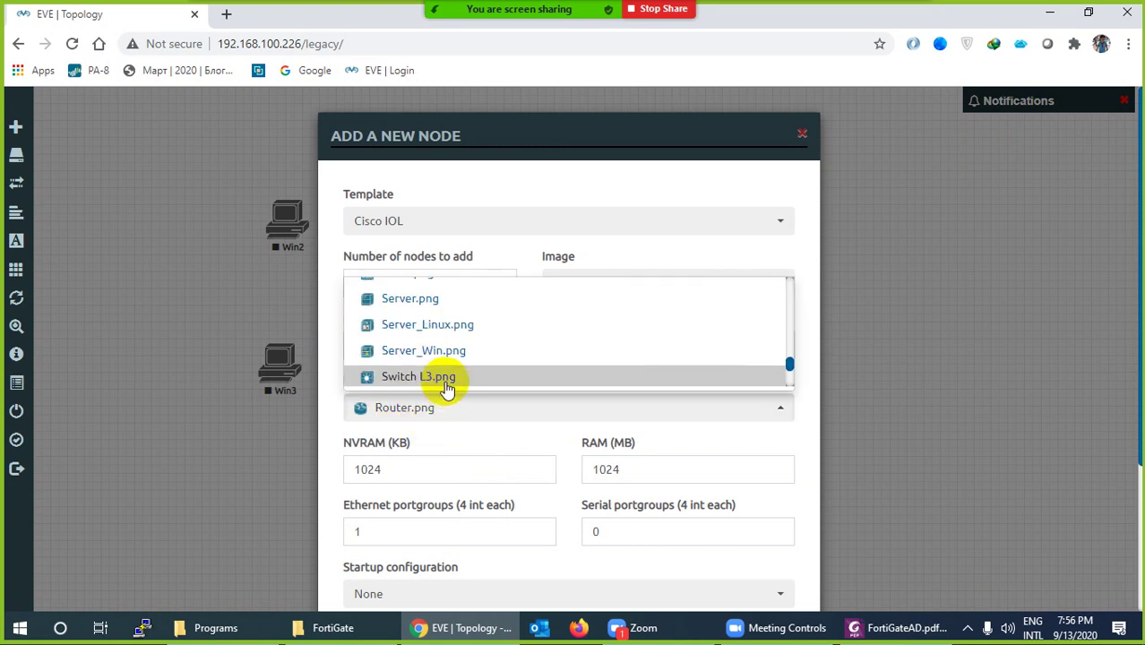
left_click(425, 345)
scroll(439, 452, "down", 3)
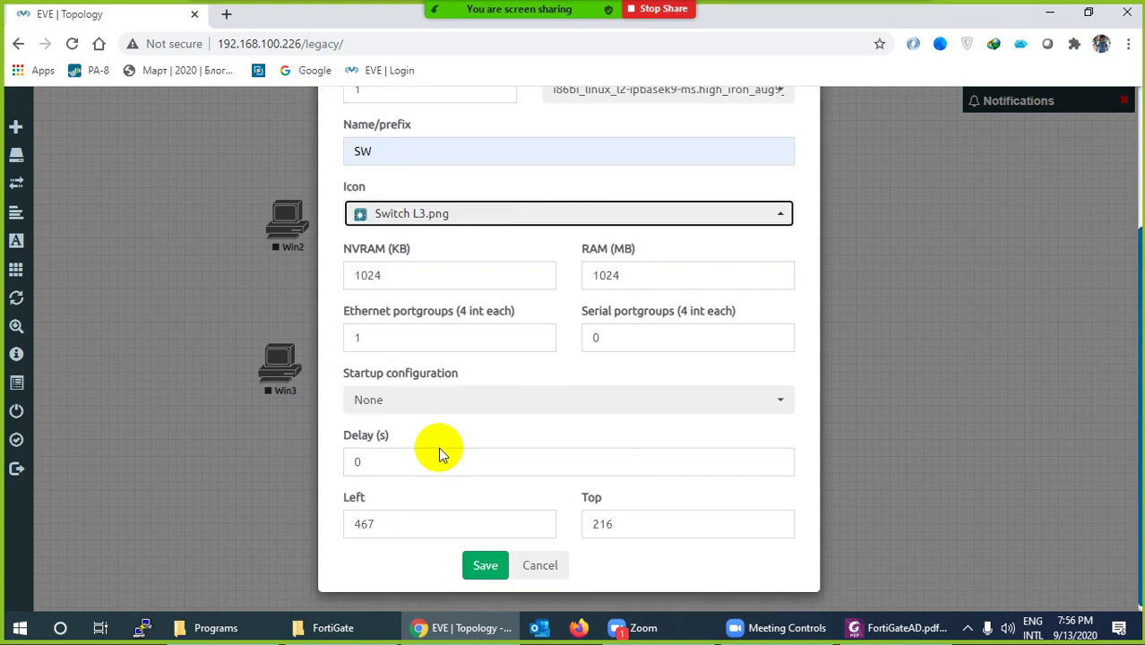
left_click(484, 557)
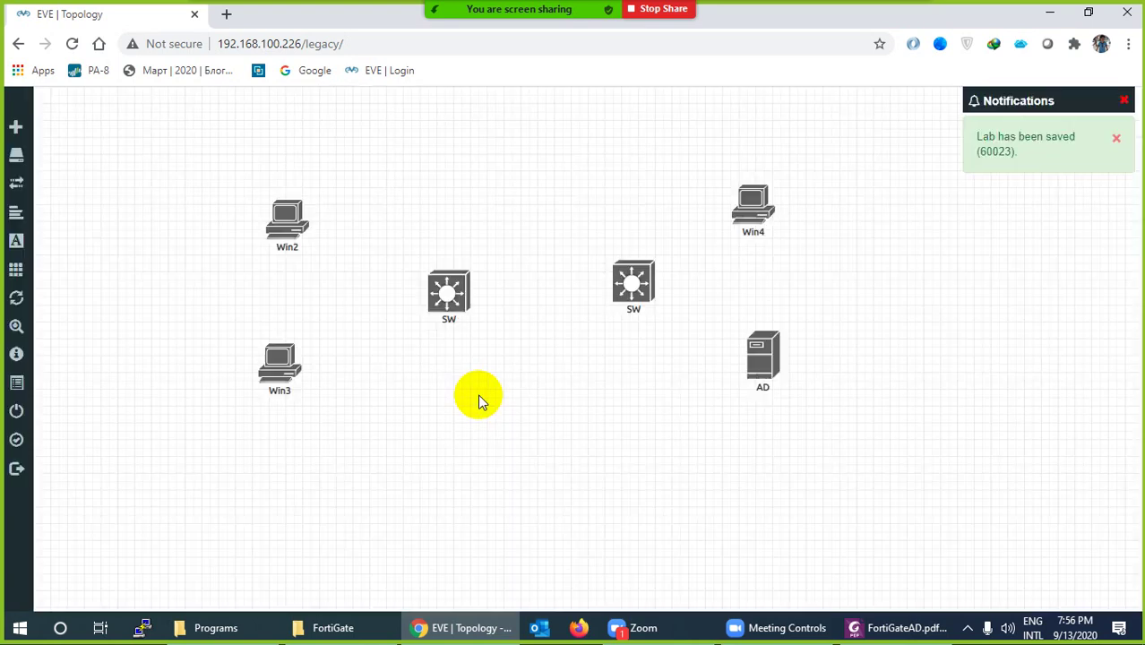
Shift the new SW left, move Win4, the right SW and AD further right, and nudge that SW up
left_click_drag(452, 305, 425, 296)
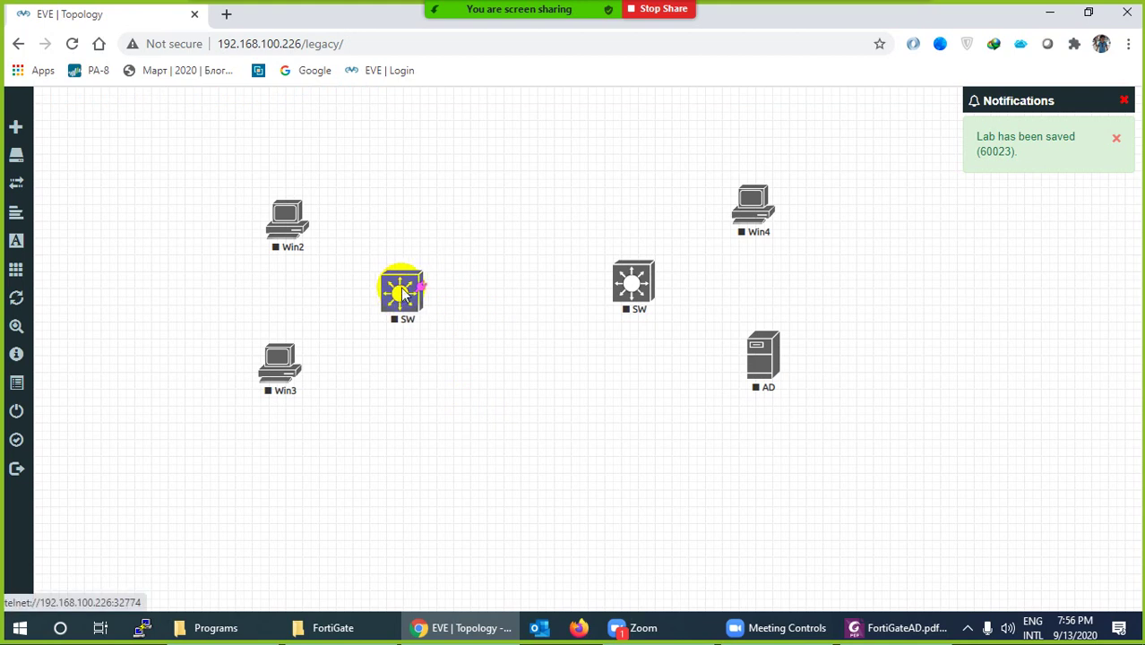
left_click_drag(815, 180, 567, 421)
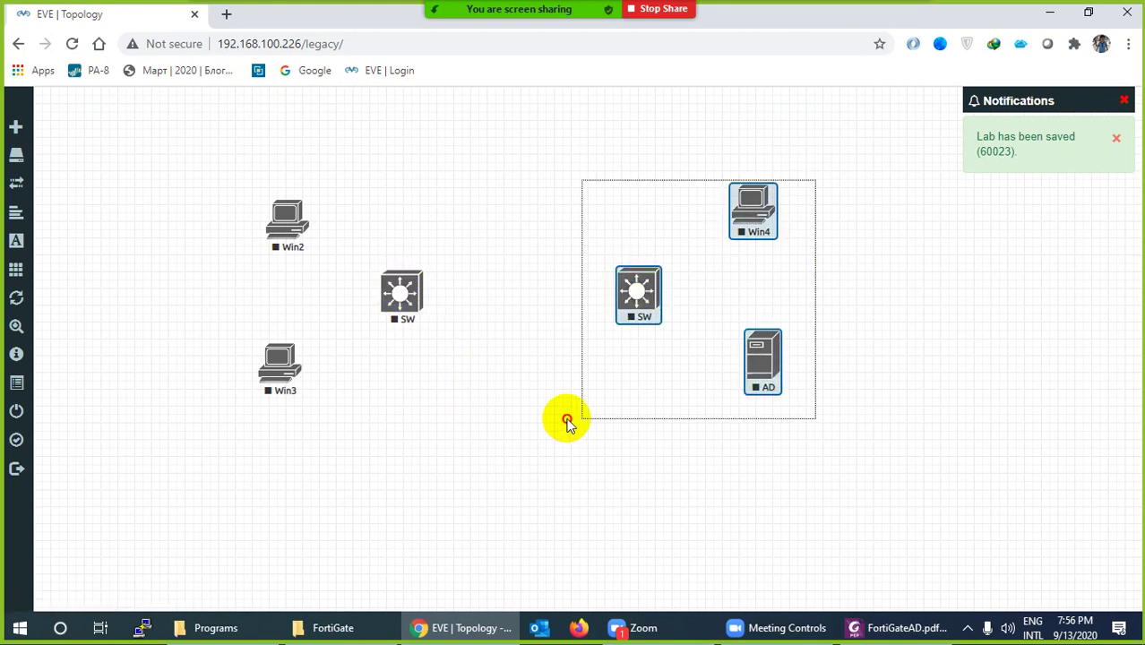
left_click_drag(648, 280, 791, 287)
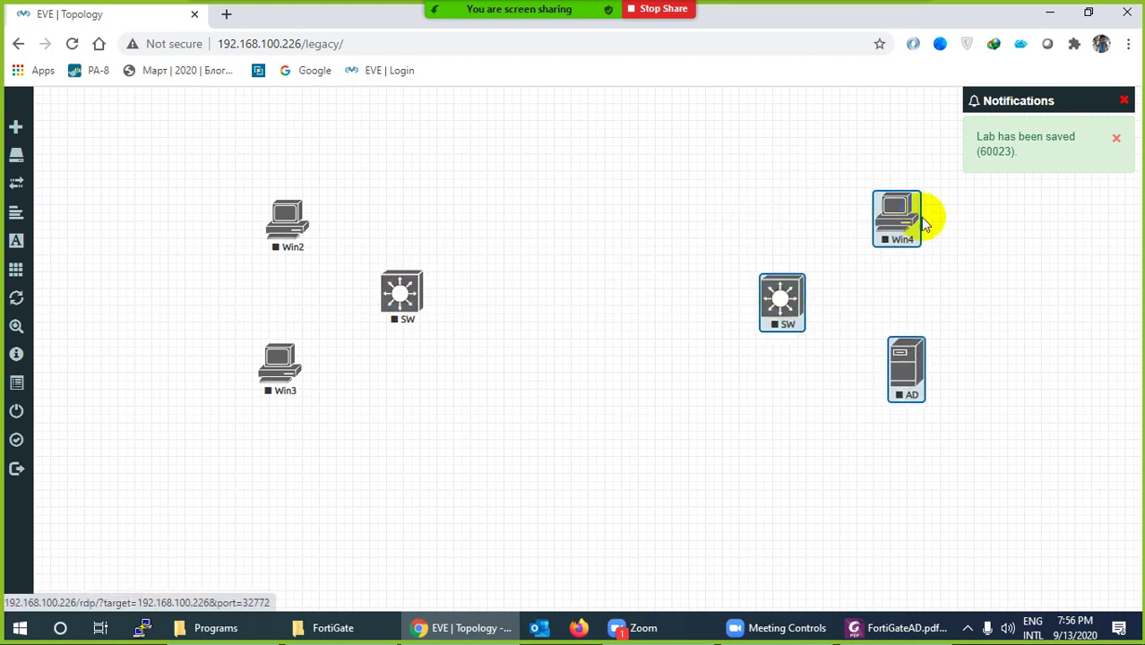
left_click(1123, 105)
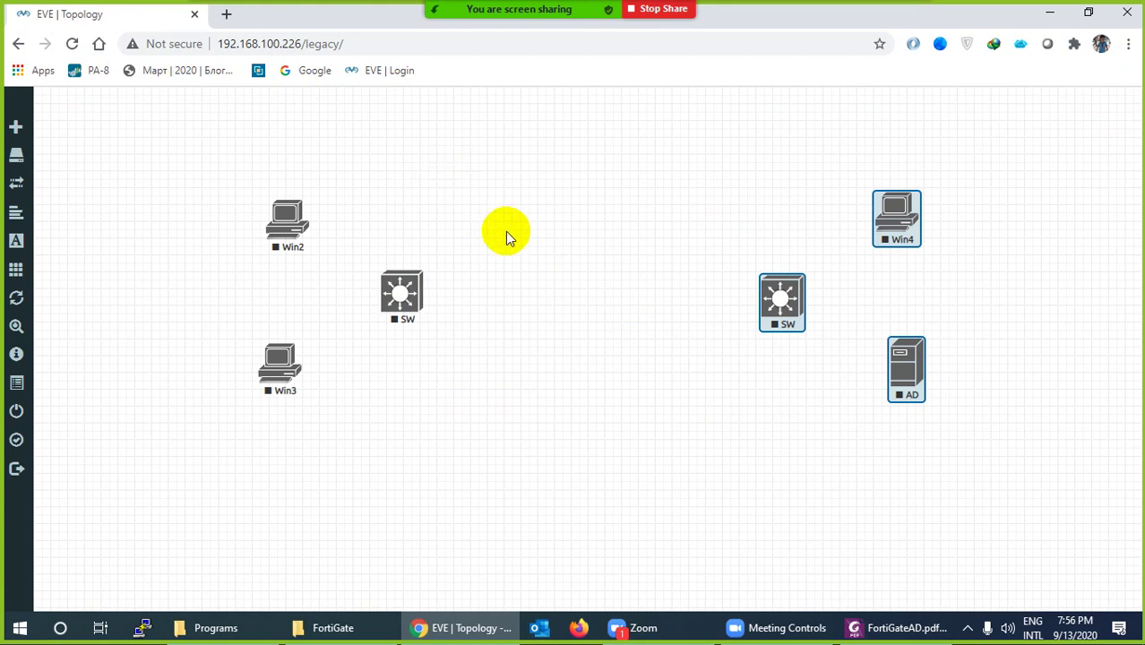
left_click(656, 281)
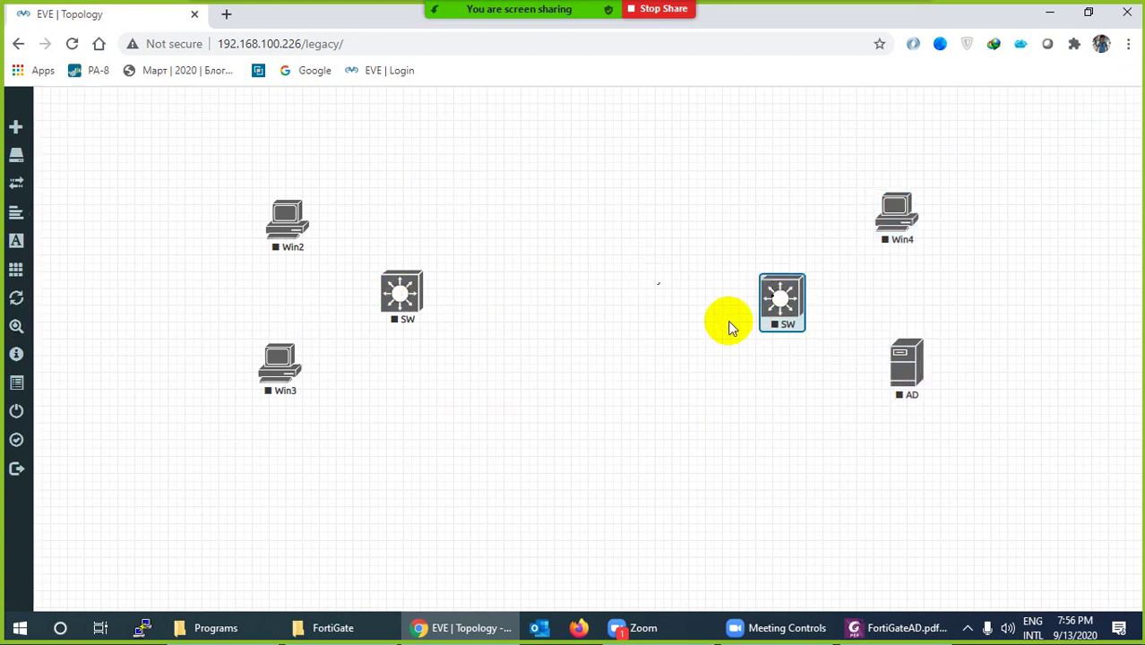
left_click_drag(787, 307, 781, 285)
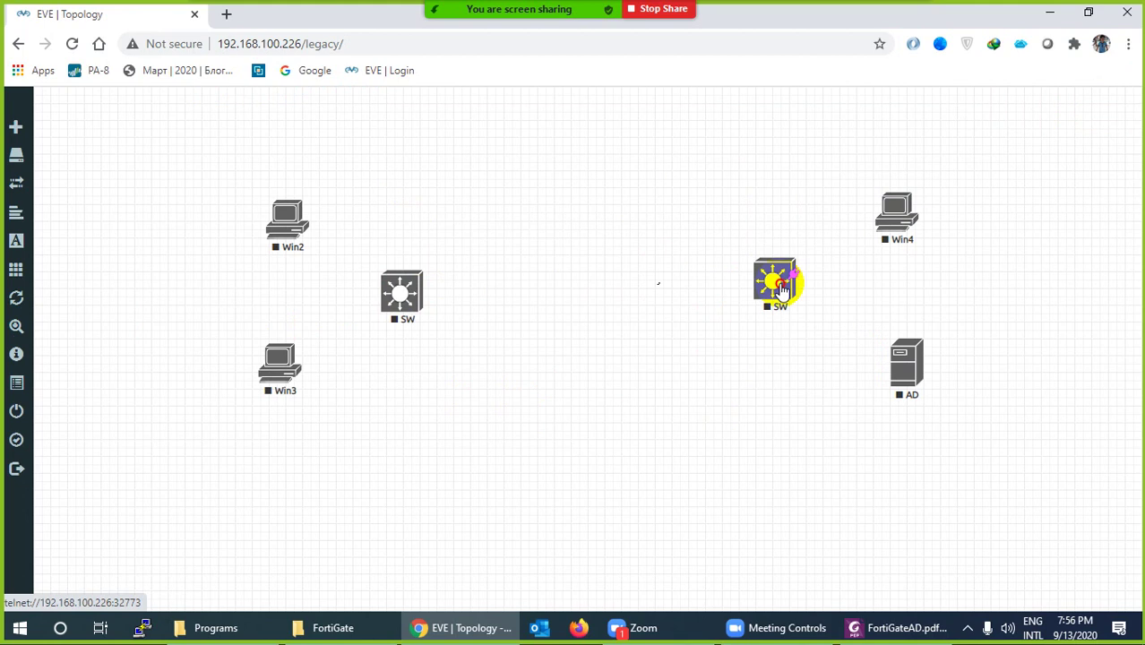
Add a Fortinet FortiGate node with the fortinet-firewall6.2.2 image between the two switches
right_click(549, 258)
left_click(582, 298)
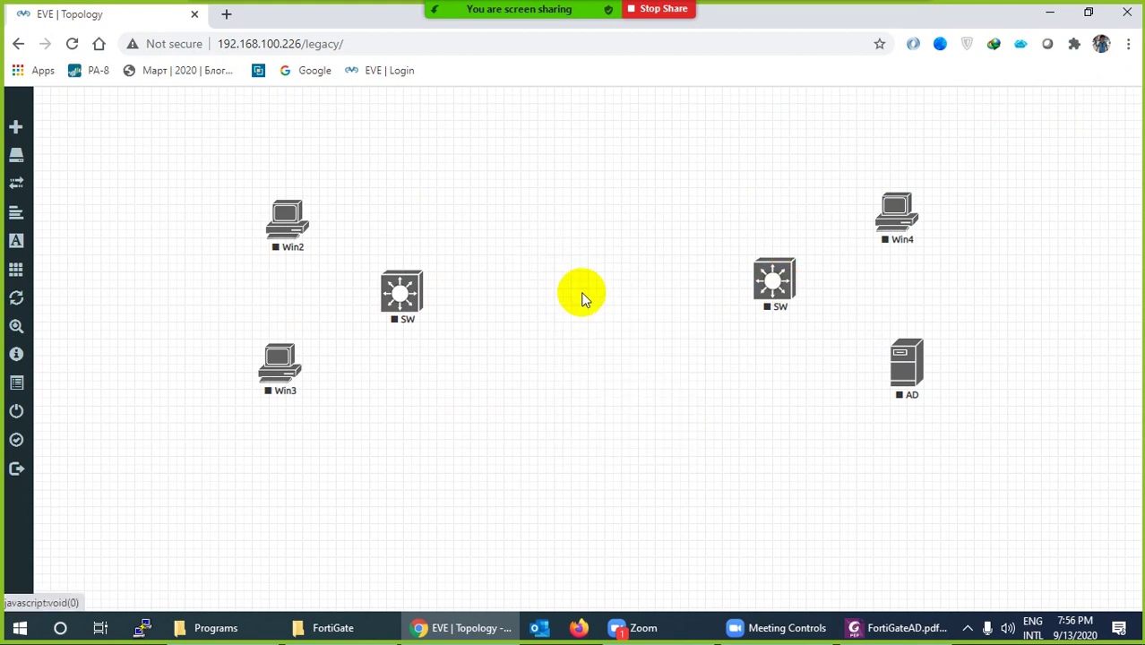
type("For")
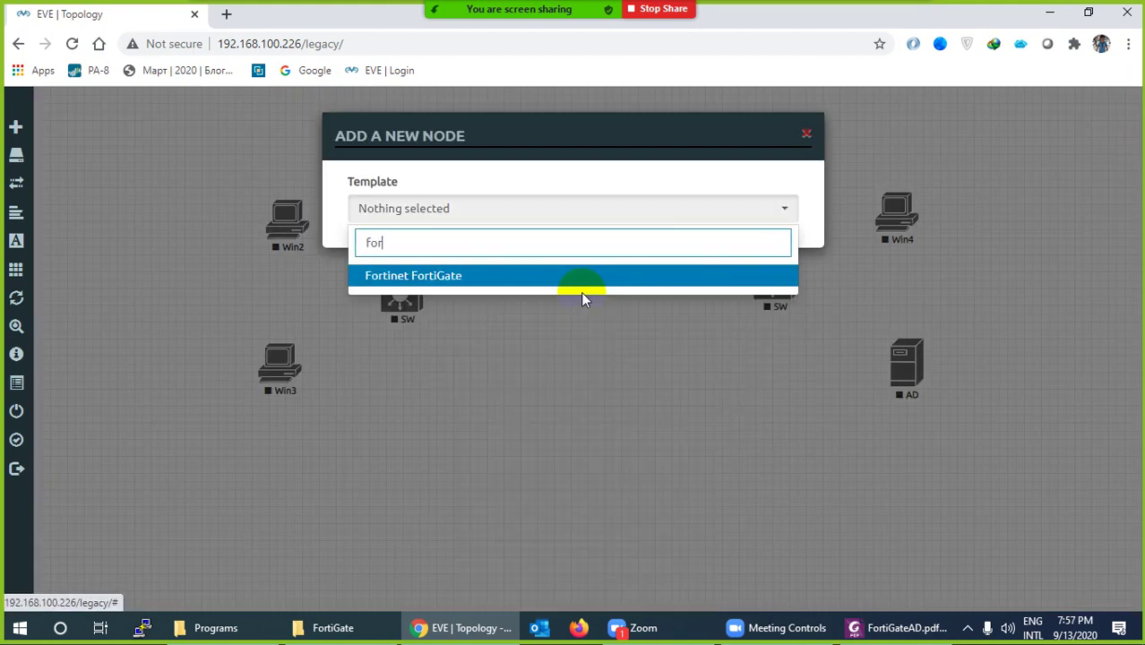
left_click(460, 279)
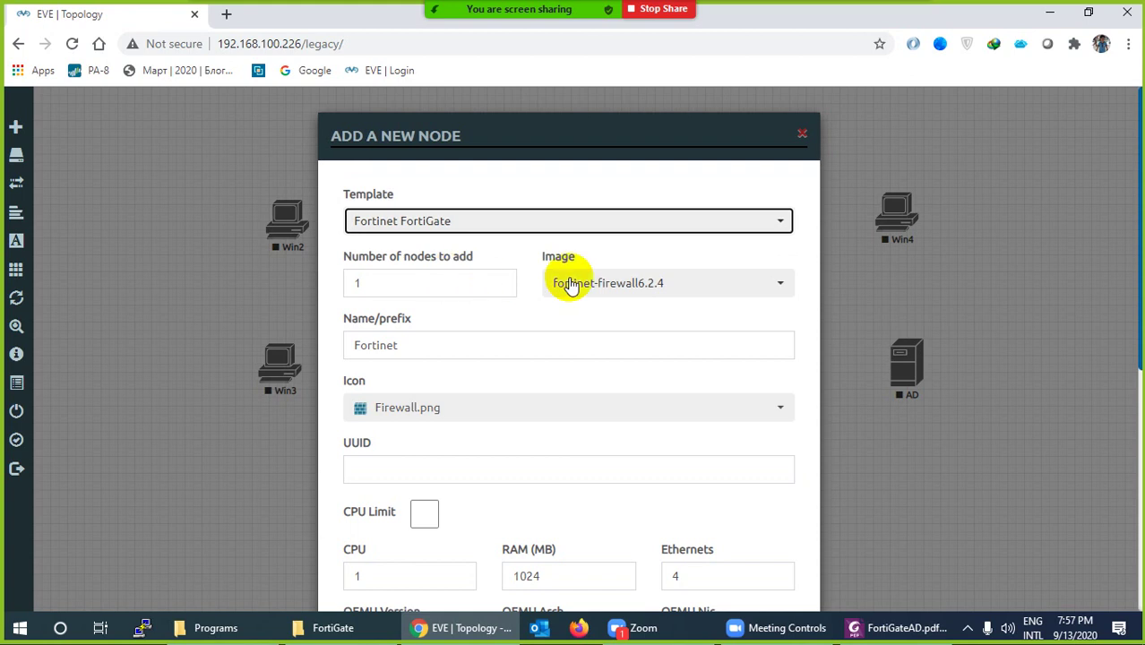
left_click(593, 285)
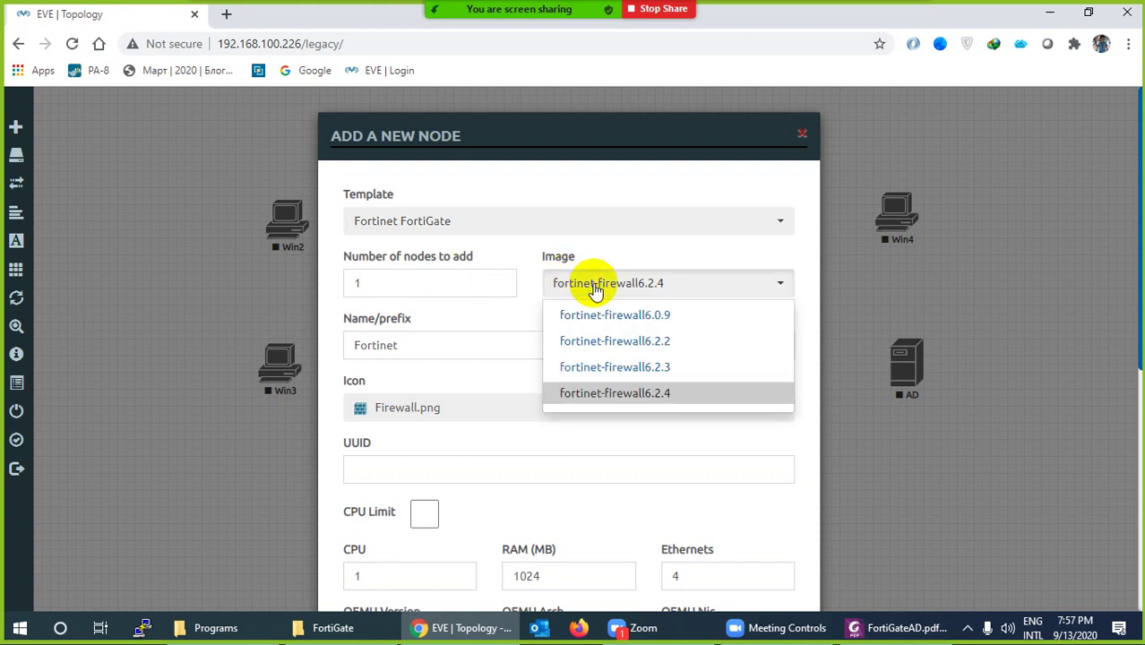
left_click(595, 341)
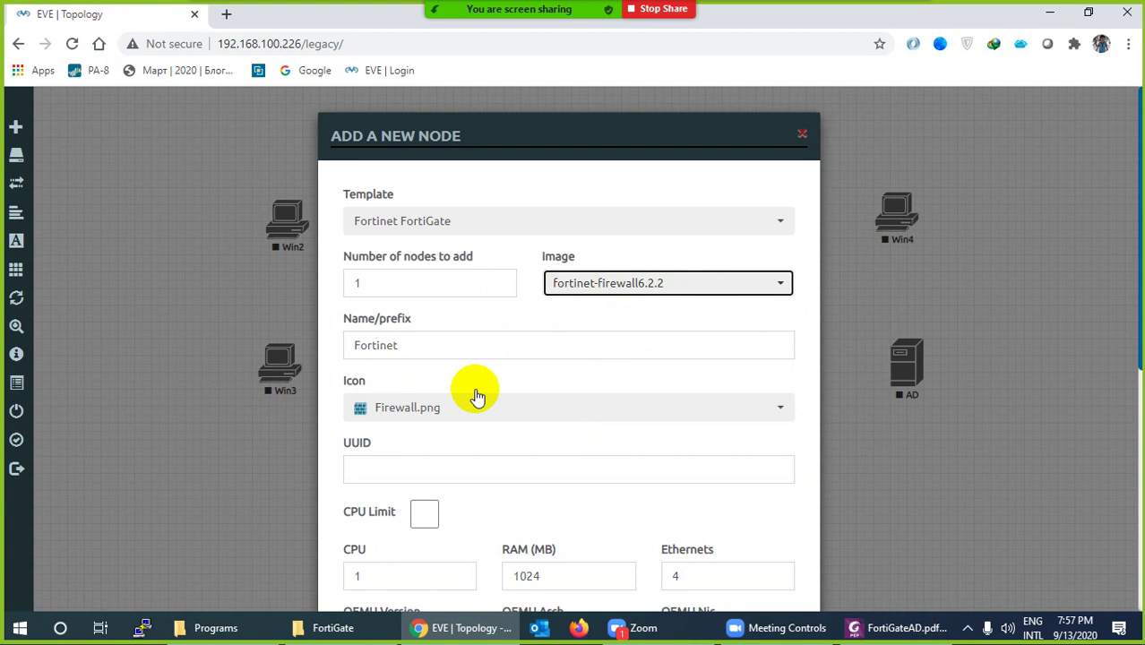
scroll(468, 446, "down", 2)
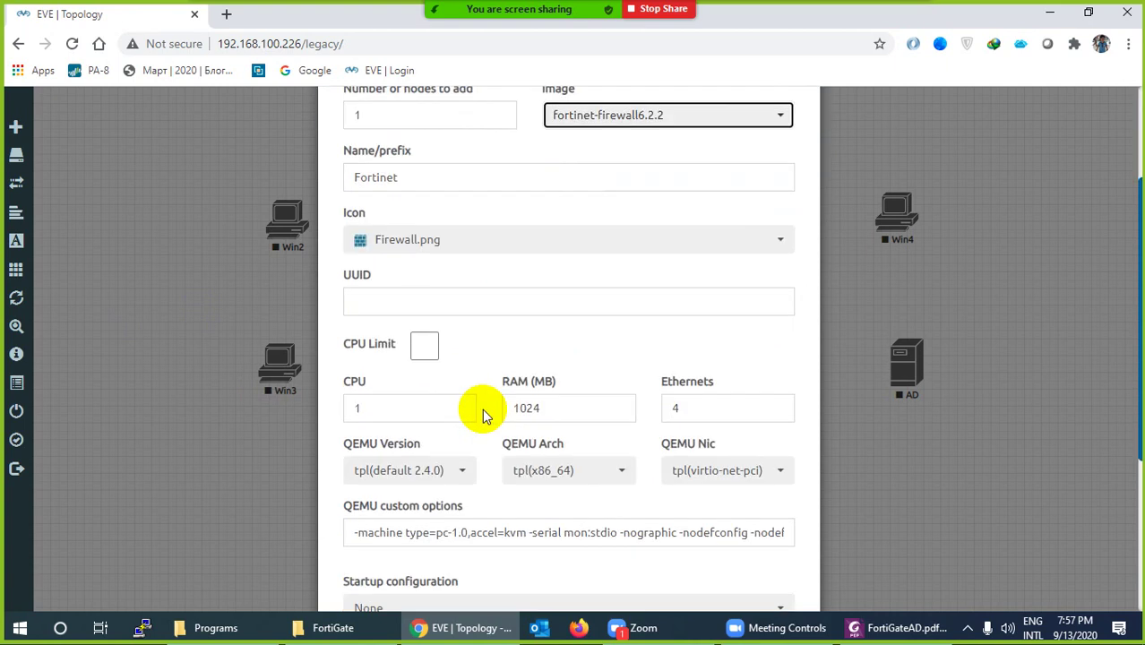
scroll(483, 412, "down", 3)
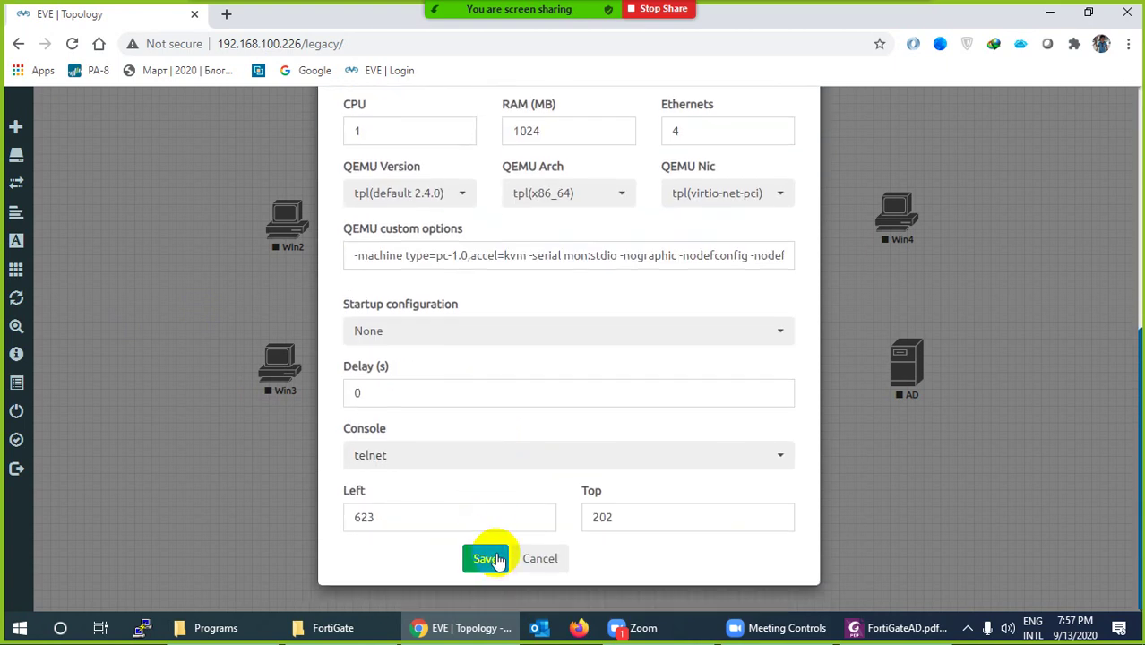
left_click(485, 561)
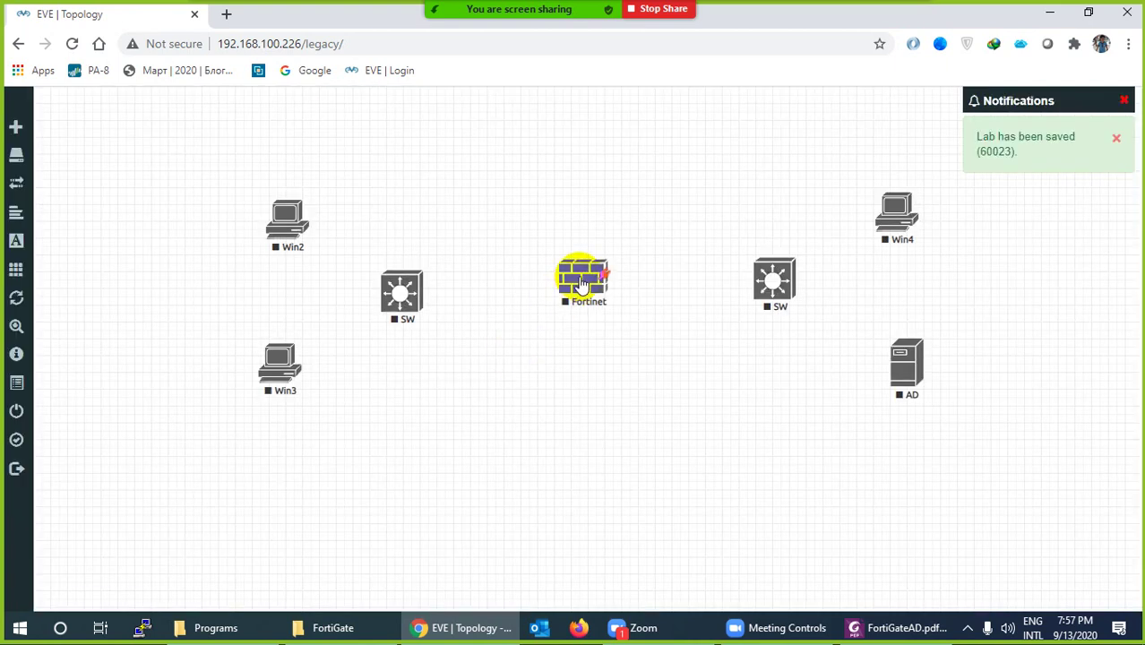
Add a network named 'Internet' of type Cloud1 below the Fortinet node
right_click(472, 445)
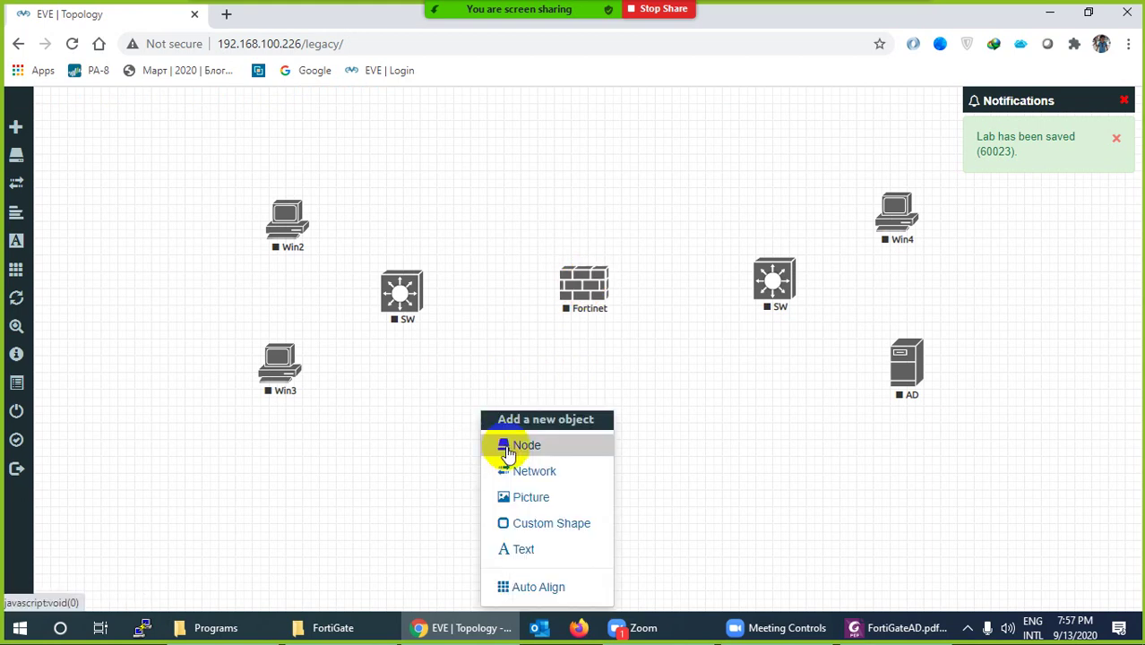
left_click(527, 477)
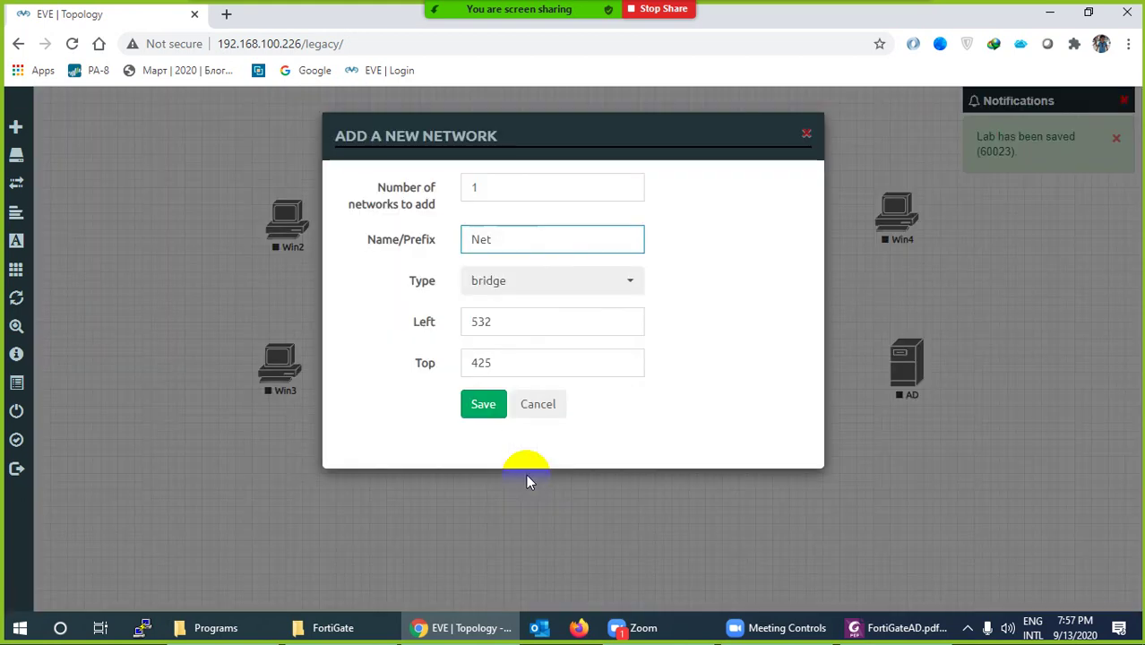
left_click_drag(506, 239, 447, 243)
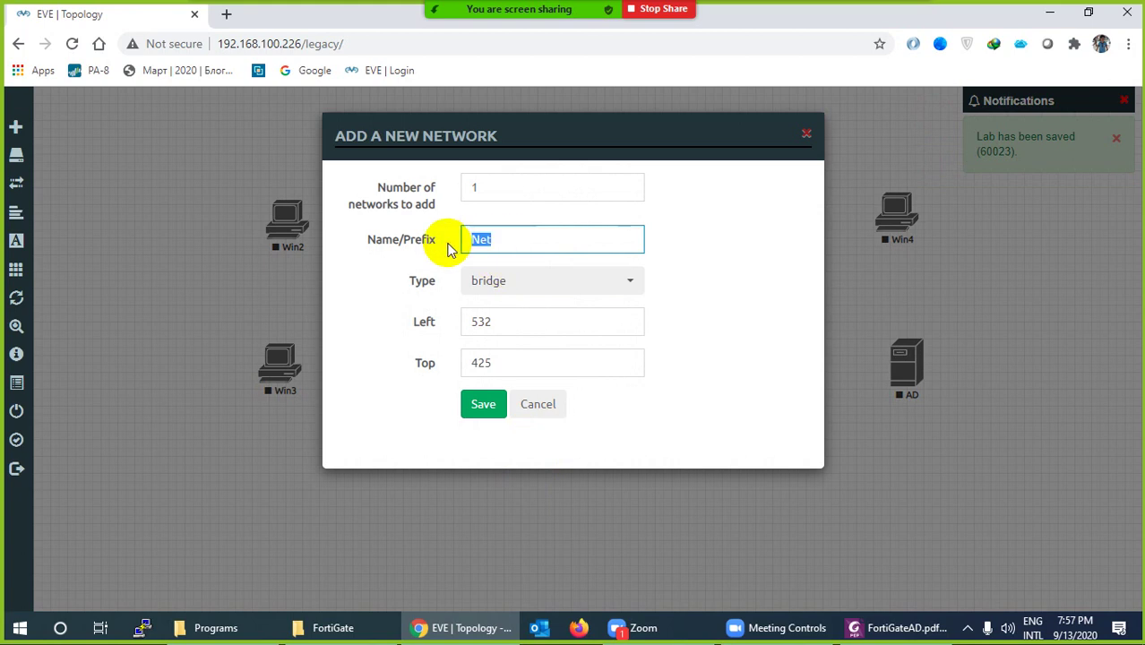
type("In")
left_click(490, 277)
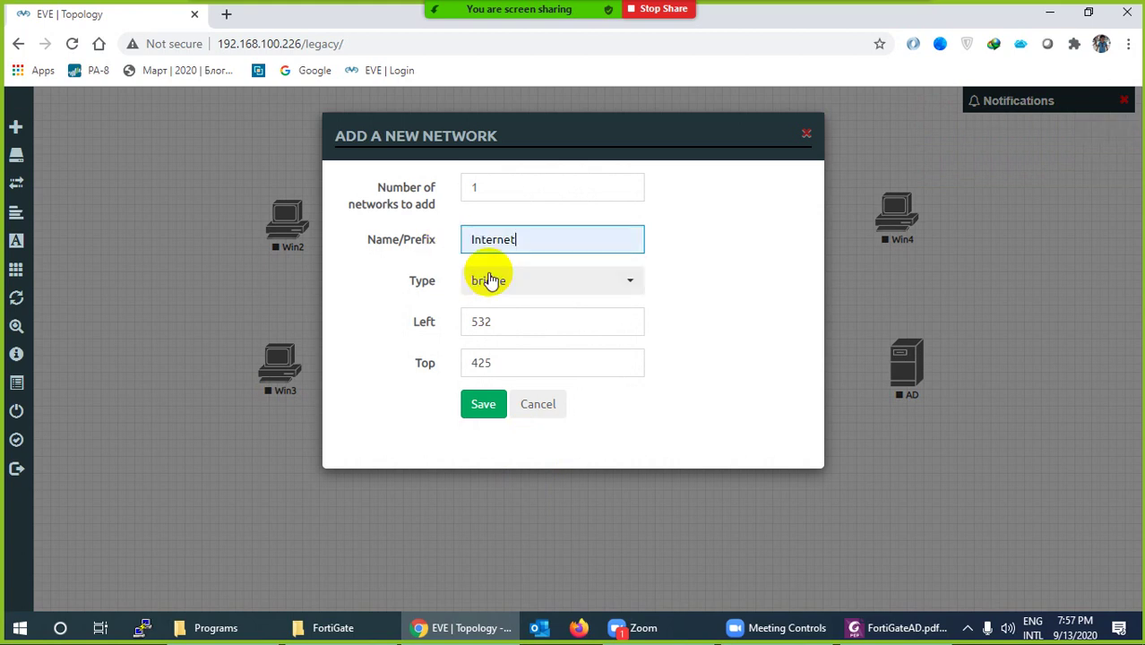
left_click(495, 285)
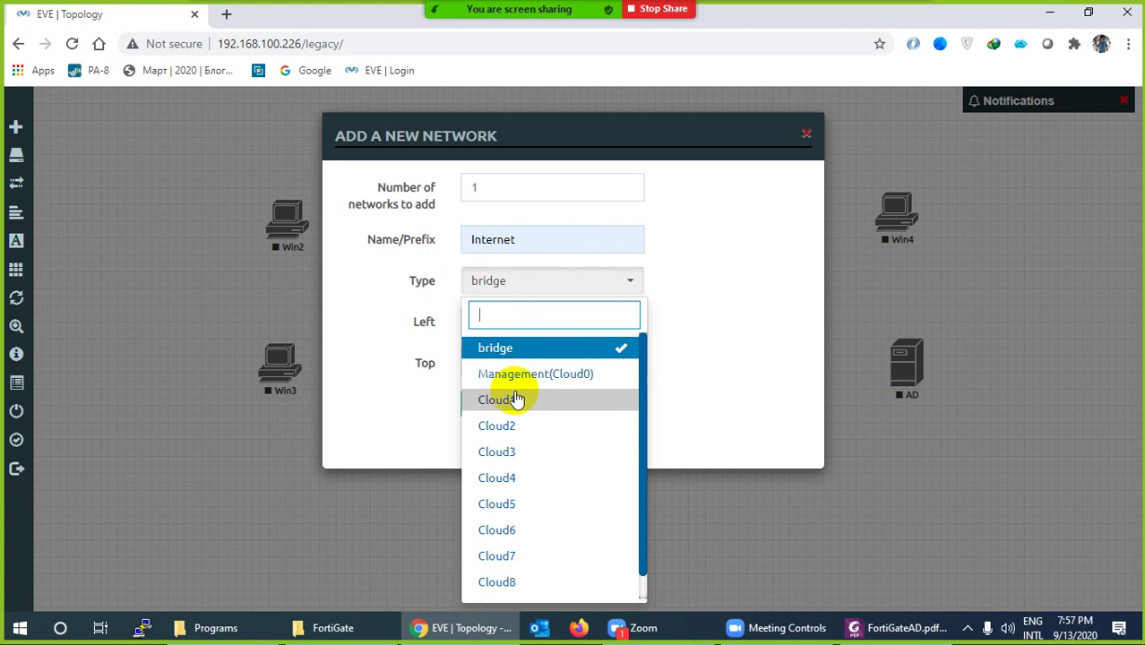
left_click(512, 410)
left_click(485, 406)
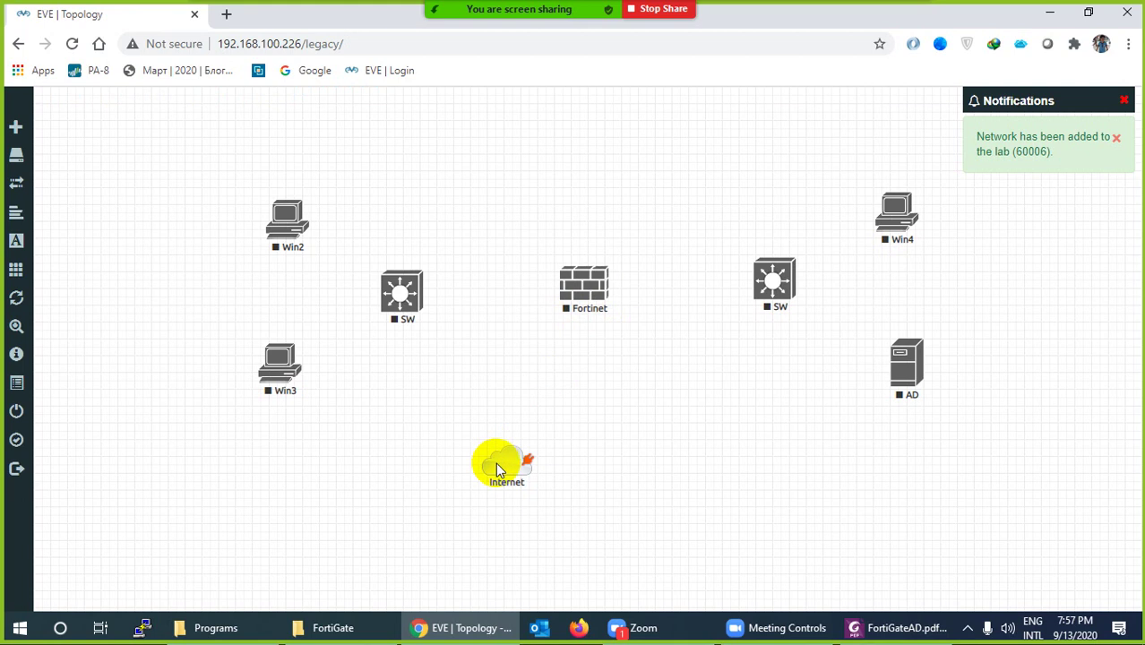
Move the Internet cloud above Fortinet and link Win4 and AD to the right switch
left_click_drag(502, 462, 573, 150)
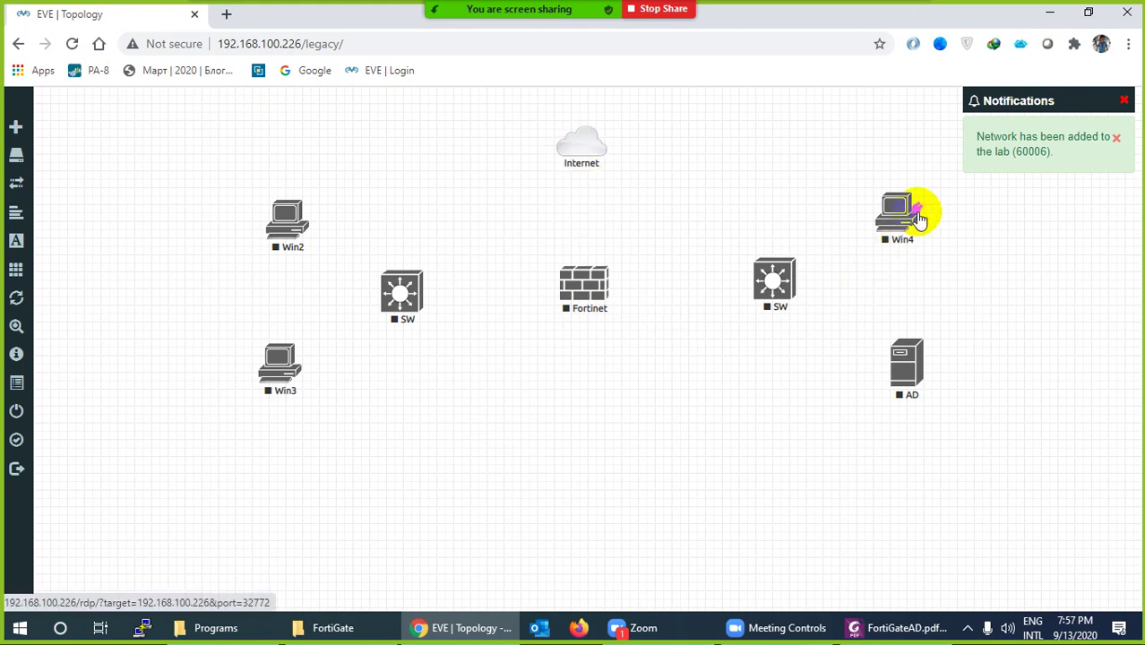
left_click_drag(914, 215, 800, 309)
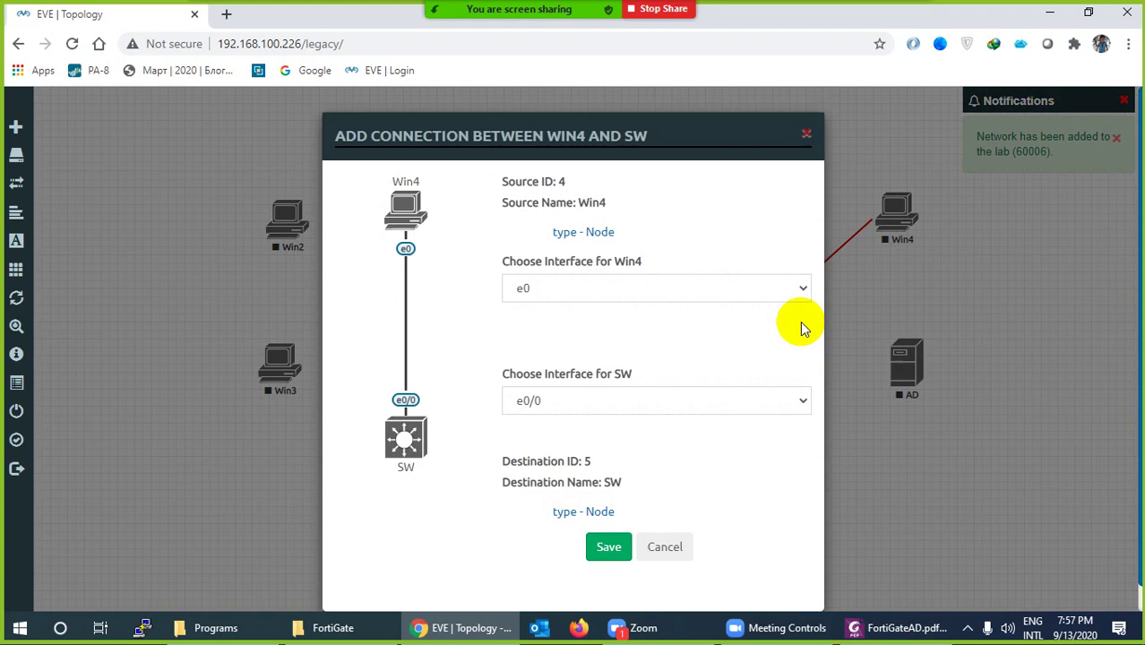
left_click(607, 547)
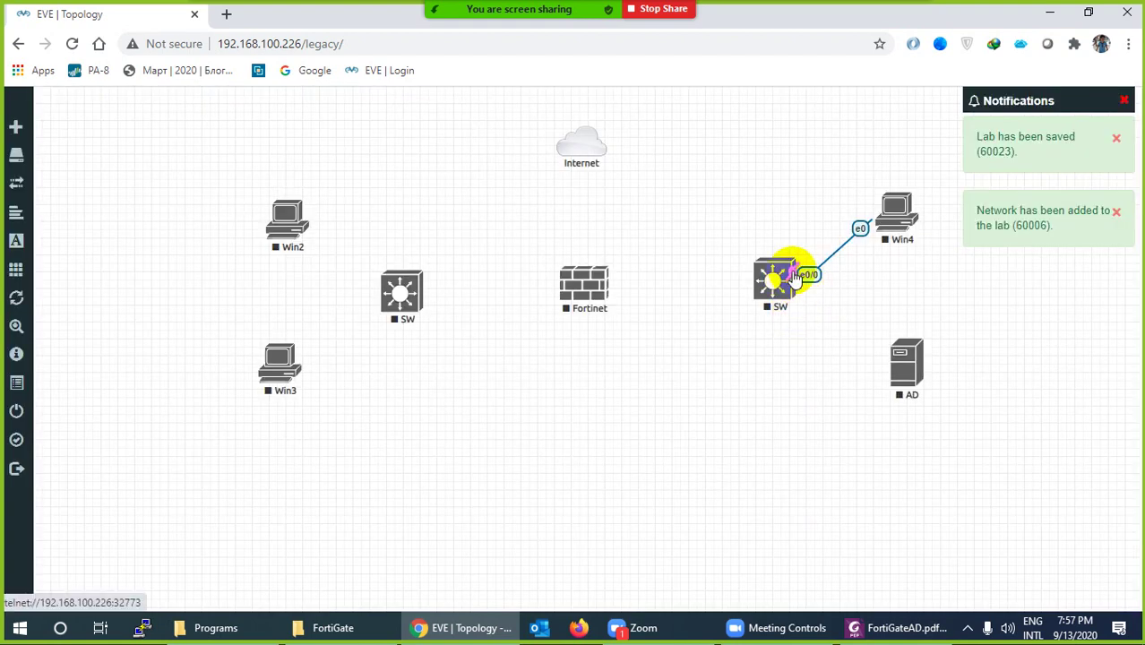
left_click_drag(791, 266, 914, 383)
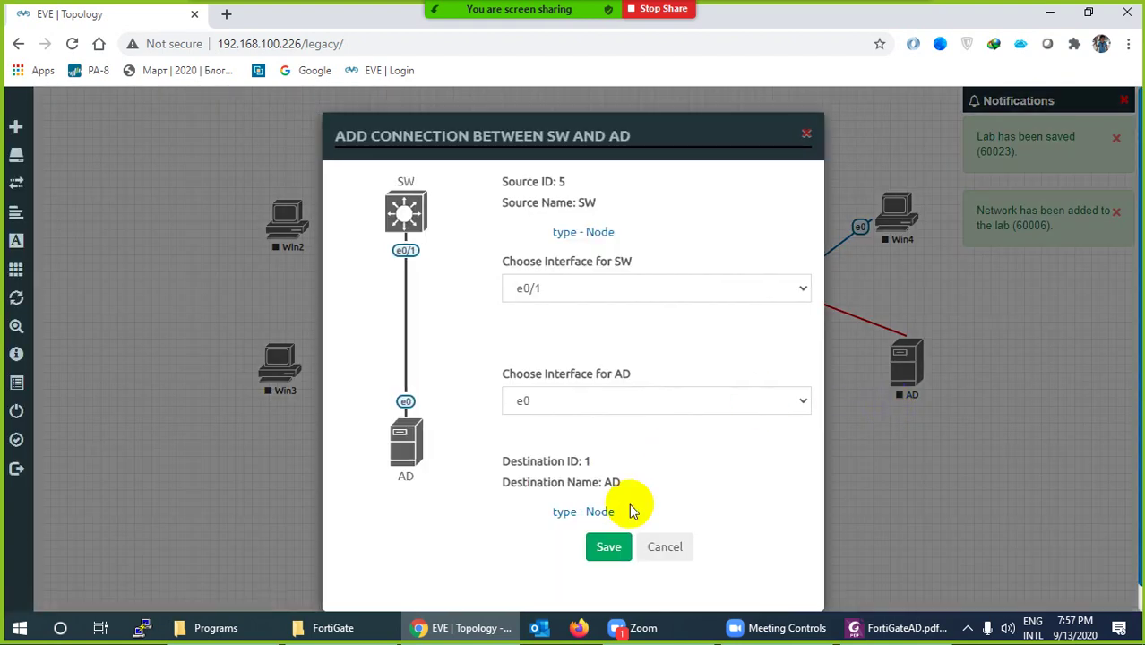
left_click(608, 546)
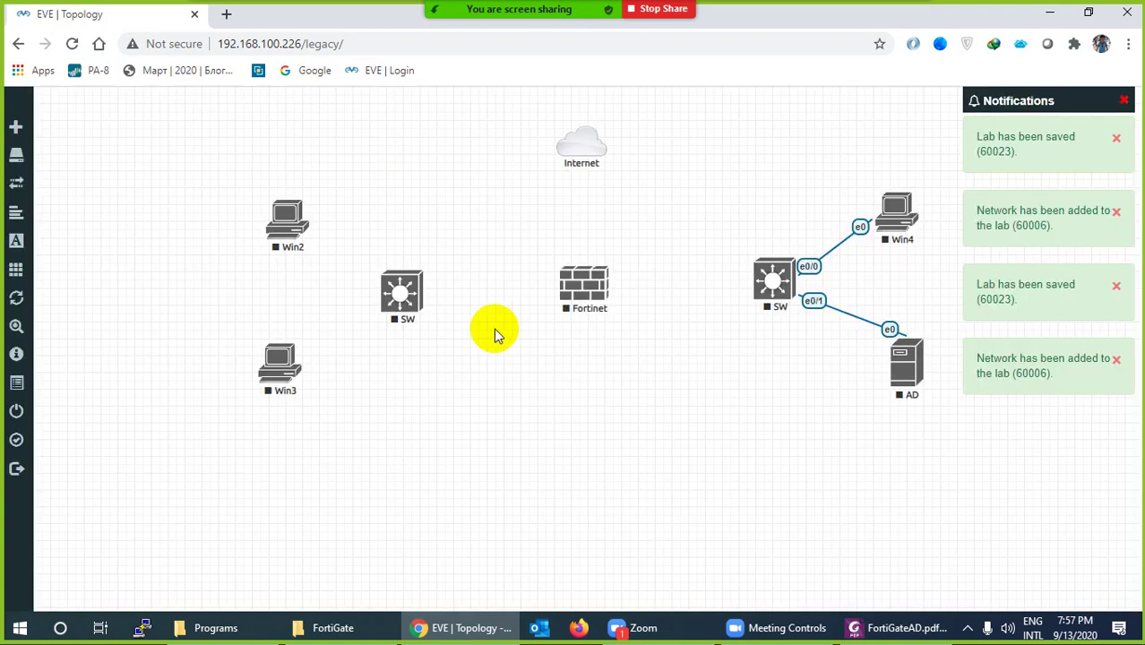
Link the left switch to Win2 and Win3
mouse_move(408, 293)
left_click_drag(404, 291, 286, 224)
left_click(612, 542)
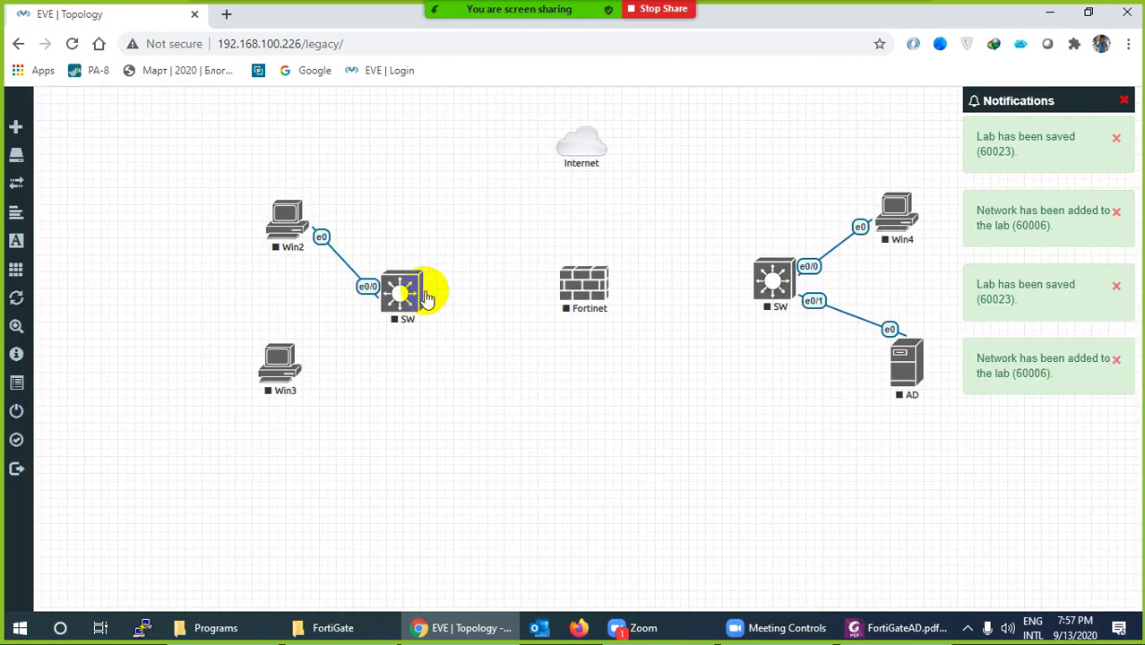
left_click_drag(422, 292, 281, 378)
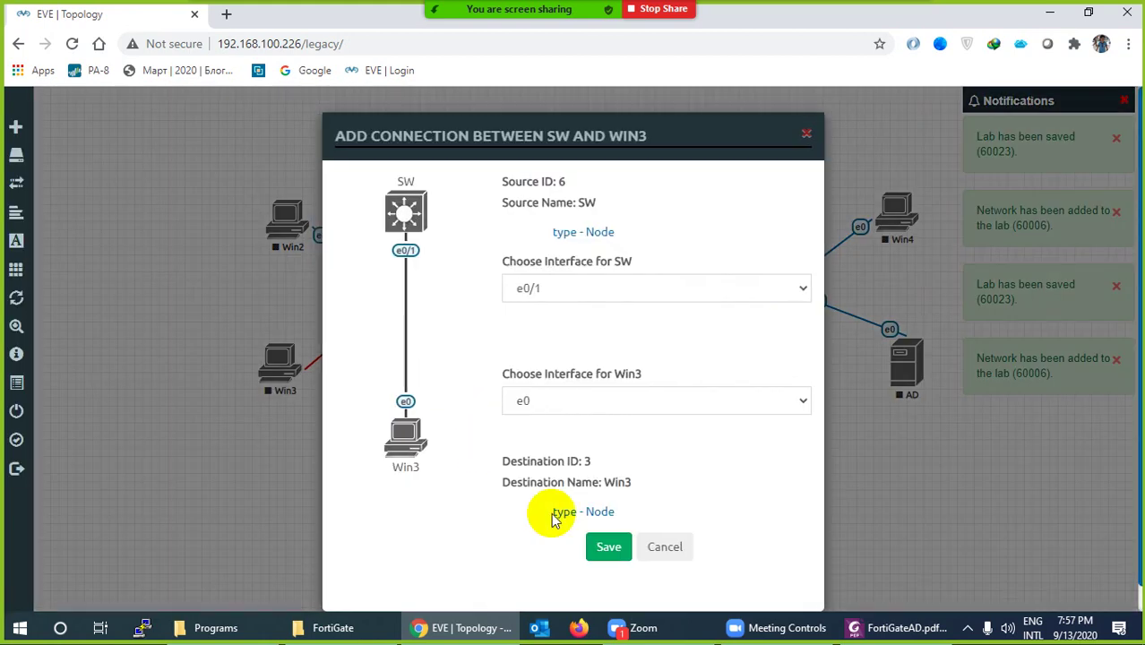
left_click(611, 548)
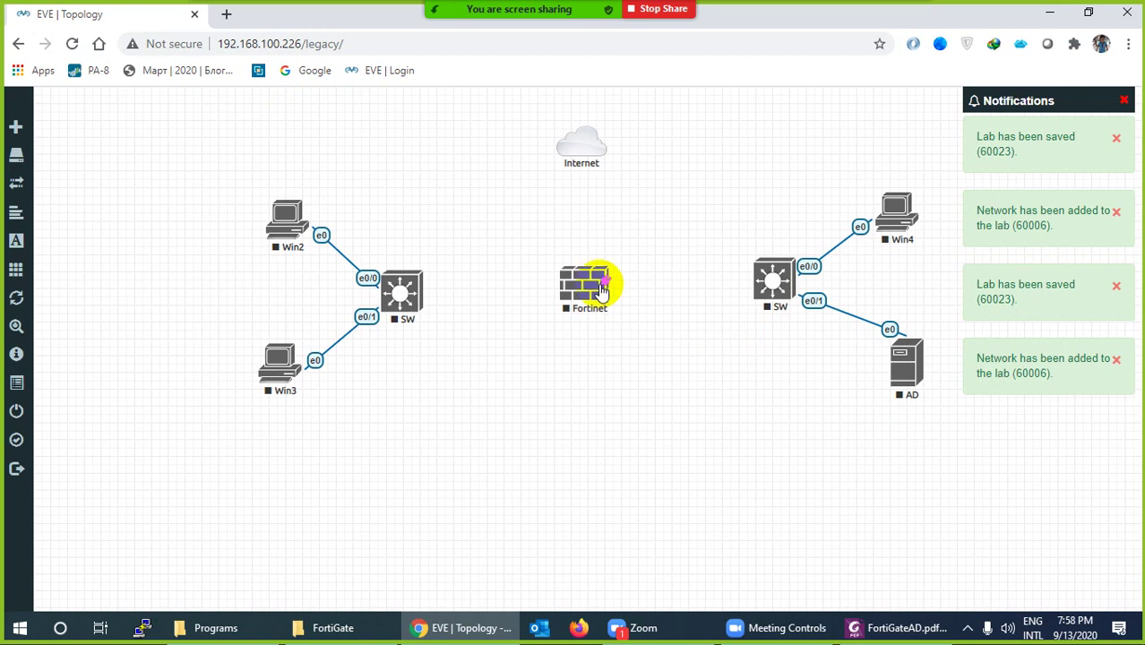
Connect Fortinet port1 to the Internet cloud
left_click_drag(606, 281, 593, 156)
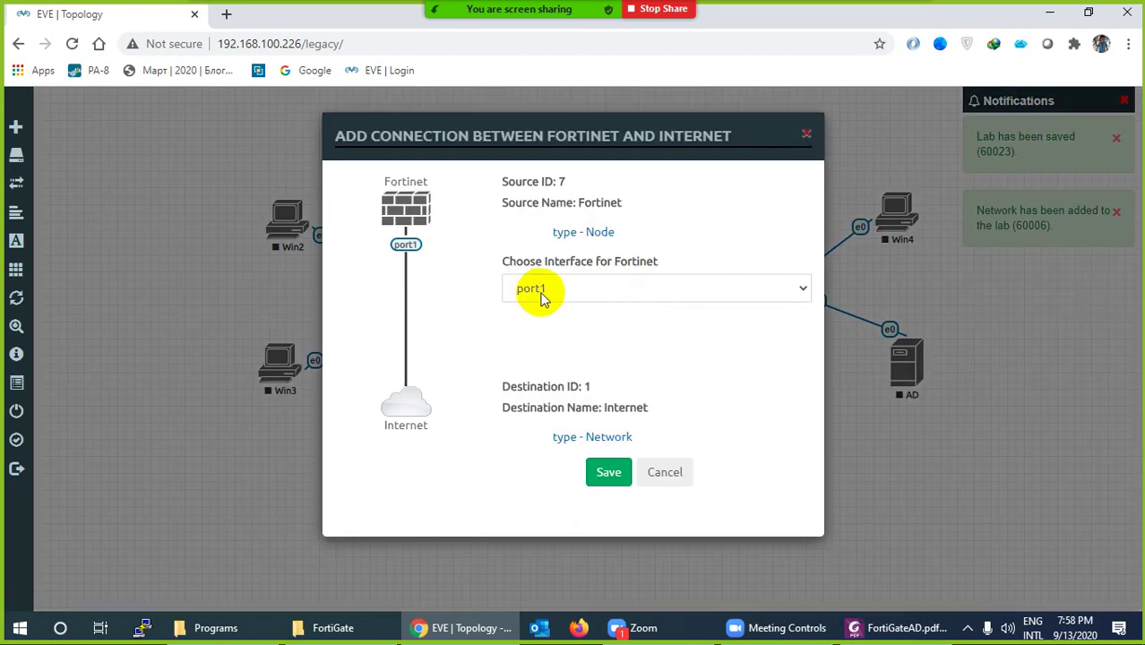
left_click(541, 296)
left_click(541, 296)
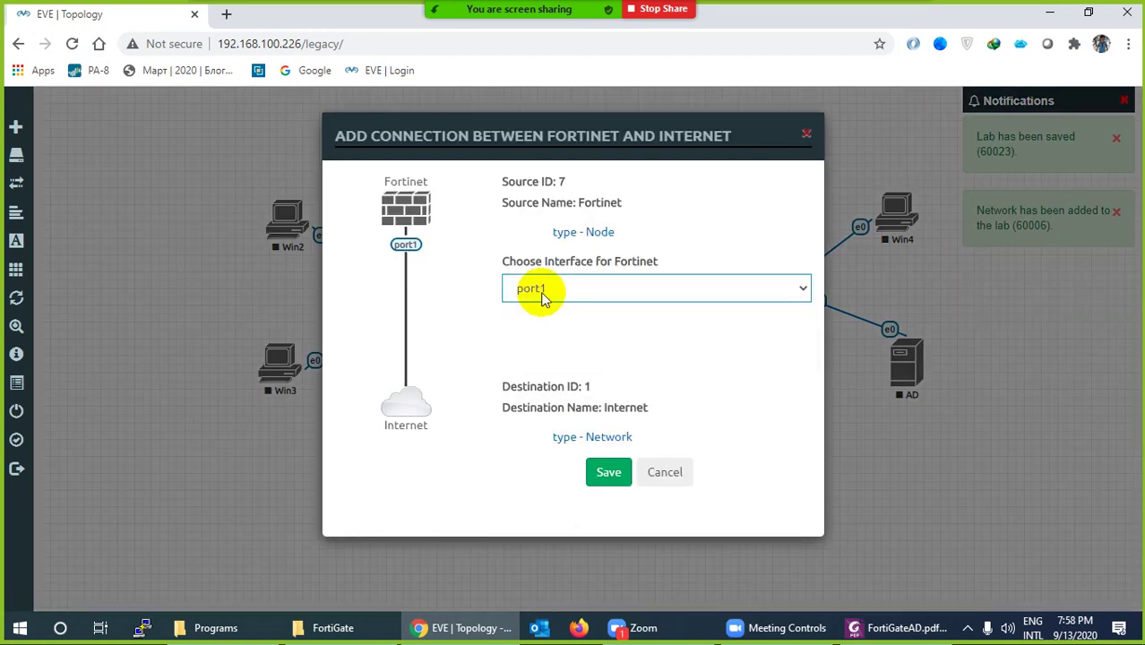
left_click(616, 485)
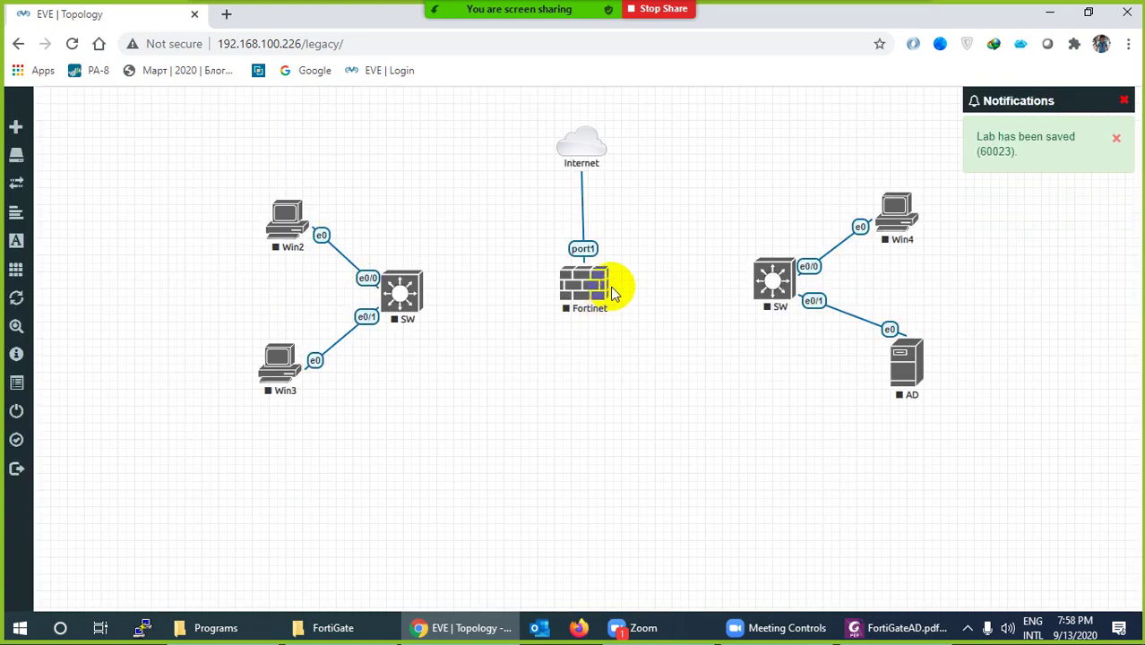
Link Fortinet port2 to the right switch and port3 to the left switch, then select all nodes
left_click(606, 288)
left_click_drag(606, 285, 743, 305)
left_click(607, 546)
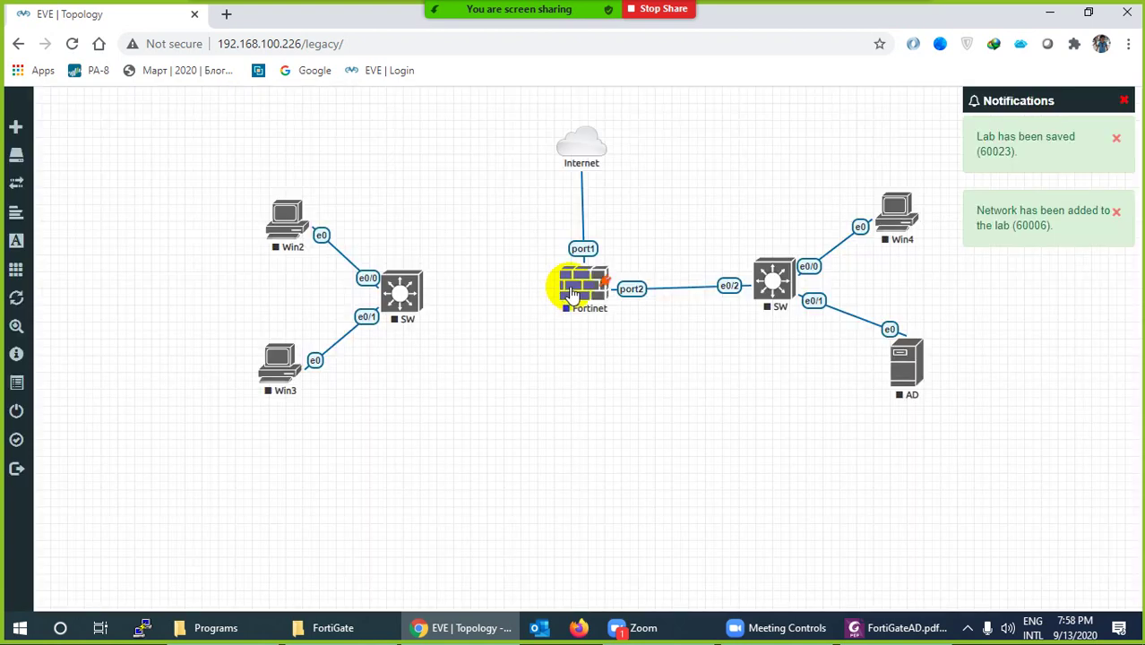
left_click_drag(605, 287, 440, 290)
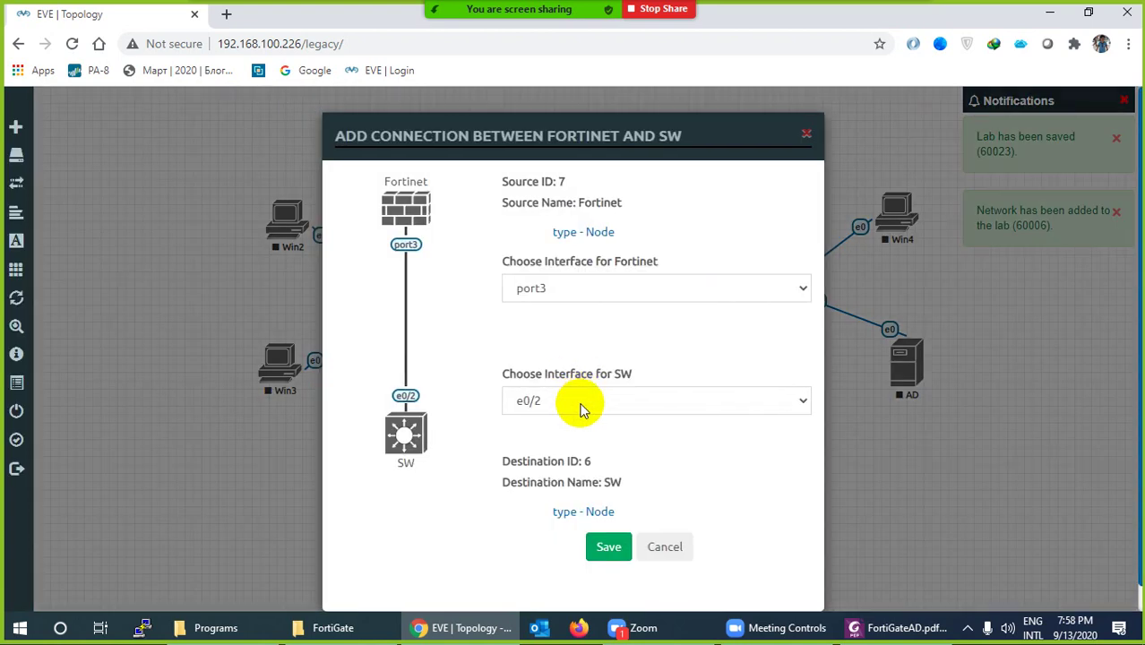
left_click(608, 544)
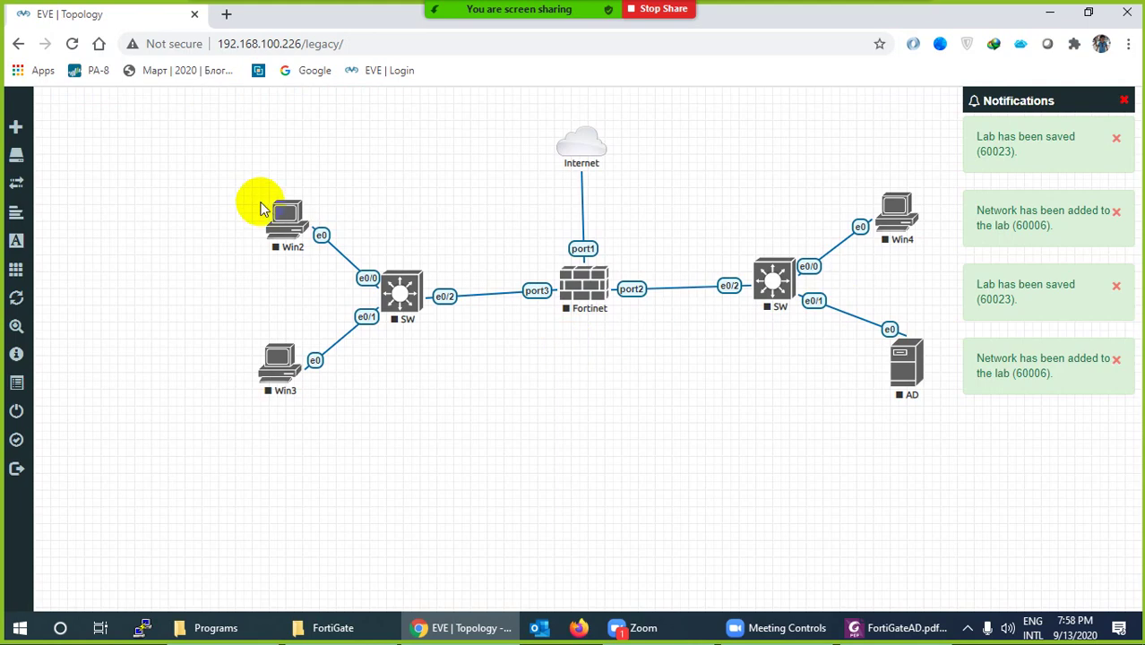
left_click_drag(223, 180, 973, 476)
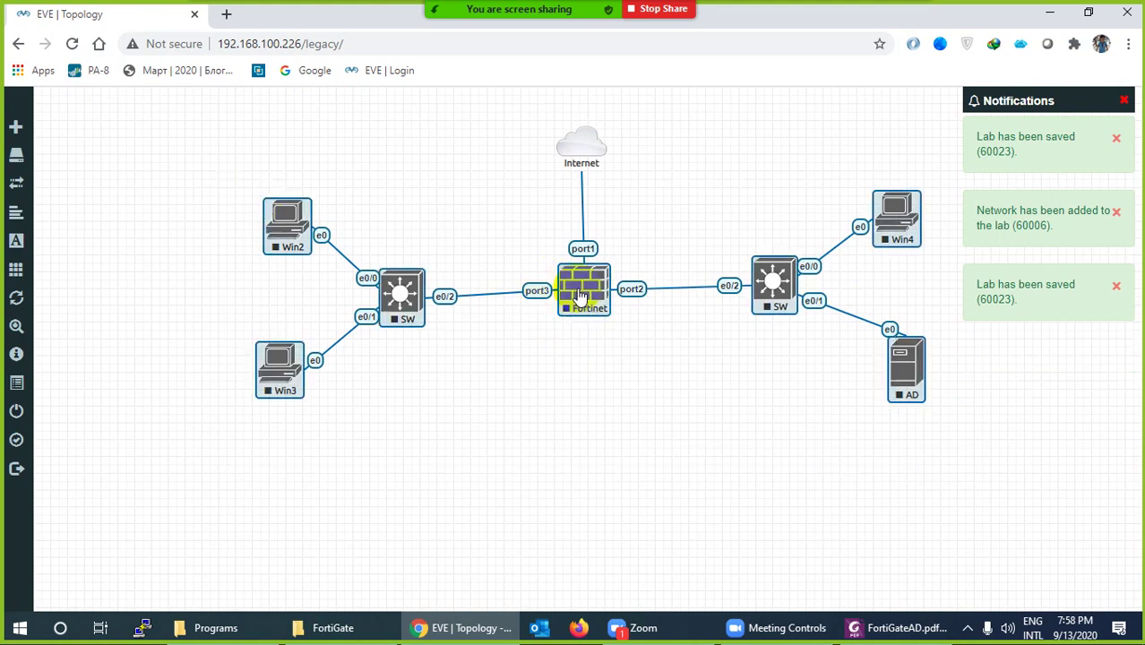
Shift the topology down and horizontally align both switches with Fortinet in one row
left_click_drag(582, 292, 581, 337)
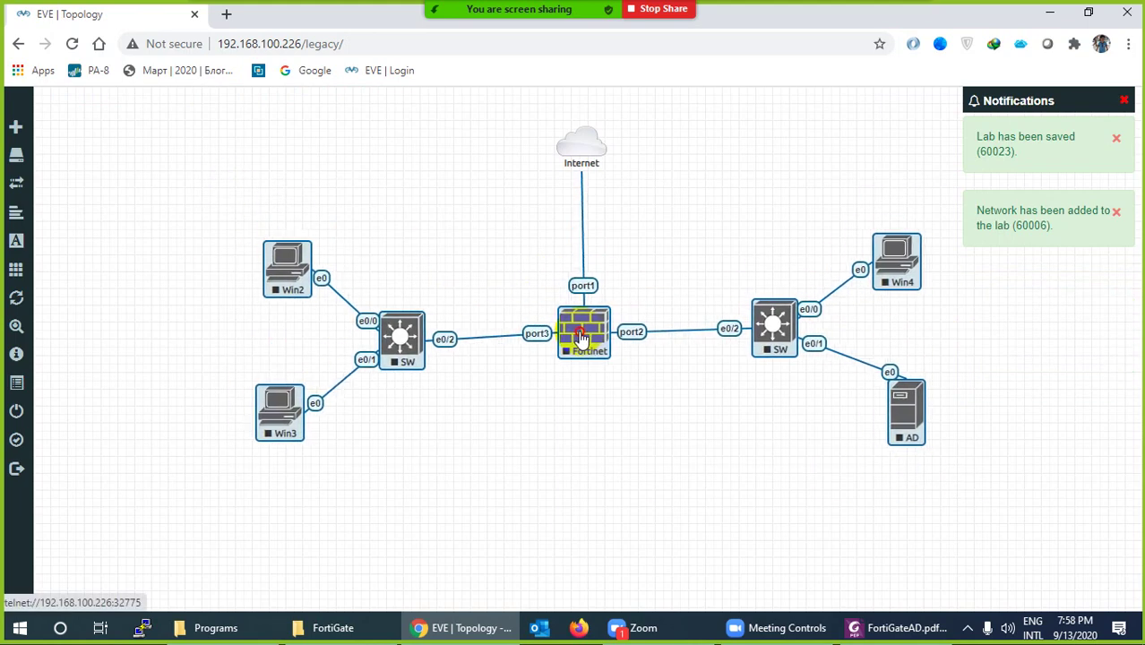
left_click(676, 437)
left_click_drag(903, 414, 889, 432)
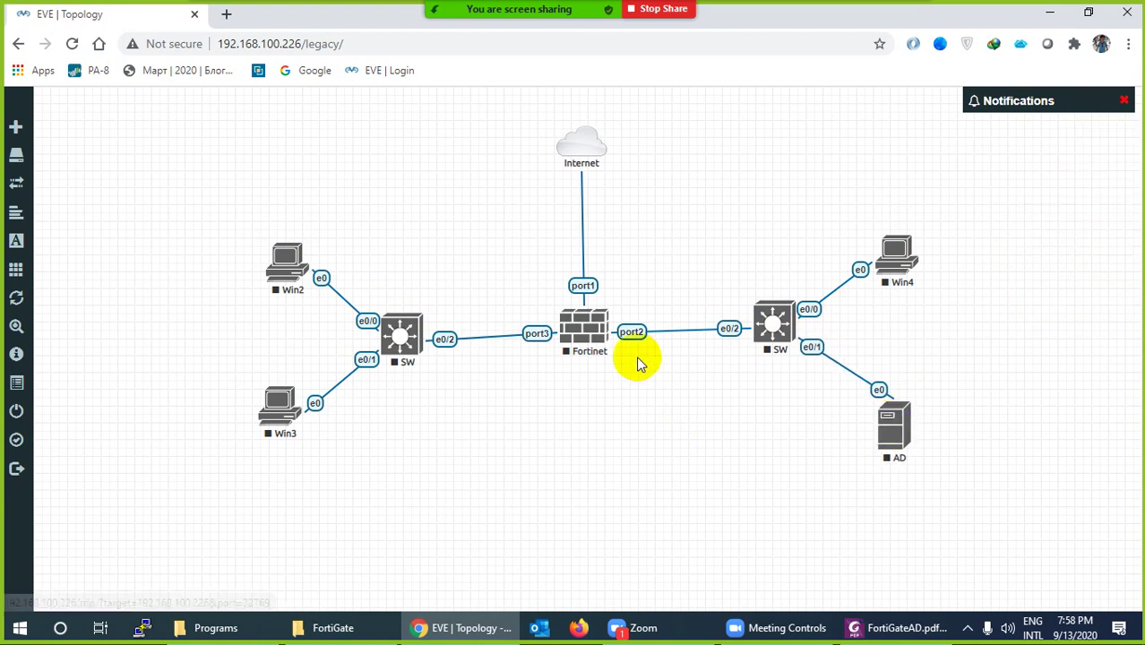
left_click_drag(818, 285, 811, 378)
right_click(407, 340)
left_click(374, 359)
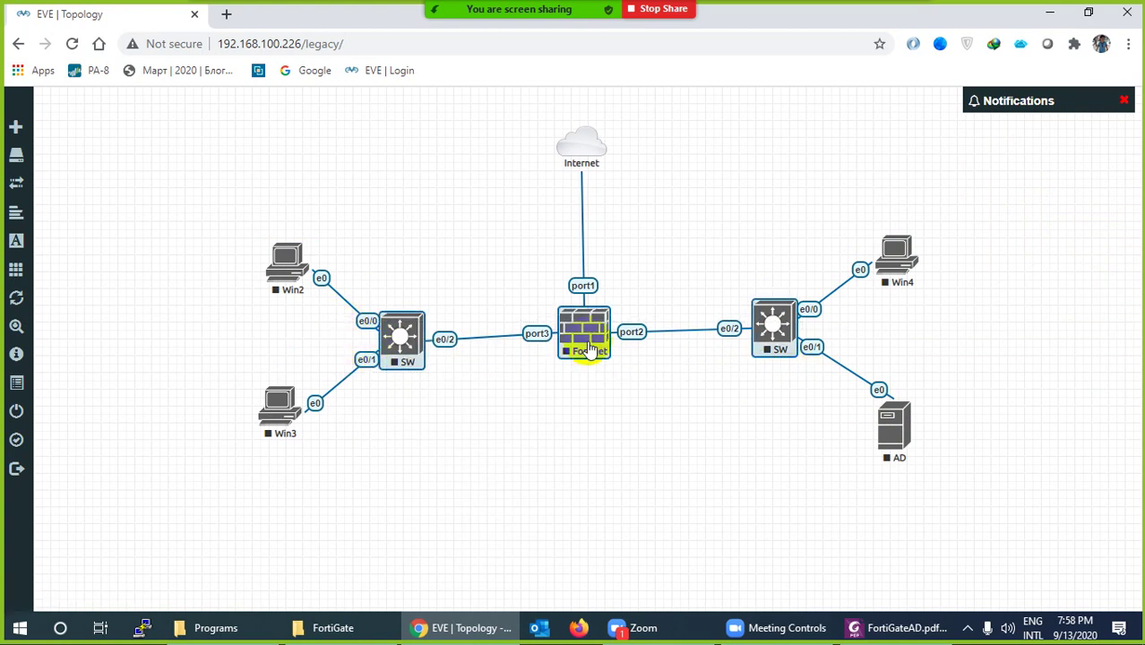
right_click(578, 336)
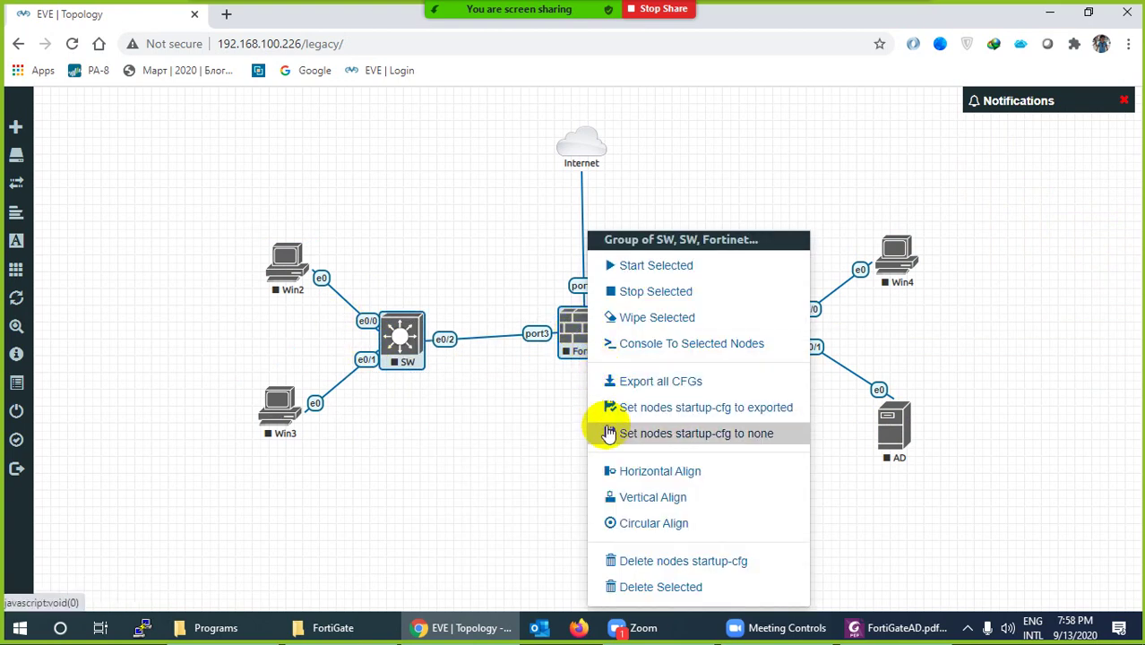
left_click(616, 471)
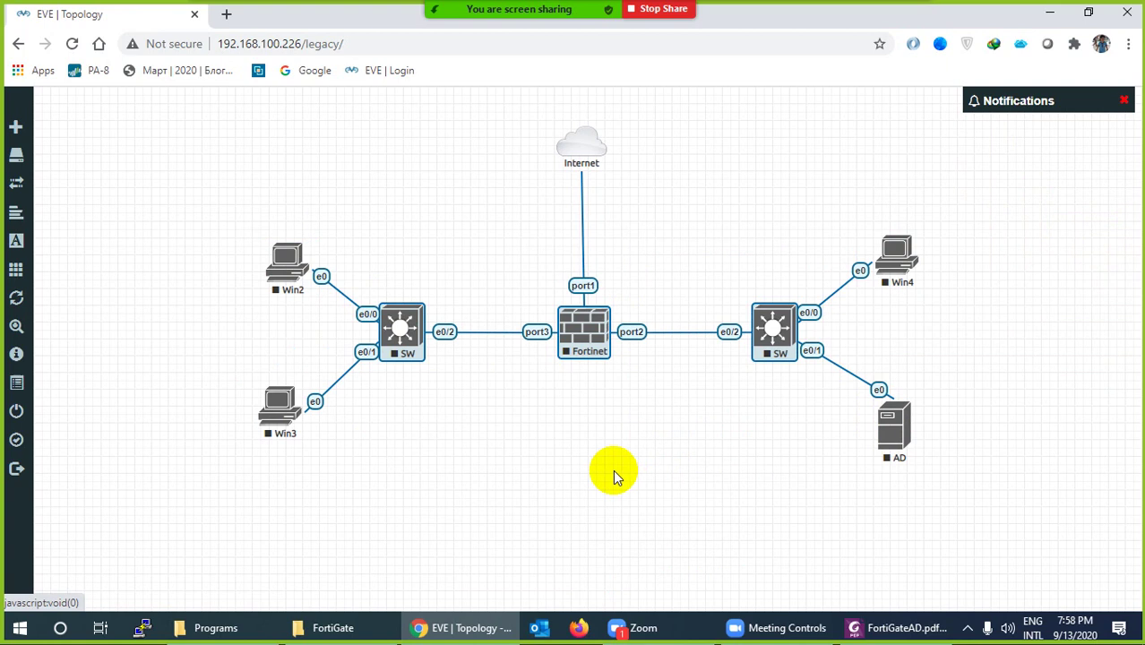
left_click(577, 439)
Vertically align Win2 with Win3, and Win4 with AD
left_click_drag(243, 231, 308, 456)
right_click(274, 410)
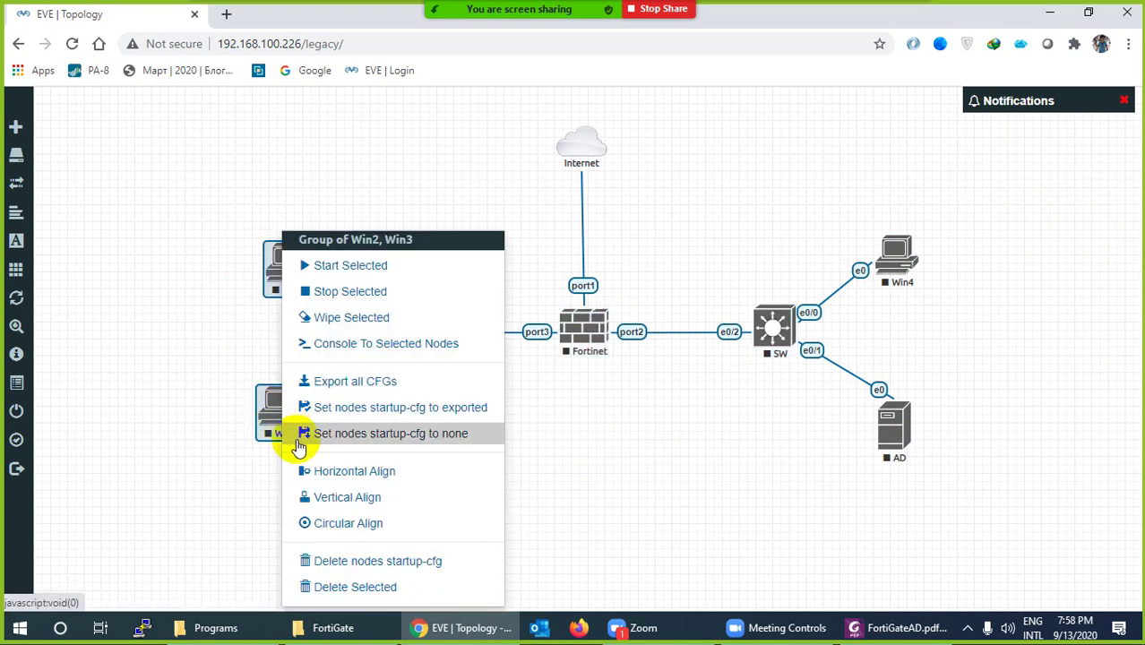
left_click(327, 498)
left_click(497, 498)
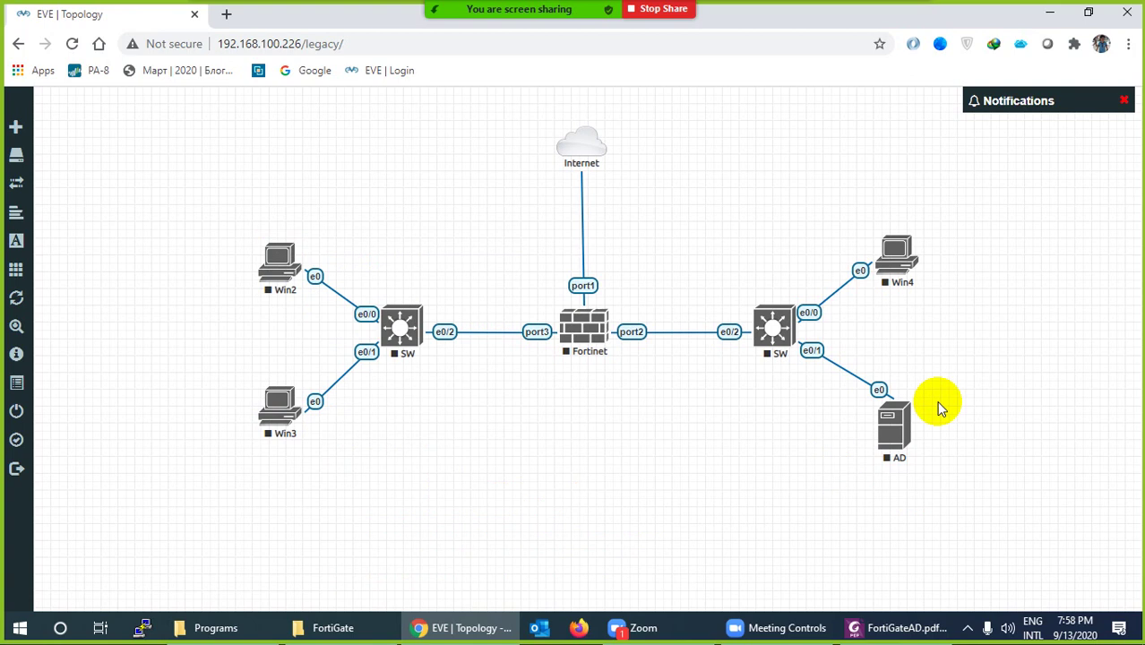
left_click_drag(979, 215, 838, 476)
right_click(892, 432)
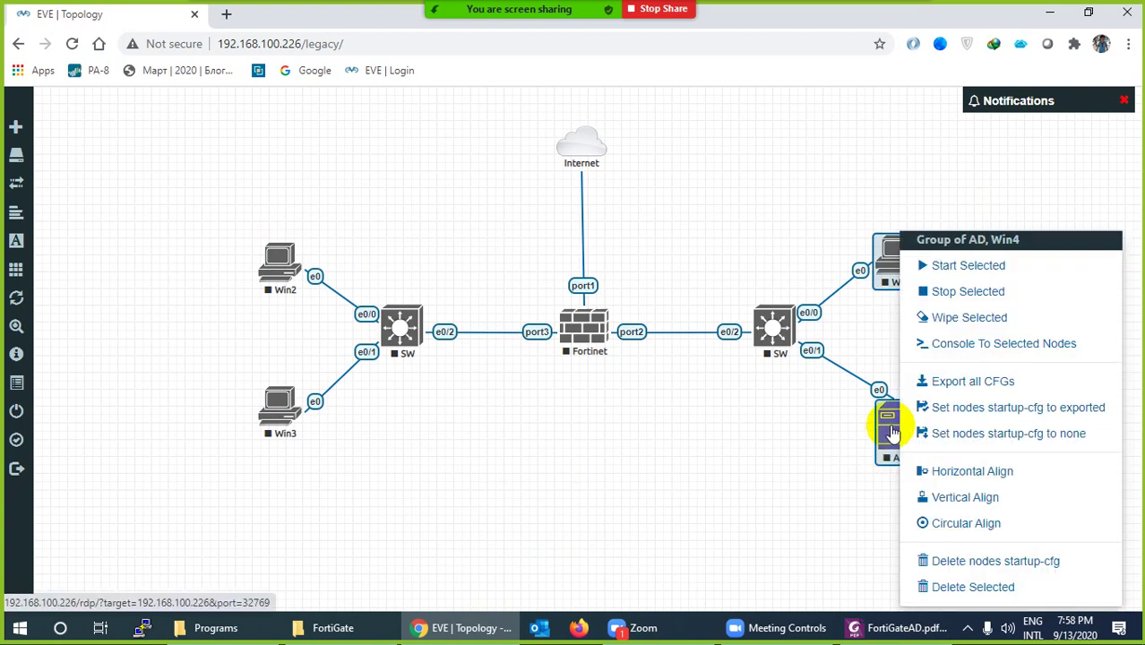
left_click(949, 499)
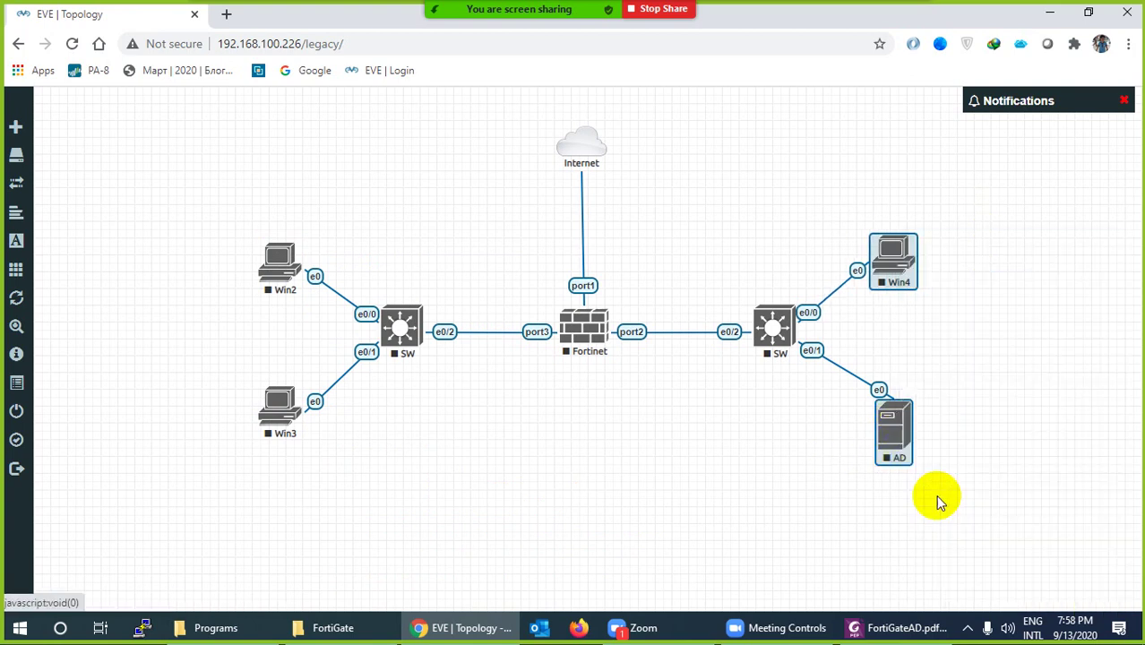
left_click(717, 465)
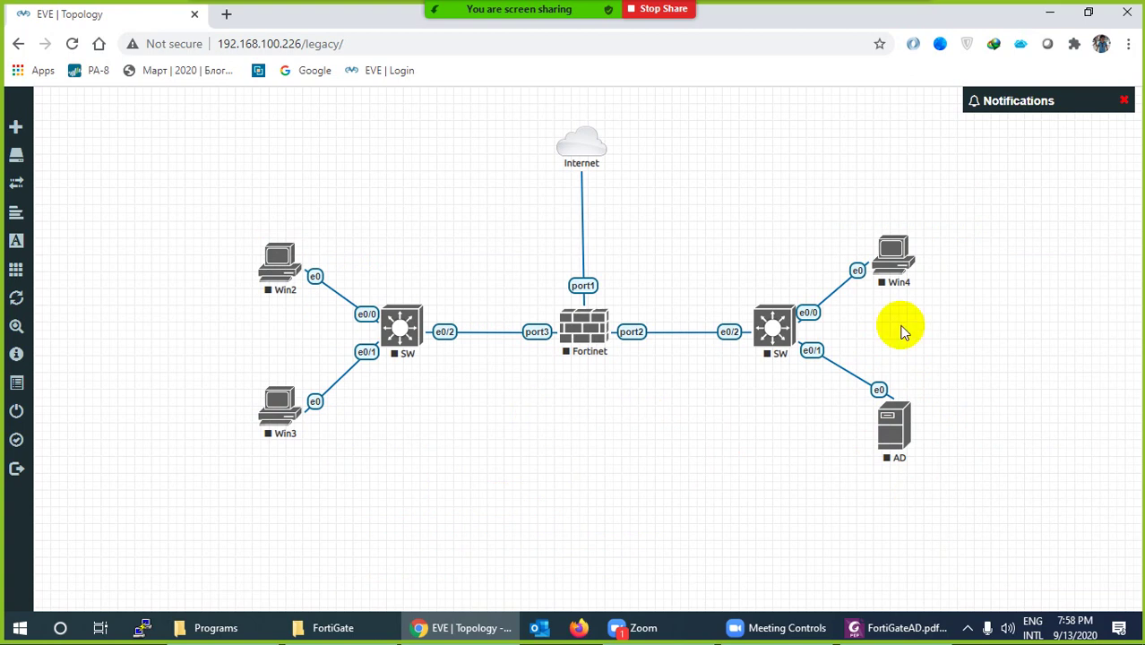
Start the Win4, AD and right switch nodes
right_click(900, 276)
left_click(932, 302)
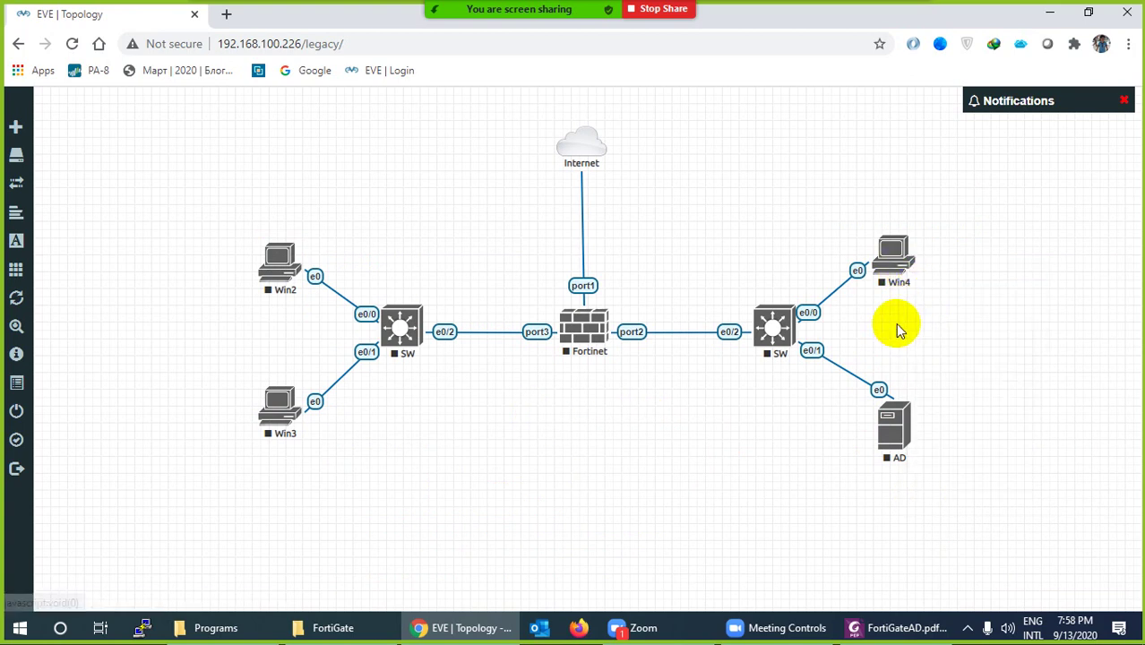
right_click(885, 412)
left_click(917, 435)
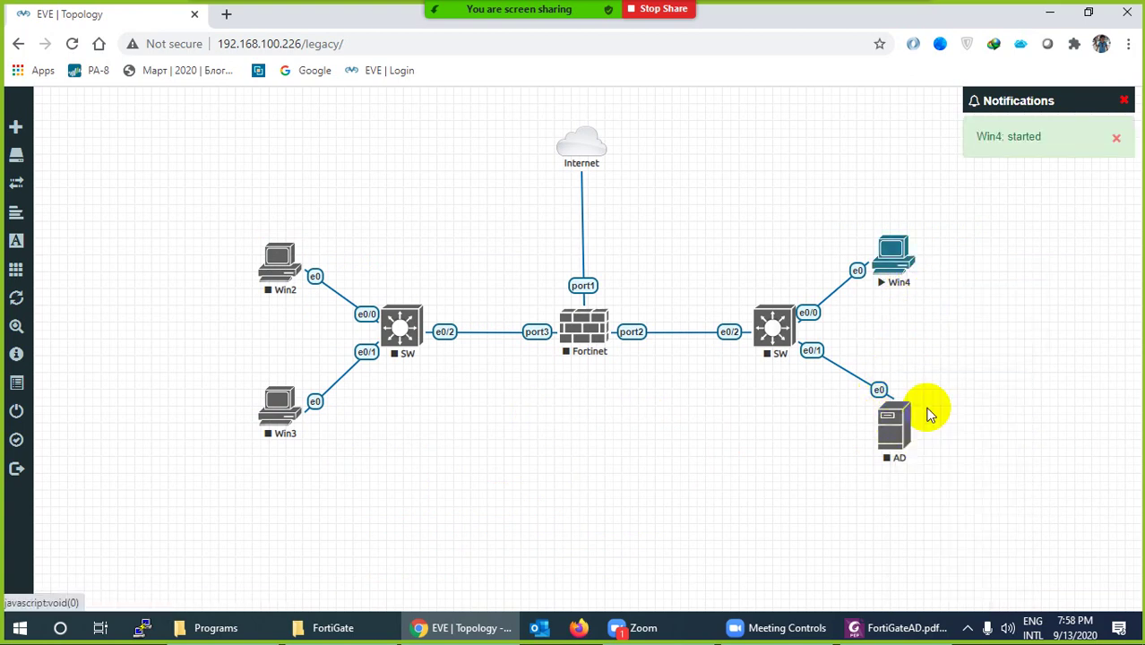
right_click(767, 331)
left_click(800, 363)
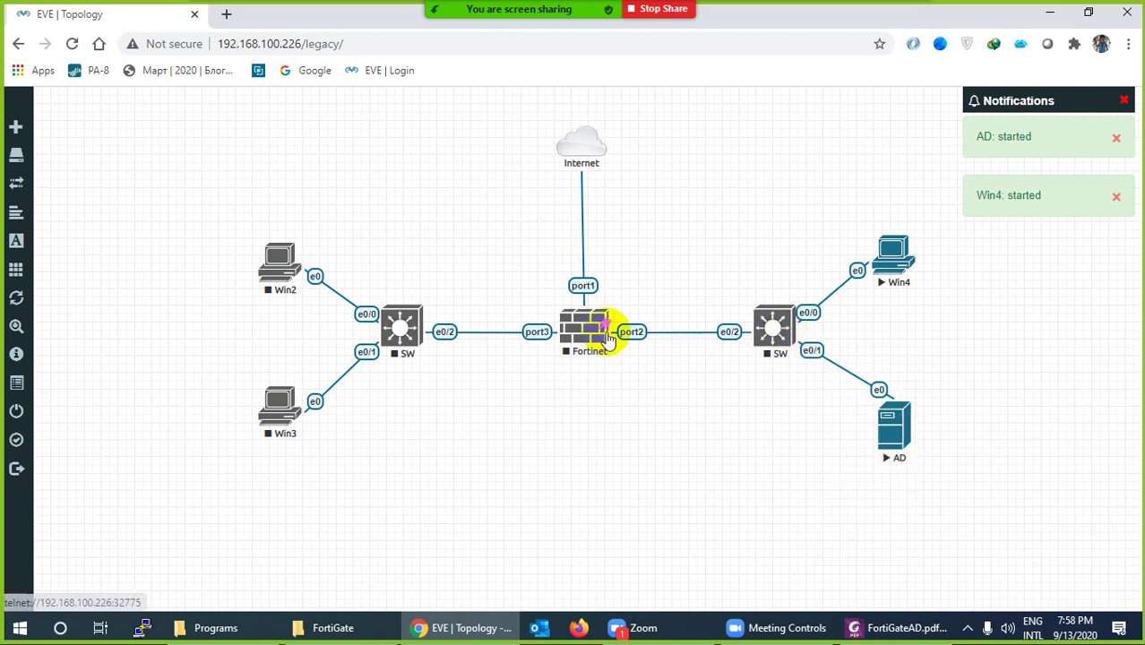
Start Fortinet, the left switch and Win2, then close the notifications panel
right_click(584, 338)
left_click(616, 368)
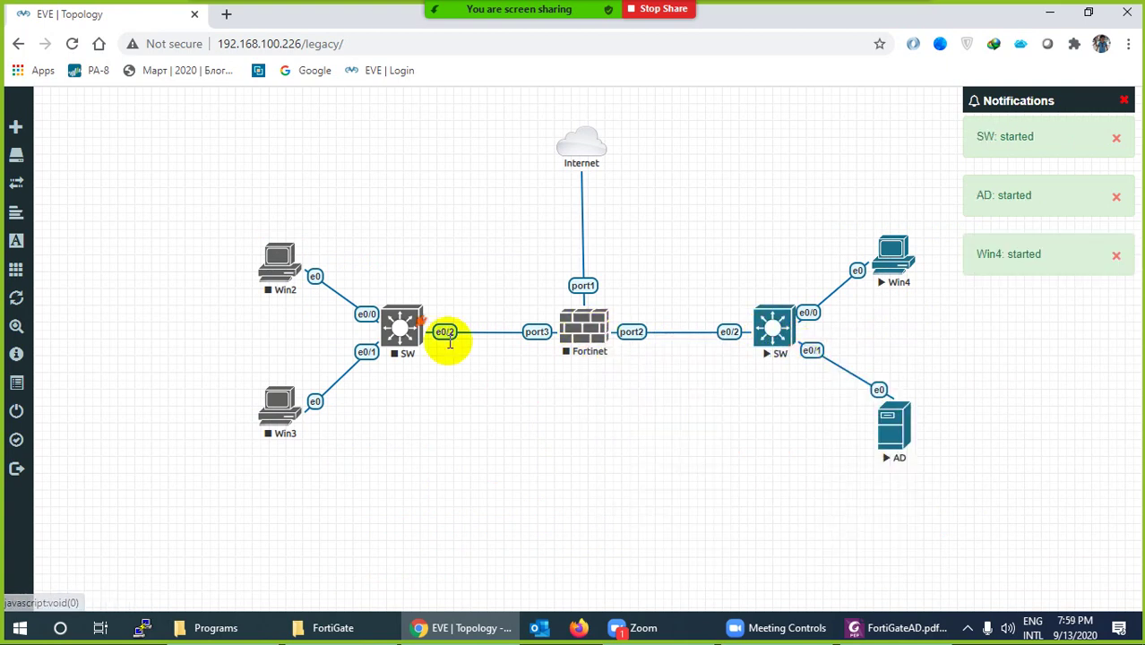
right_click(397, 324)
left_click(441, 356)
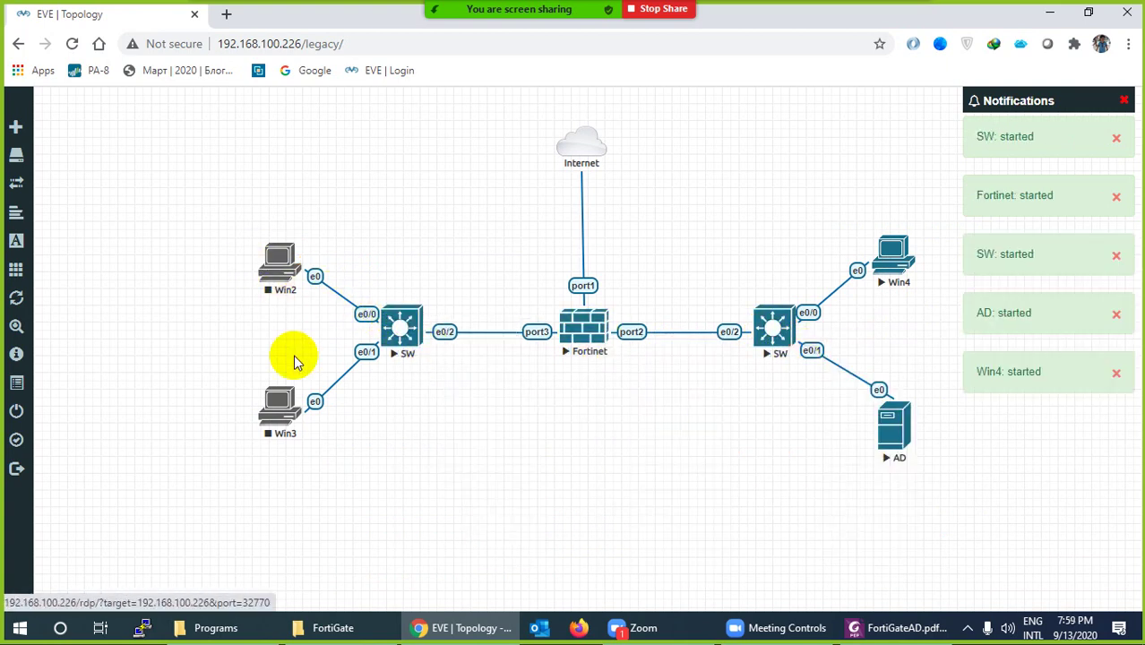
right_click(278, 266)
left_click(309, 299)
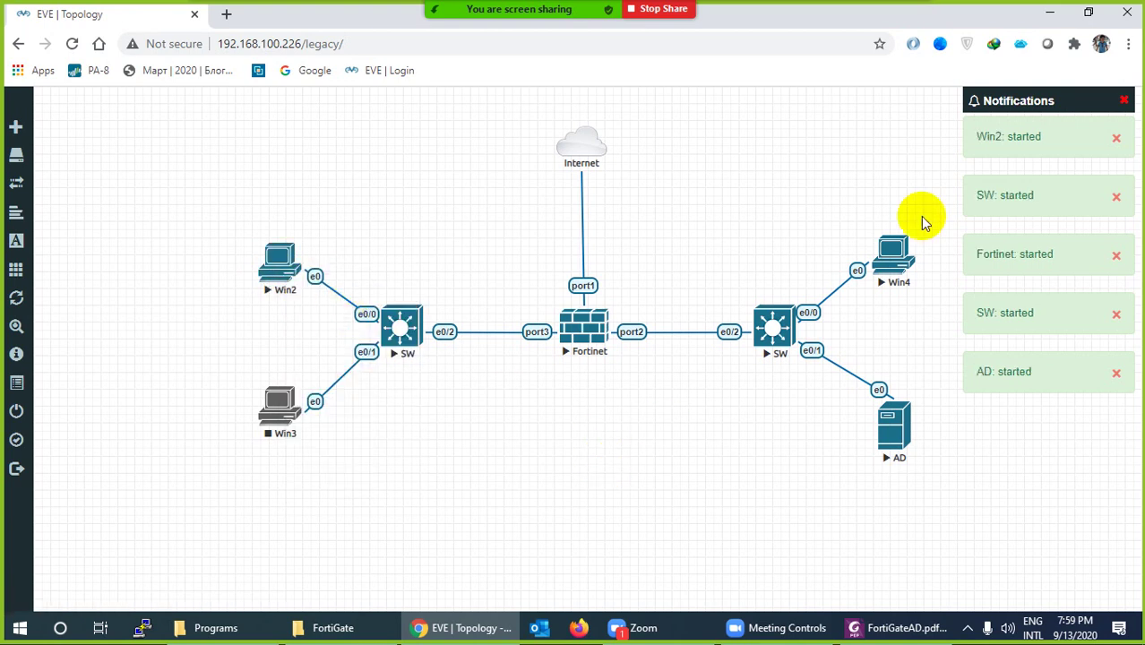
left_click(1123, 100)
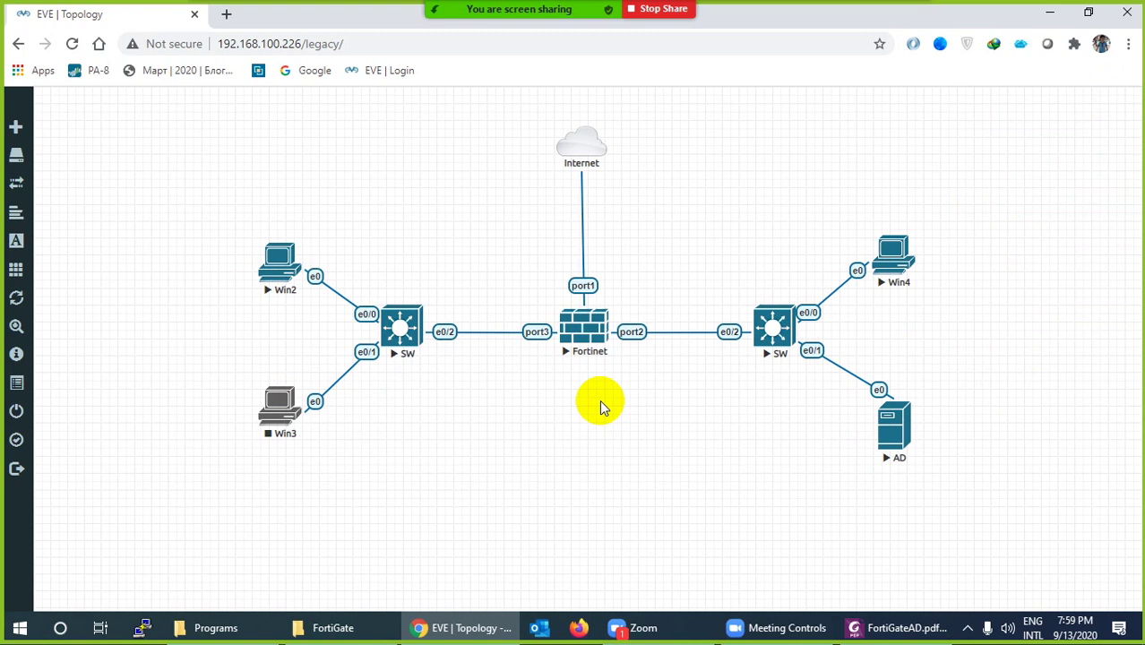
Add a red text label '192.168.1.0/24' and place it above the port2 link
right_click(546, 399)
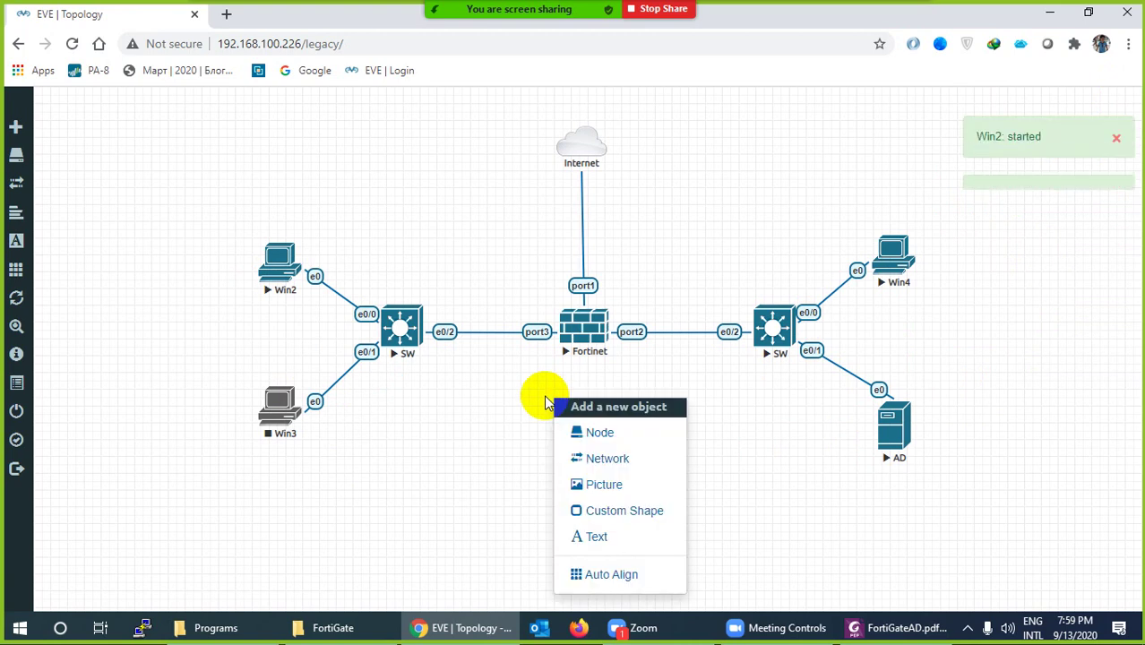
left_click(580, 536)
type("192.1")
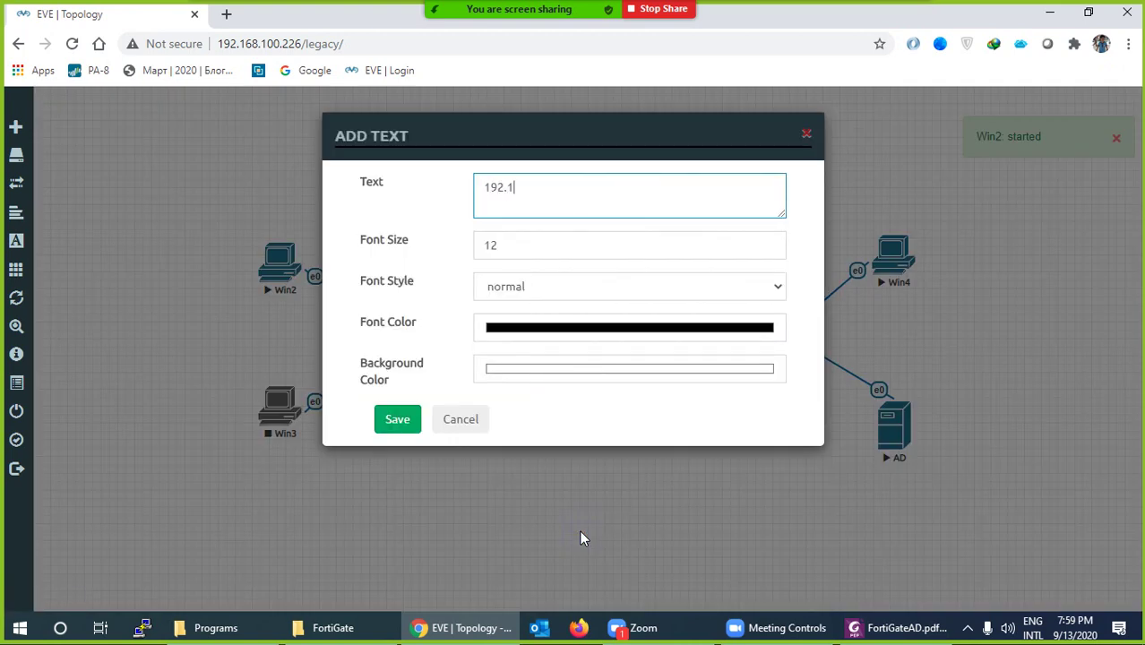
type("68.1.0/")
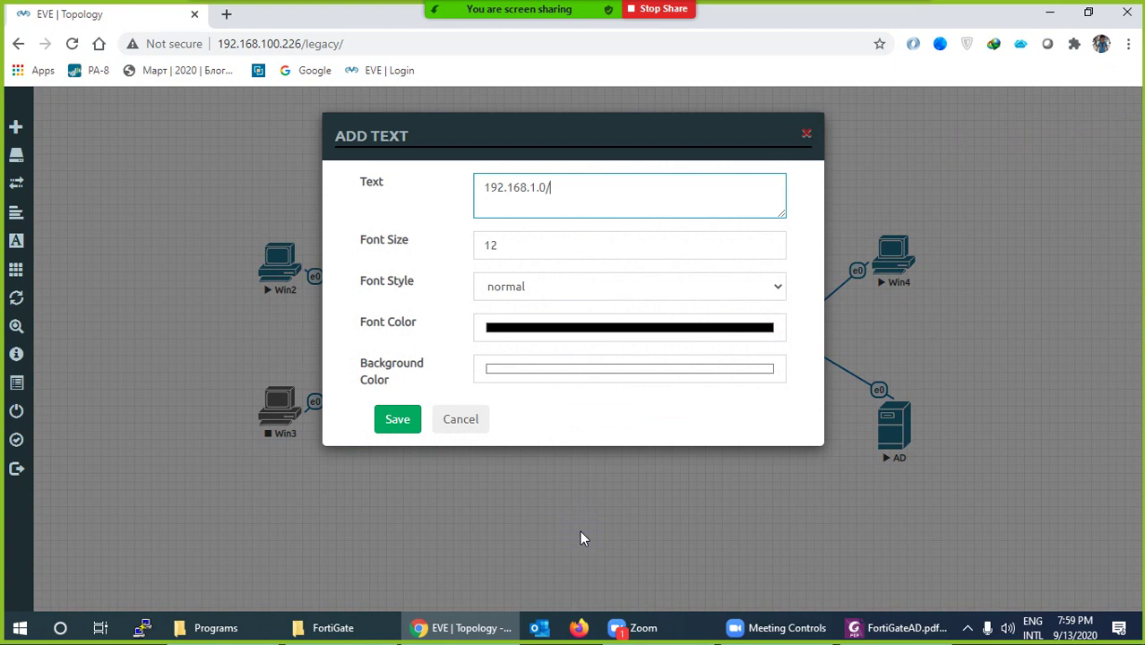
type("24")
left_click(527, 328)
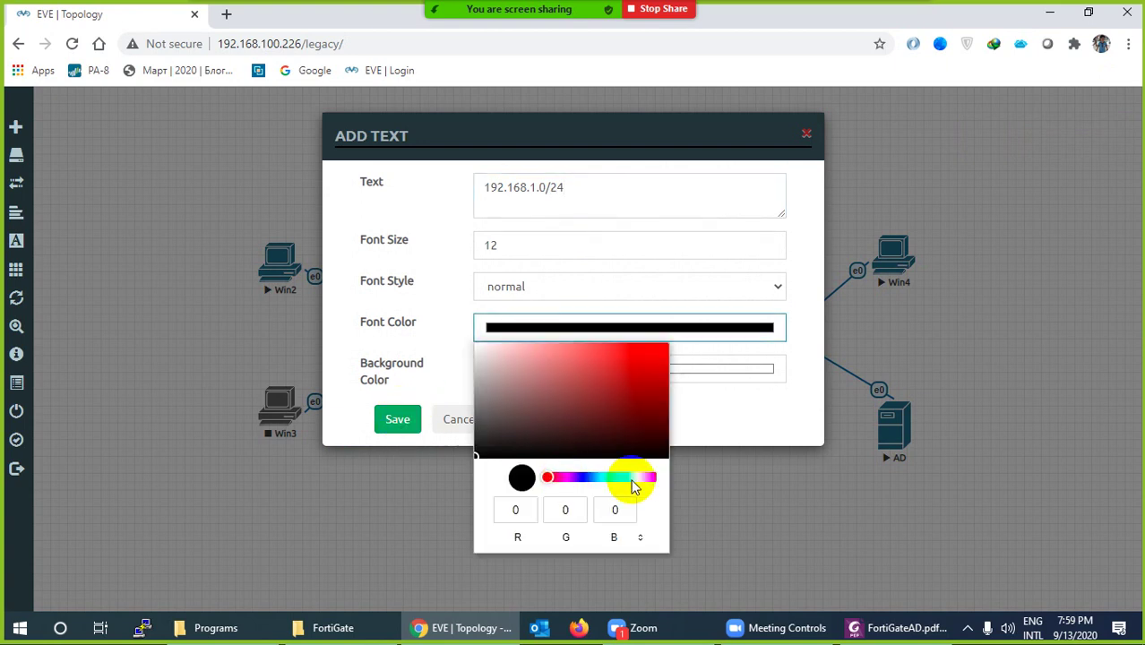
left_click(665, 372)
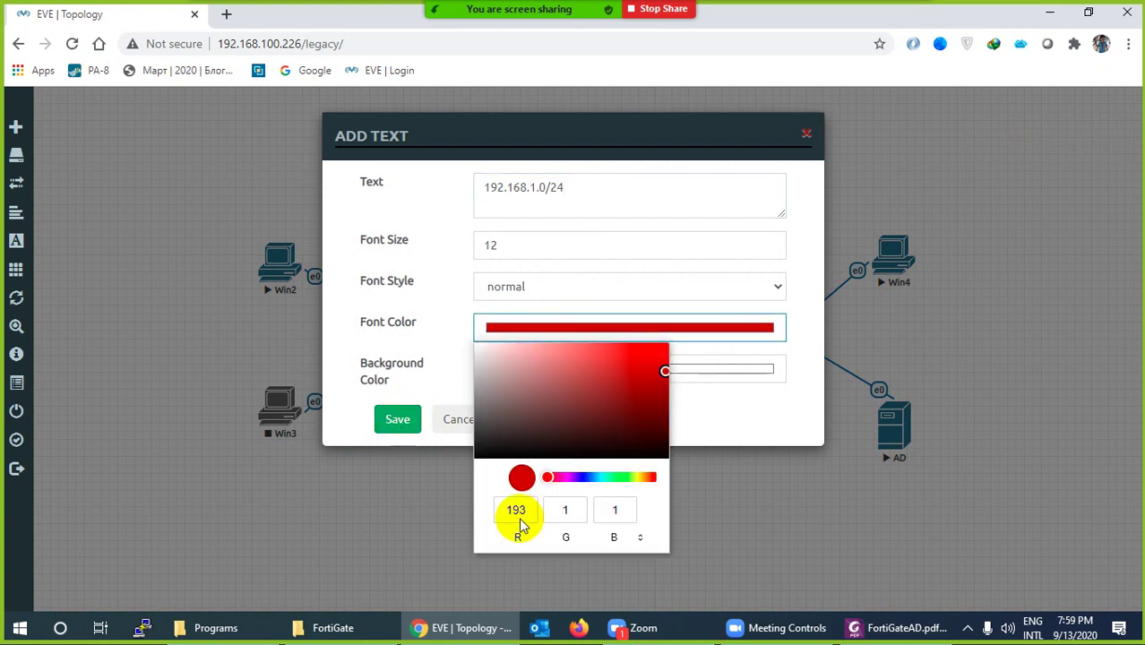
left_click(396, 419)
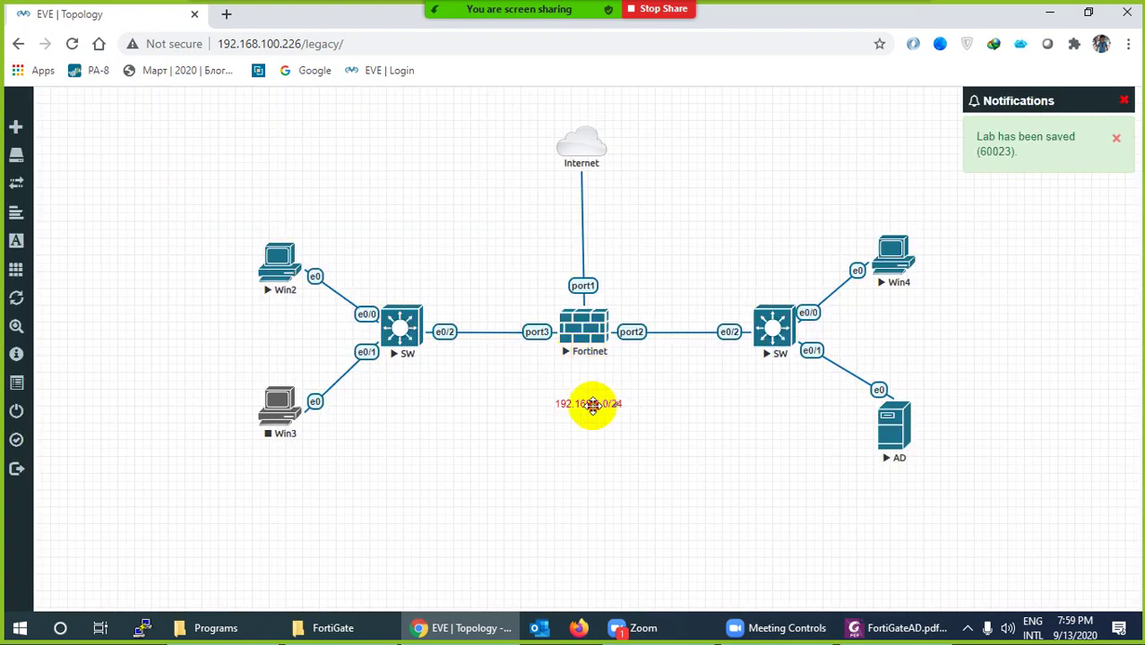
left_click_drag(592, 403, 680, 307)
Duplicate the label above the port3 link and change it to '192.168.2.0/24'
right_click(682, 309)
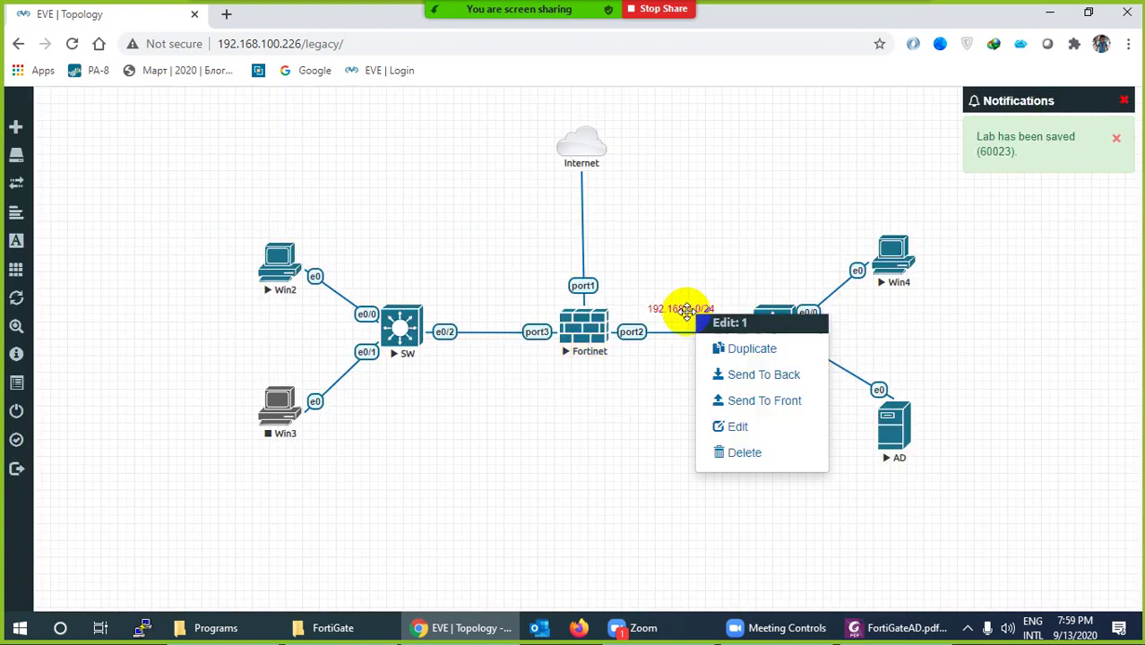
left_click(717, 348)
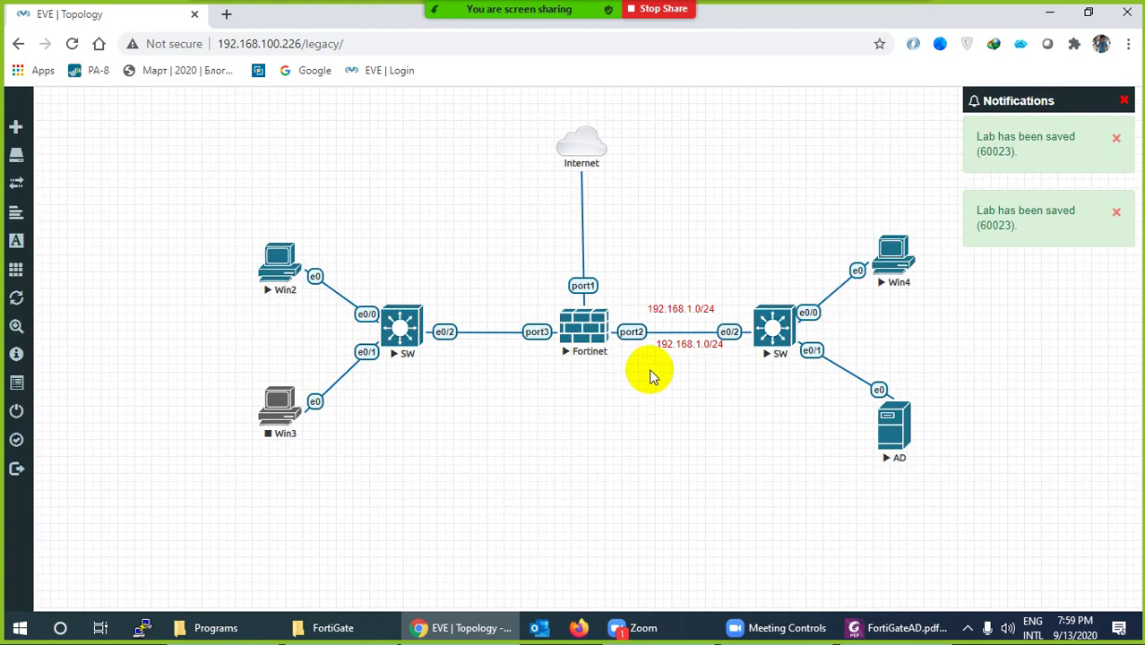
left_click_drag(686, 342, 482, 302)
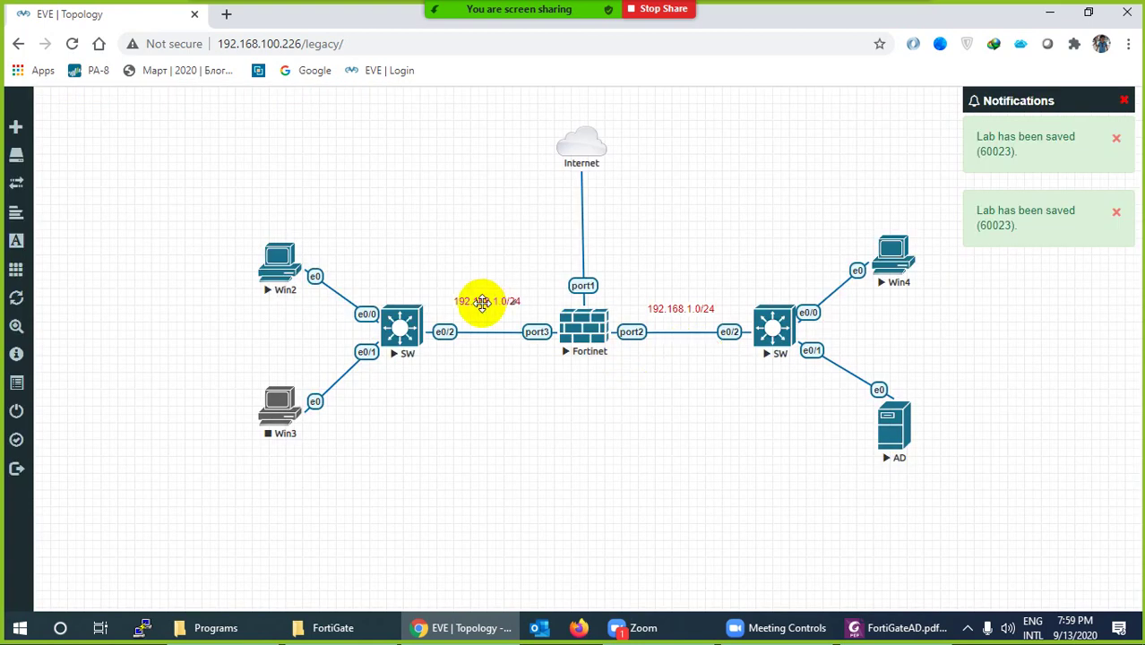
double_click(481, 303)
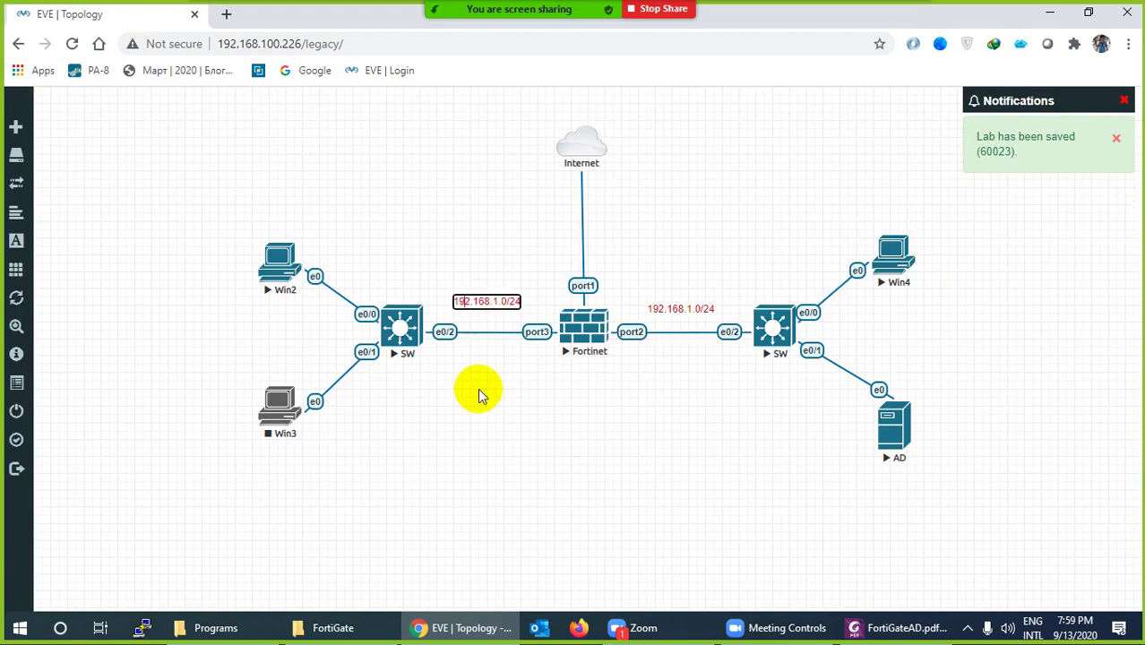
type("2")
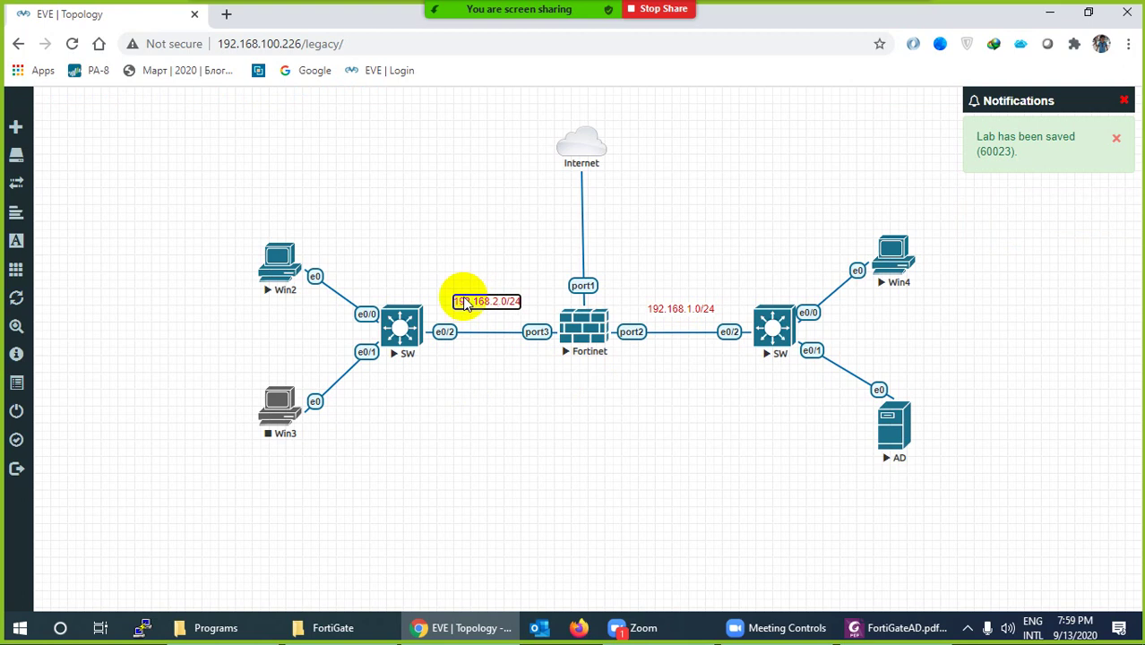
left_click(462, 235)
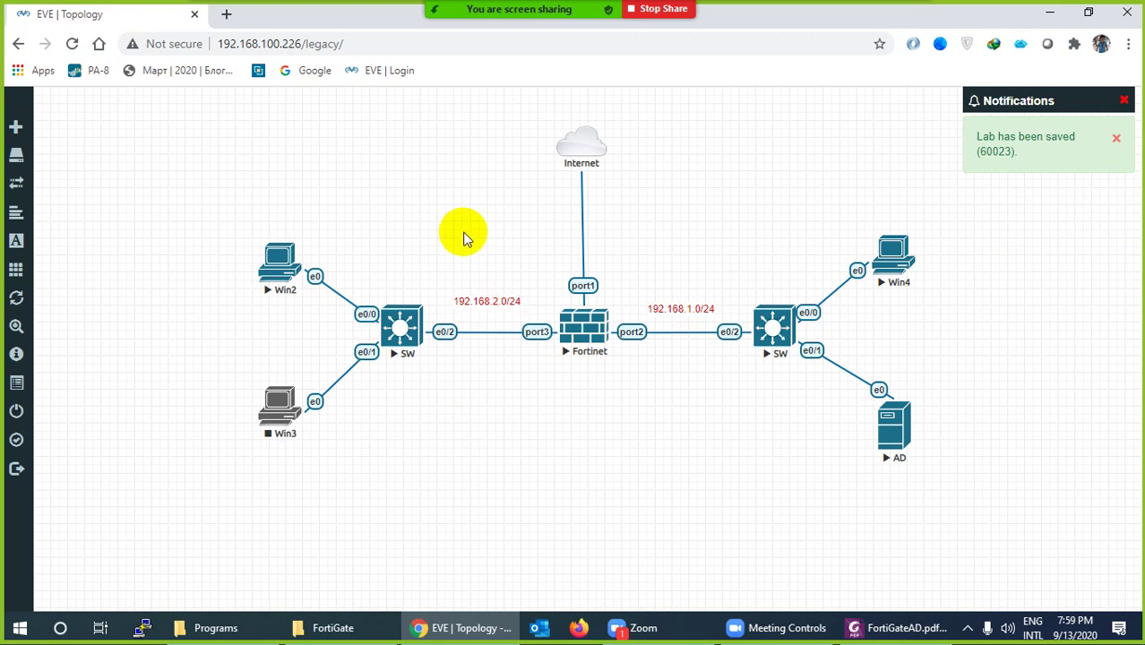
Duplicate the label again under AD and rewrite it as '192.168.1.10'
right_click(687, 310)
left_click(714, 384)
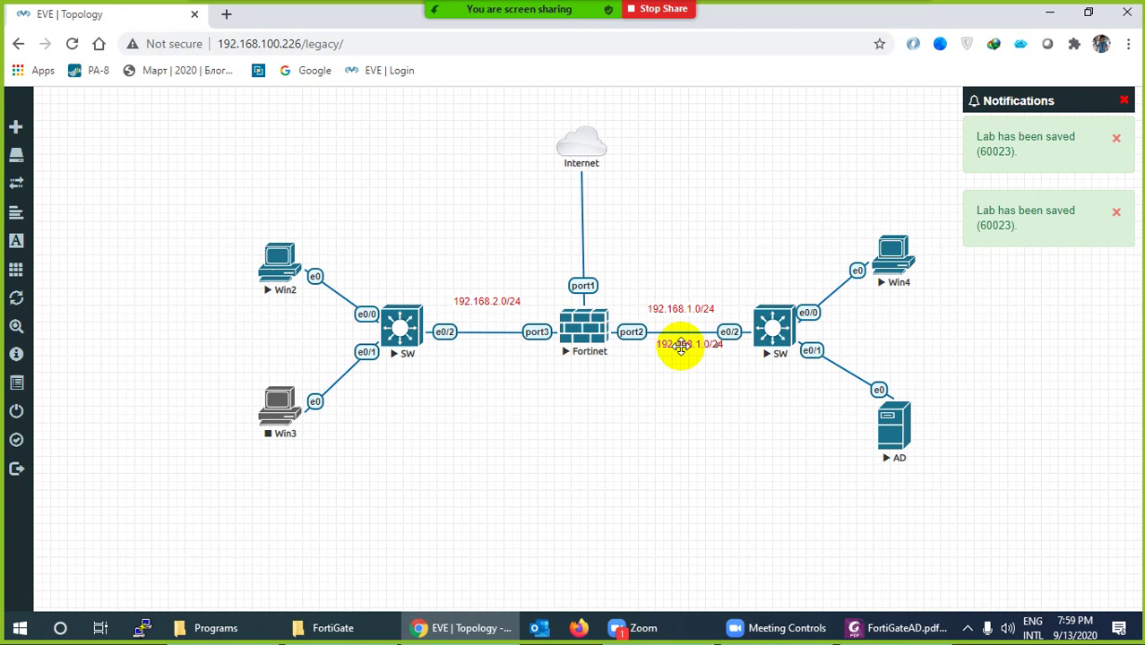
left_click_drag(681, 345, 887, 479)
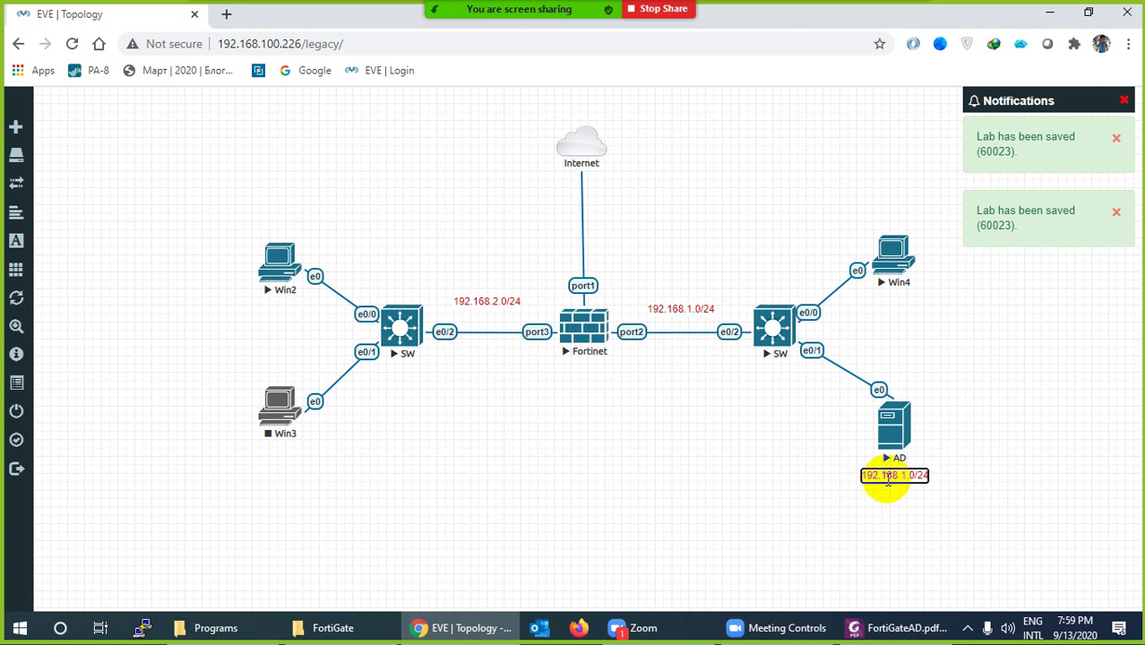
key("Delete")
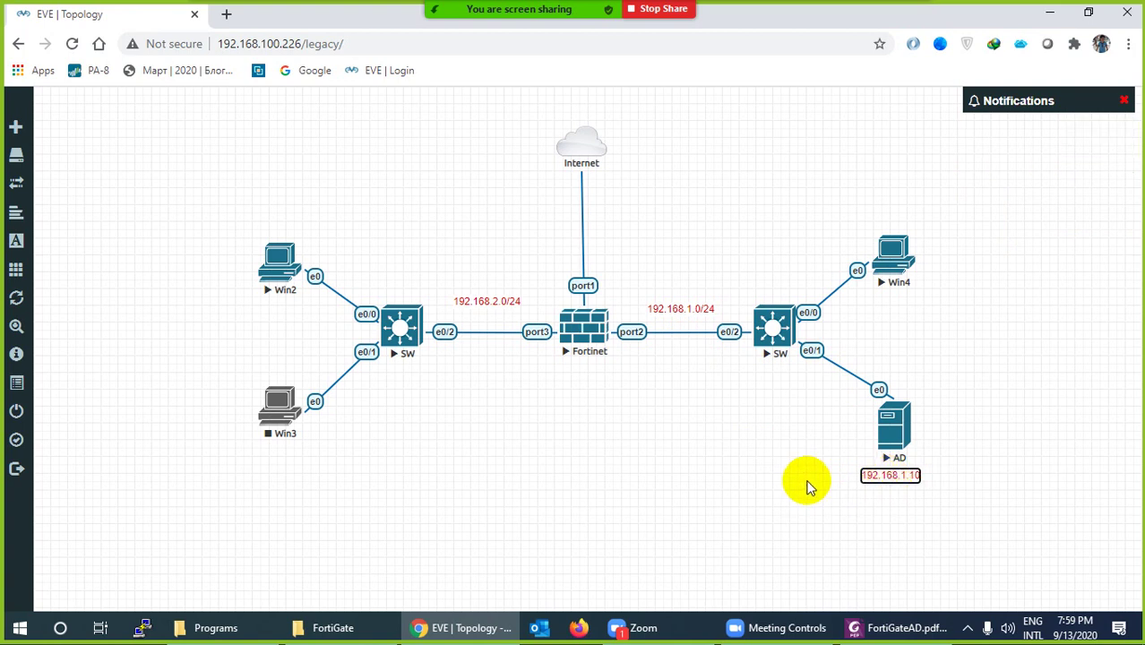
left_click(825, 521)
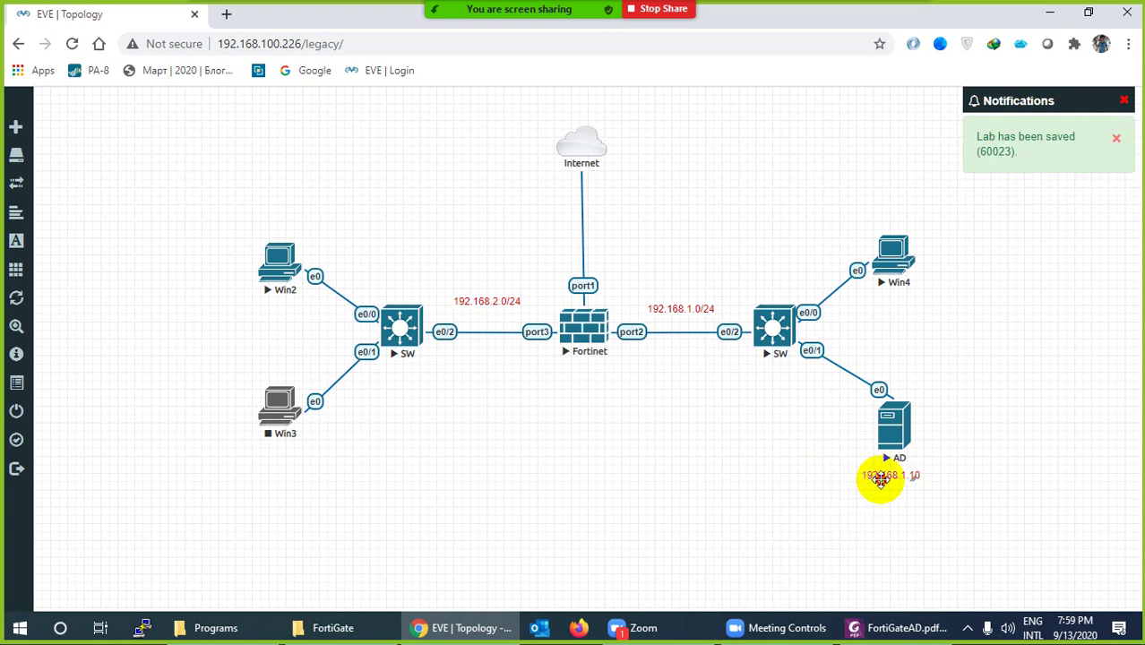
left_click_drag(875, 475, 883, 472)
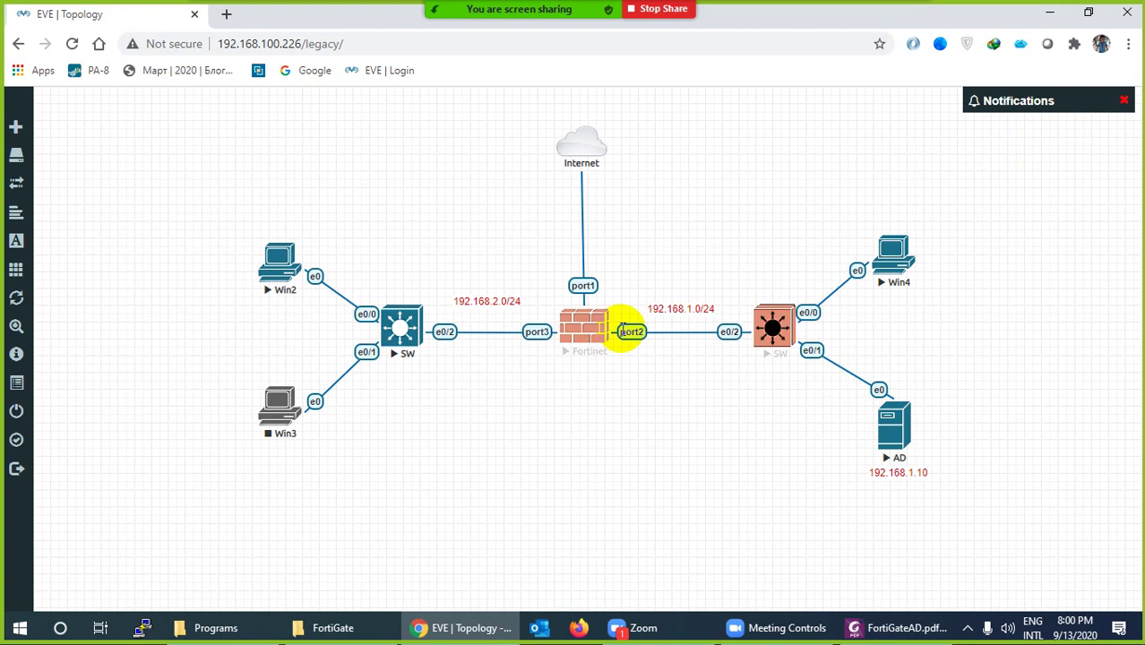
Add a '.100' text label with adjusted colour beside Fortinet's port2
right_click(572, 432)
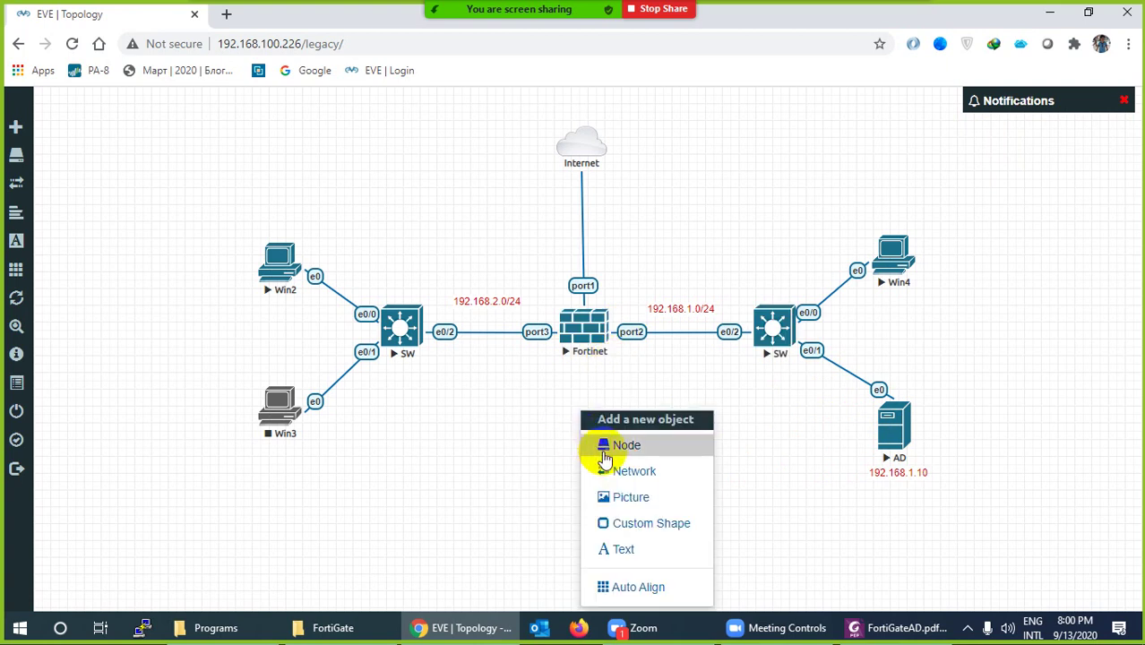
left_click(622, 548)
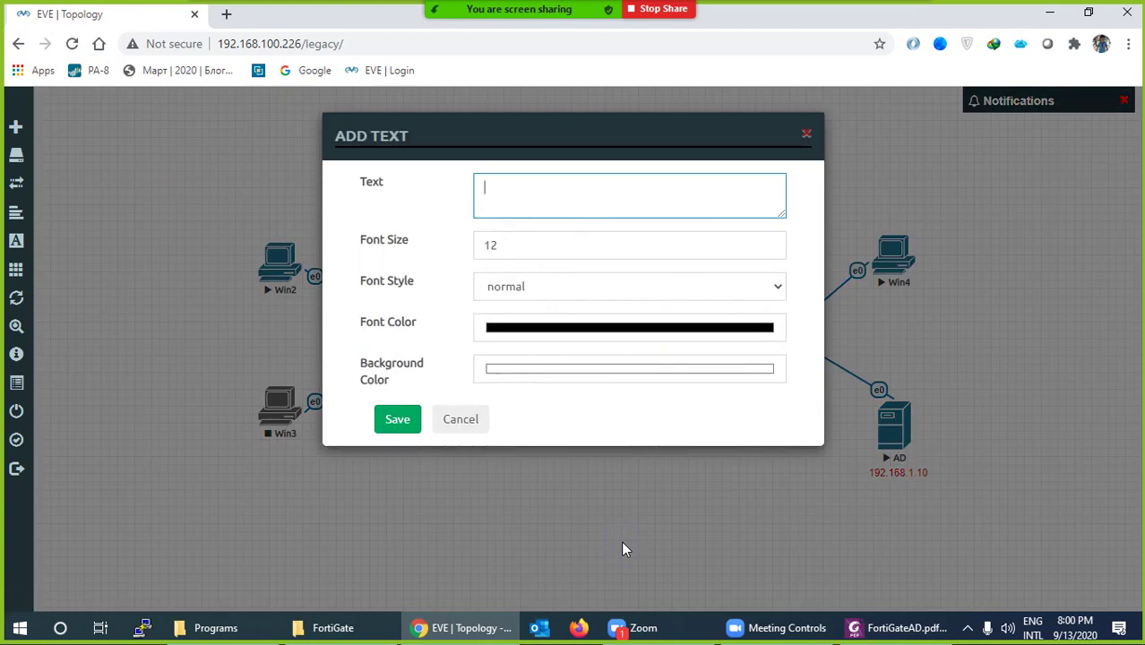
left_click(604, 331)
left_click(580, 477)
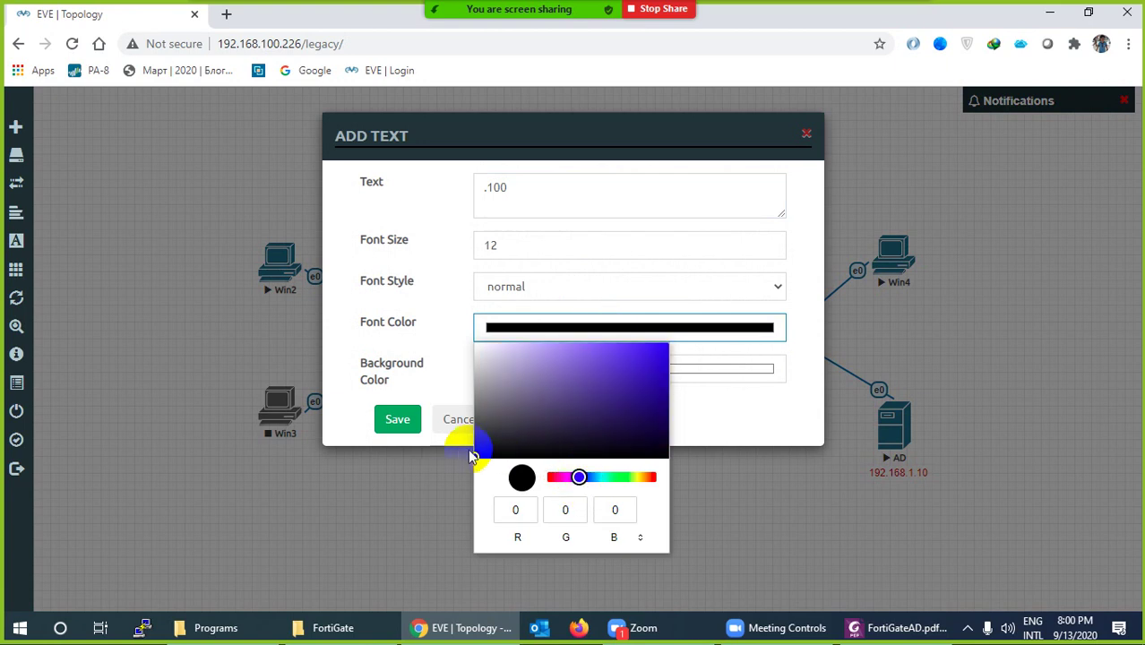
left_click(399, 420)
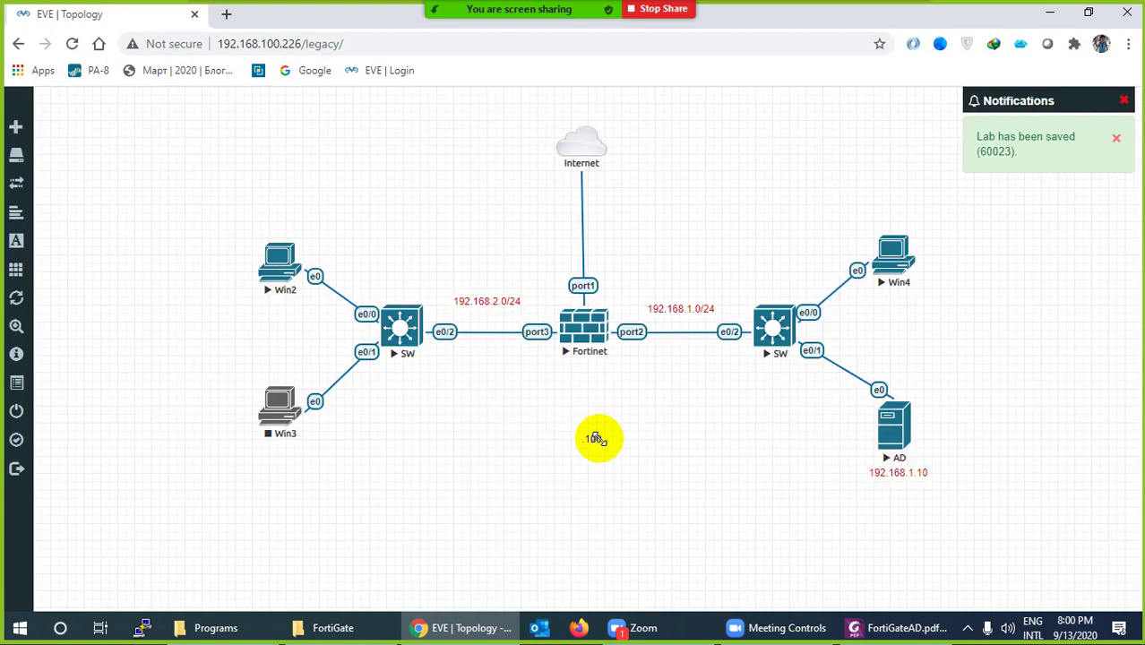
left_click_drag(594, 438, 631, 353)
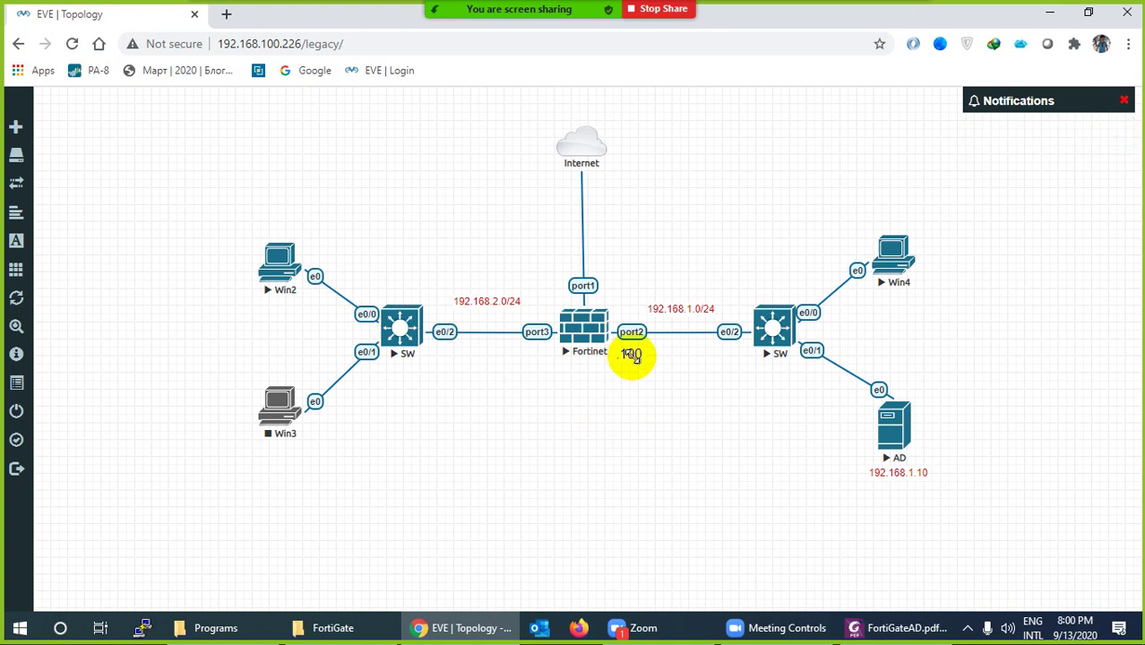
Duplicate the '.100' label below port3 and nudge the port2 label into place
right_click(631, 354)
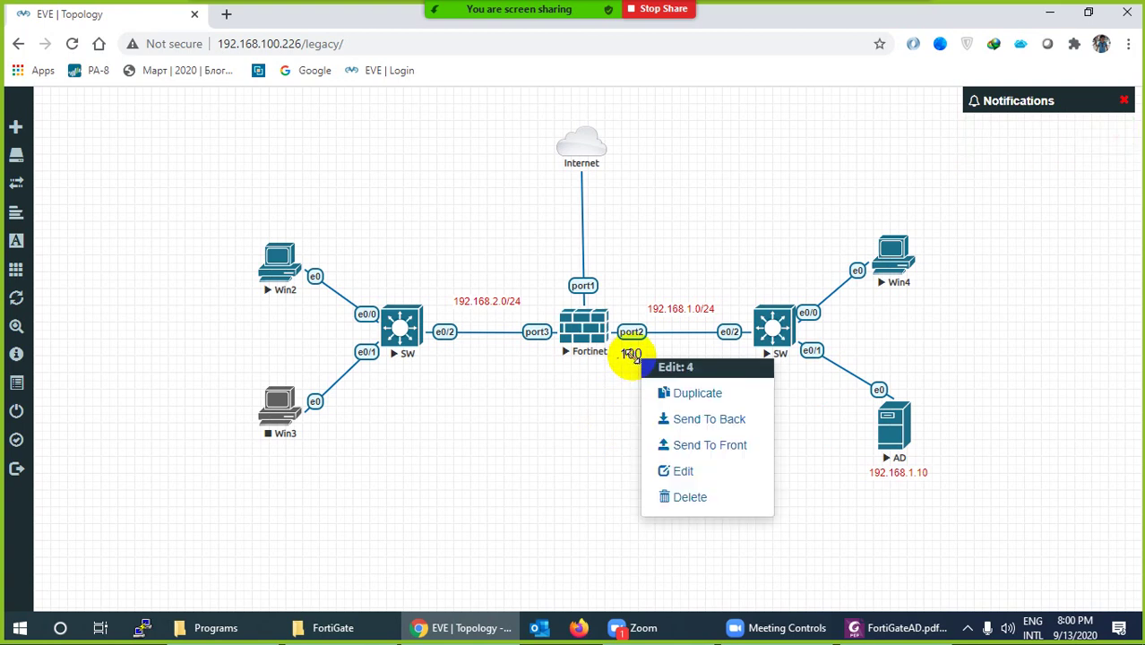
left_click(689, 393)
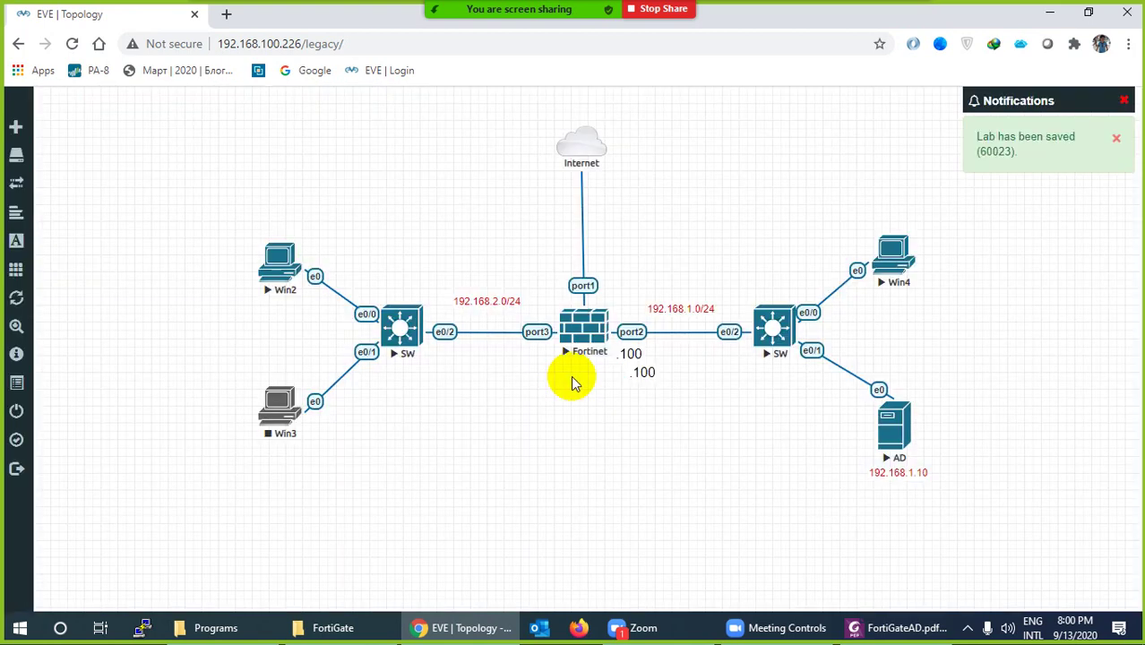
left_click_drag(644, 372, 537, 355)
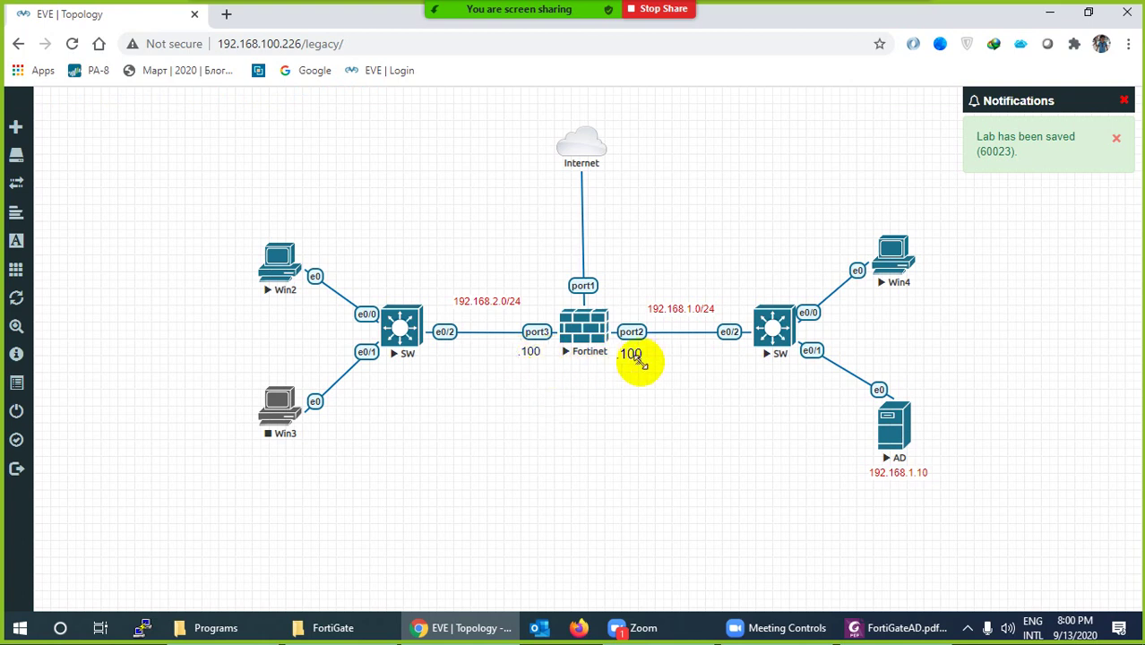
left_click_drag(636, 360, 631, 360)
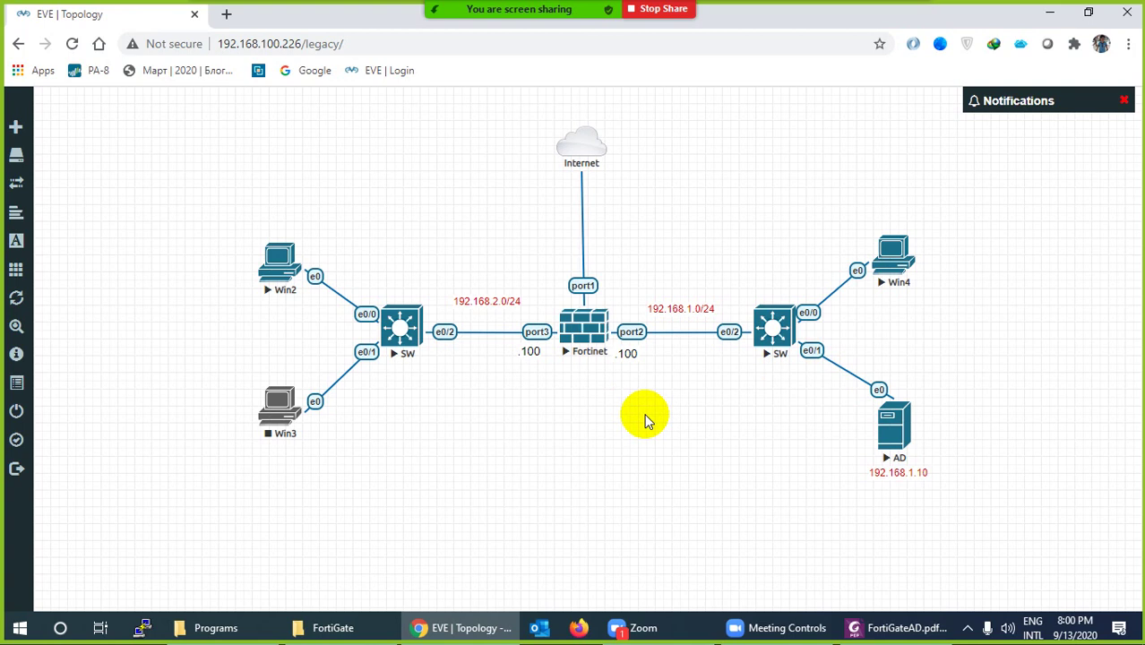
Start the Fortinet node and open its console in SecureCRT
right_click(576, 332)
left_click(630, 358)
left_click(582, 328)
left_click(605, 161)
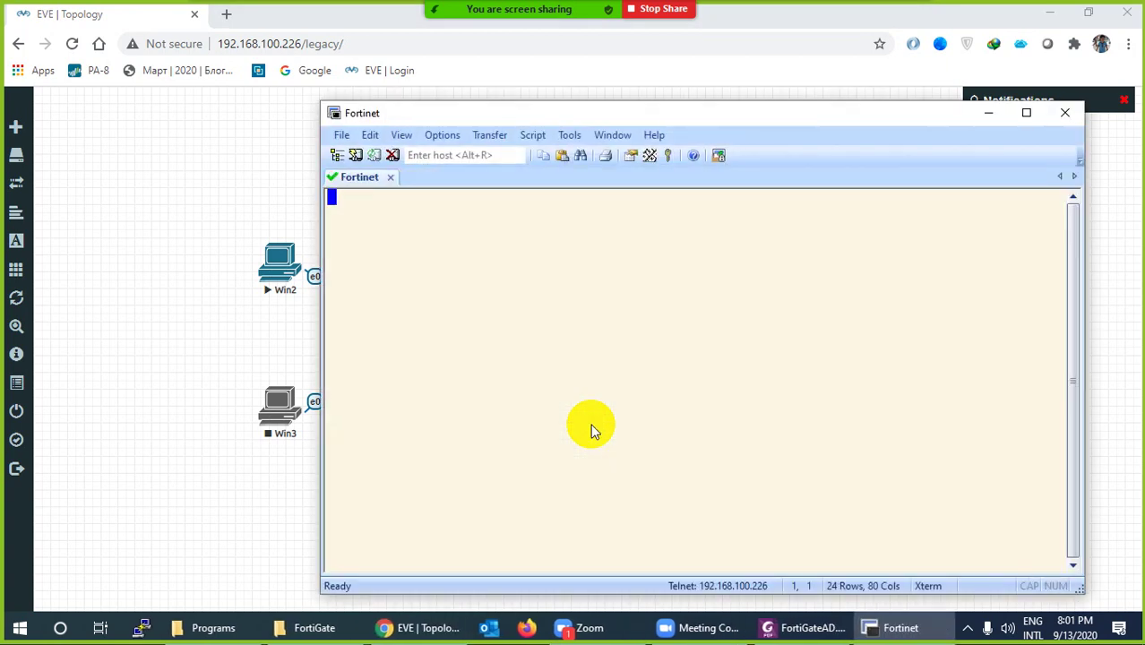
Log in to FortiGate as admin, entering the current password and setting a new one
key("Return")
key("Return")
key("Return")
type("admin")
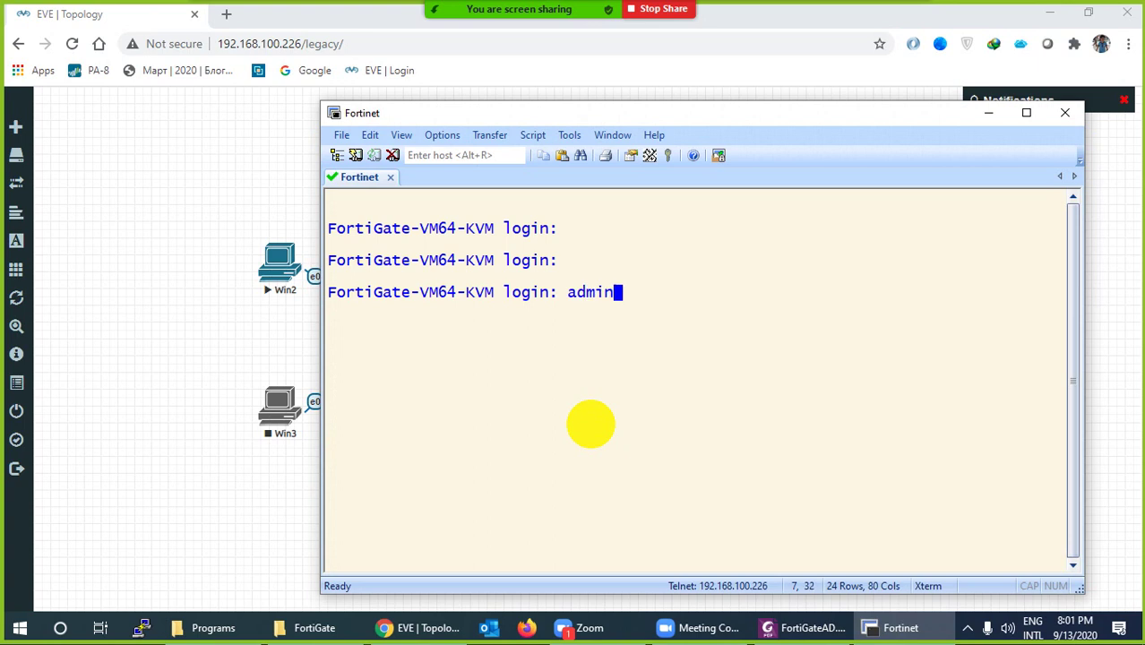
key("Return")
key("Return")
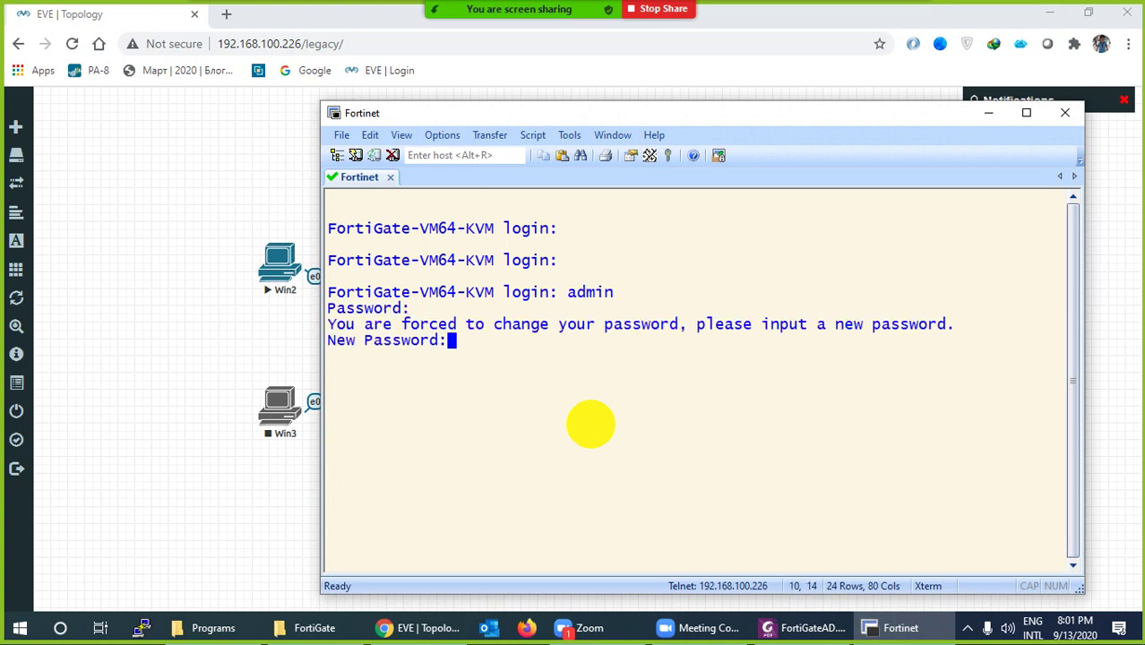
type("***")
key("Return")
type("**")
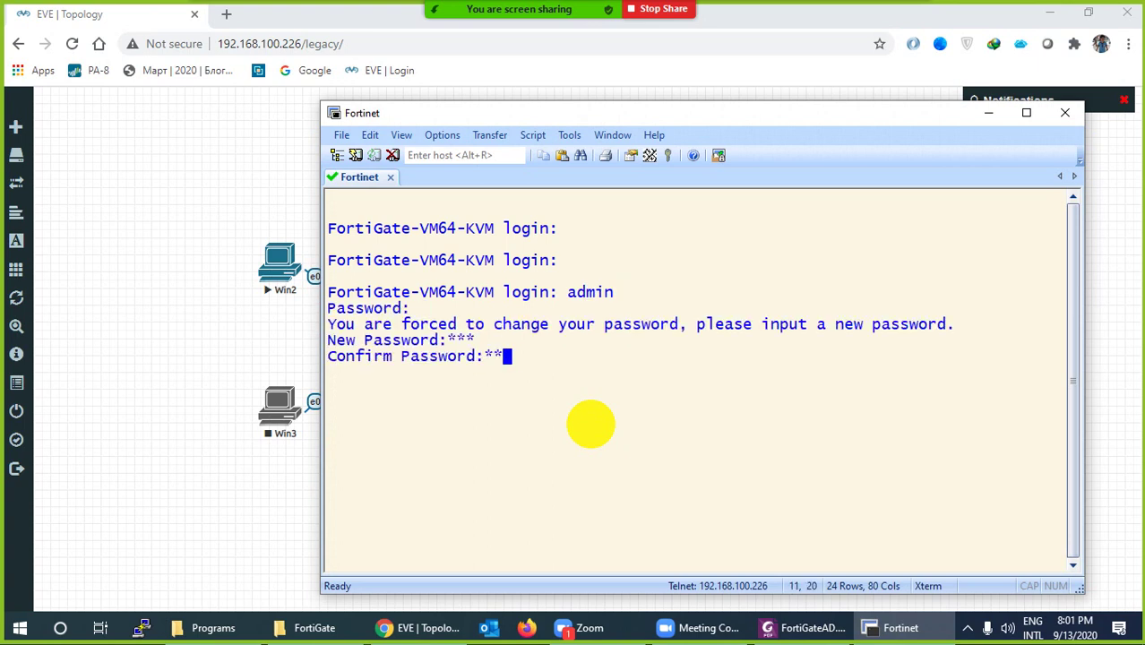
type("*")
key("Return")
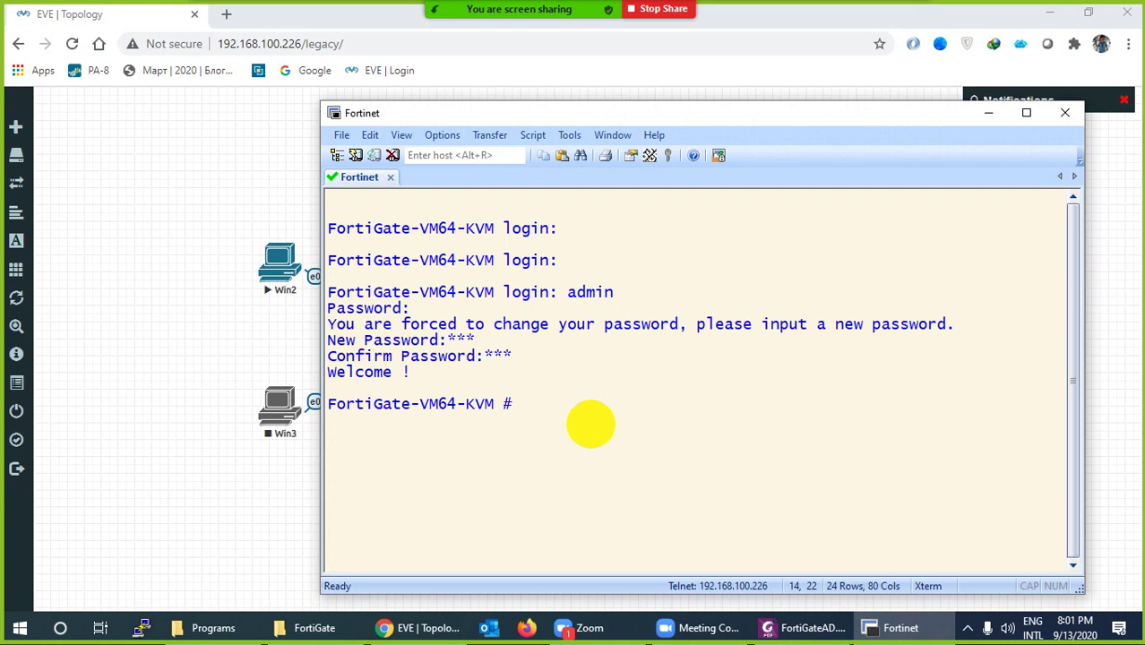
Clear the screen, run 'show system interface', and select port1's address 192.168.100.100
key("ctrl+l")
key("Return")
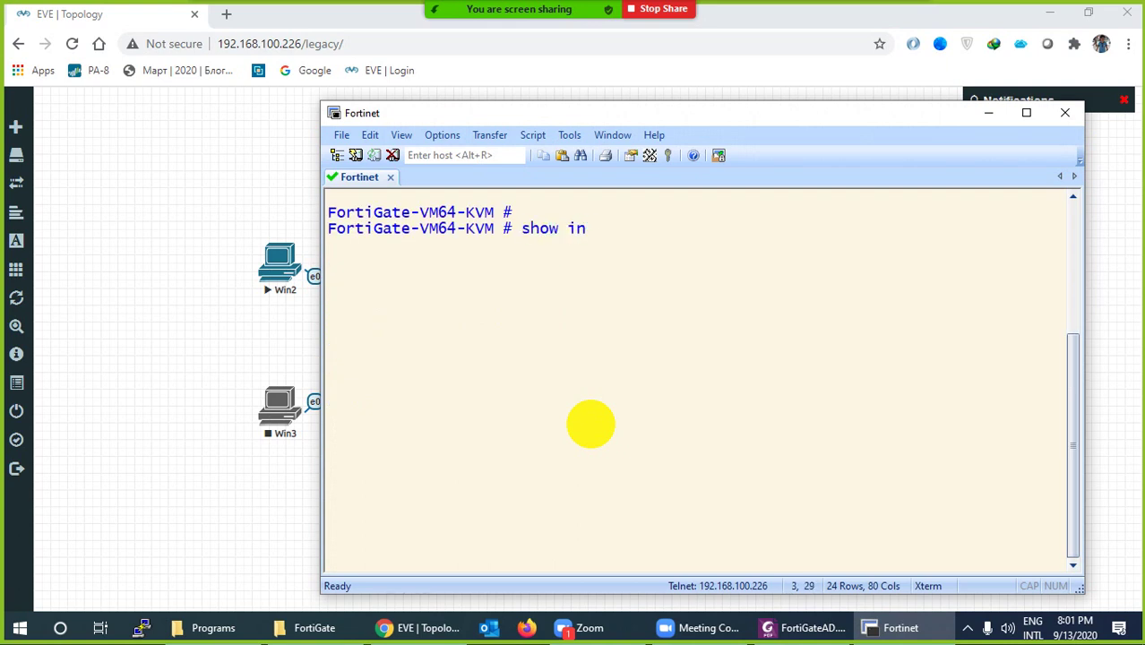
type("show system interface ?")
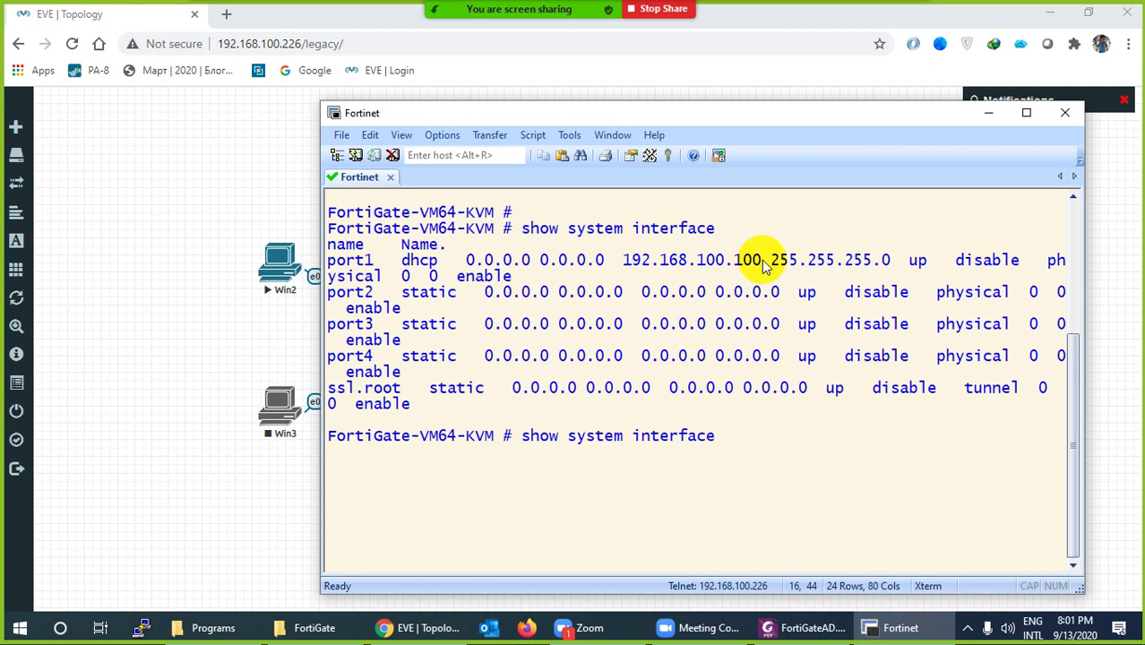
left_click_drag(763, 262, 623, 263)
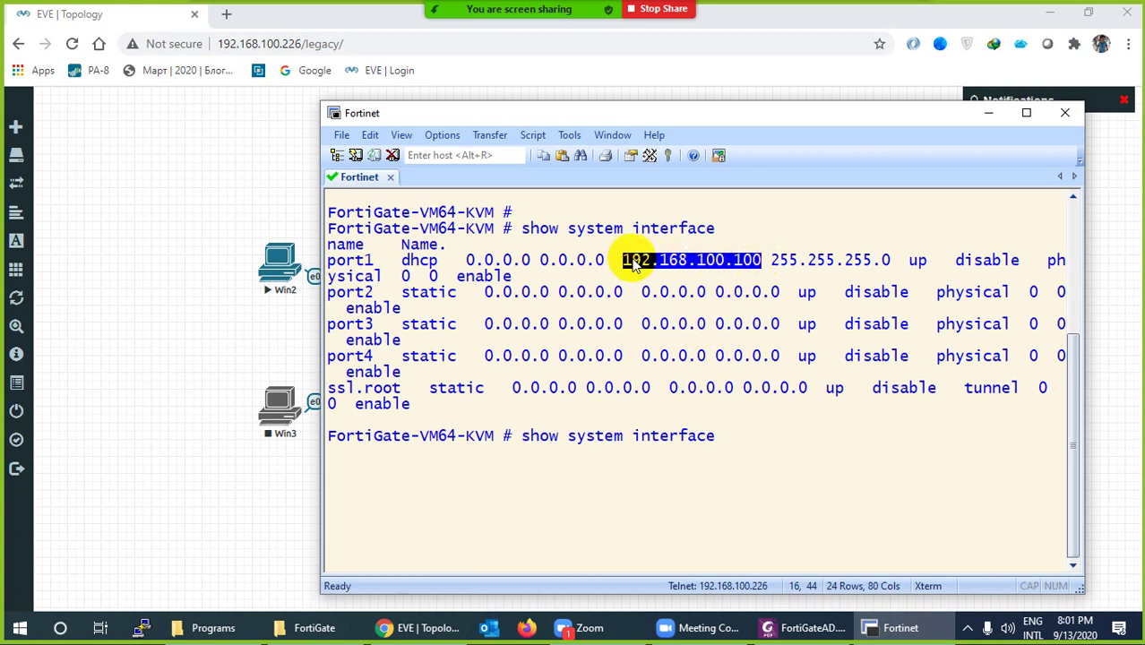
Minimize SecureCRT and load 192.168.100.100 in a new Chrome tab
left_click(986, 122)
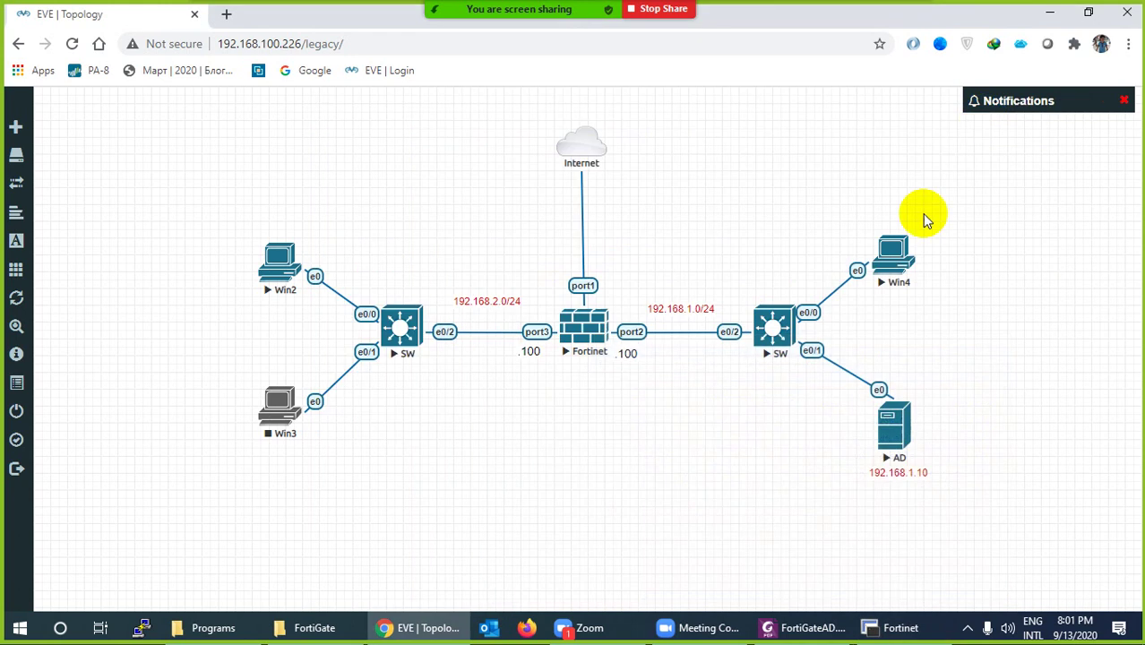
left_click(226, 13)
type("192.168.100.100")
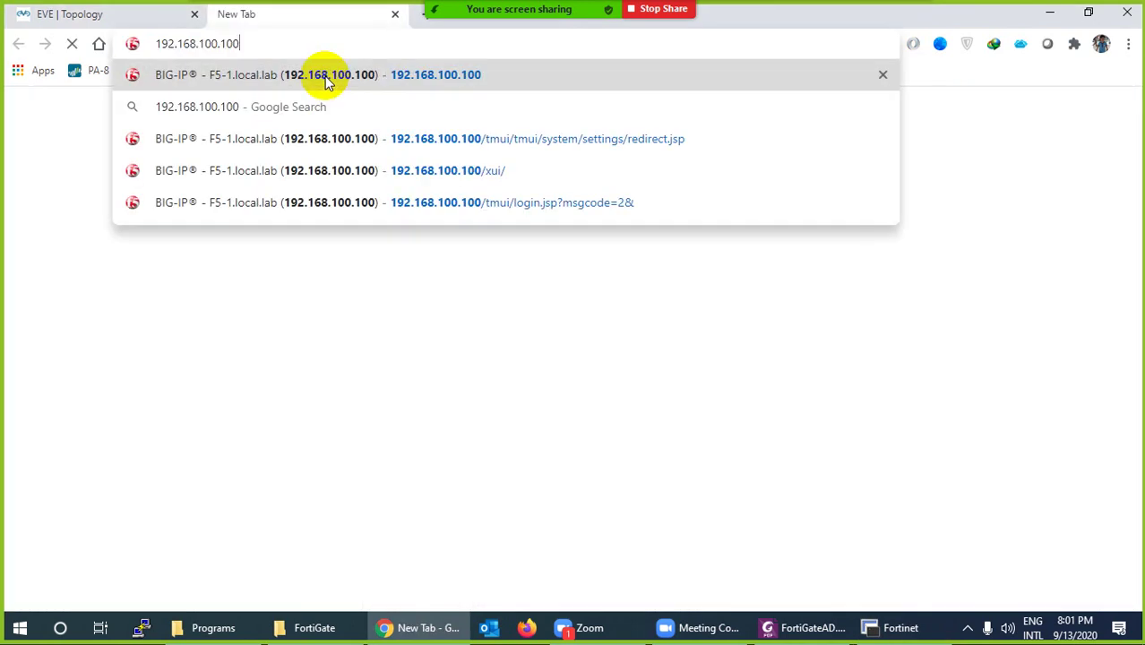
key("Return")
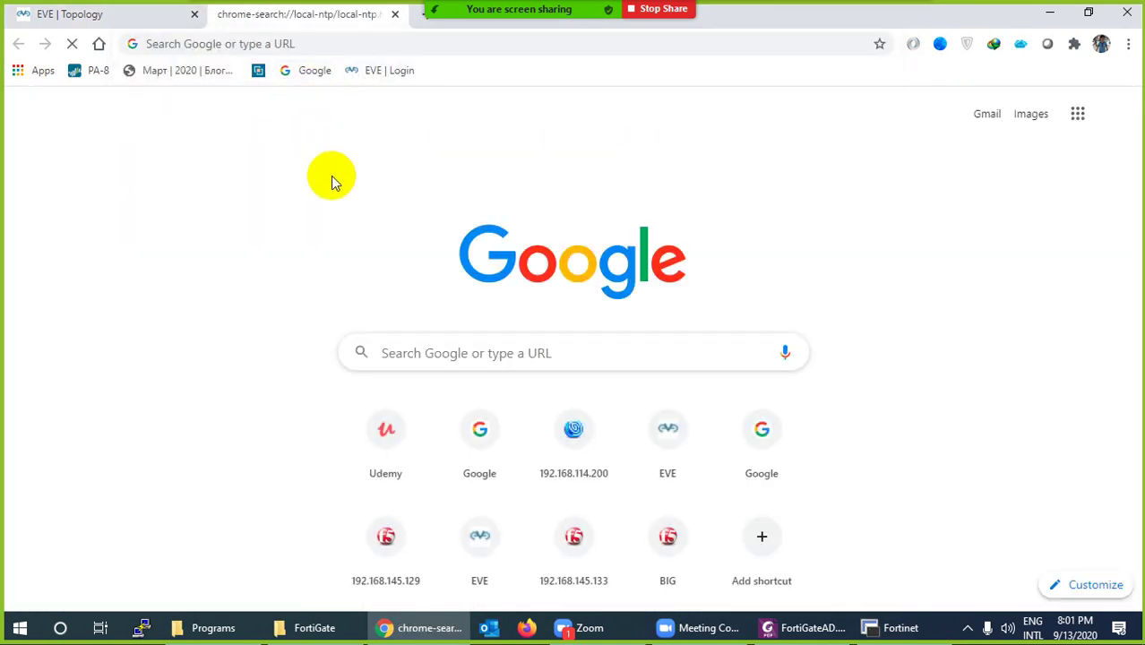
Edit the address, removing the 's' from https to use plain http
left_click(343, 45)
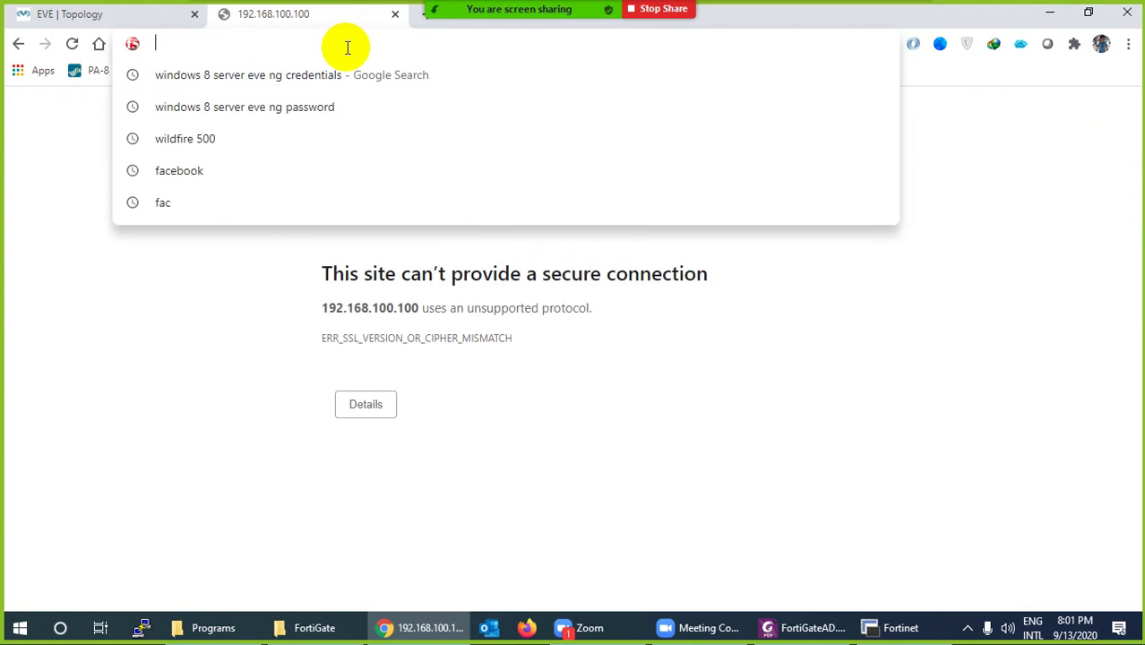
left_click(315, 317)
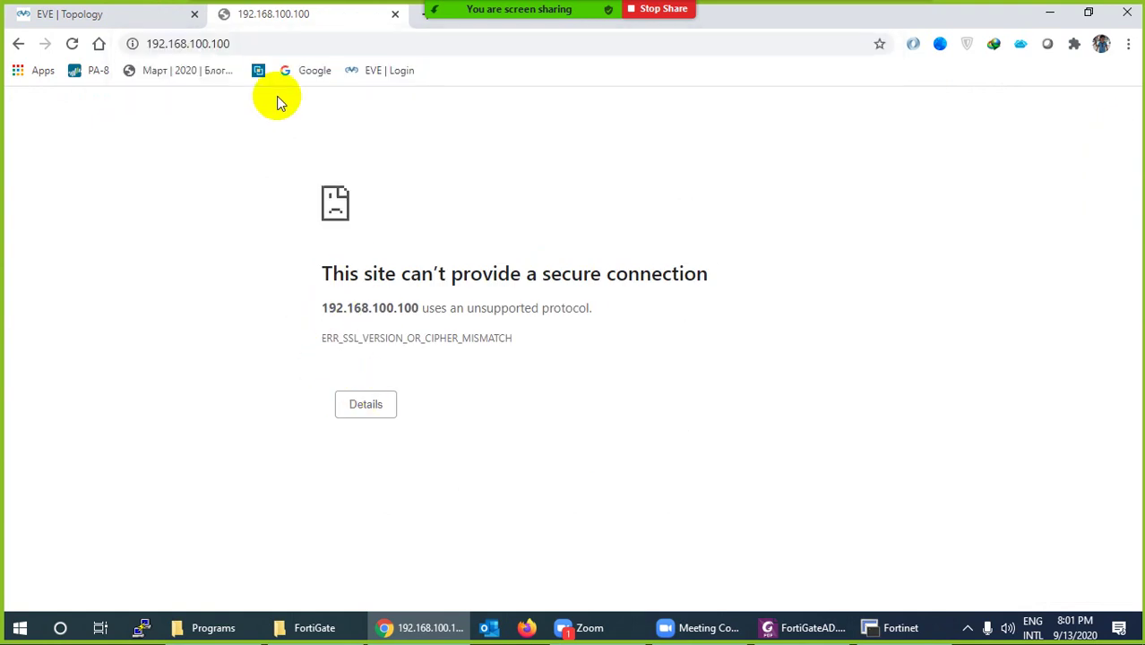
left_click(324, 42)
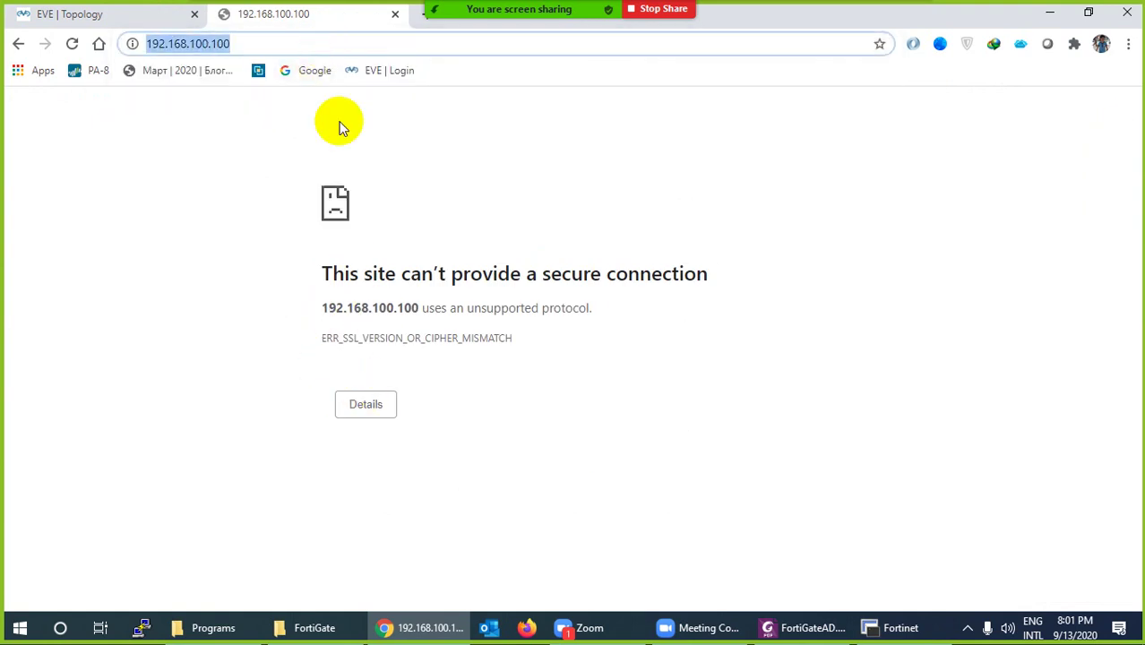
left_click(372, 246)
left_click(225, 44)
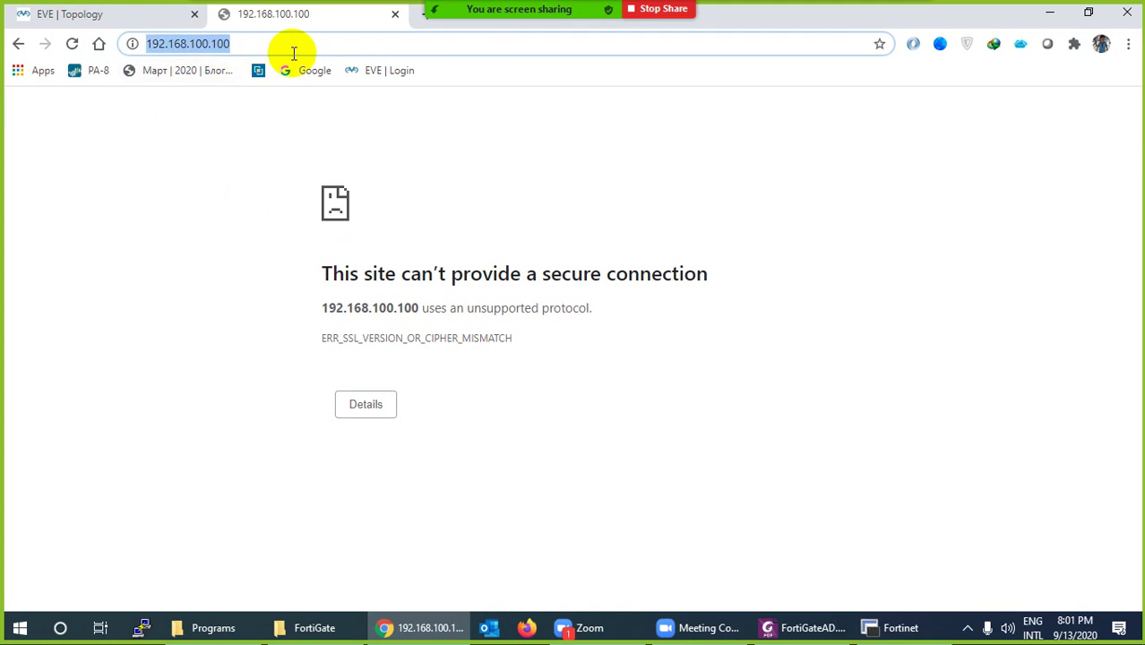
key("Left")
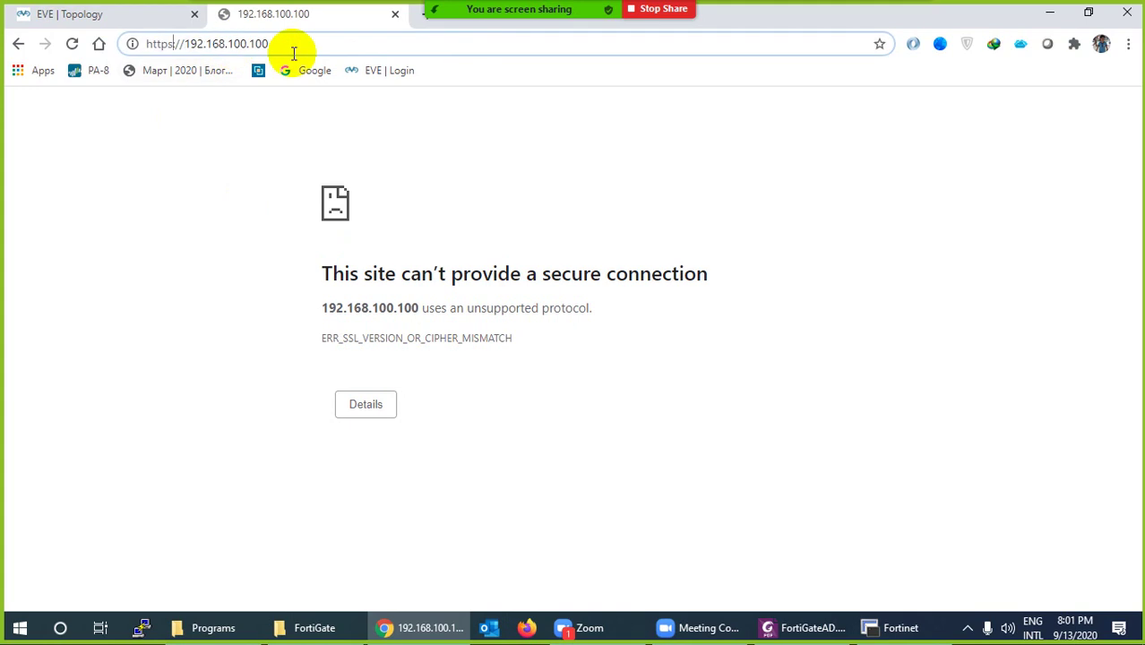
key("BackSpace")
key("Return")
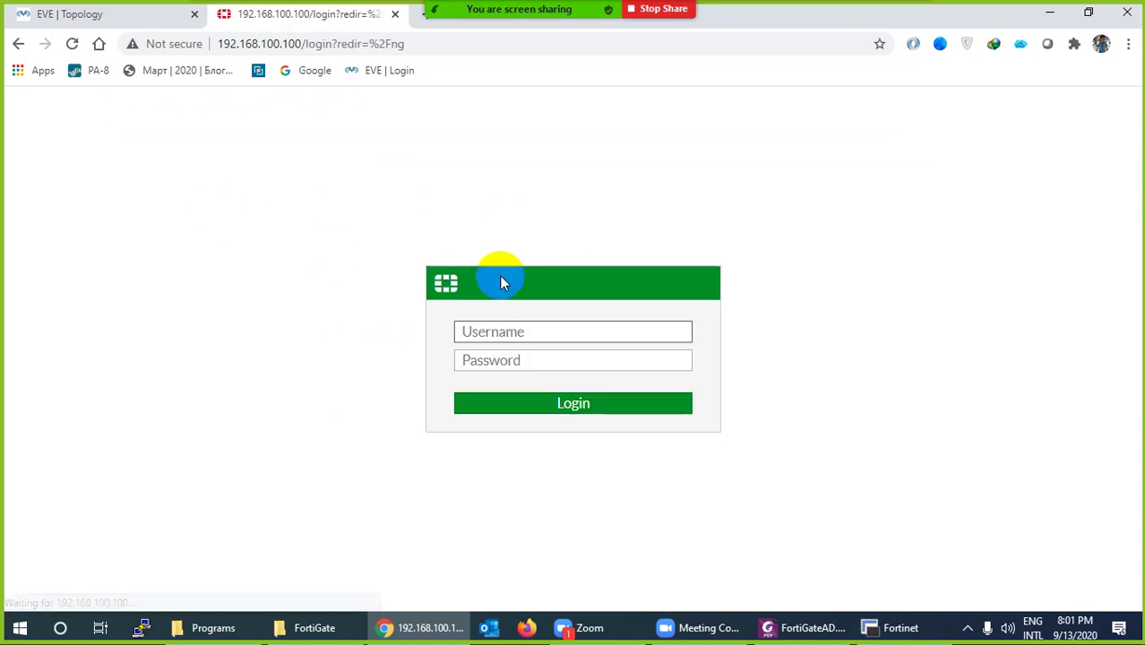
type("dmin")
key("Tab")
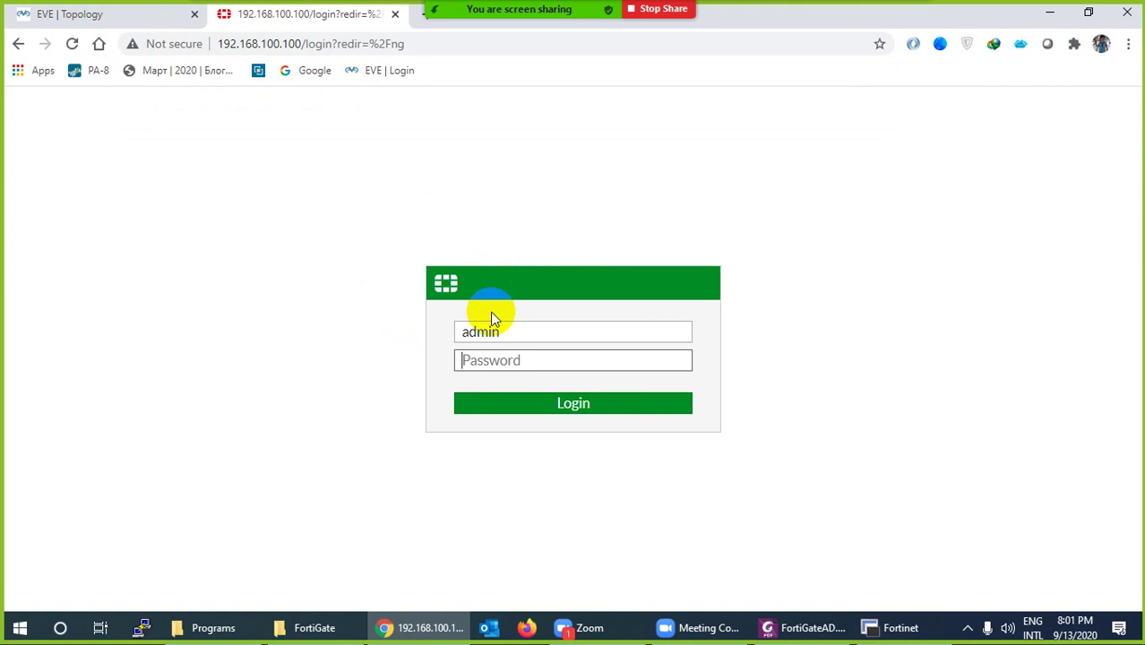
type("123")
key("Return")
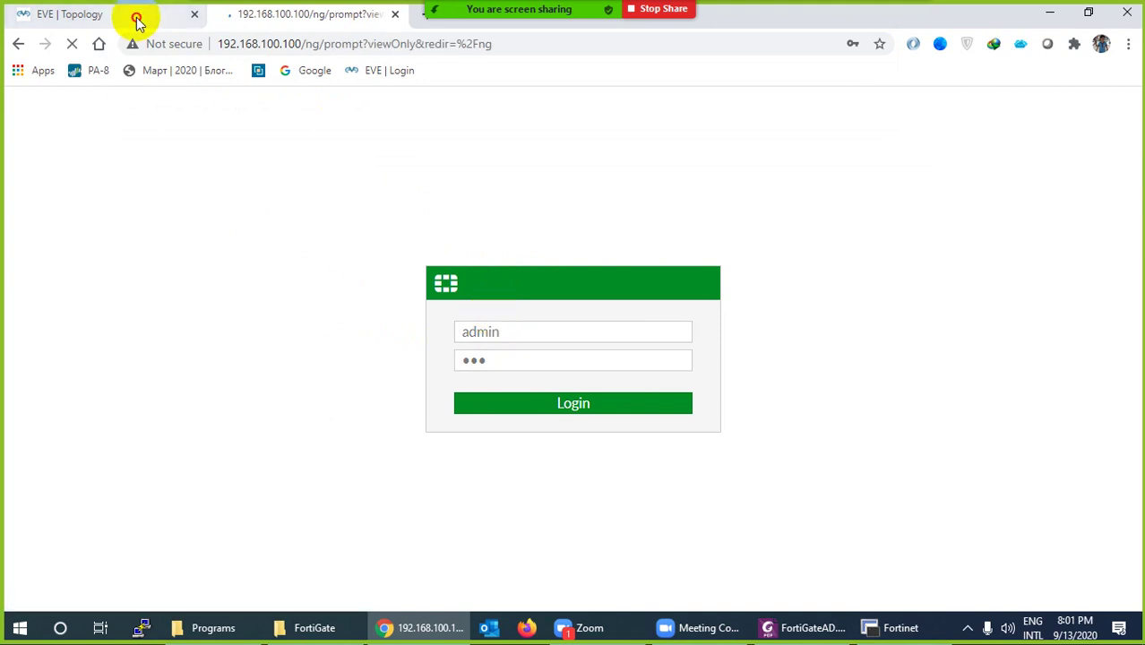
left_click(136, 16)
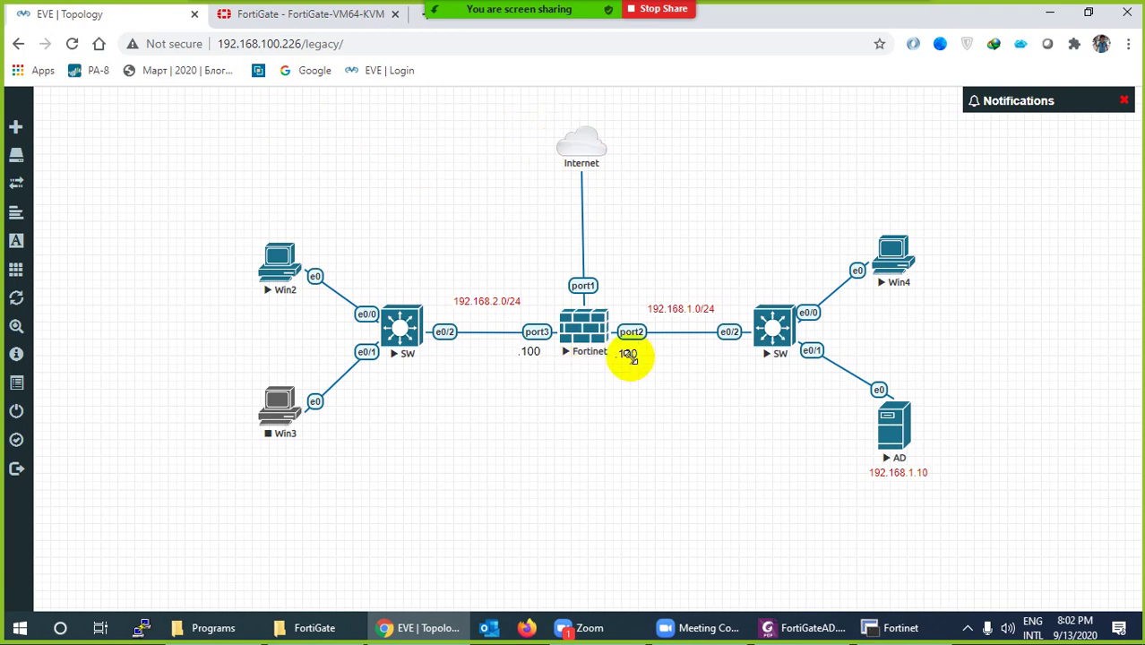
Add a green 192.168.100.1 text label beside the Internet cloud and restore the Fortinet terminal
right_click(687, 126)
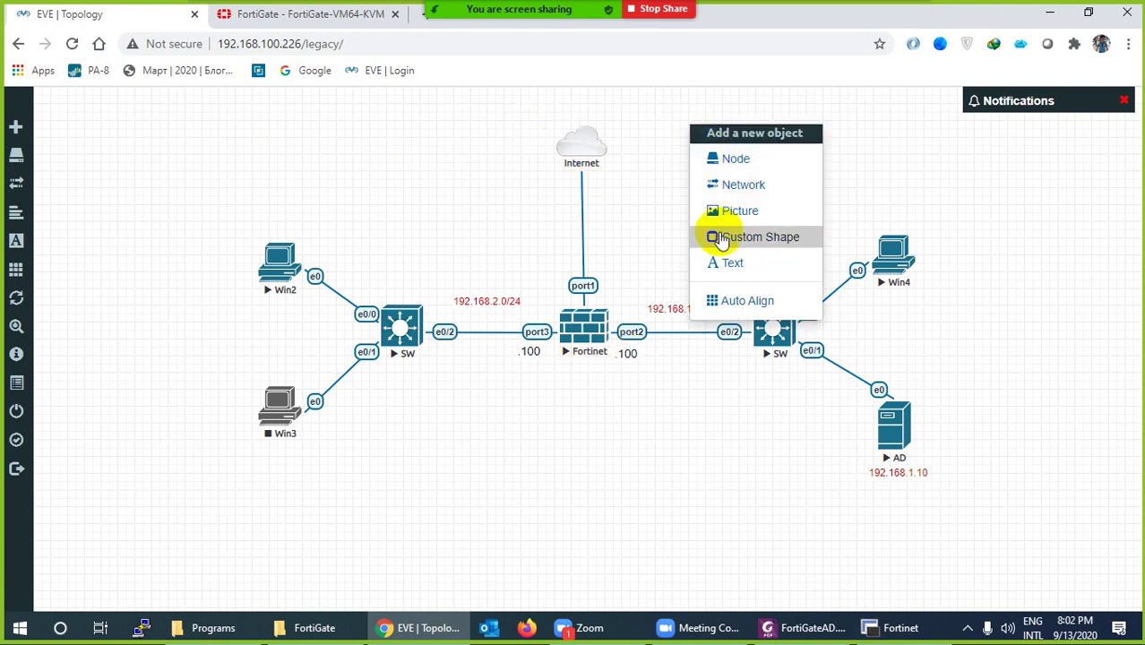
left_click(723, 261)
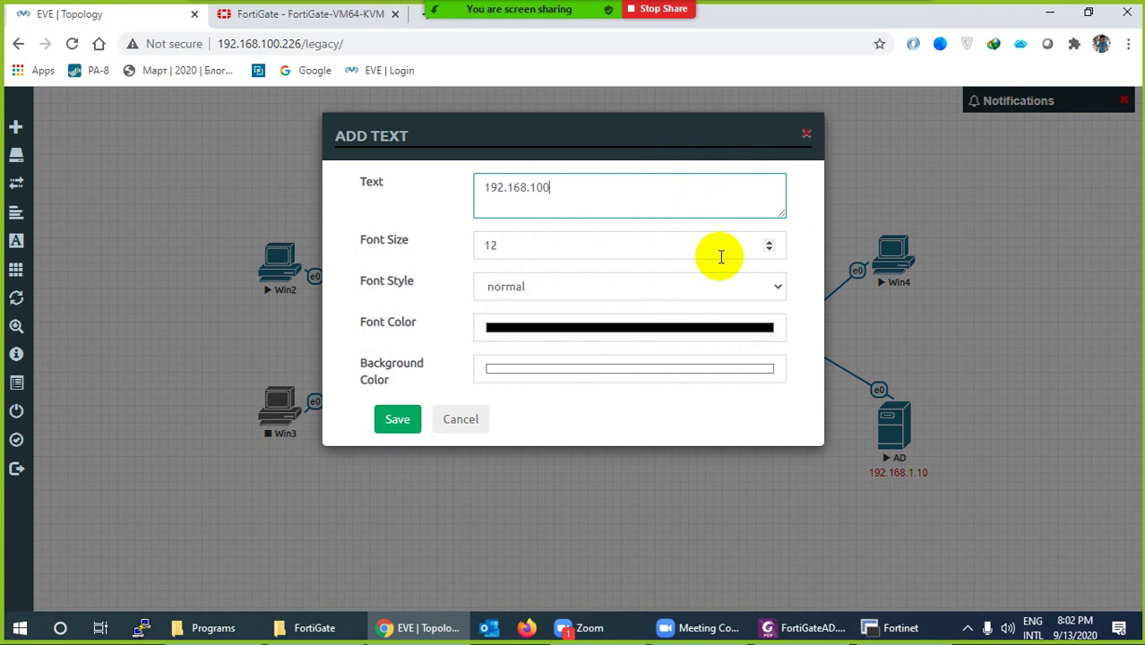
left_click(603, 326)
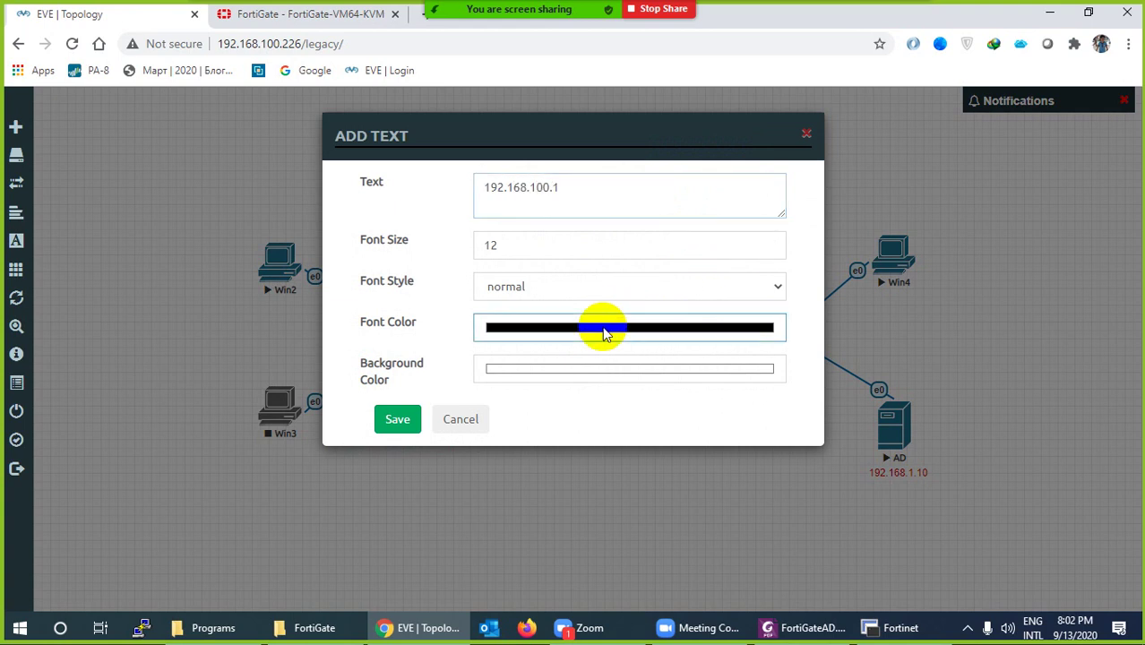
left_click(622, 477)
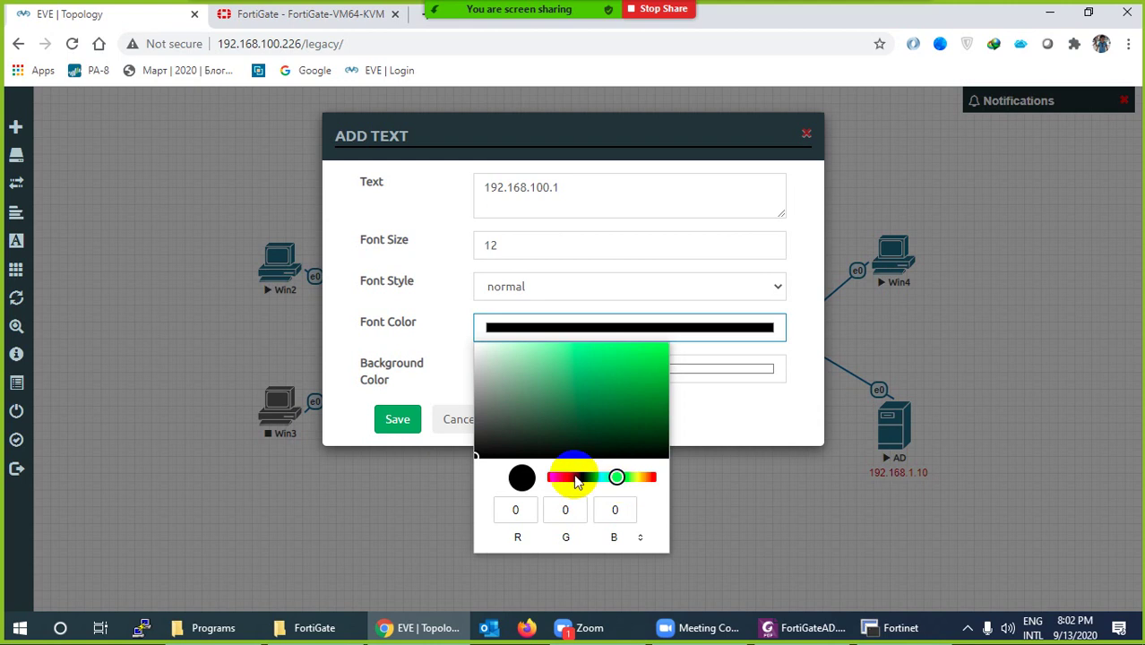
left_click(397, 422)
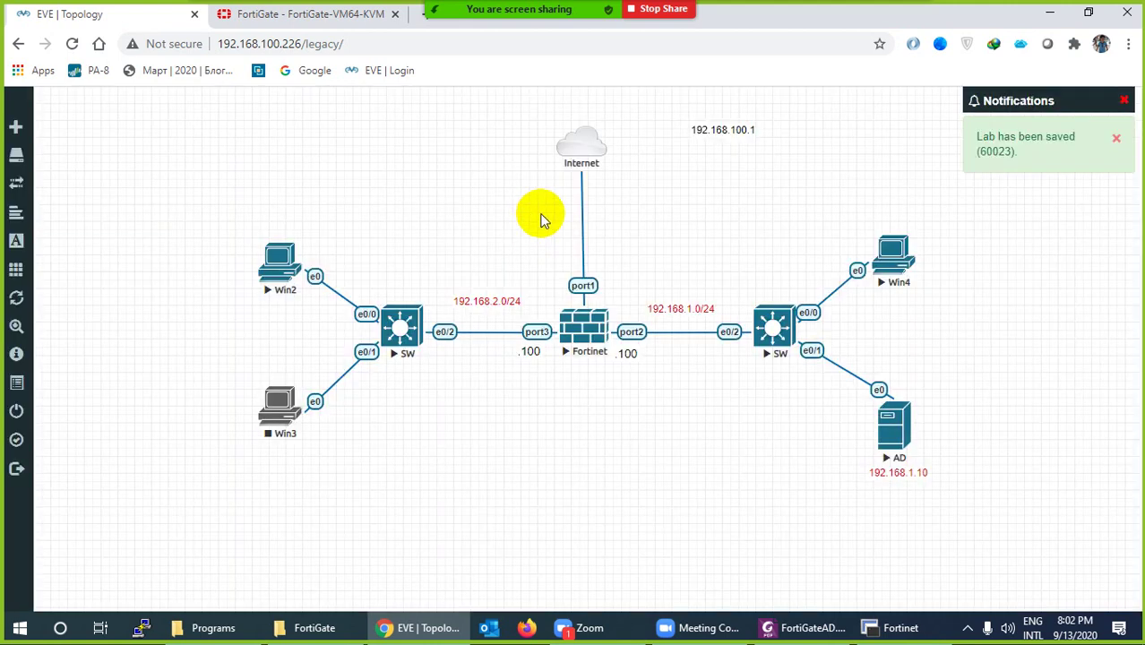
left_click_drag(707, 132, 583, 117)
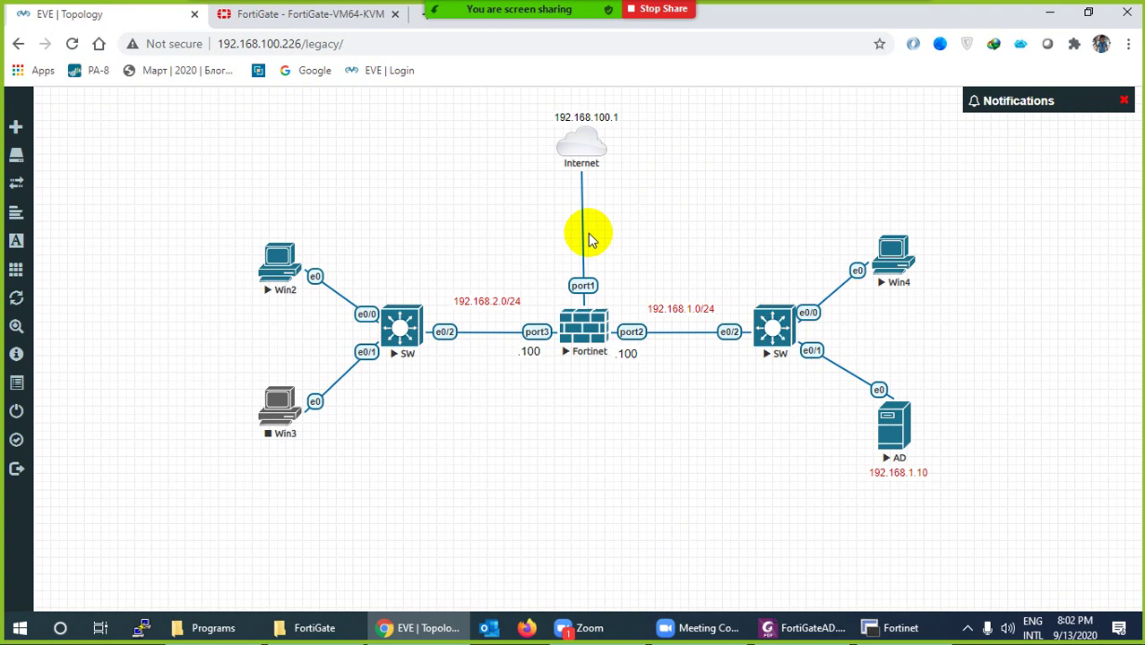
left_click(891, 629)
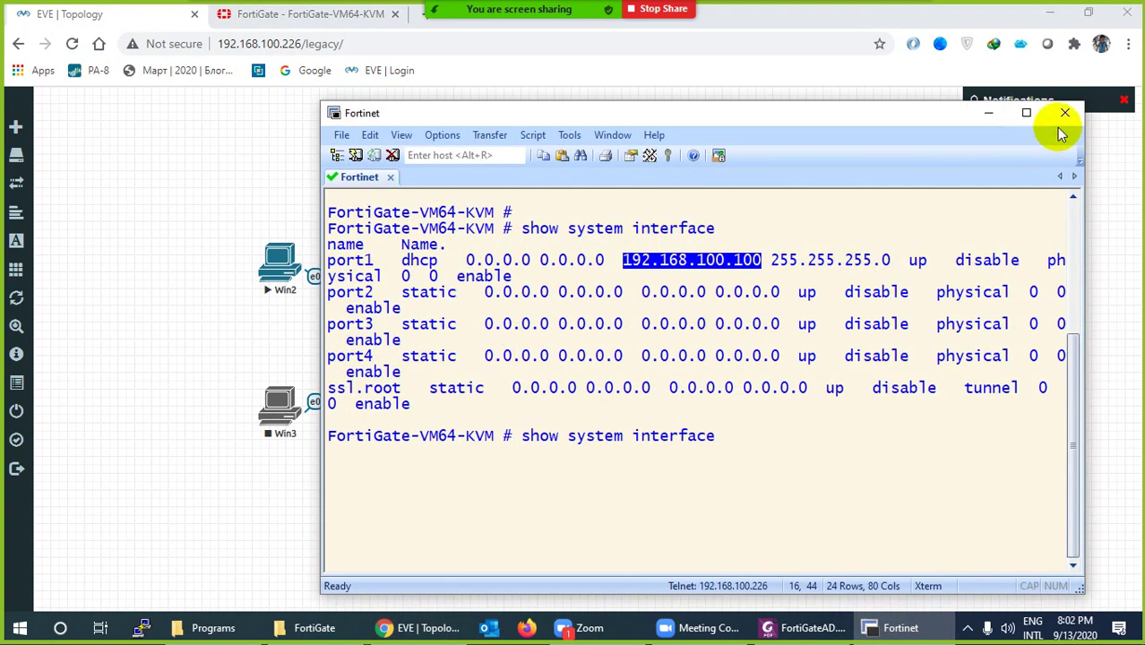
Disconnect the Fortinet terminal and place a DMZ text label above the left switch
left_click(1065, 114)
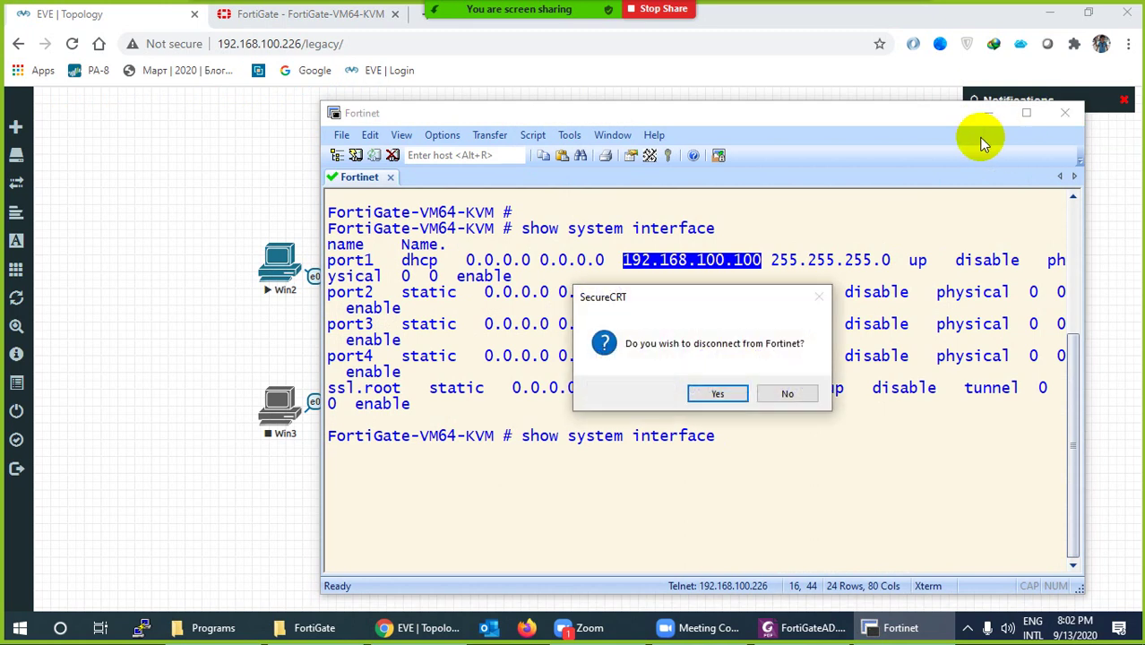
left_click(722, 390)
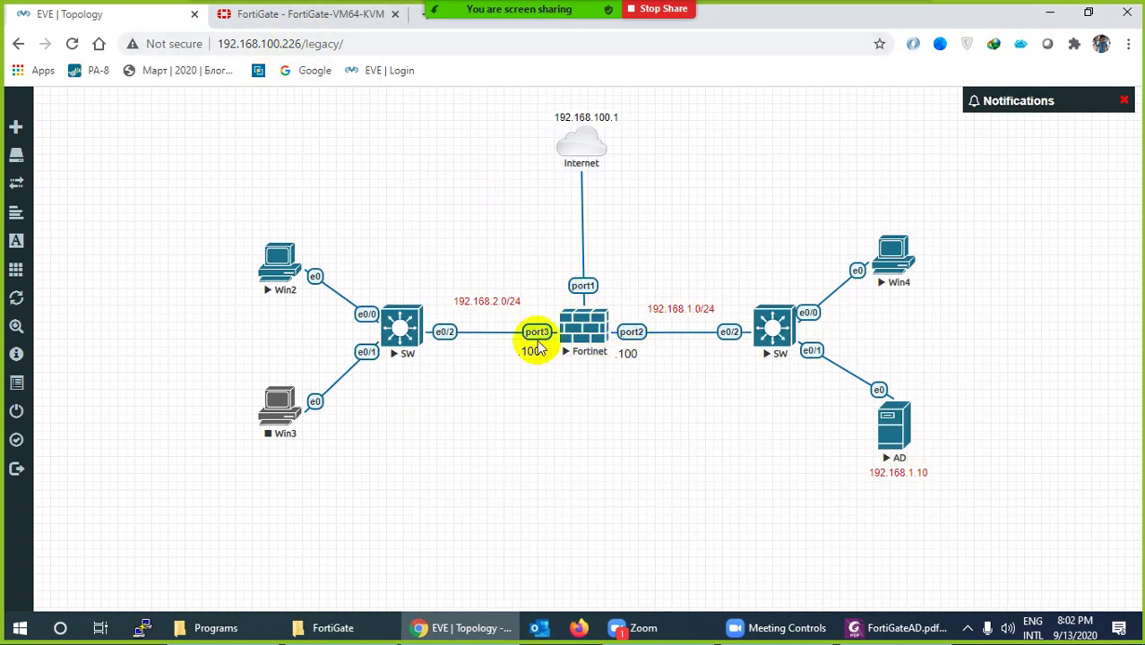
right_click(491, 410)
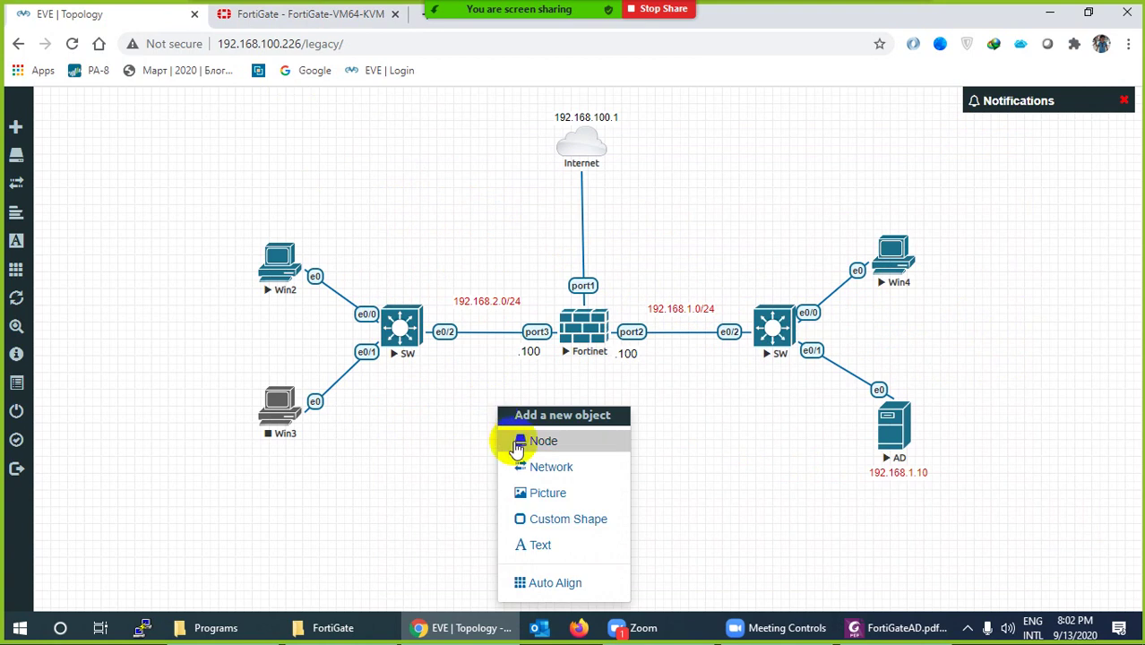
left_click(530, 545)
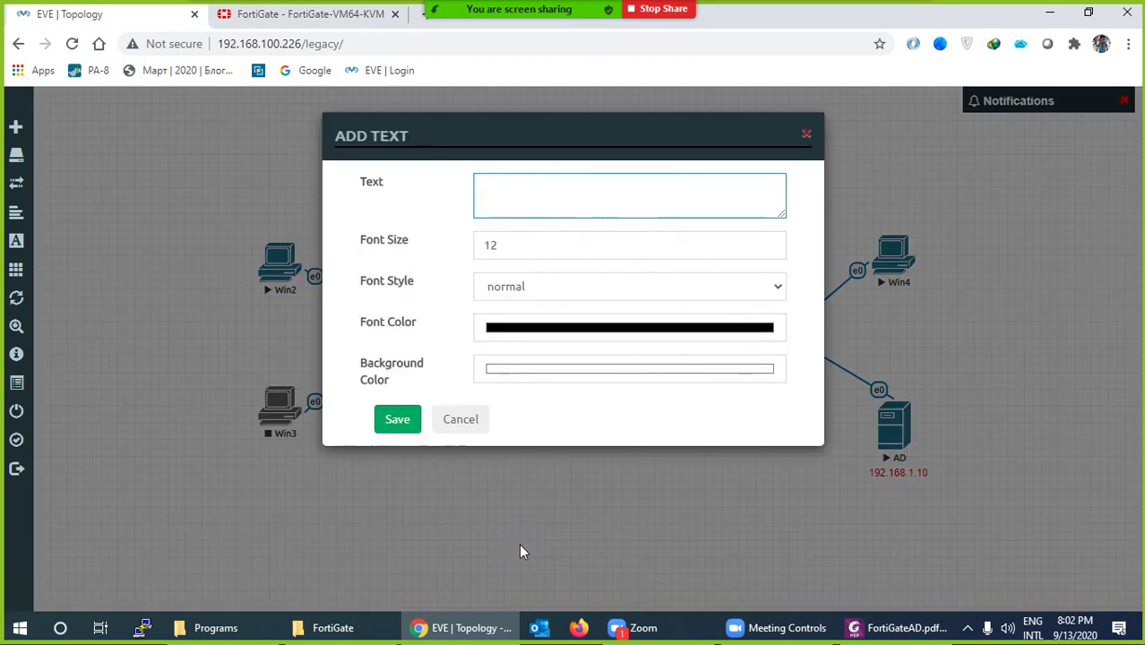
type("DMZ")
left_click(397, 419)
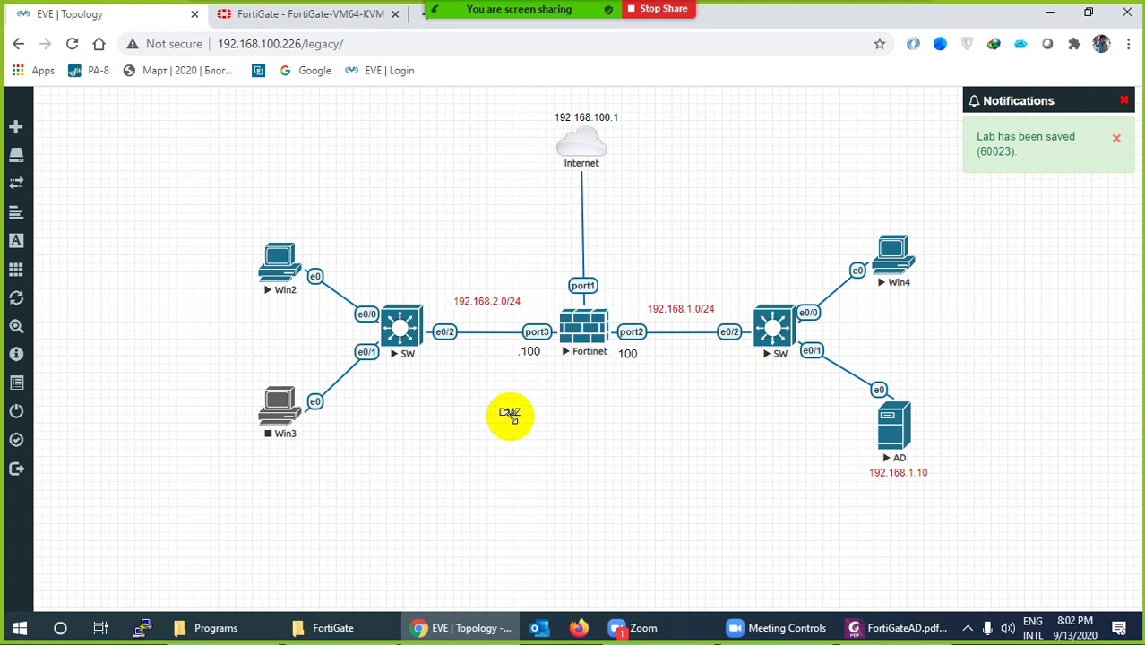
left_click_drag(507, 412, 398, 293)
Duplicate the DMZ label above the right switch and change its text to INSIDE
right_click(400, 291)
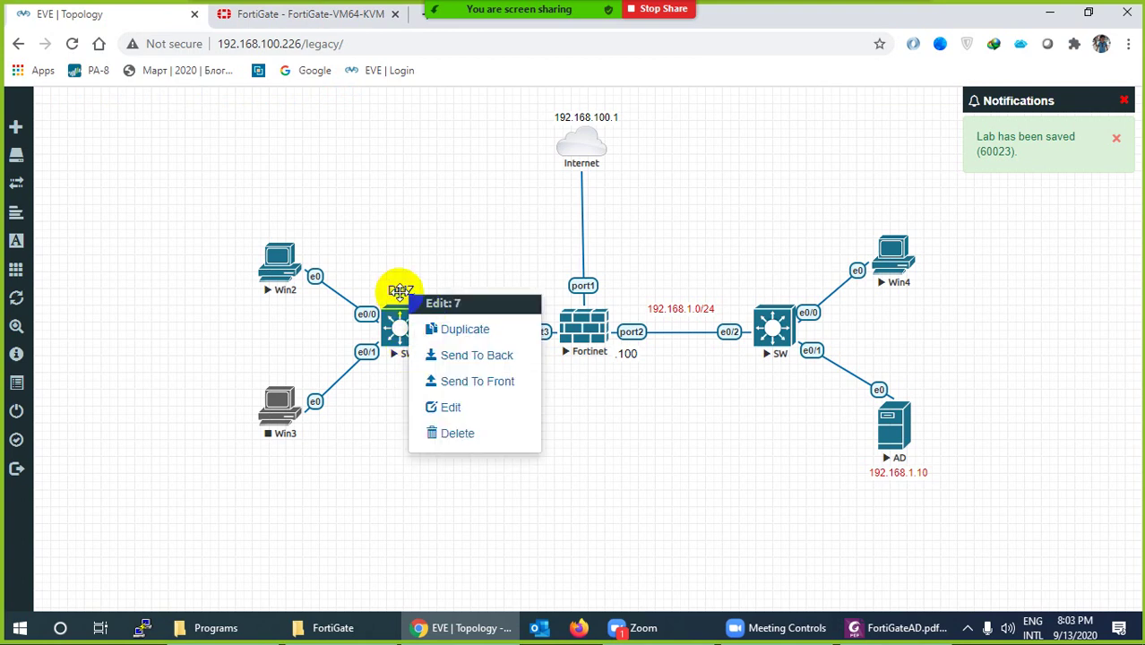
left_click(439, 326)
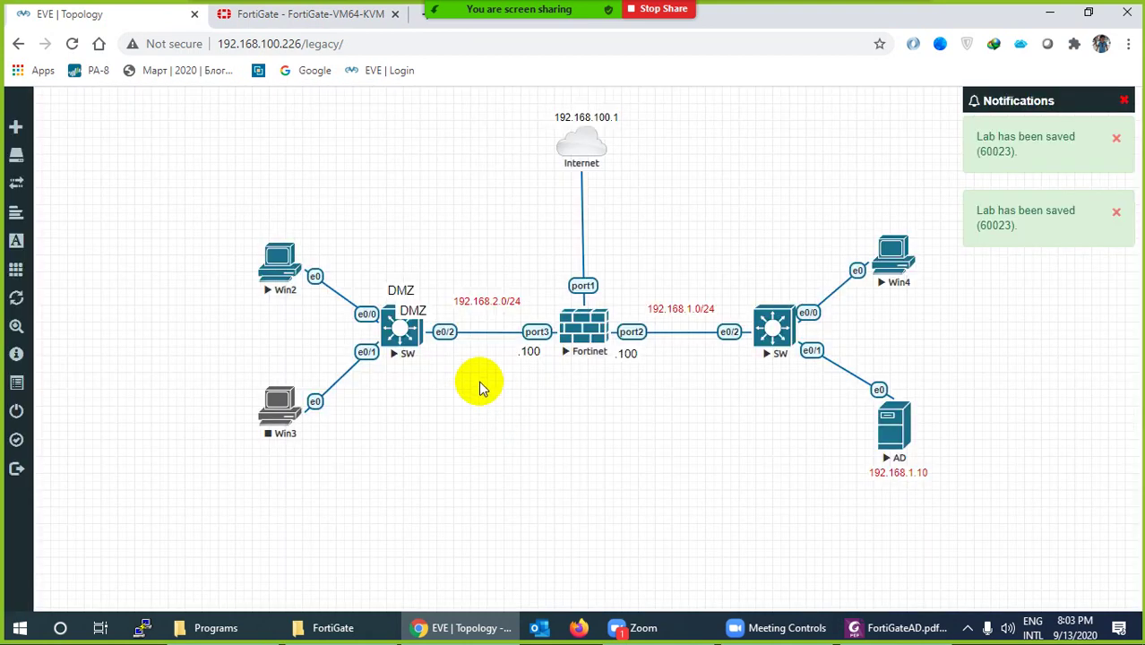
left_click_drag(412, 309, 775, 289)
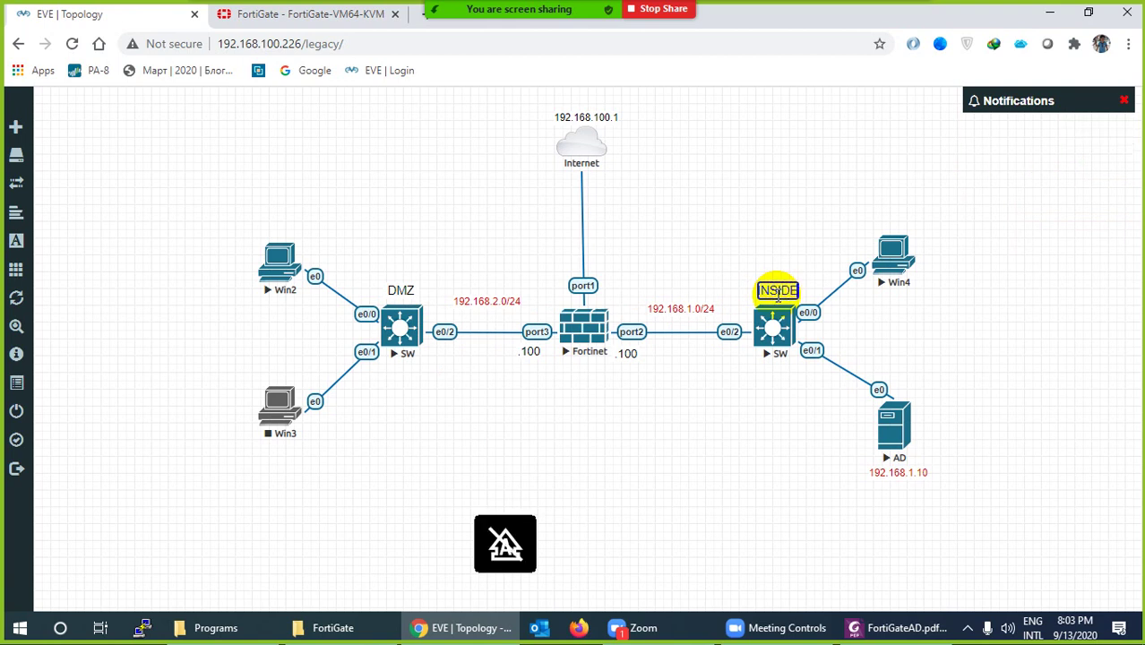
left_click(791, 225)
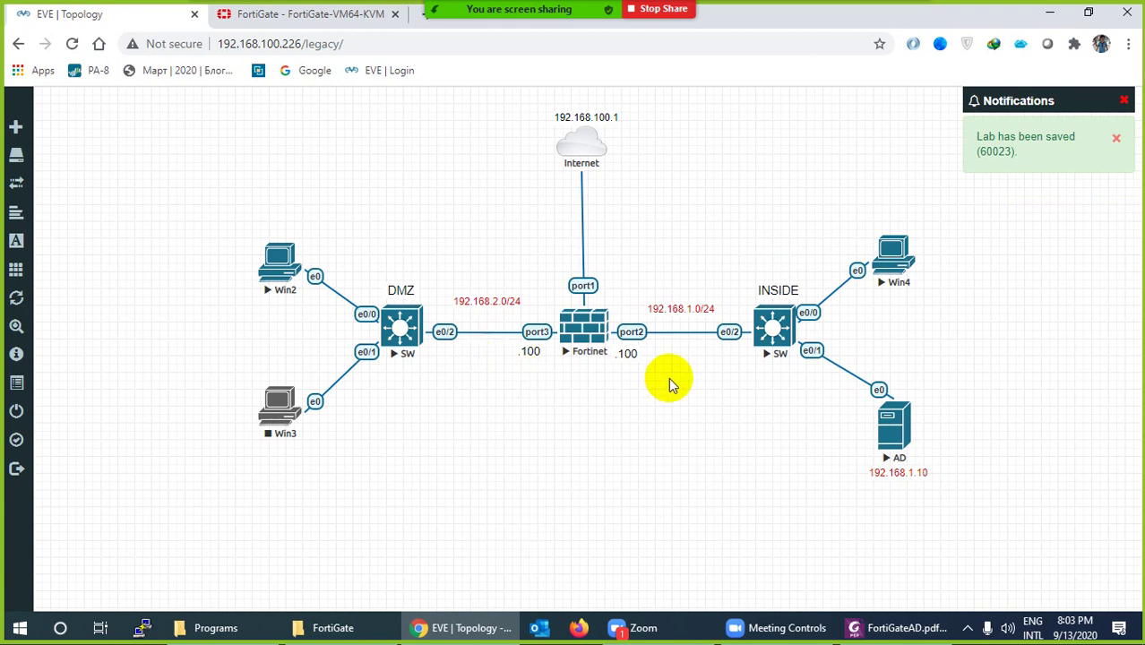
left_click(782, 293)
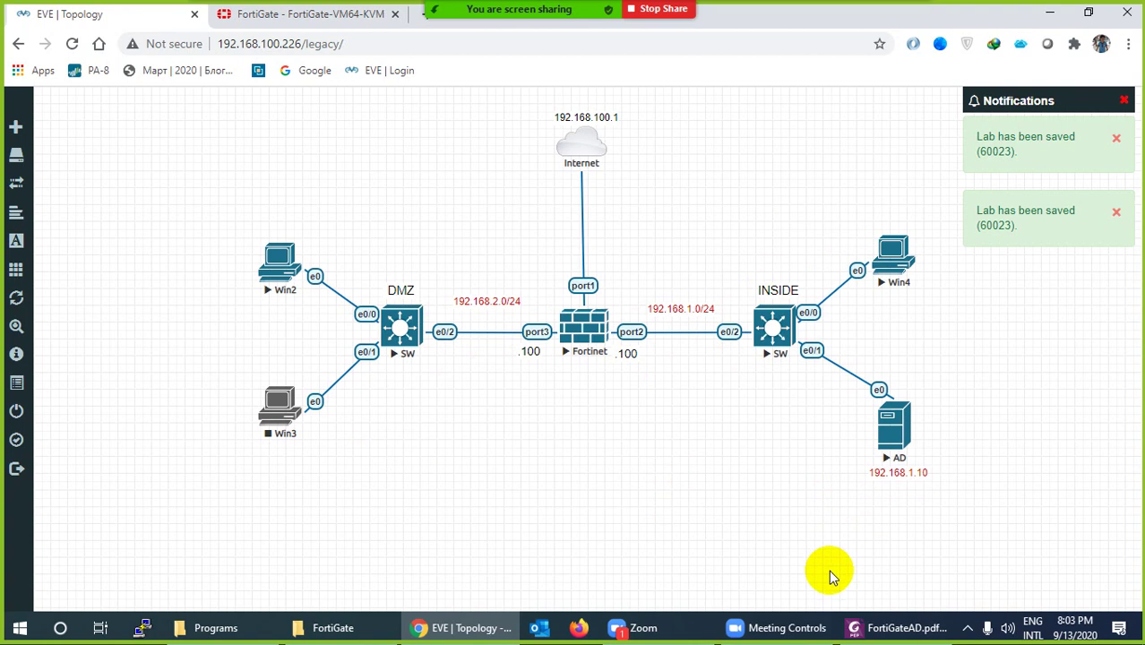
Complete the FortiGate setup wizard with hostname FG and return to the dashboard
left_click(309, 15)
left_click(806, 316)
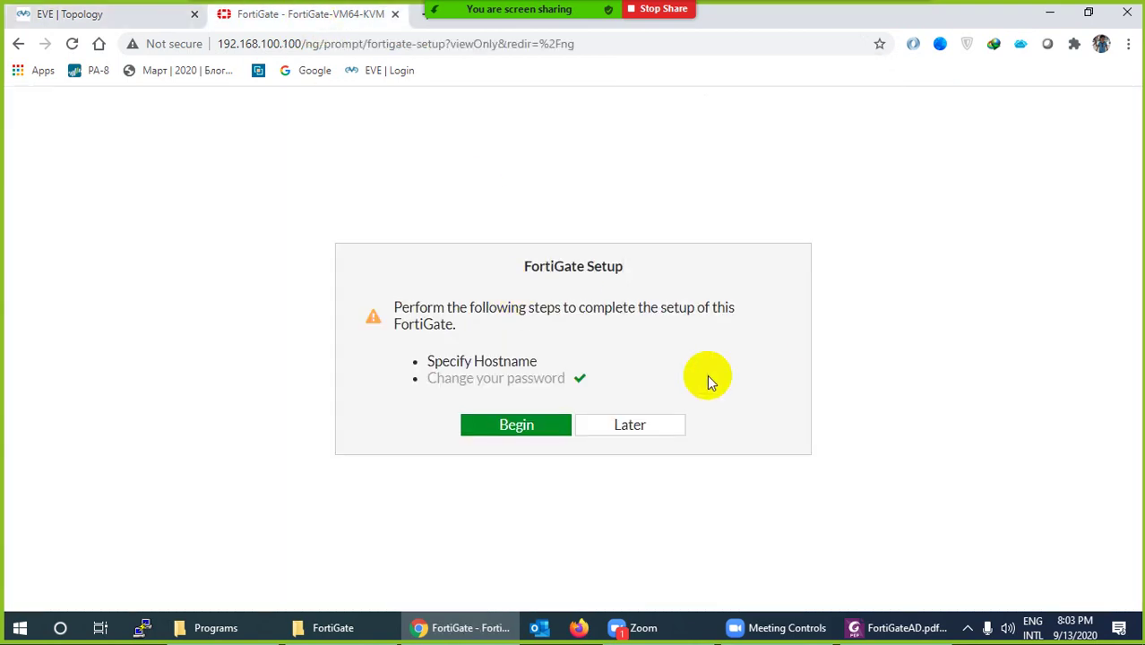
left_click(514, 424)
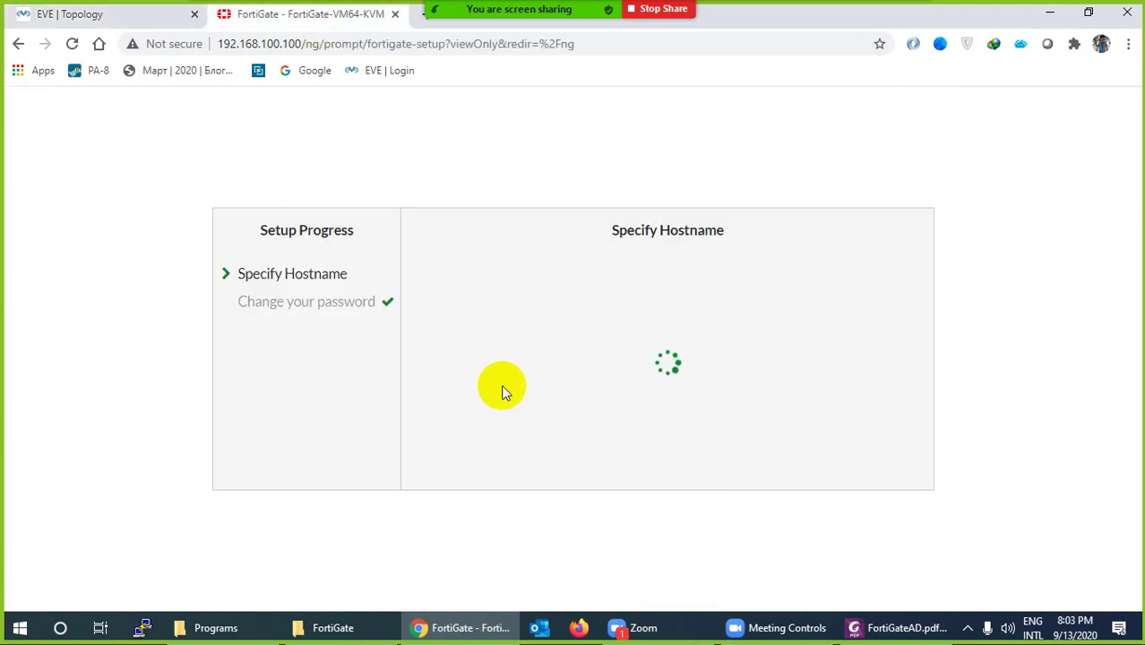
left_click(638, 392)
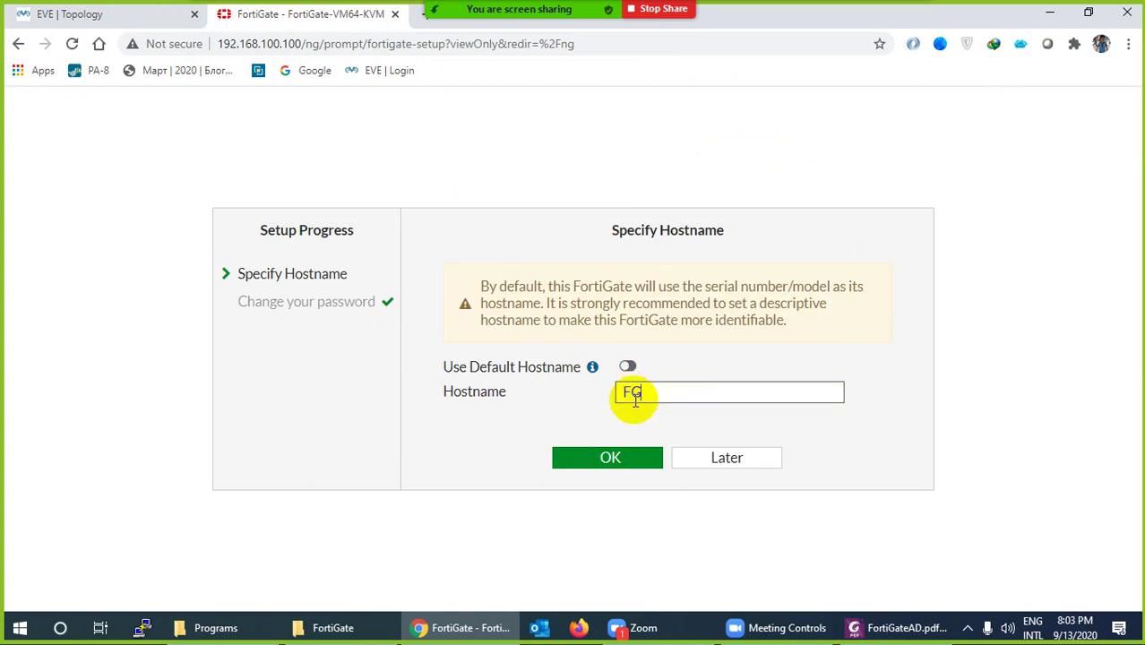
left_click(587, 458)
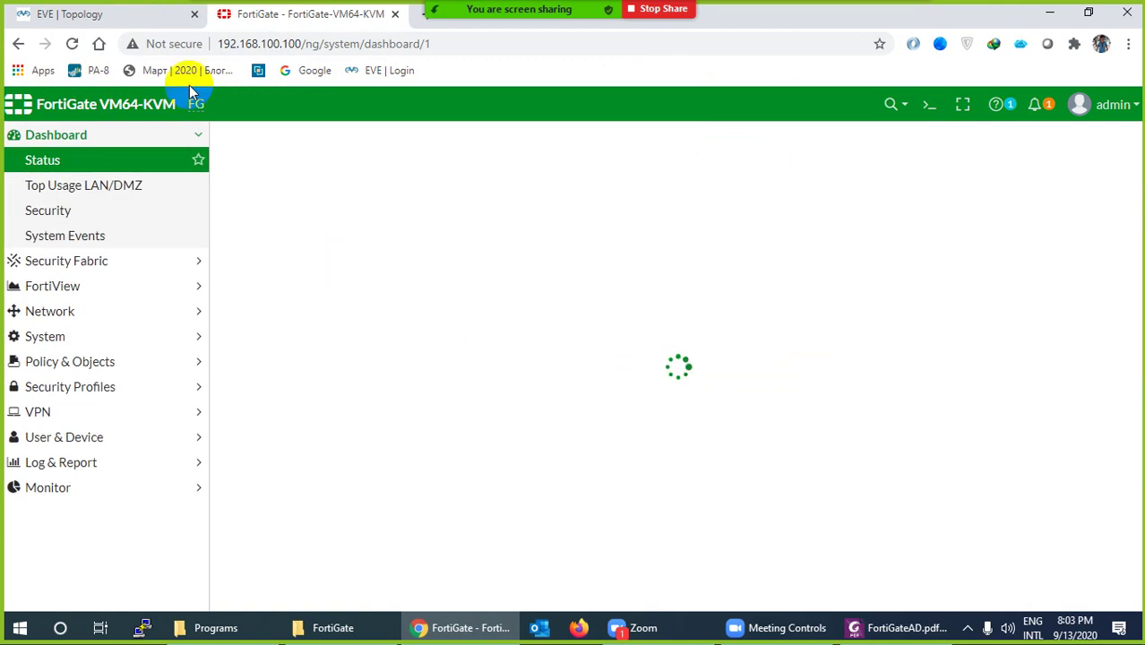
left_click(107, 16)
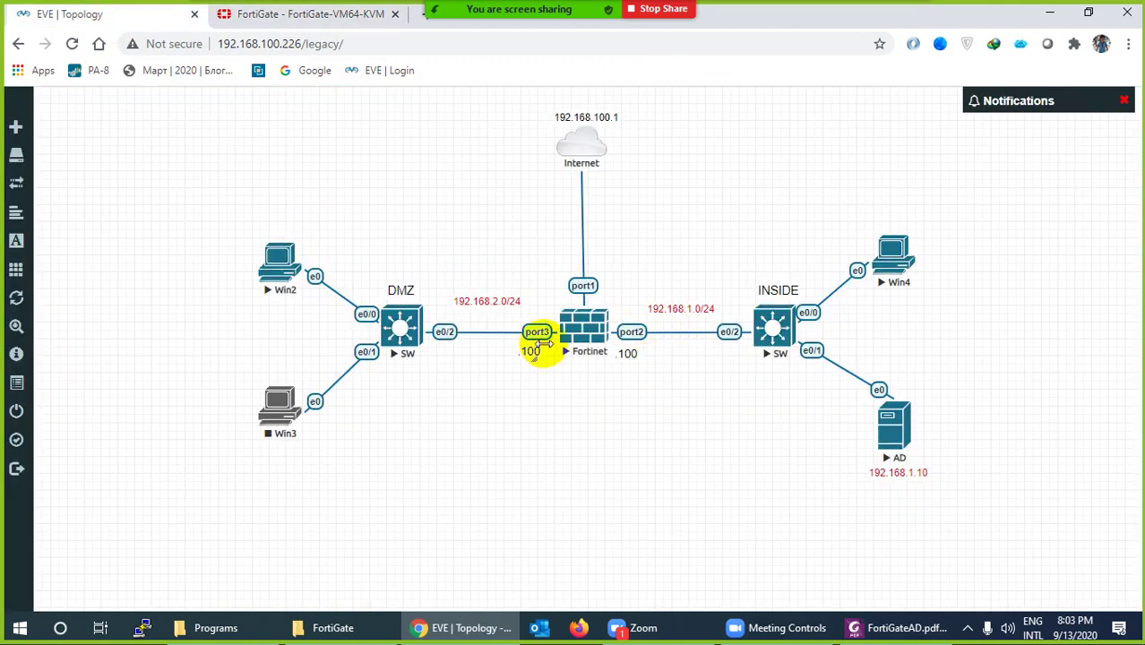
left_click(363, 17)
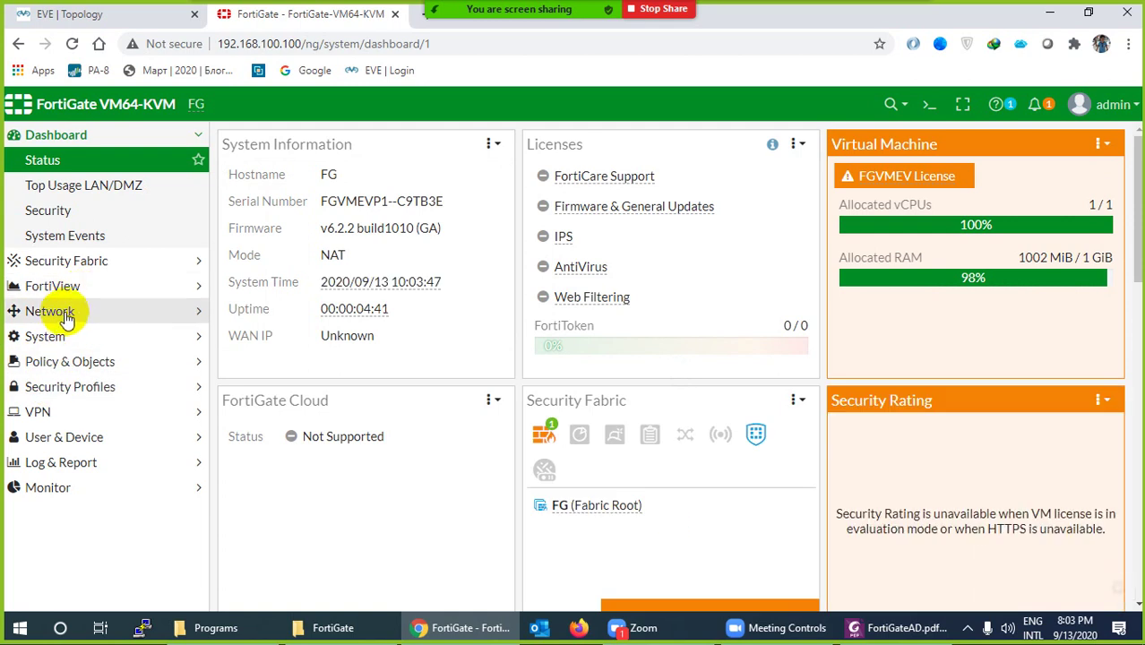
Under Network > Interfaces, give port1 the alias WAN and save it
left_click(63, 311)
left_click(90, 240)
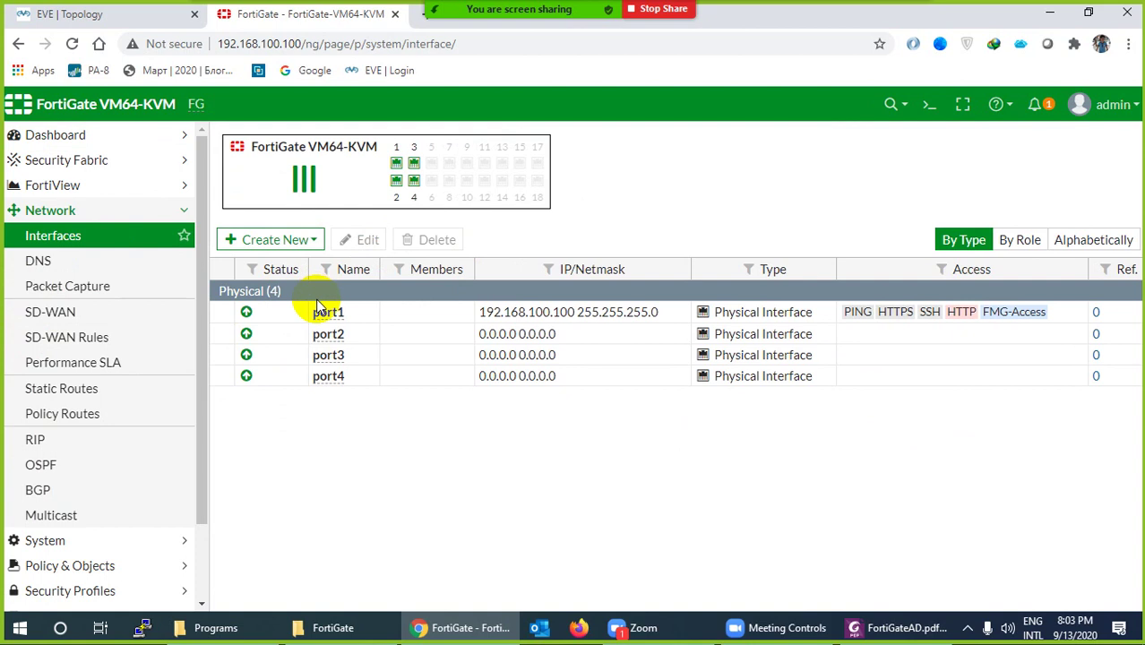
double_click(319, 319)
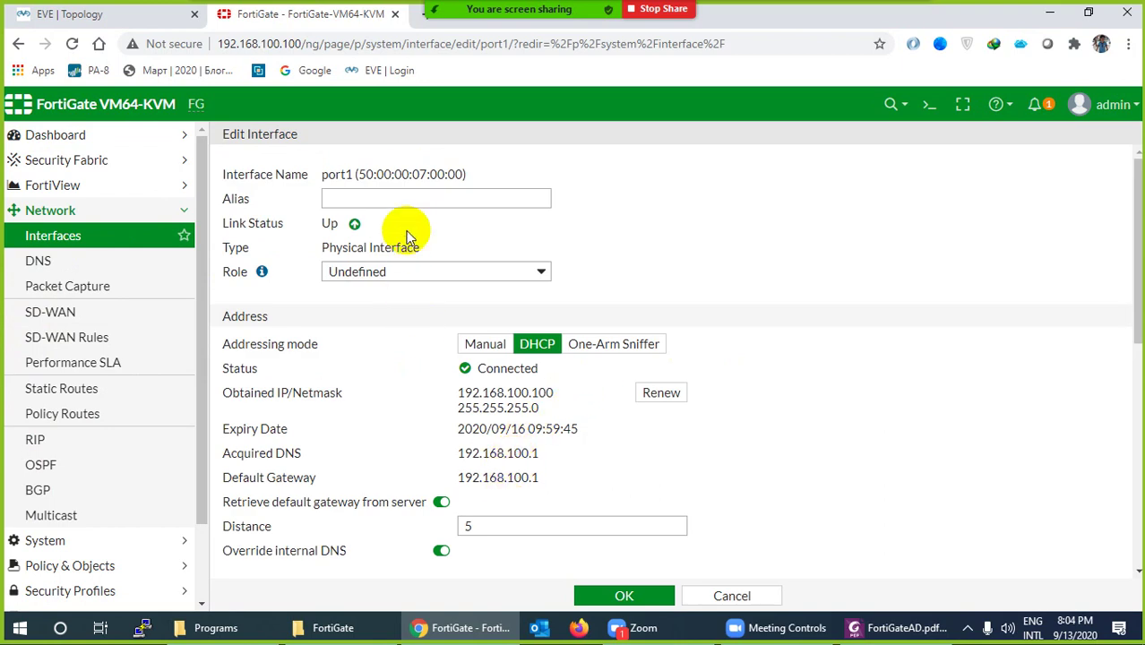
left_click(434, 199)
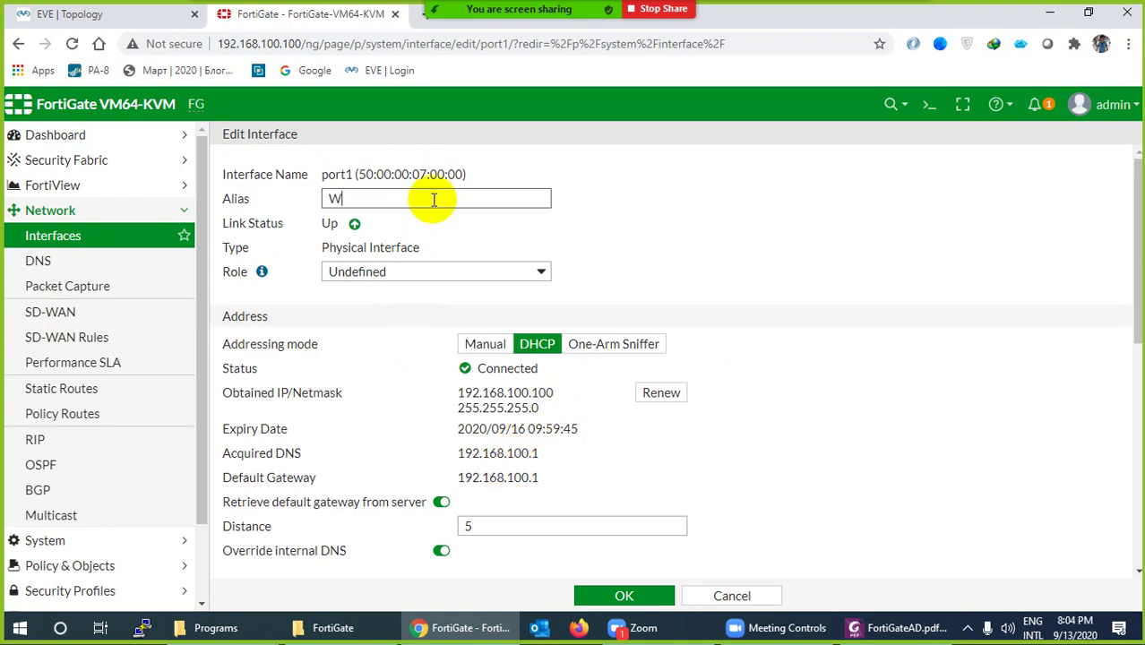
scroll(548, 412, "down", 2)
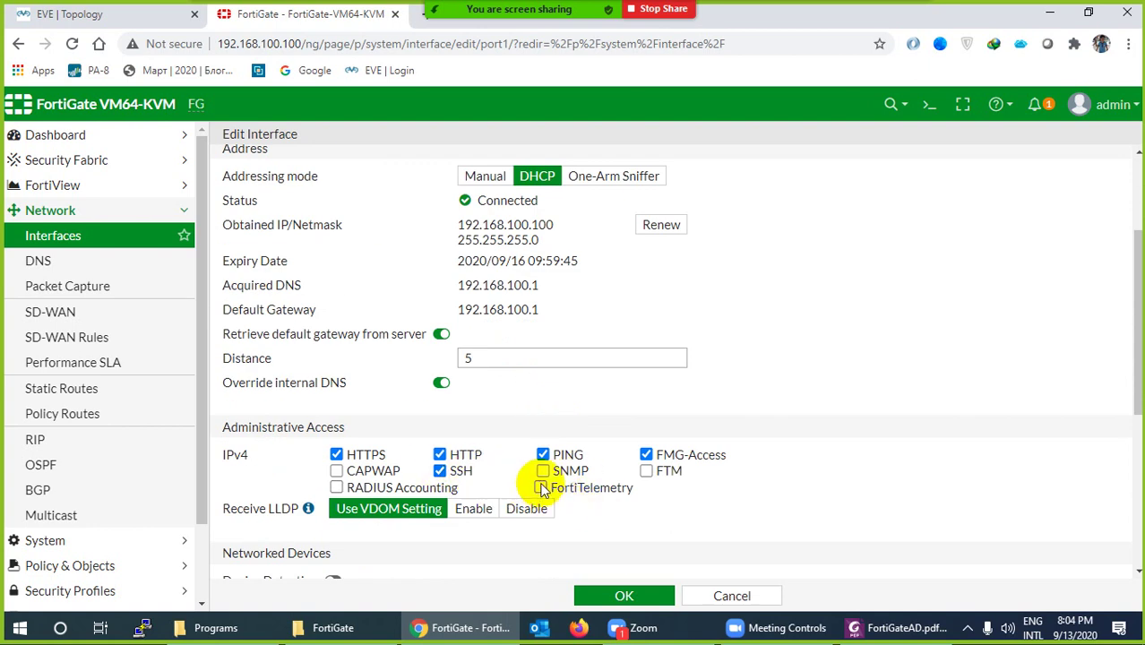
left_click(622, 595)
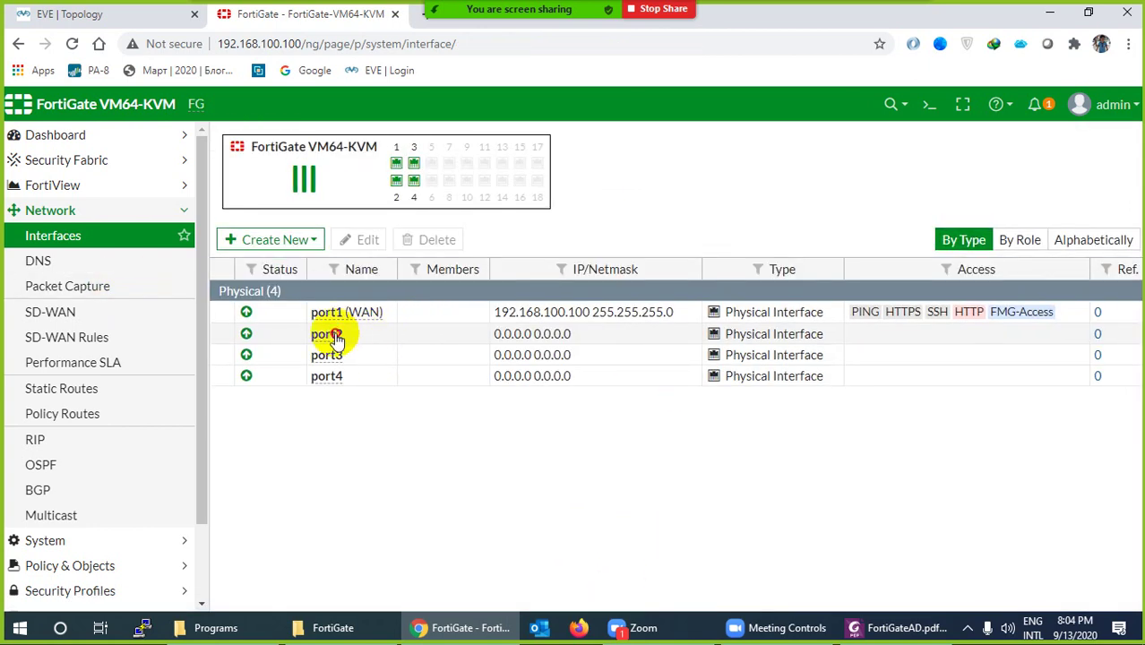
double_click(328, 335)
Check port2's subnet on the topology and set its address to 192.168.1.100/24
left_click(114, 16)
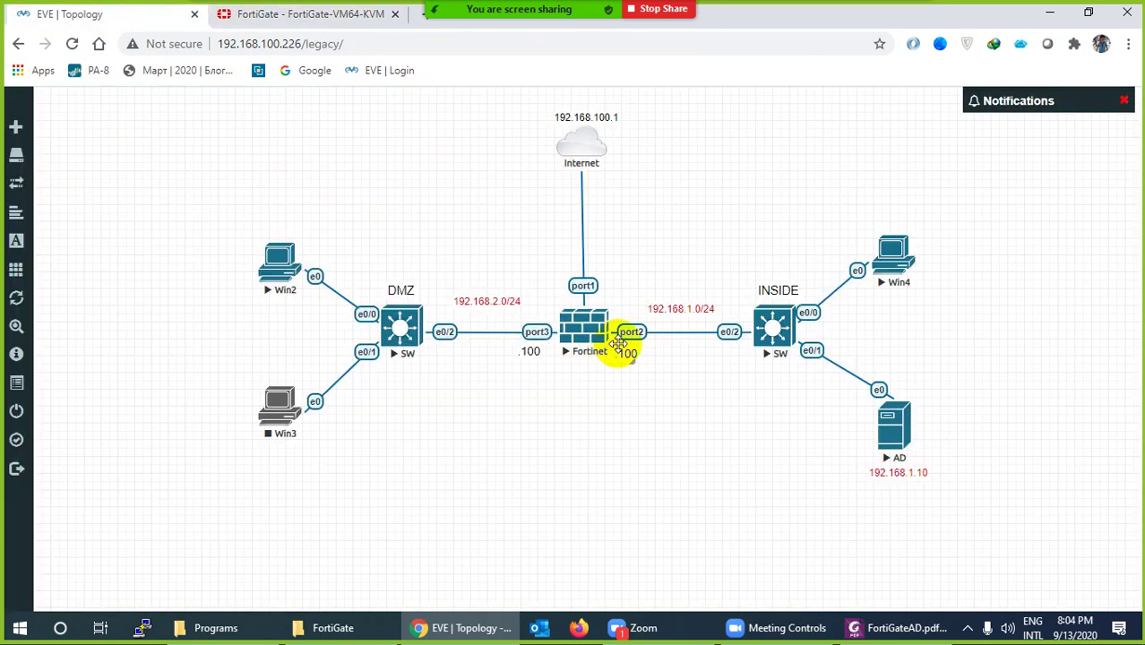
left_click(326, 18)
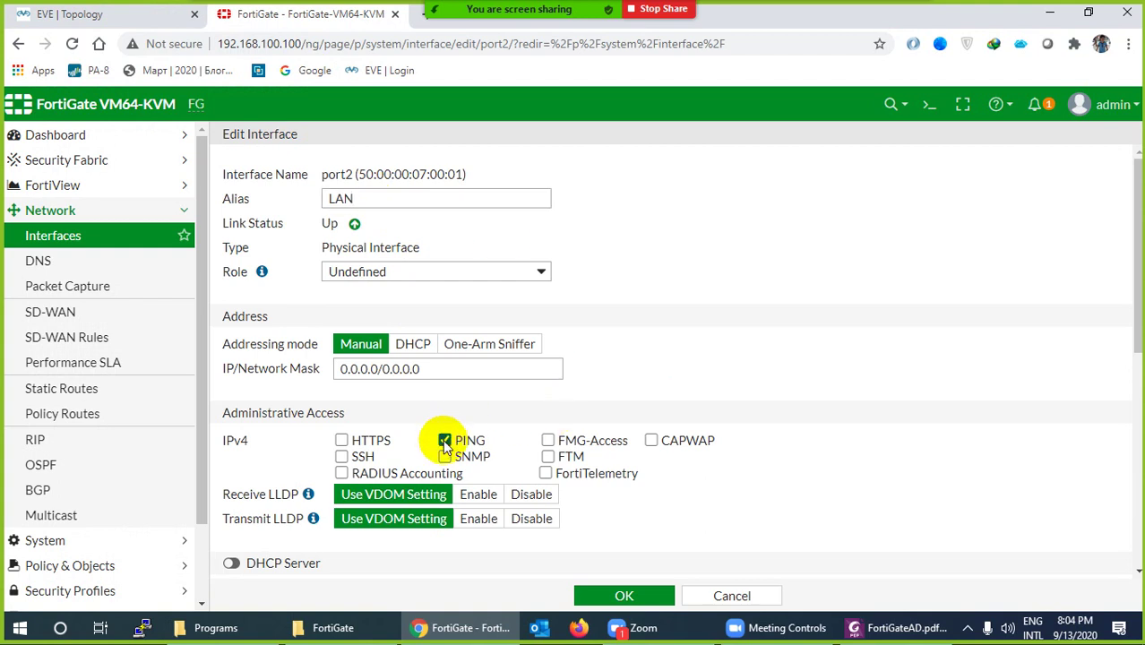
left_click_drag(437, 368, 341, 372)
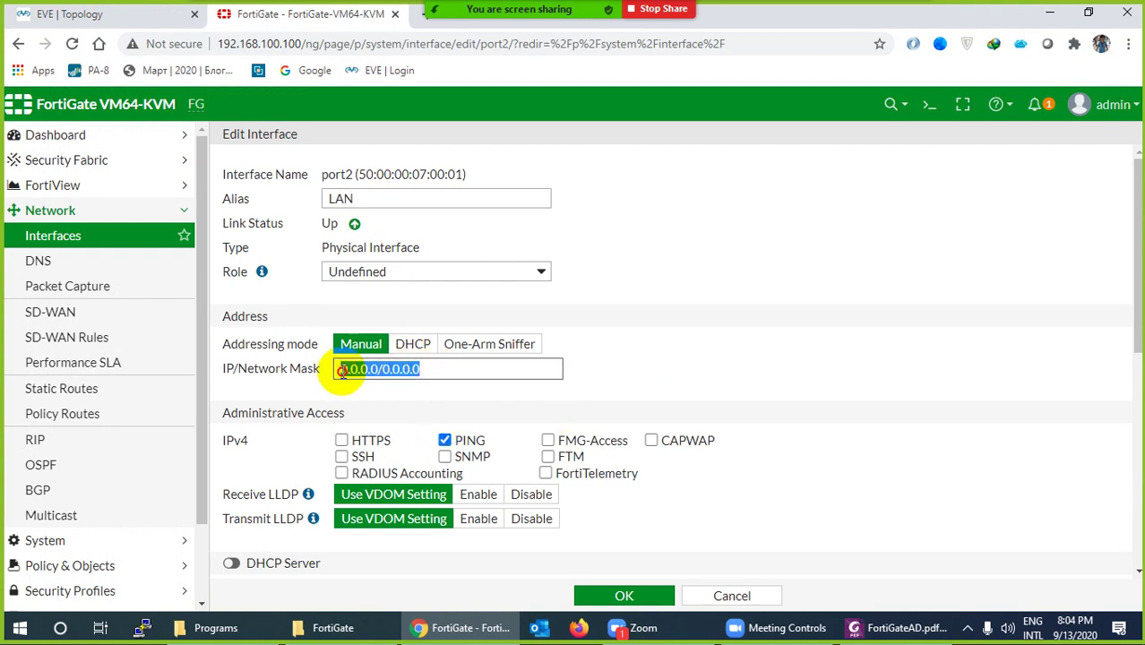
type("192.168.1.100")
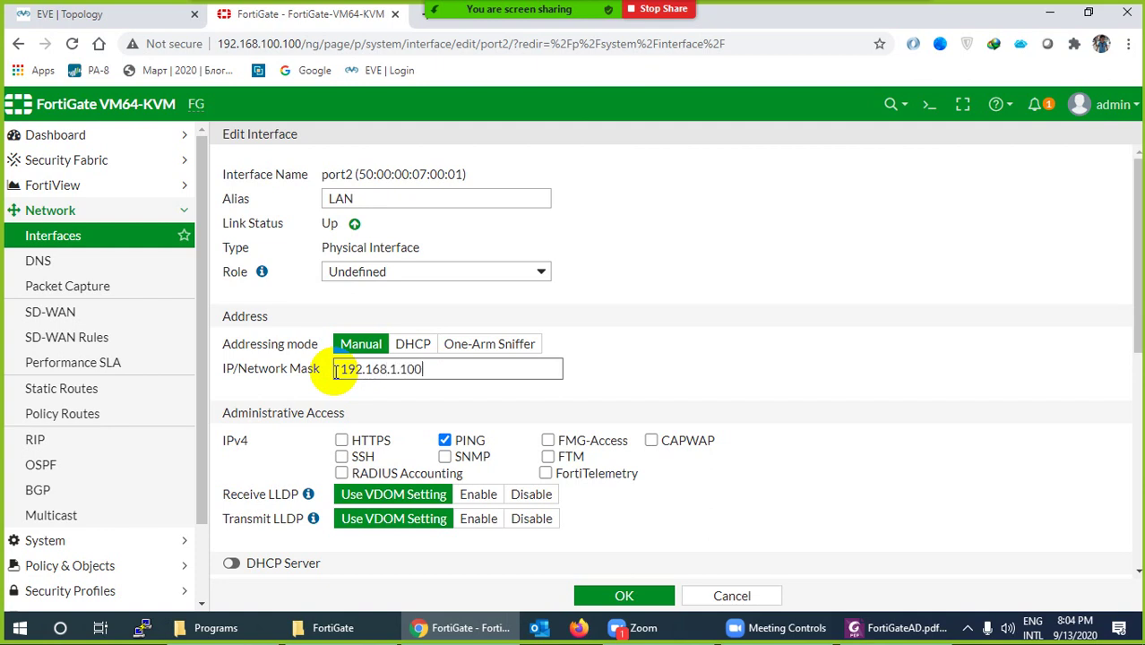
type("/24")
left_click_drag(440, 369, 333, 369)
key("ctrl+c")
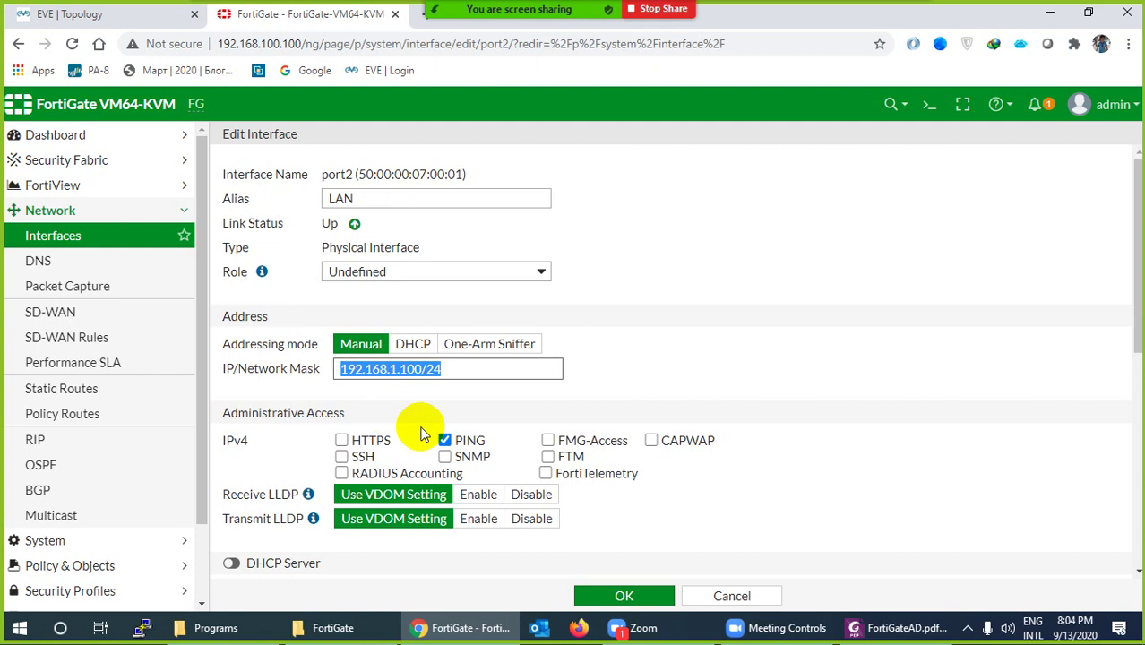
Enable port2's DHCP server, delete the 192.168.1.101–192.168.1.254 range, and save
scroll(423, 435, "down", 1)
scroll(304, 412, "down", 1)
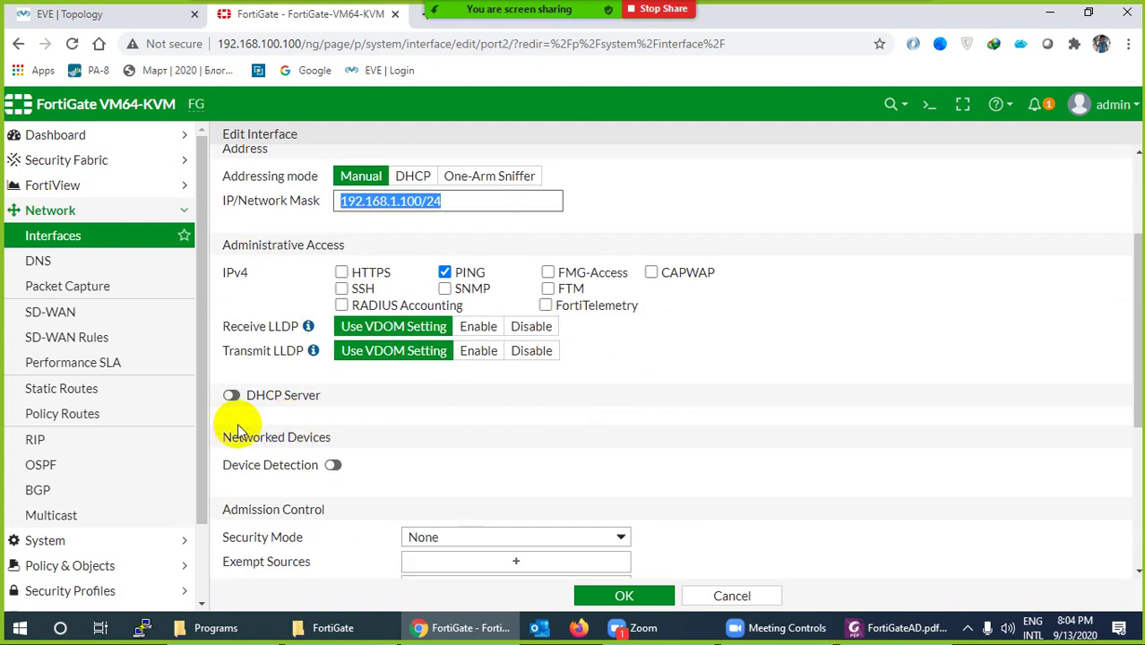
left_click(232, 396)
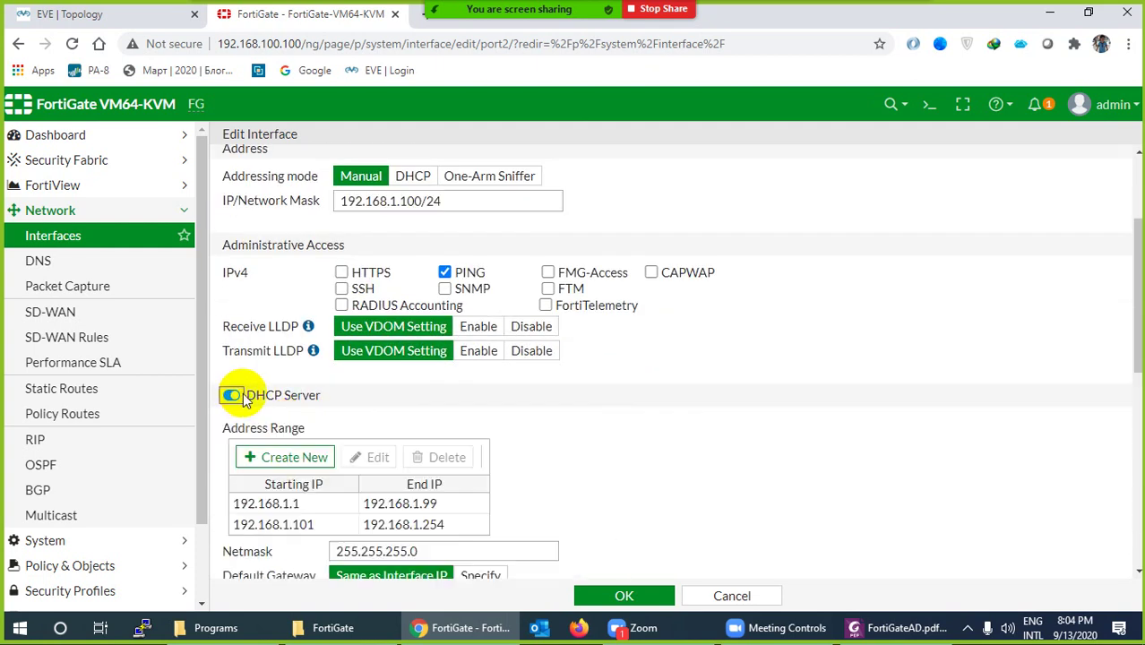
scroll(340, 442, "down", 1)
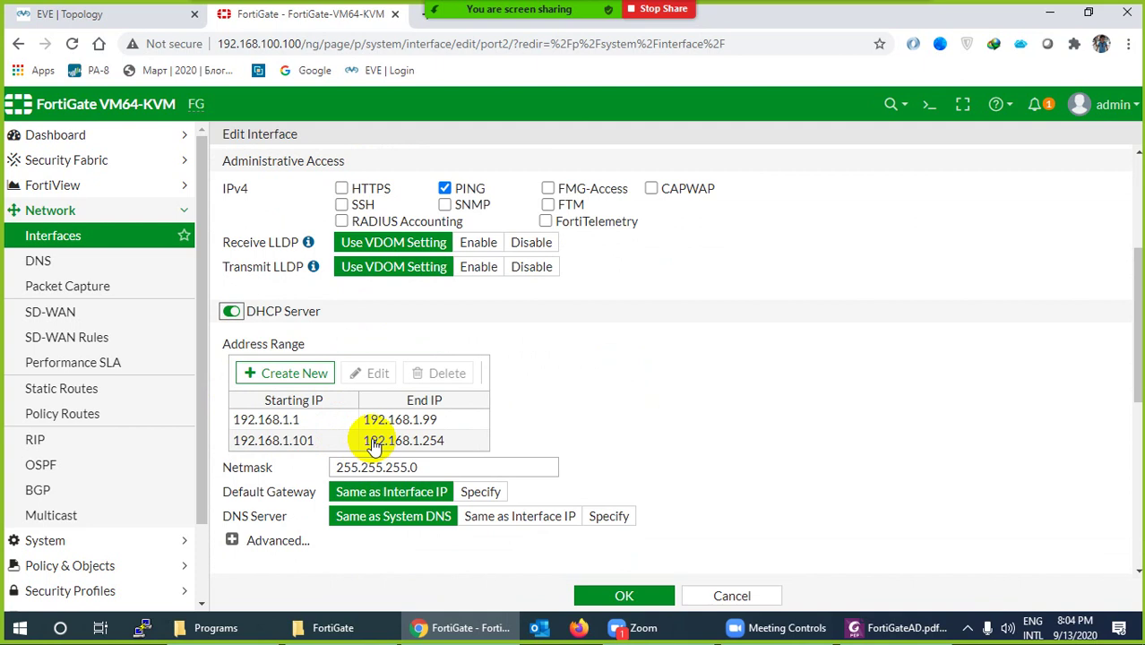
left_click(376, 439)
left_click(446, 377)
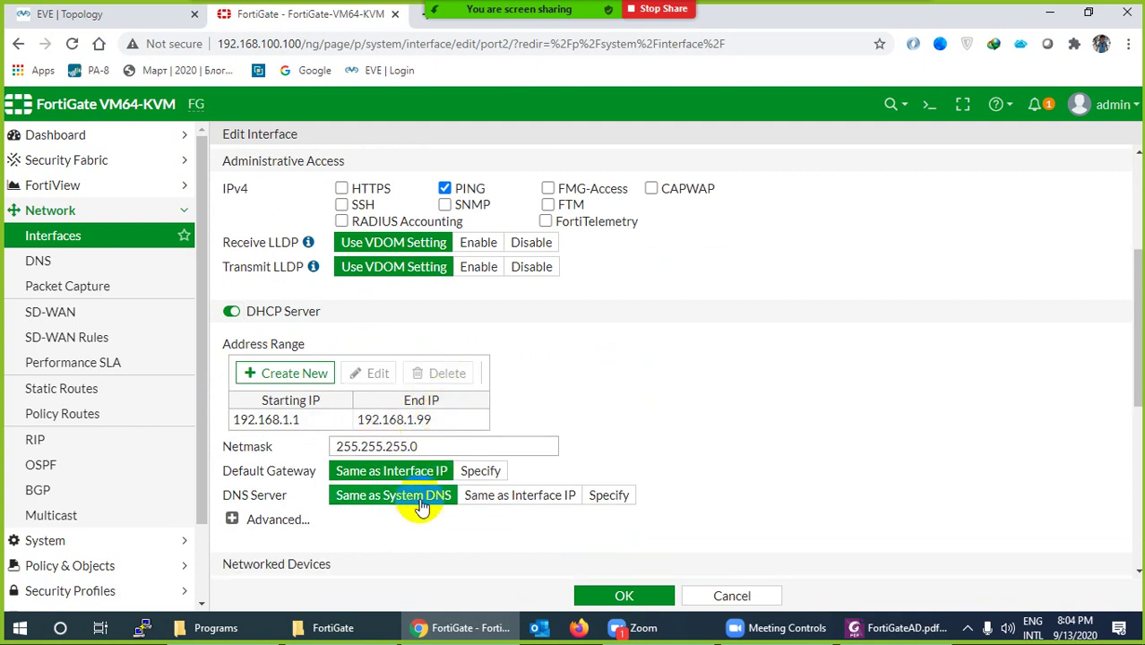
scroll(414, 507, "down", 2)
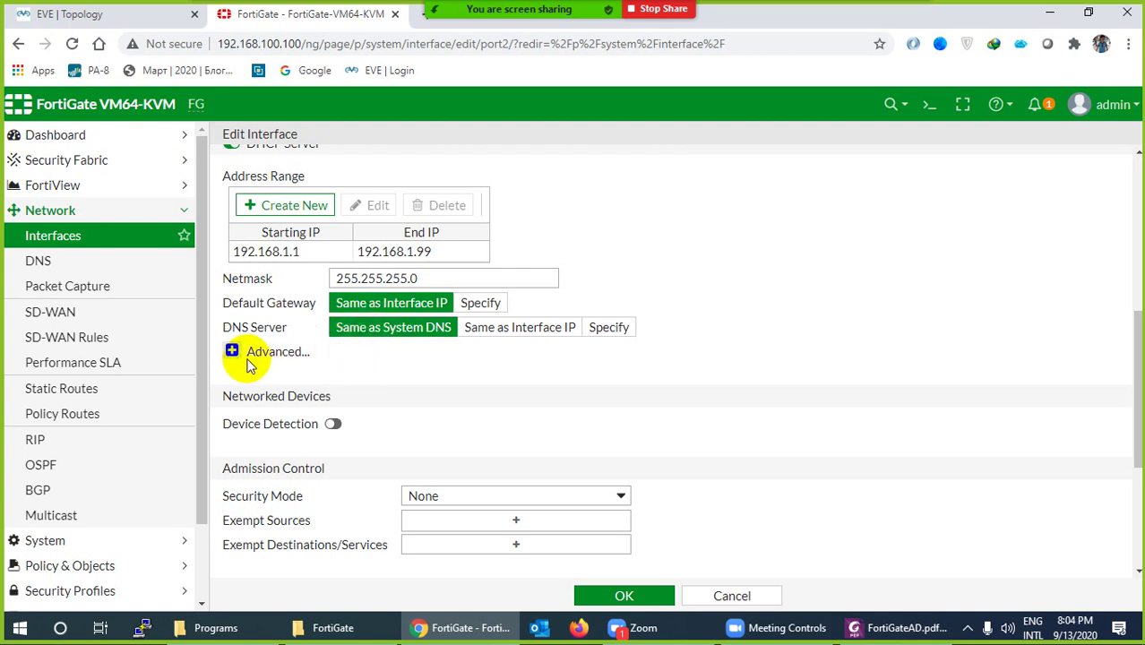
left_click(624, 593)
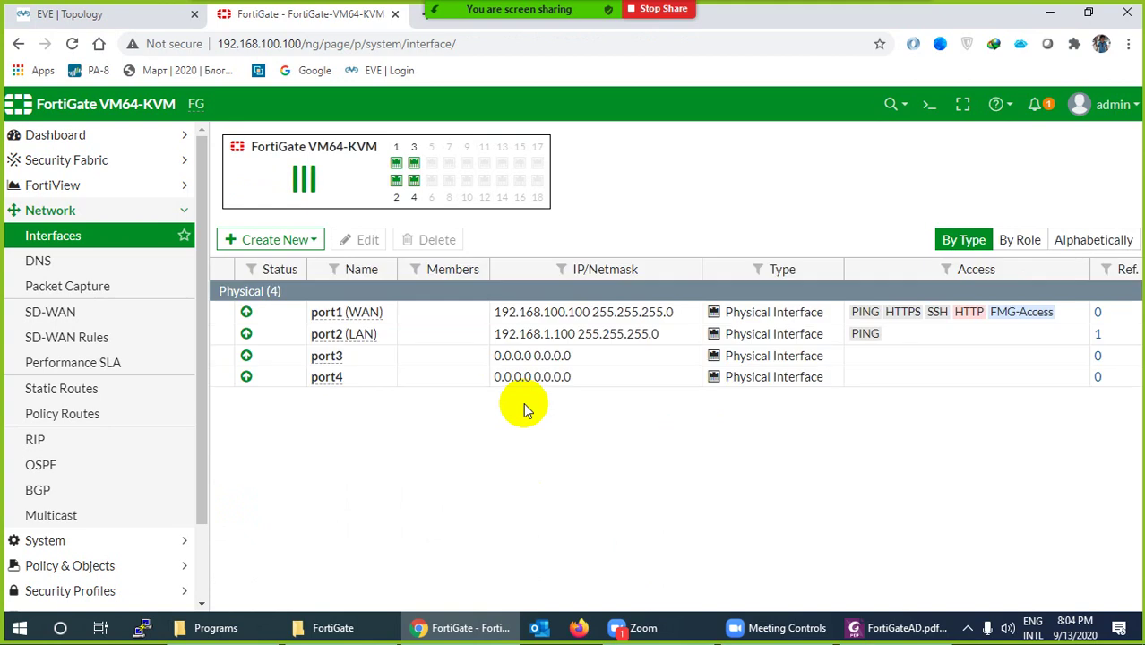
Give port3 the alias DMZ and the address 192.168.2.100/24
double_click(328, 356)
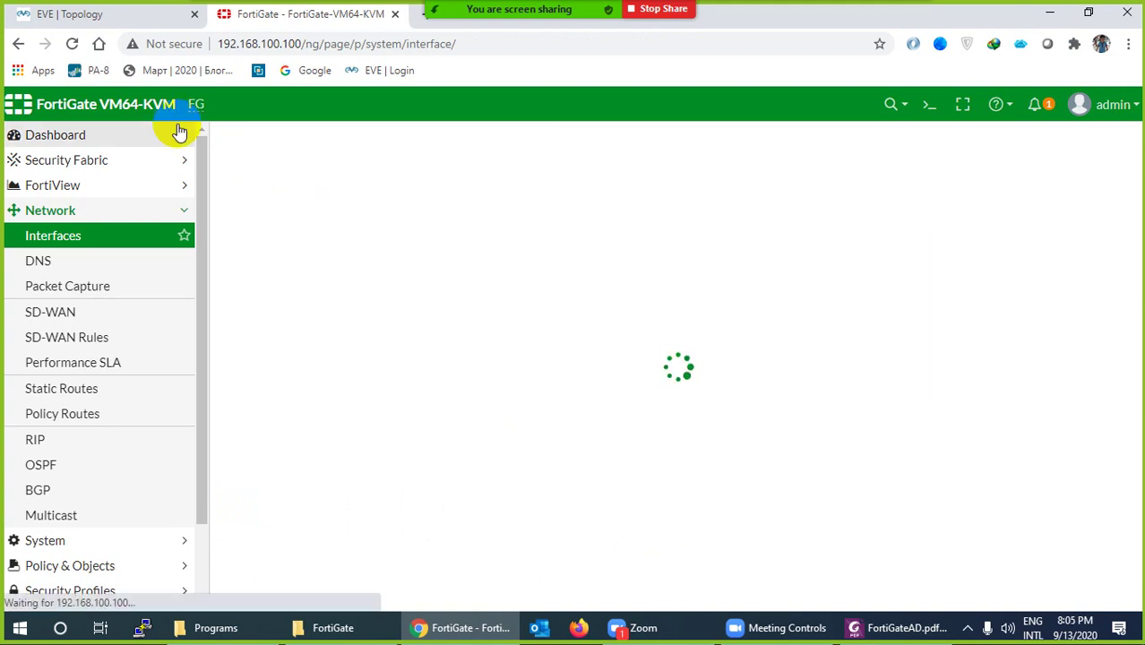
left_click(149, 14)
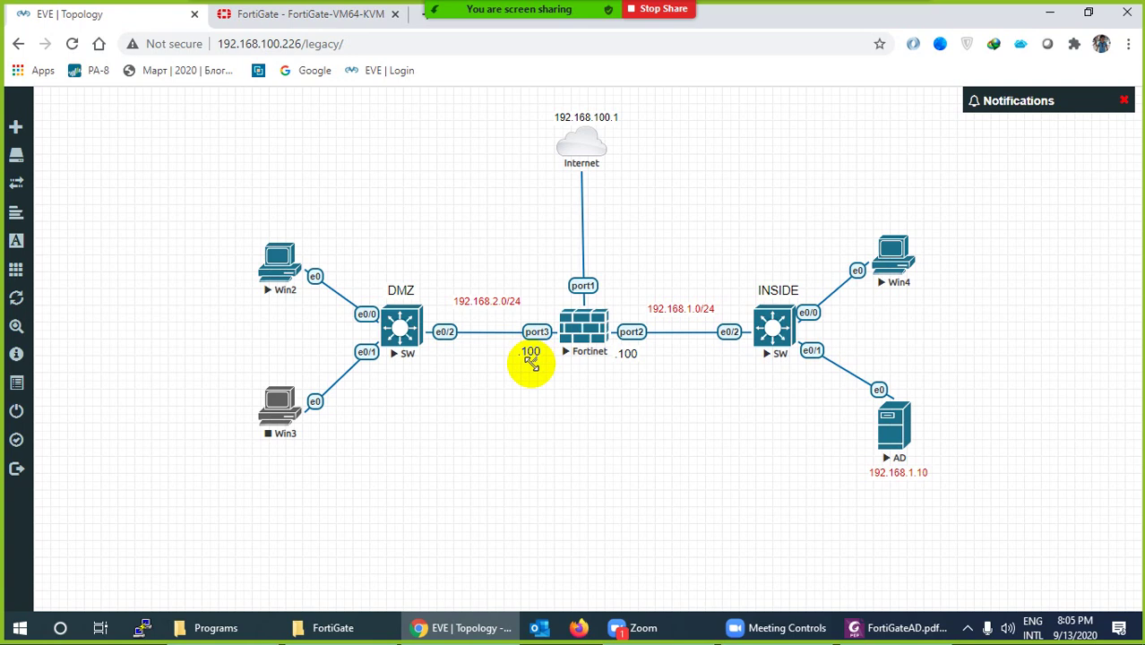
left_click(354, 14)
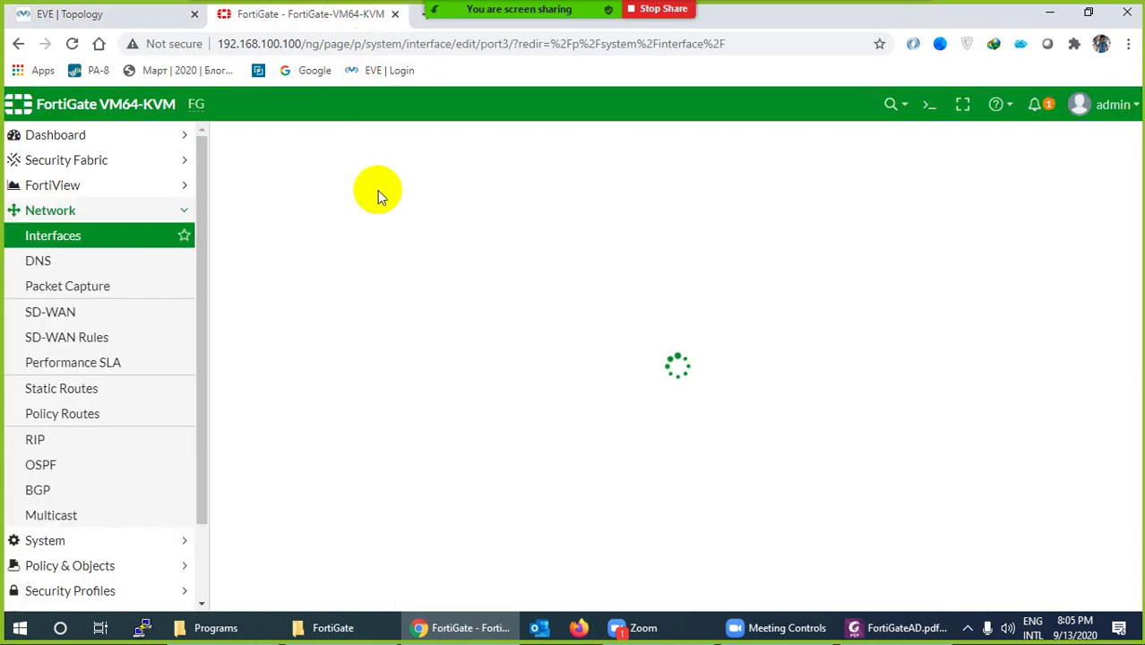
left_click(391, 198)
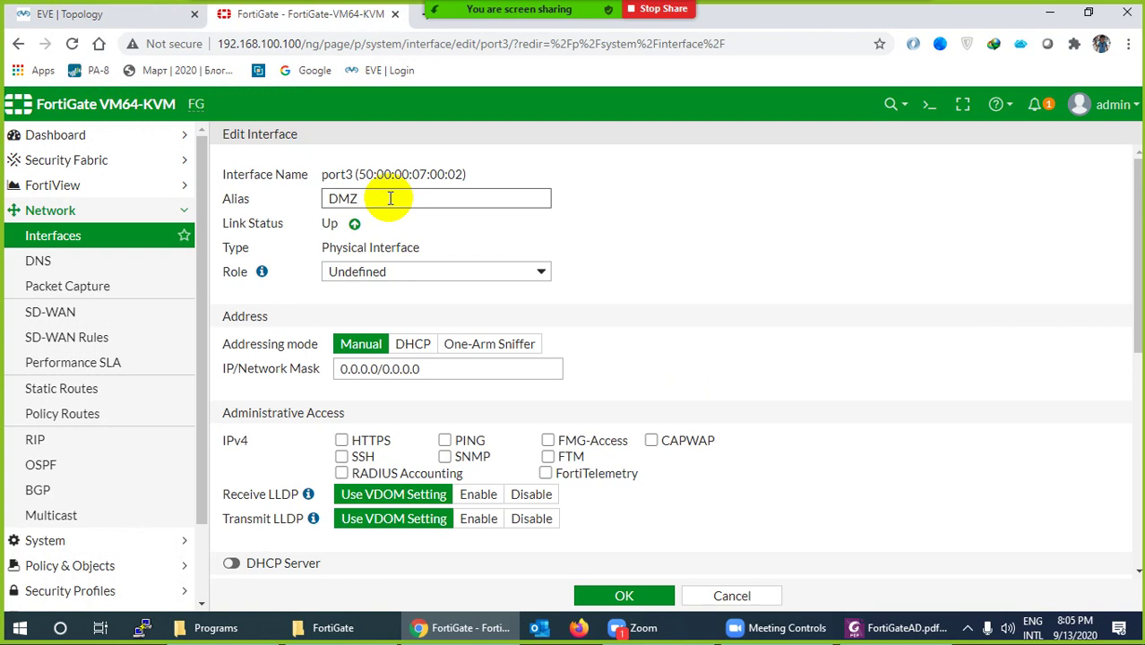
type("DMZ")
left_click_drag(428, 369, 331, 372)
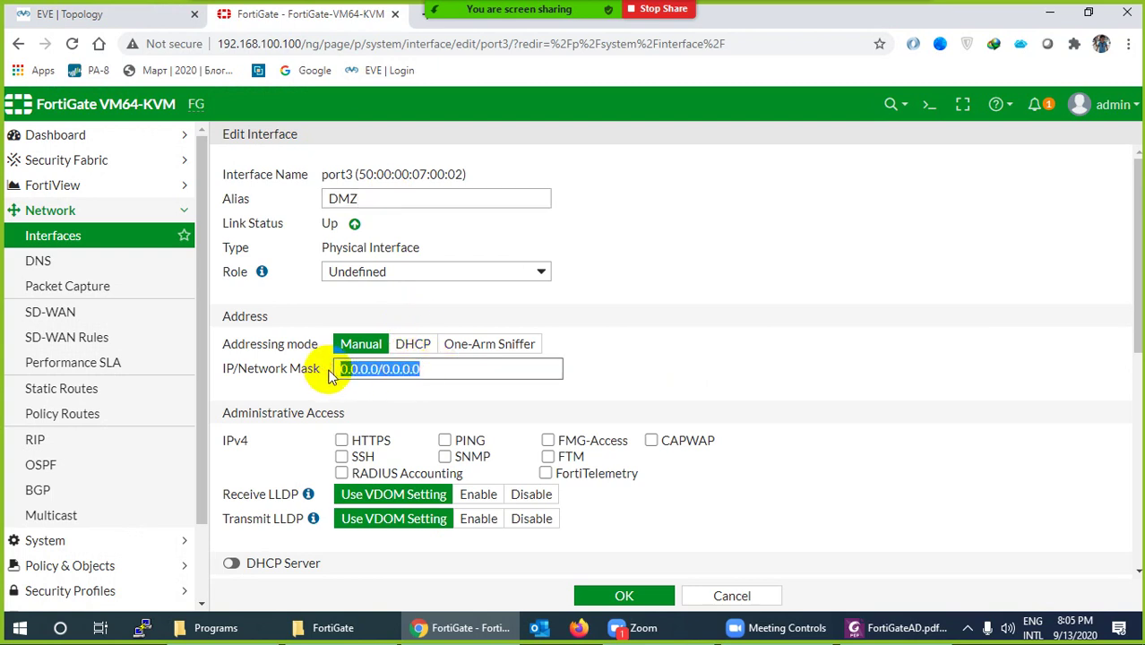
key("ctrl+v")
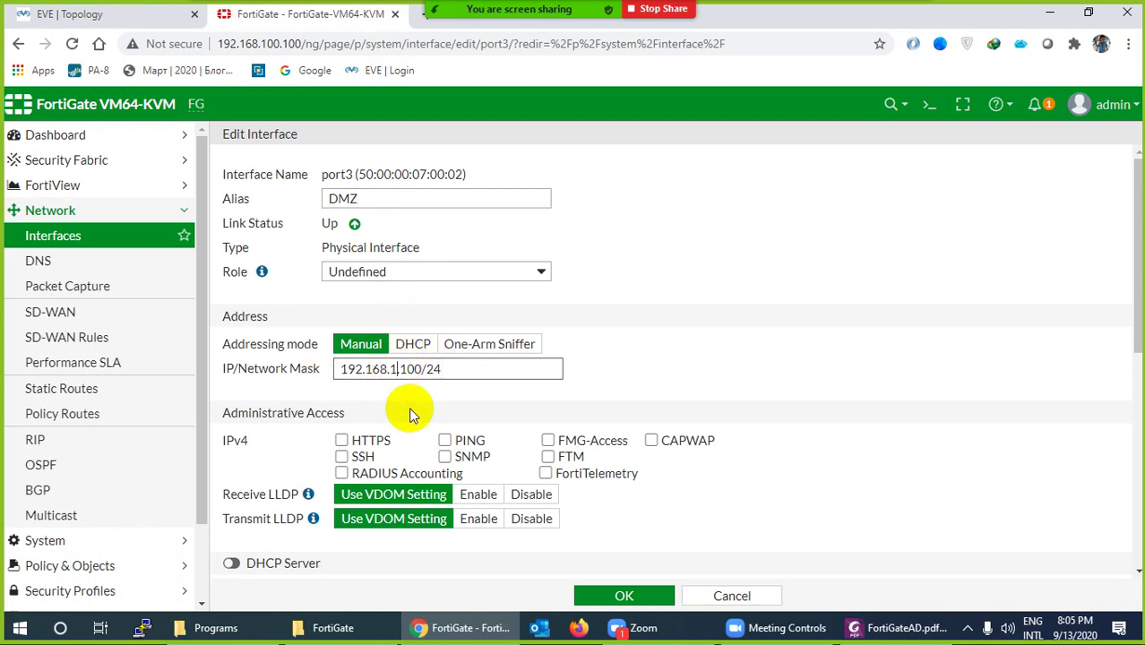
type("2")
Allow PING on port3, enable DHCP with only 192.168.2.1–192.168.2.99, and save
scroll(466, 429, "down", 1)
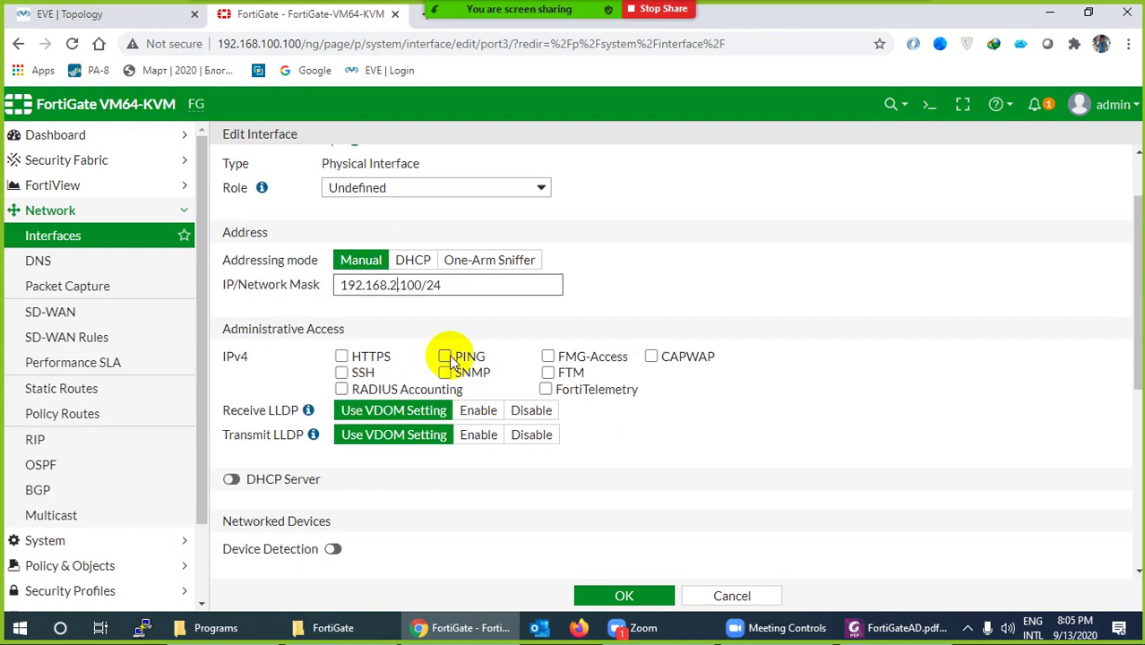
left_click(445, 357)
scroll(403, 412, "down", 2)
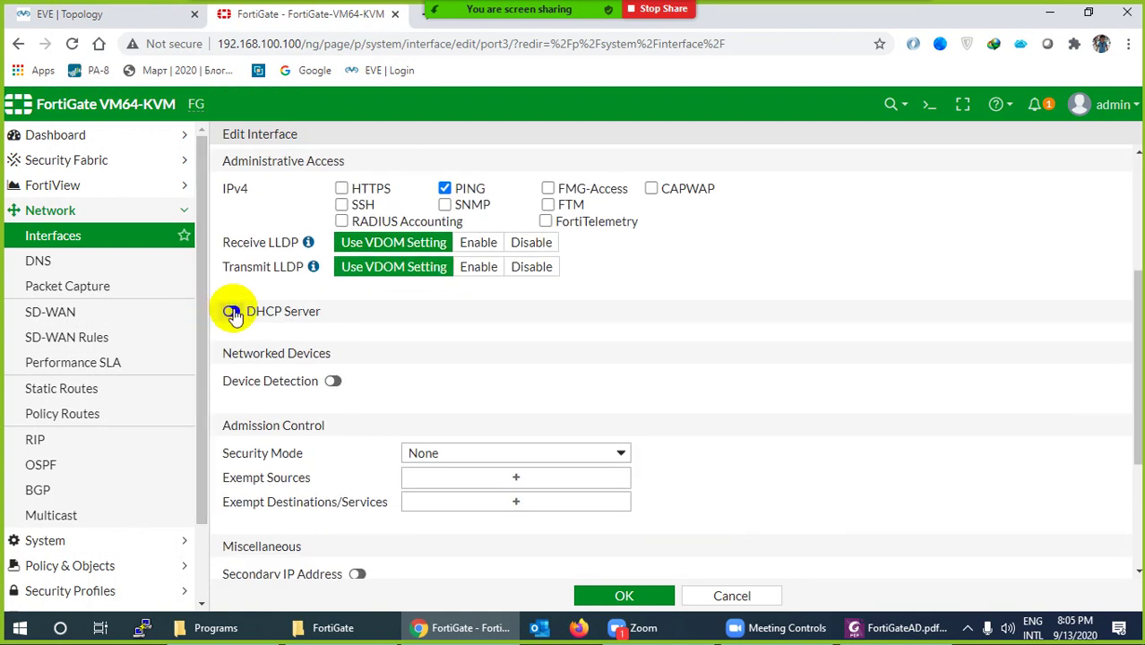
left_click(231, 310)
left_click(389, 439)
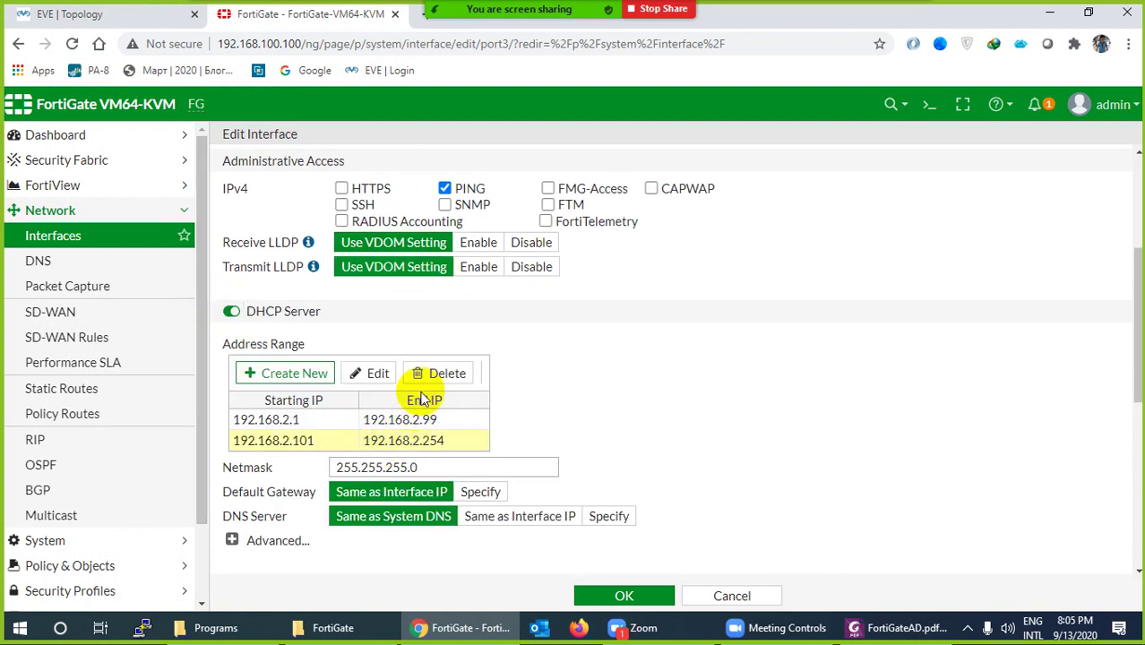
left_click(444, 374)
scroll(412, 465, "down", 2)
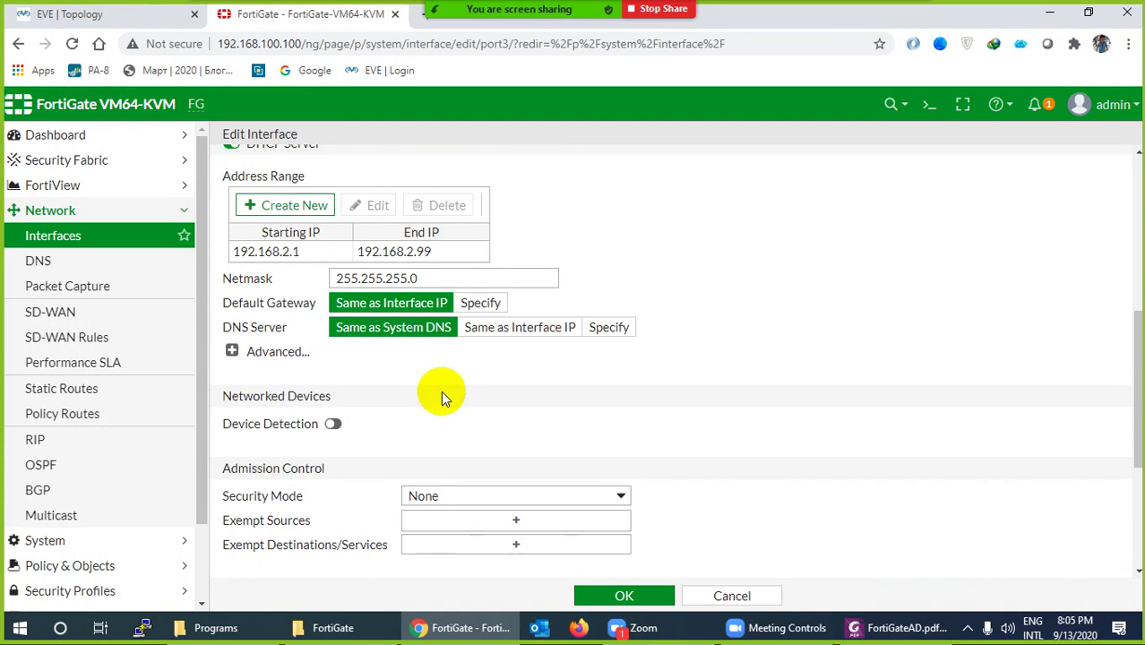
left_click(618, 597)
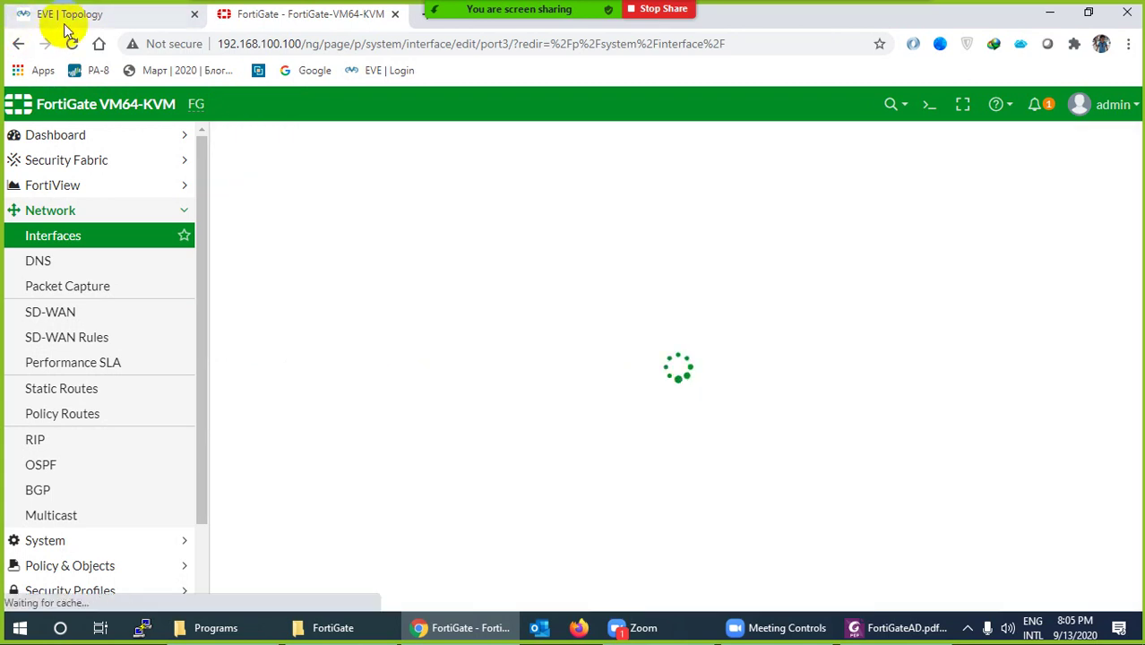
left_click(67, 14)
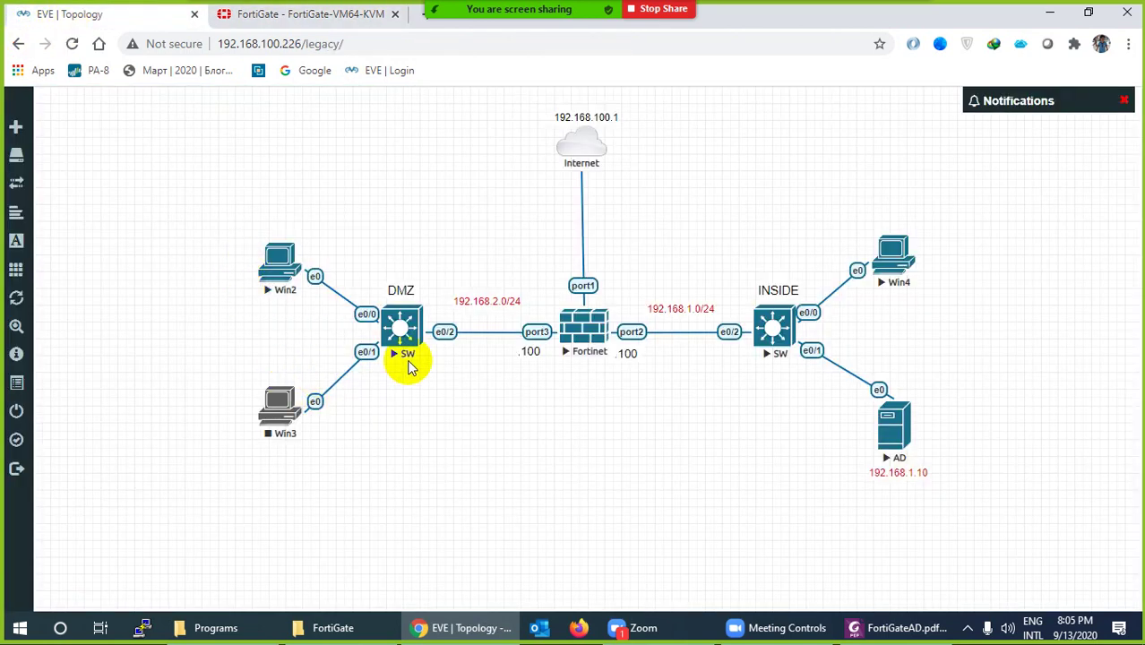
Verify port3 lists 192.168.2.100 among the interfaces, then go to Network > DNS
left_click(329, 16)
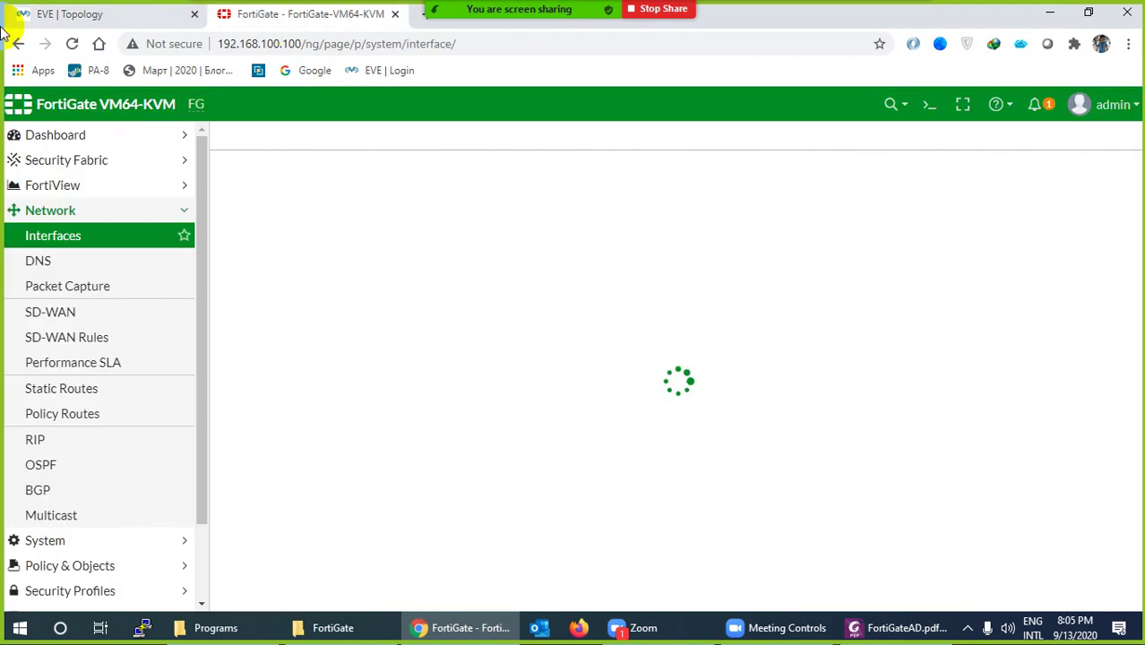
left_click(151, 19)
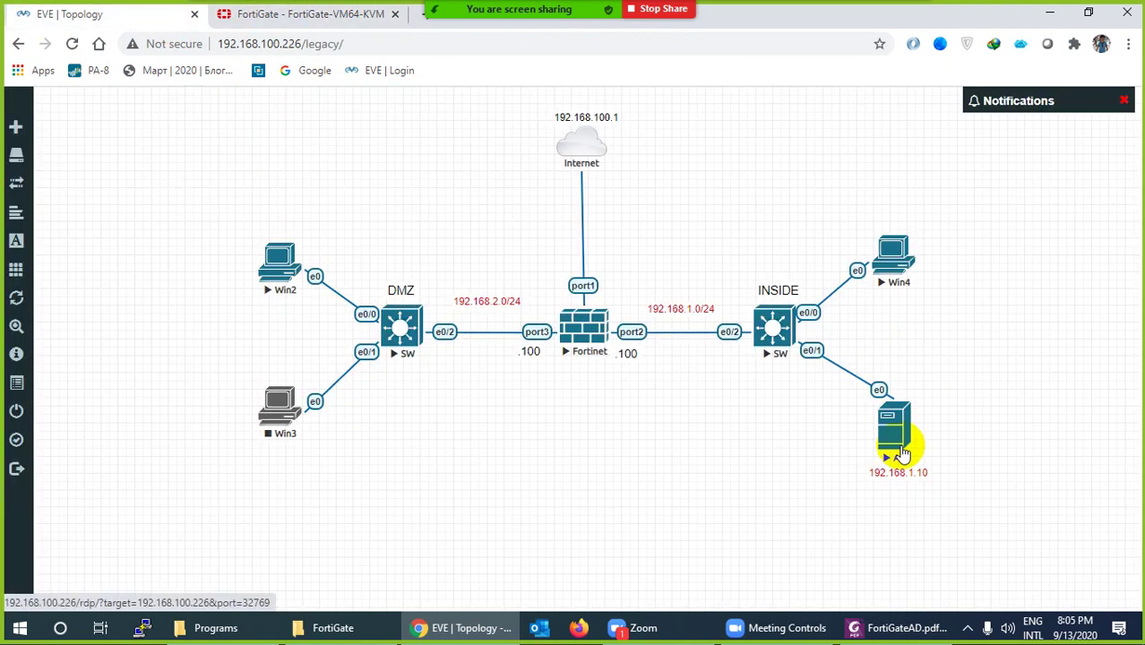
left_click(337, 20)
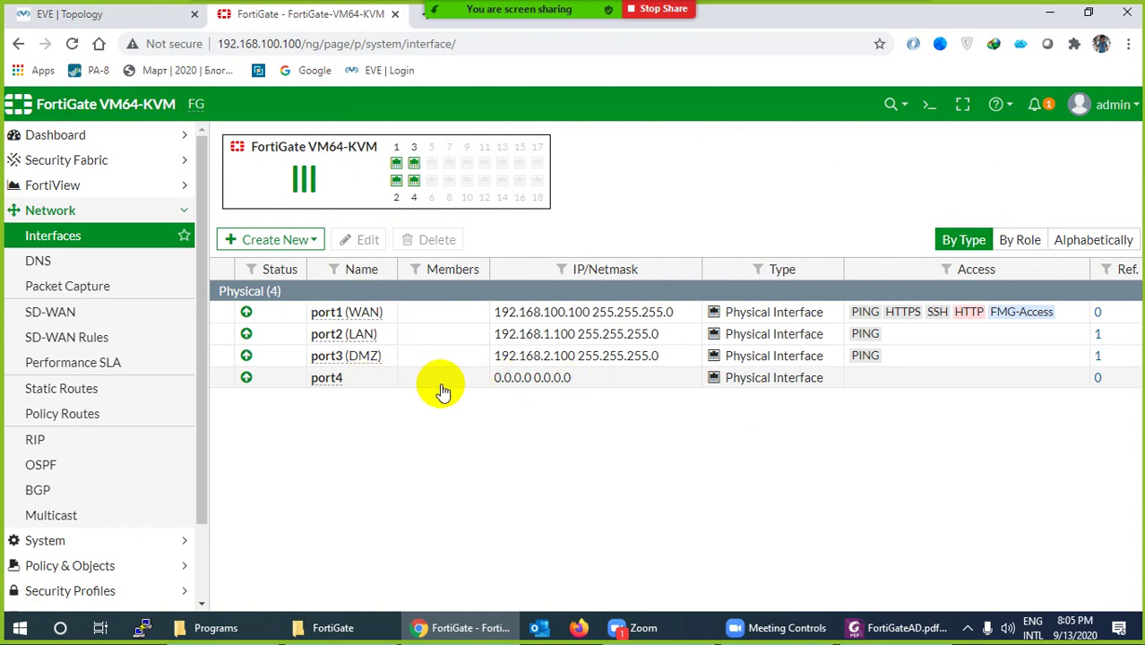
left_click(31, 260)
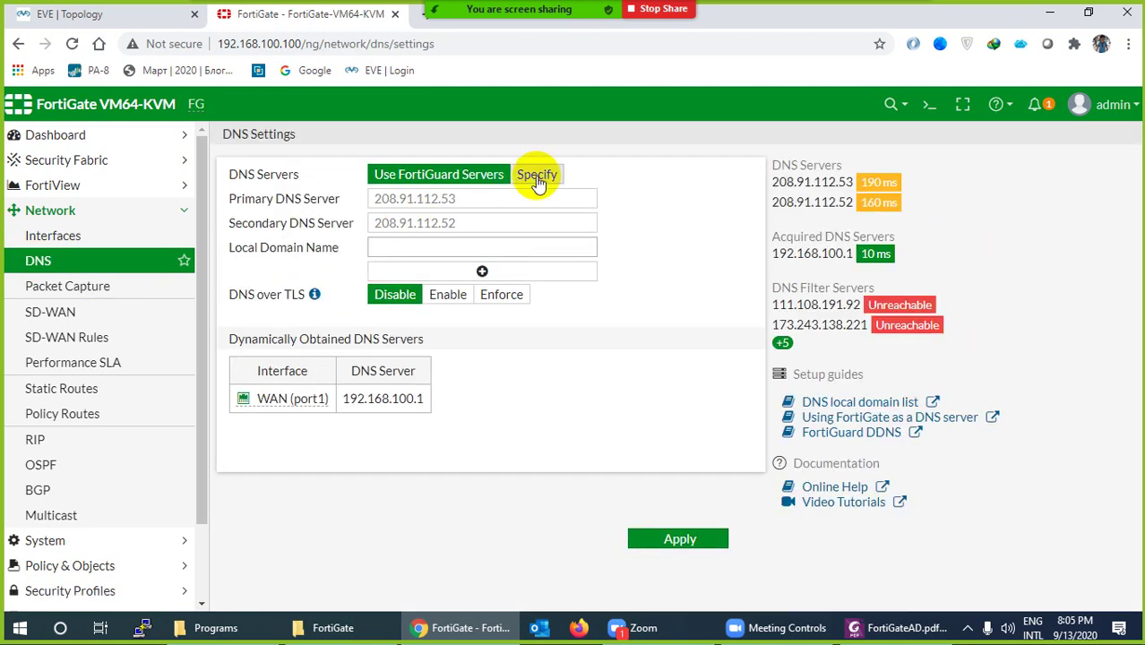
Specify DNS servers 8.8.8.8 as primary and 192.168.100.1 as secondary, and apply
left_click(536, 173)
left_click_drag(499, 199, 343, 206)
type("8")
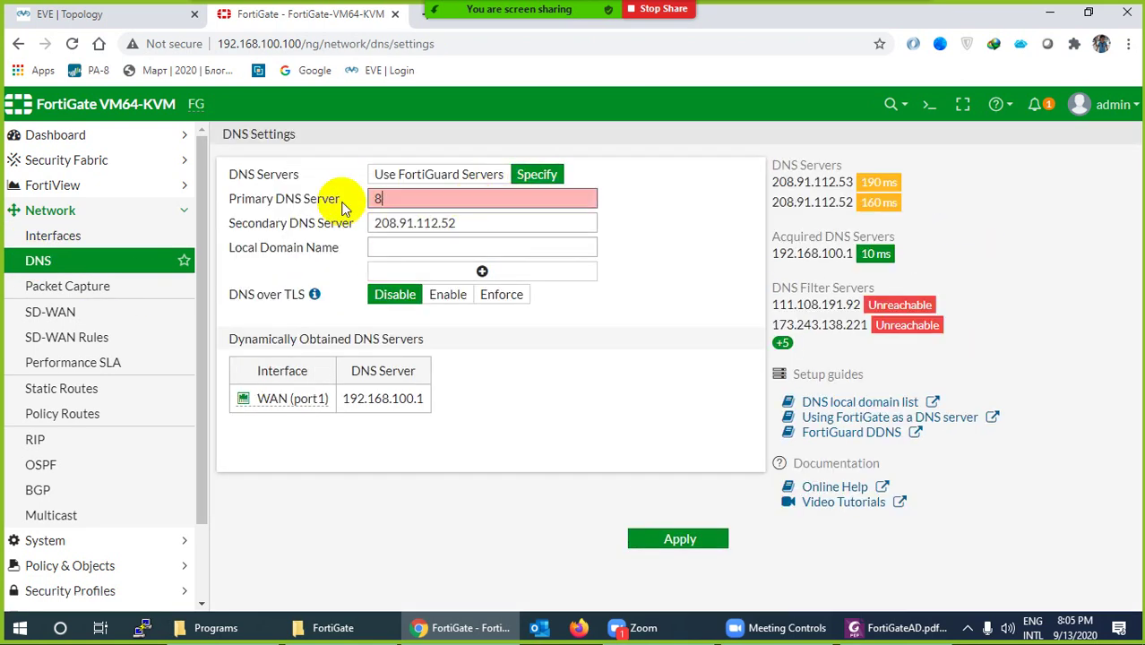
type(".8.8.8")
left_click_drag(491, 224, 352, 225)
type("192.16")
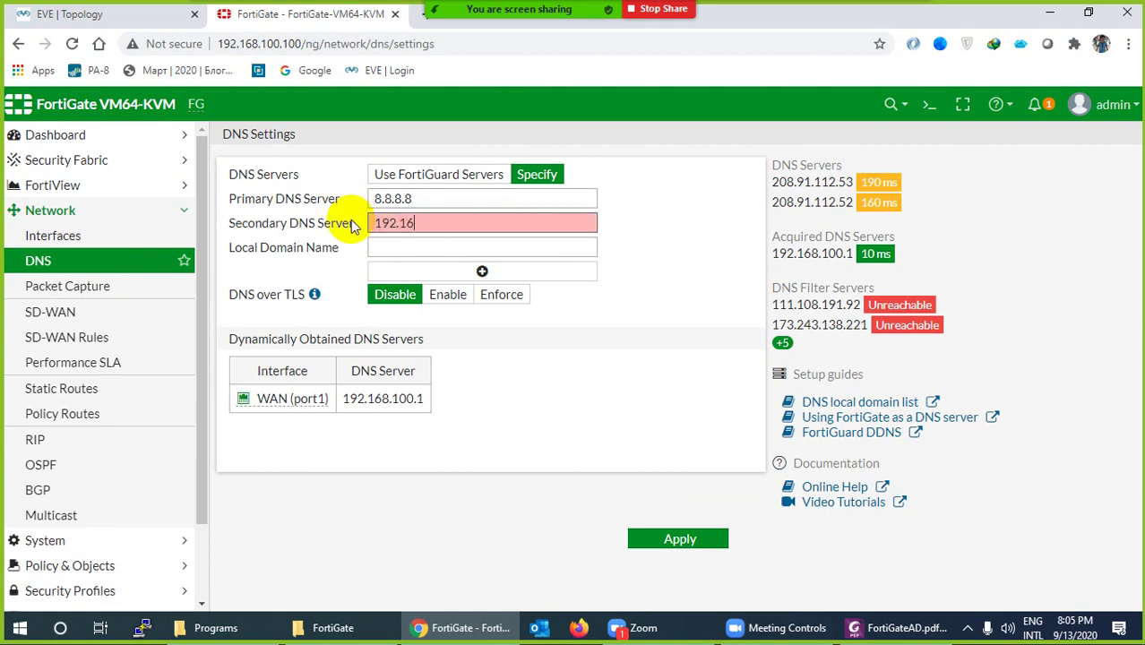
type("8.100.10")
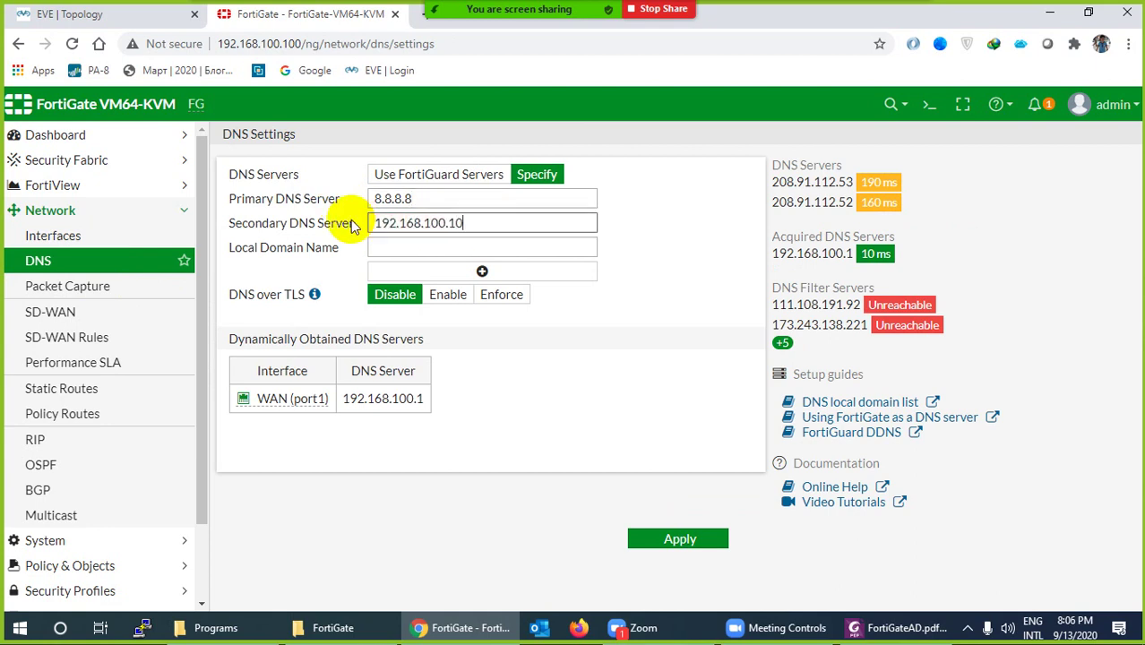
key("BackSpace")
left_click(383, 399)
left_click_drag(383, 400, 414, 399)
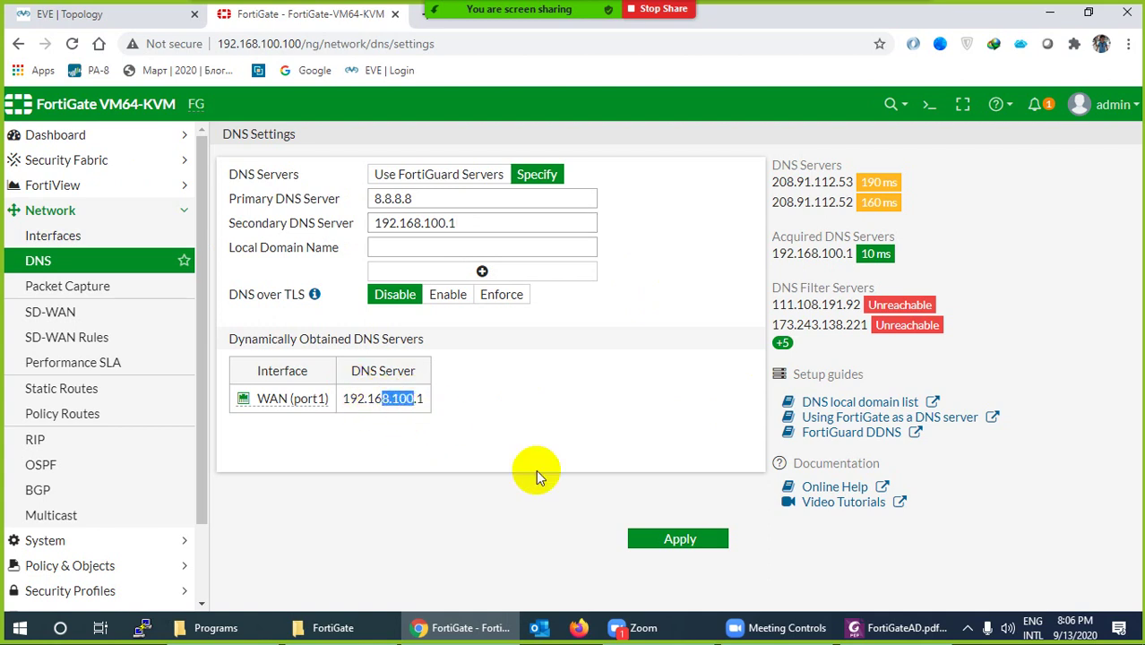
left_click(653, 540)
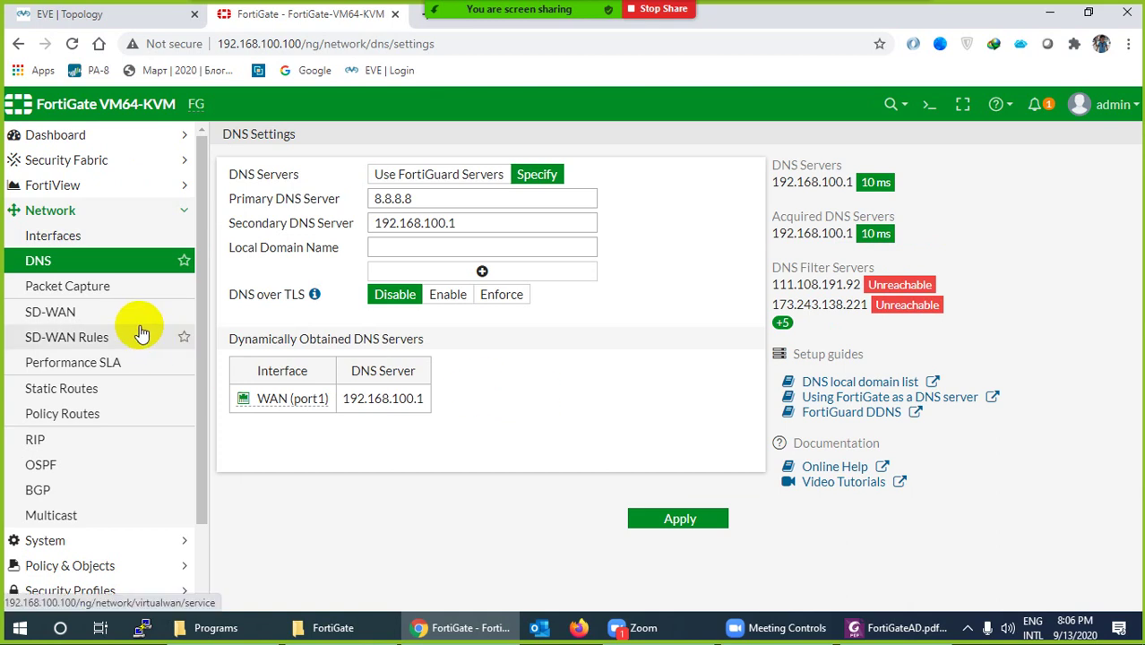
Create a default static route 0.0.0.0/0.0.0.0 via gateway 192.168.100.1 on WAN (port1)
left_click(77, 387)
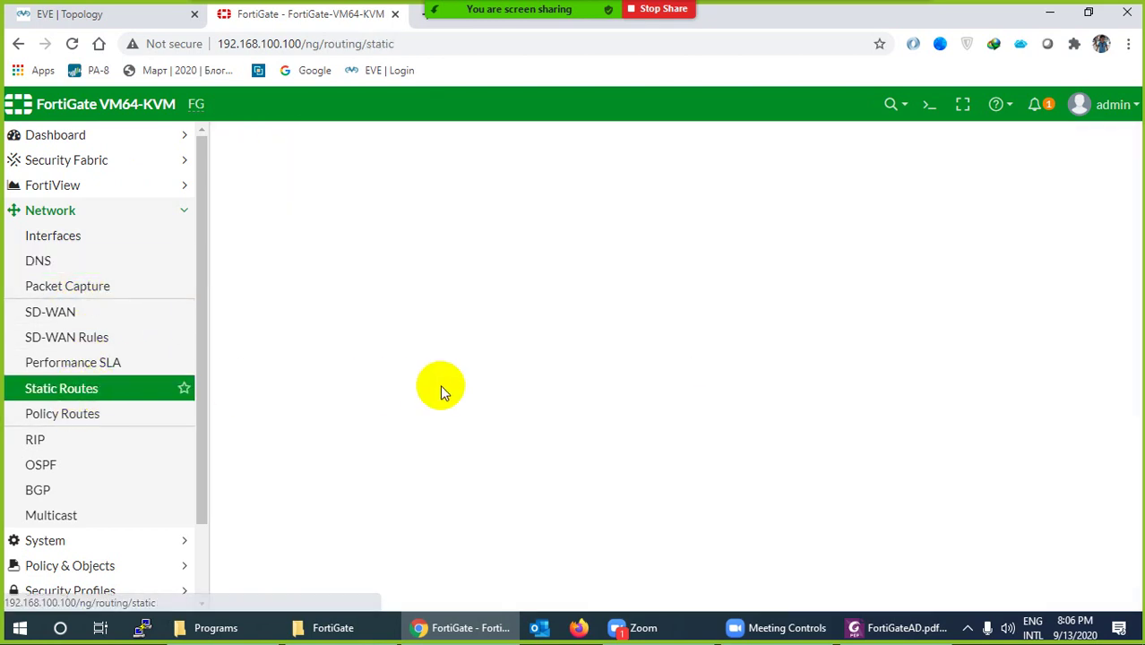
left_click(109, 15)
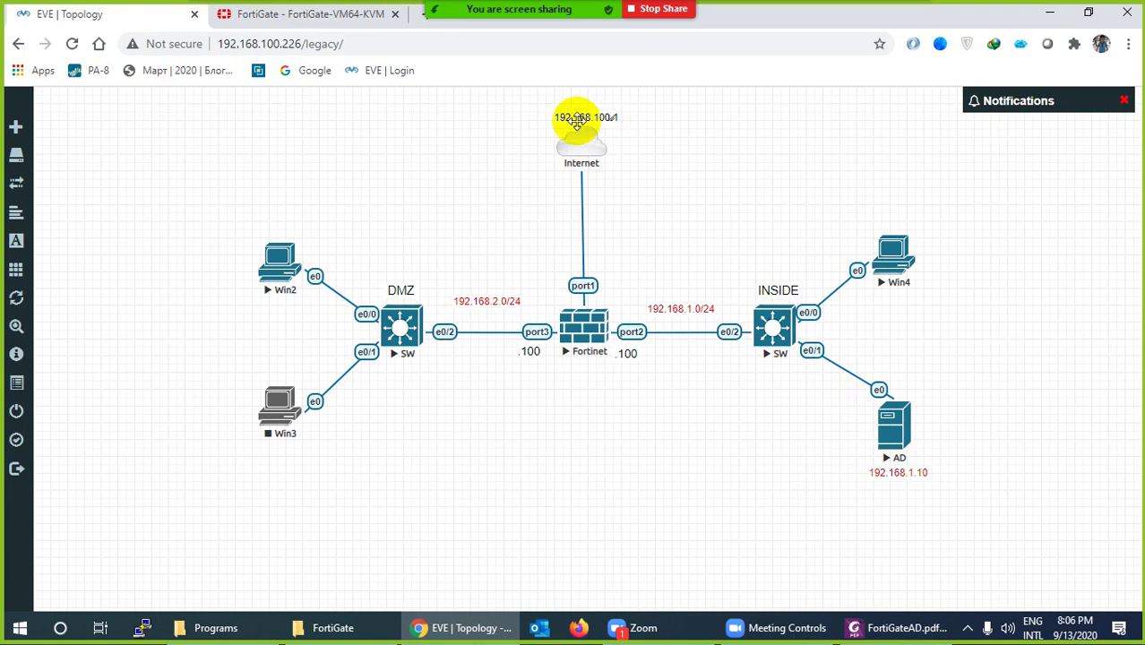
left_click(319, 15)
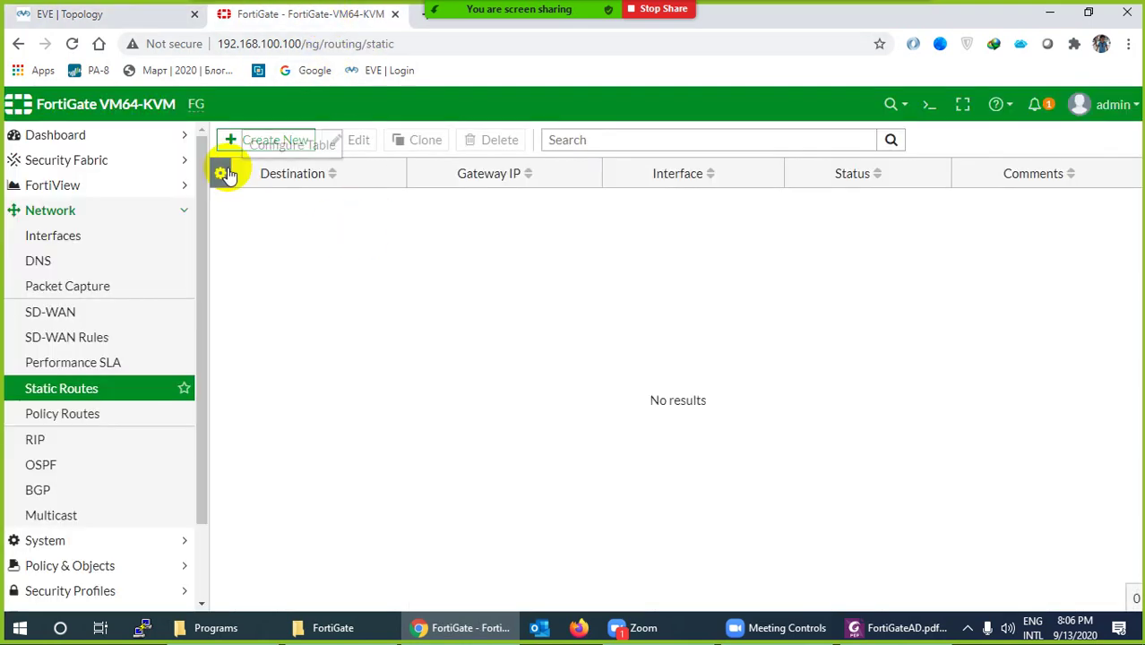
left_click(269, 141)
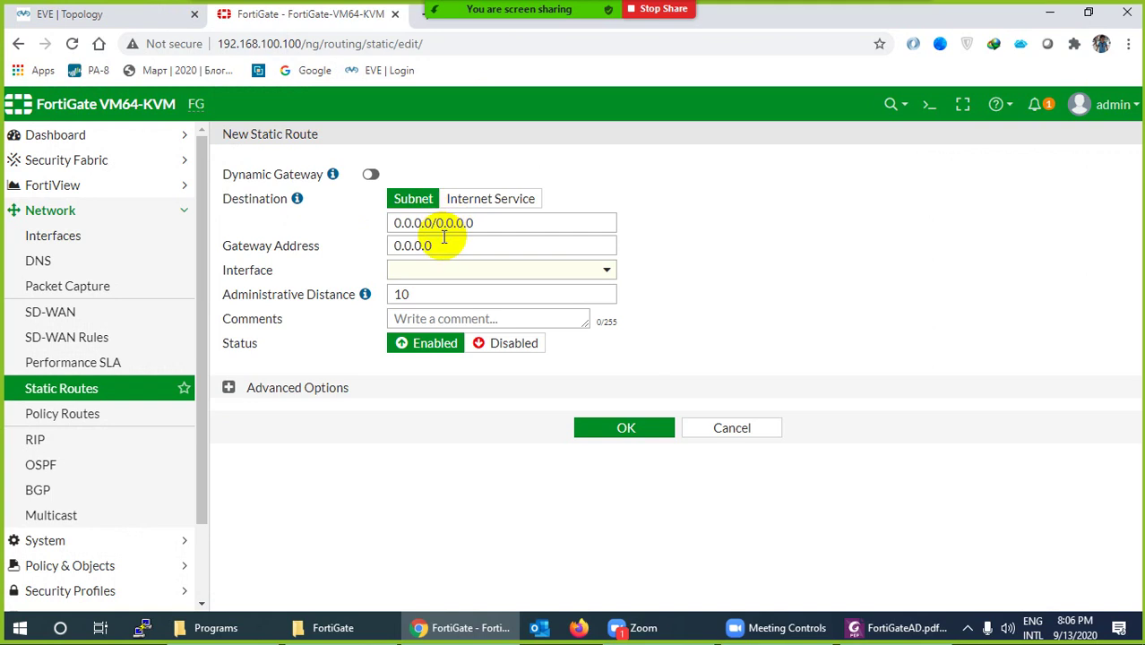
left_click(389, 244)
type("1")
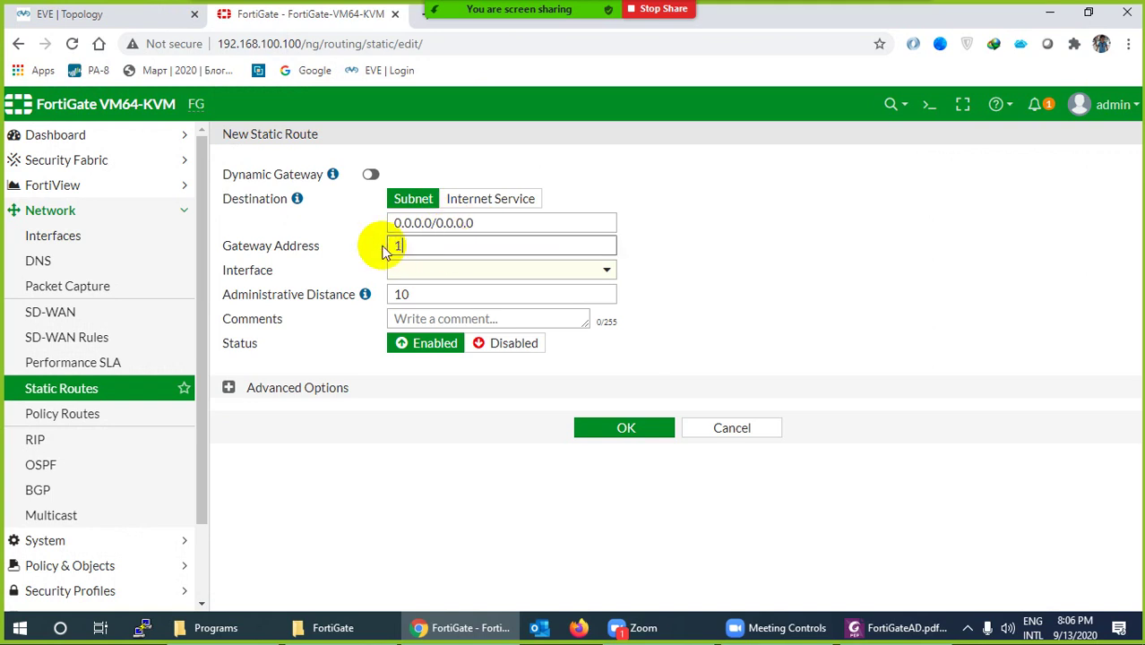
type("92.168.1.100/24")
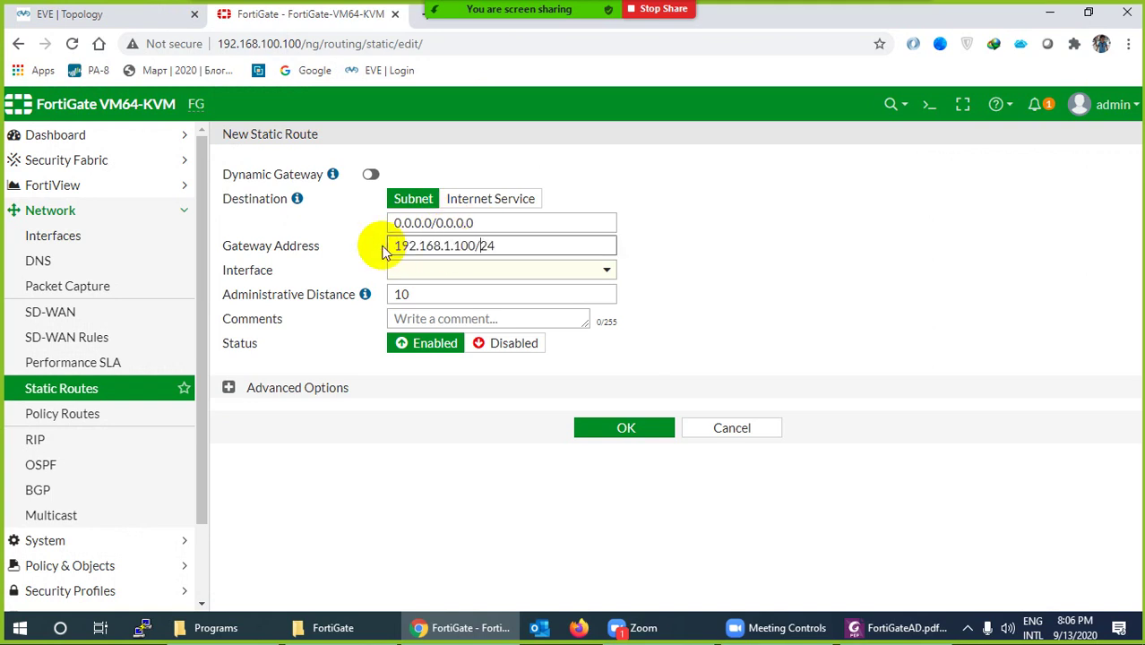
type("00")
left_click(437, 270)
left_click(438, 273)
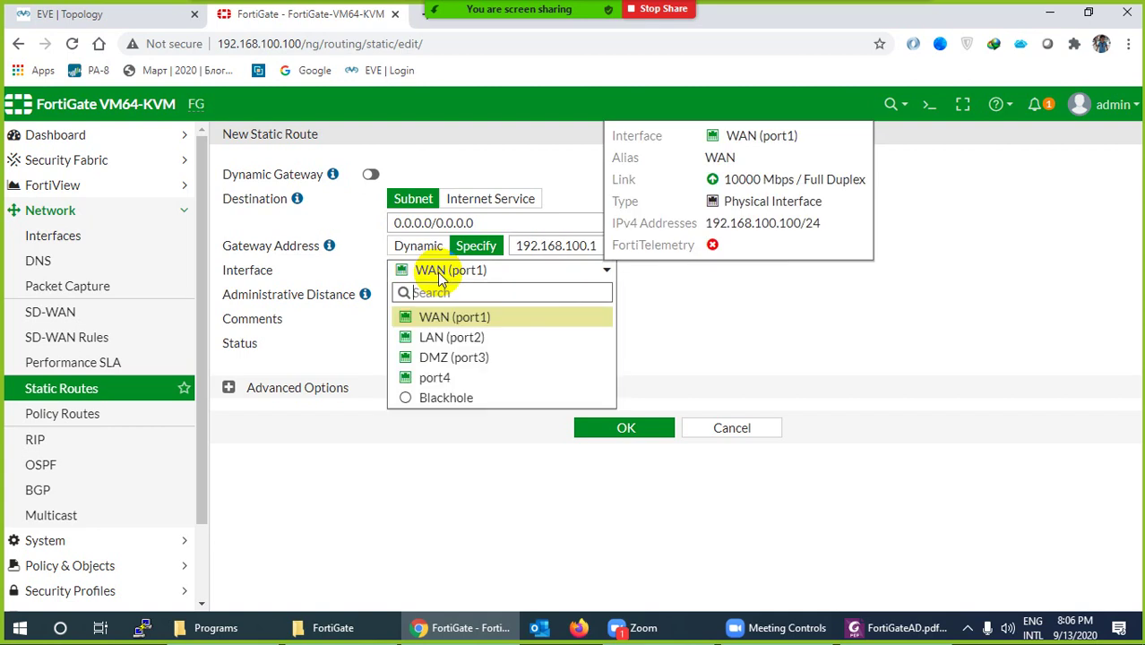
left_click(678, 347)
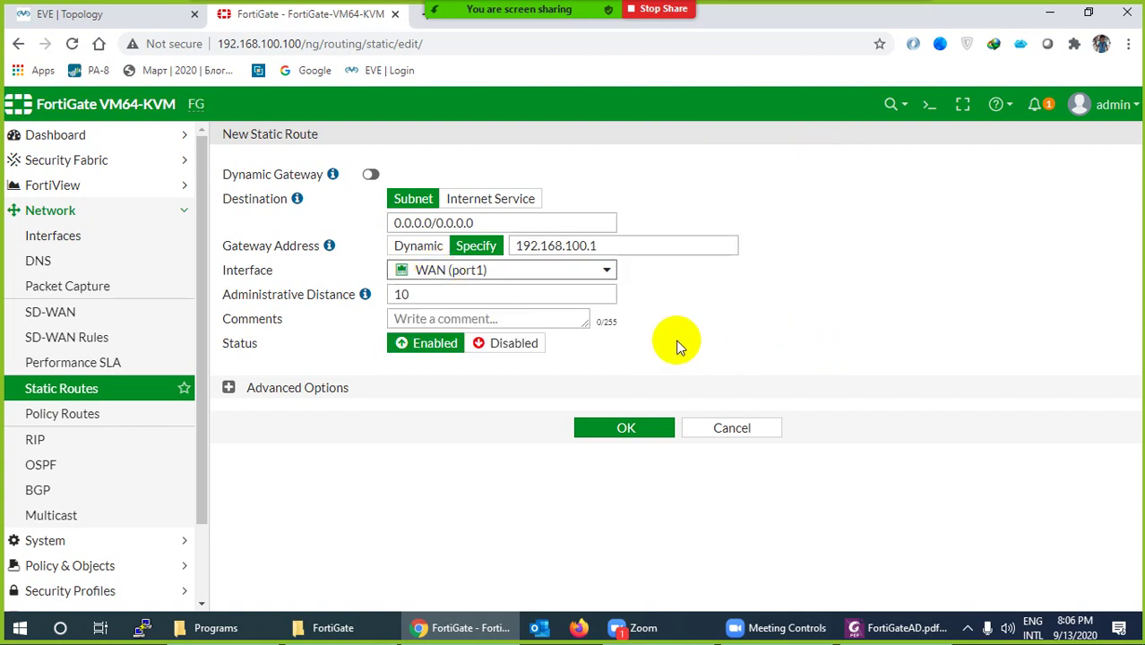
left_click(600, 434)
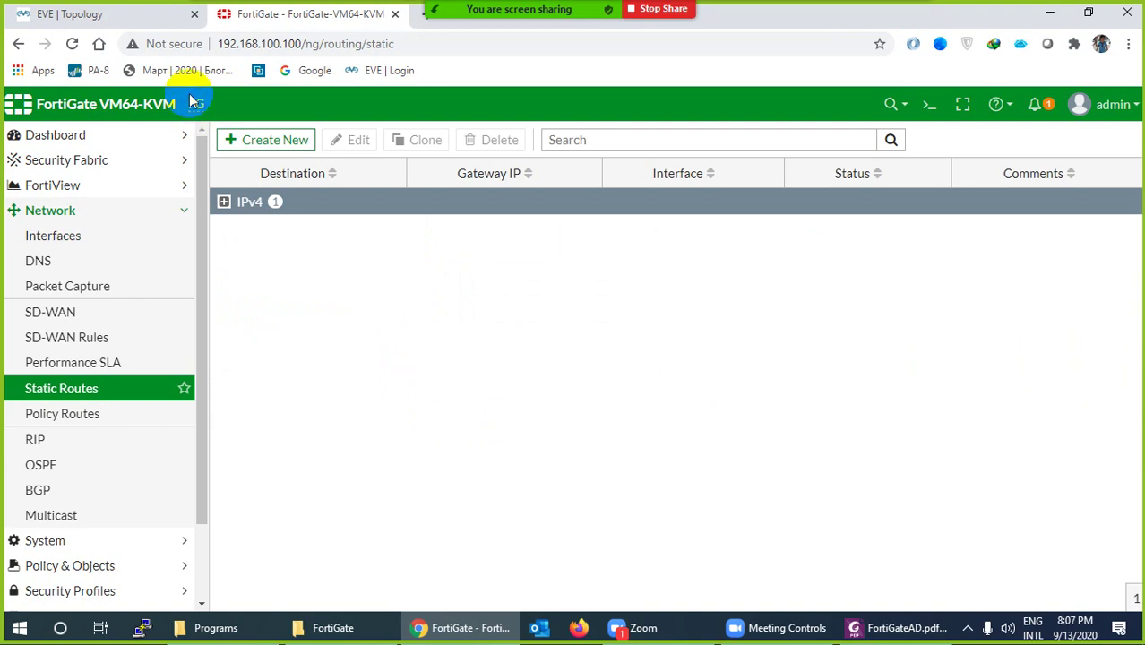
Download and launch the Win2 node's .rdp file from the EVE-NG topology
left_click(164, 17)
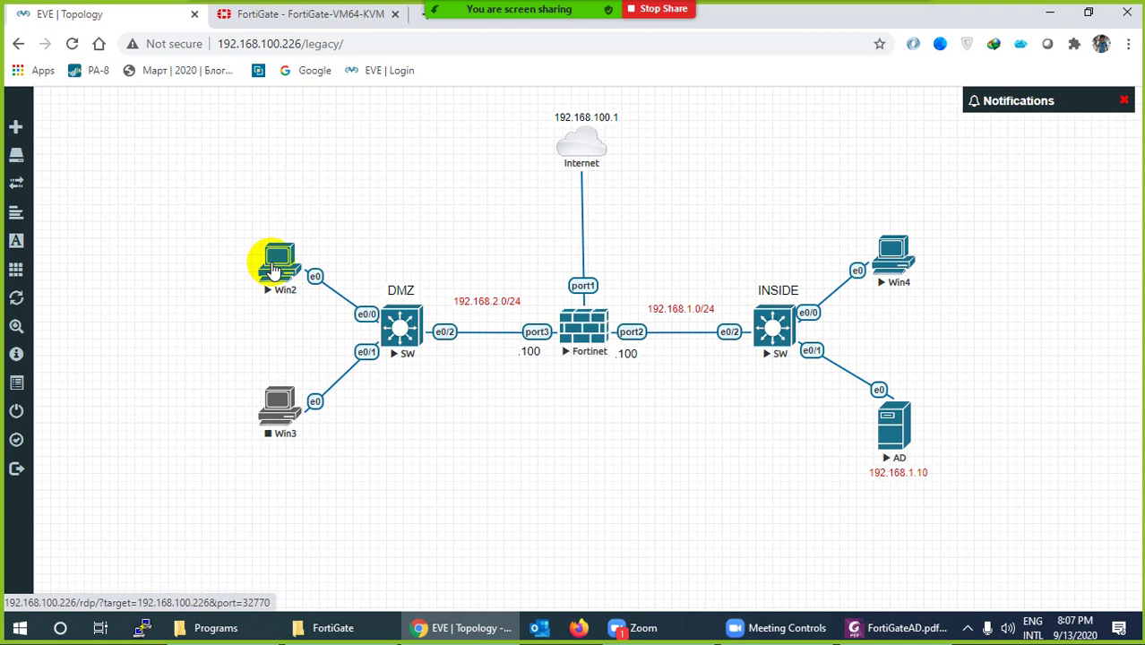
left_click(275, 265)
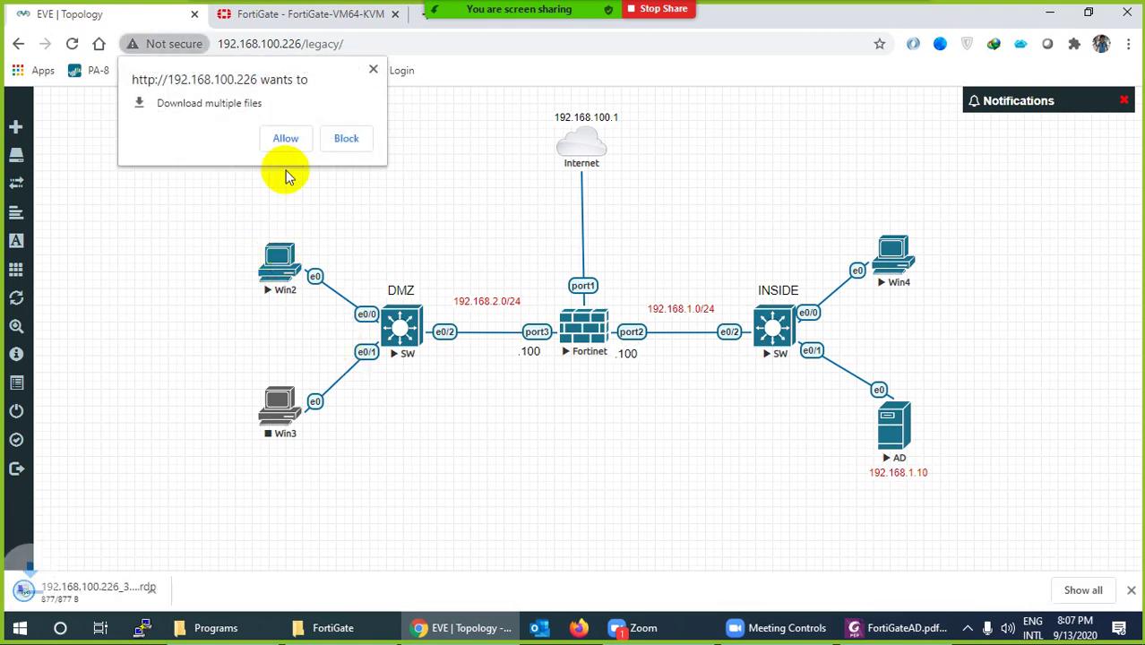
left_click(374, 71)
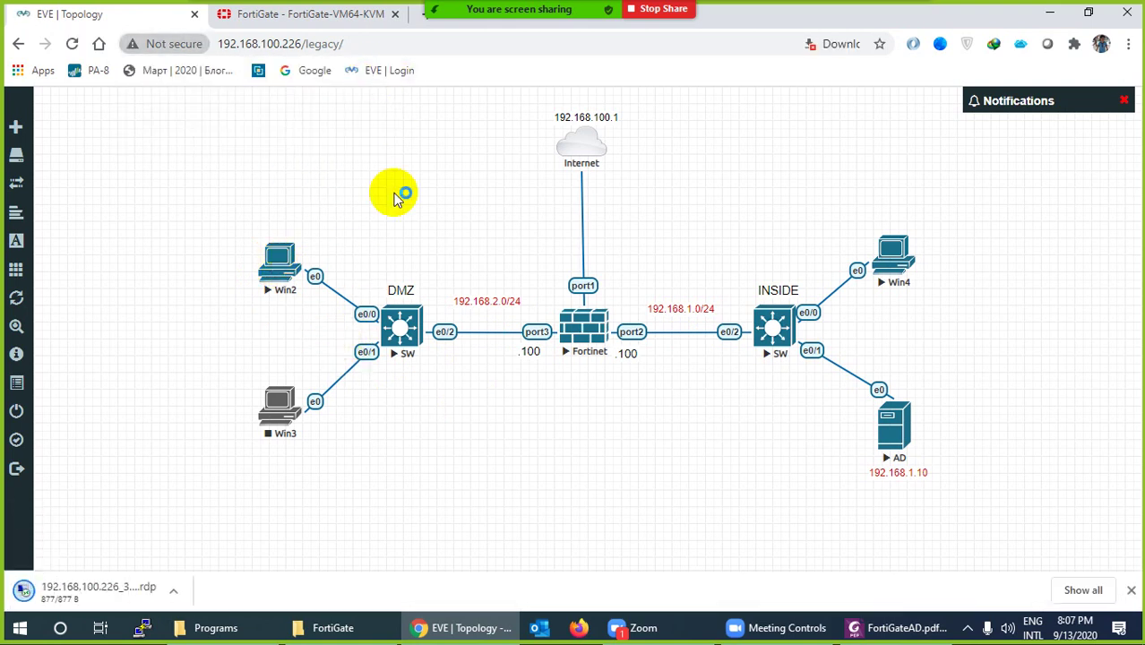
left_click(87, 595)
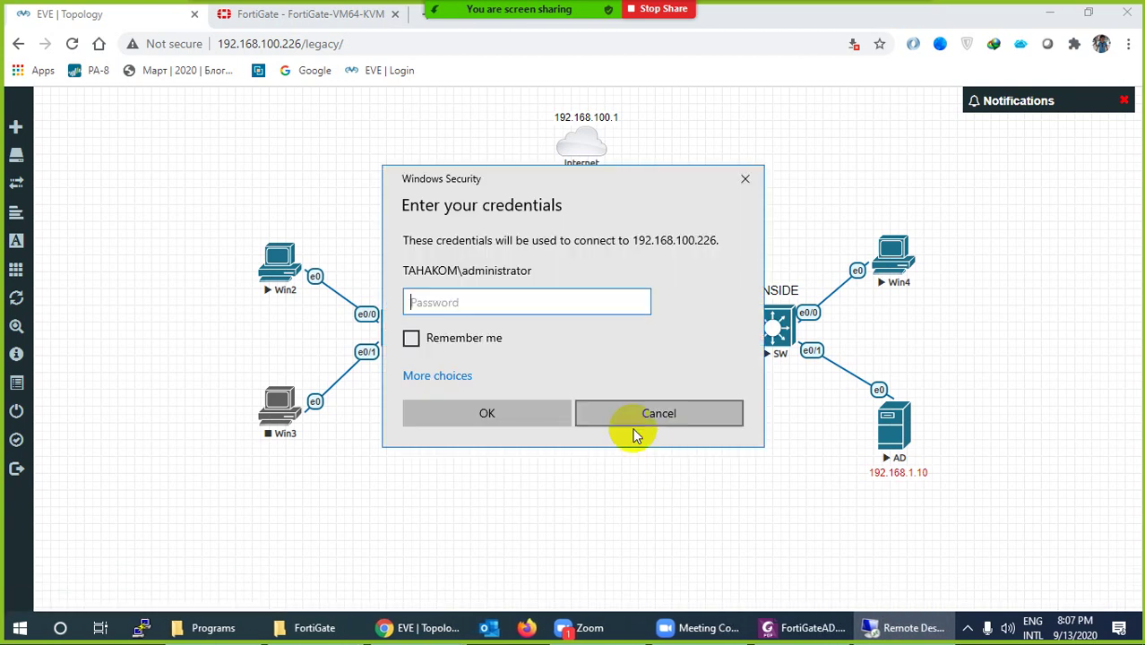
Sign in to the DMZ Windows host with a different account's user name and password
left_click(461, 380)
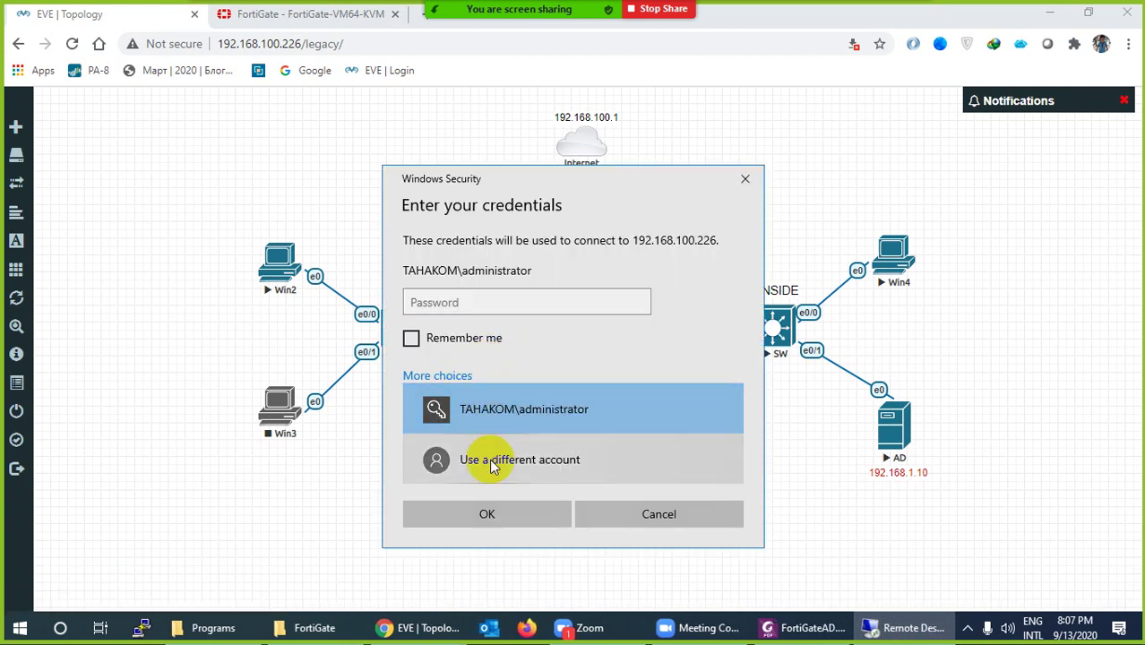
left_click(452, 457)
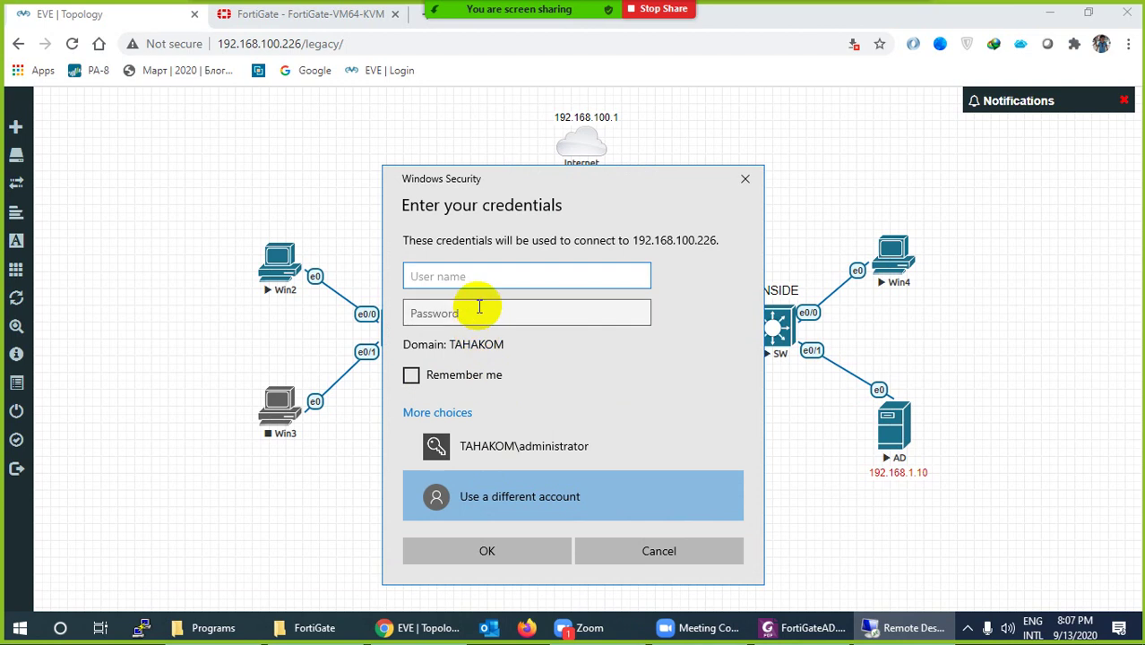
type("test")
left_click(479, 307)
type("••")
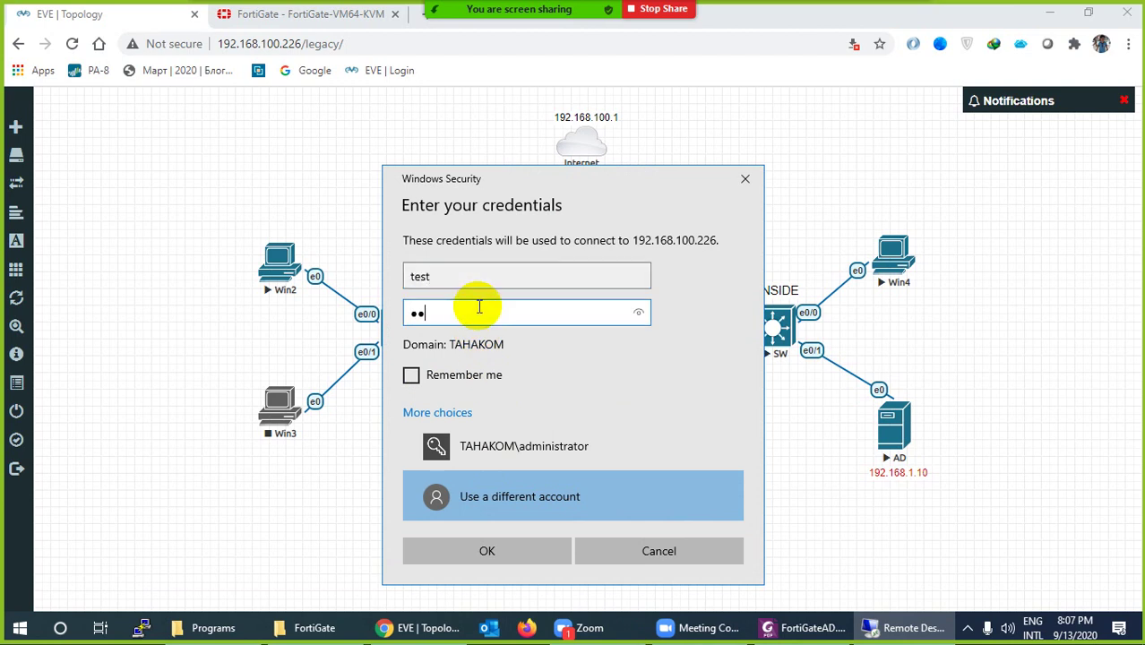
type("•••••")
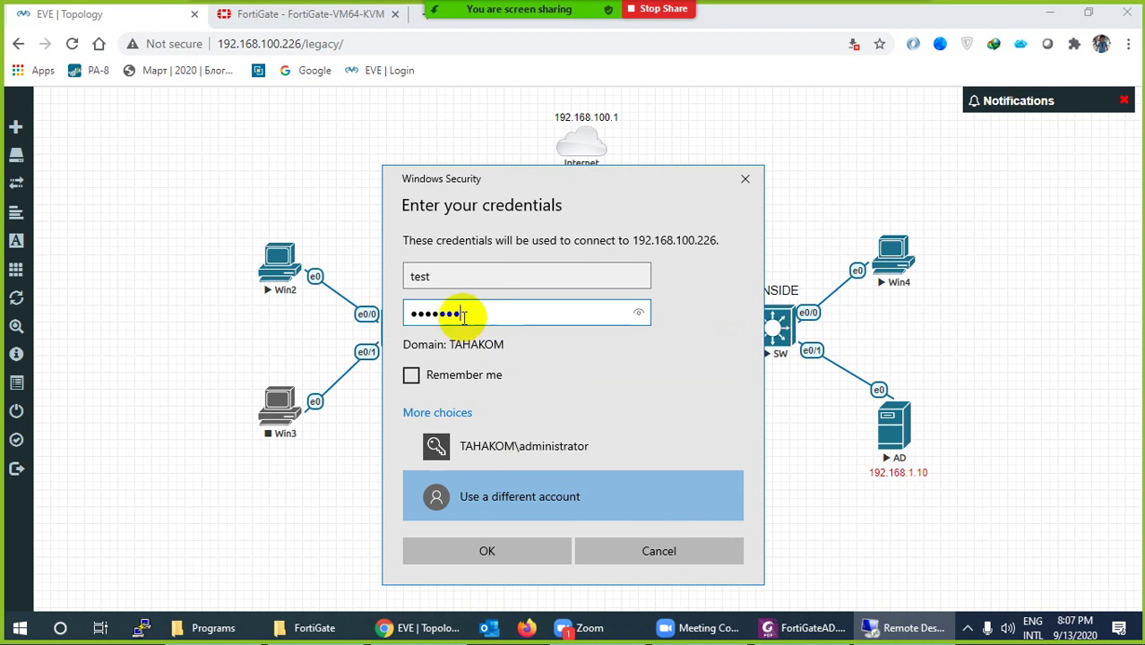
left_click_drag(448, 278, 391, 268)
type("user")
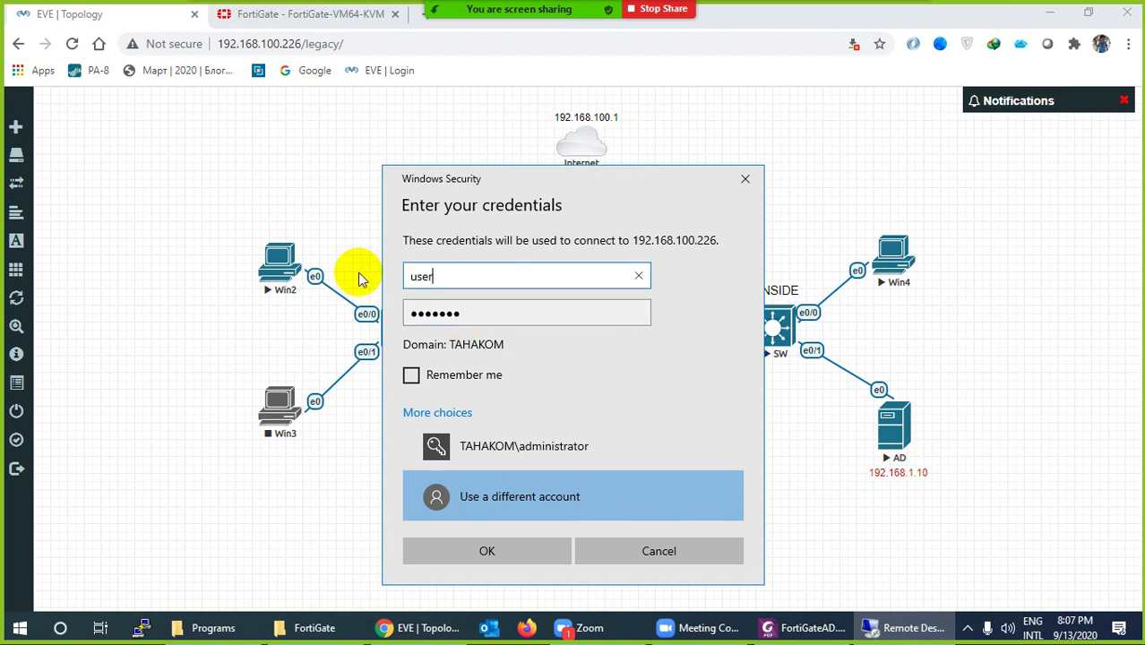
left_click(503, 548)
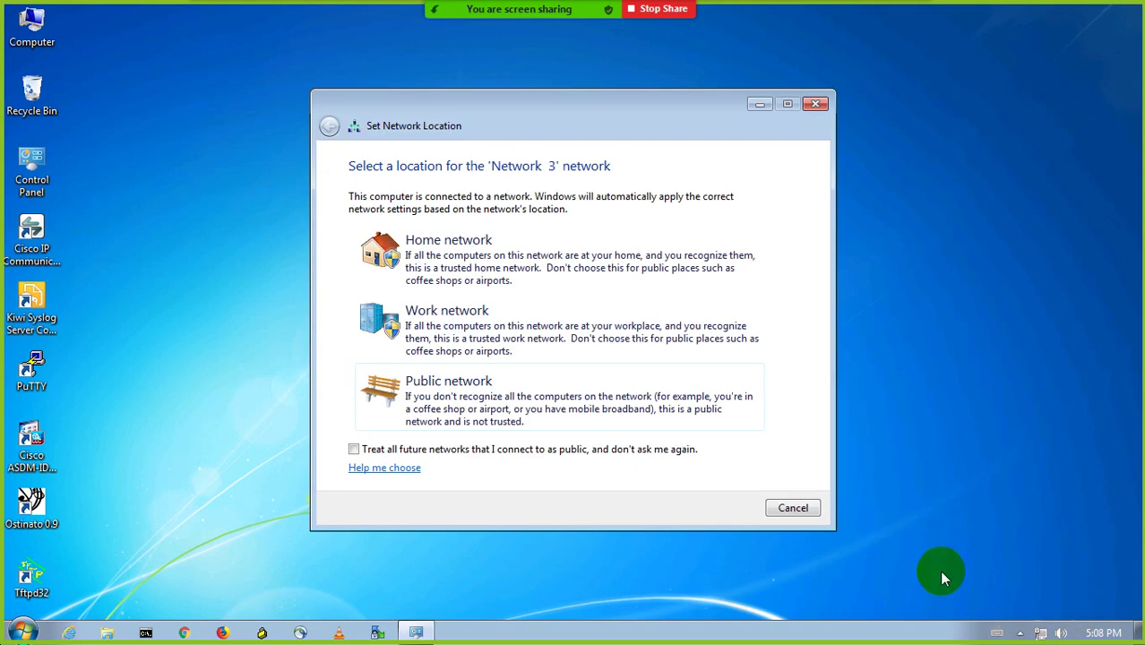
Dismiss the network location prompt and open the Local Area Connection's network details
left_click(805, 510)
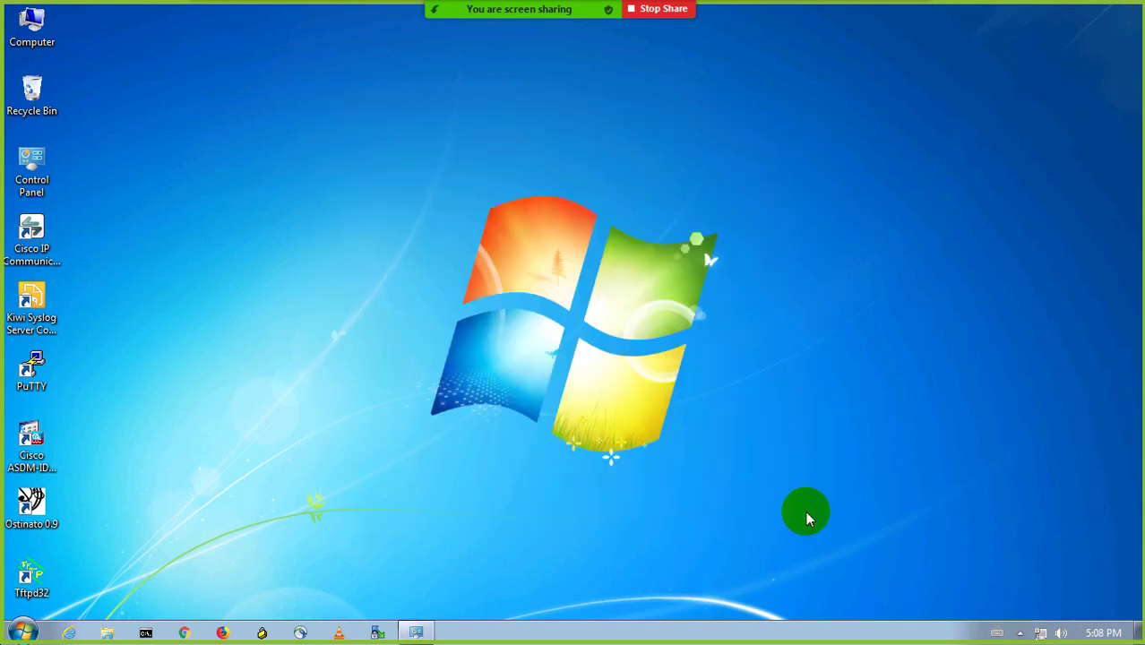
right_click(1042, 631)
left_click(1043, 617)
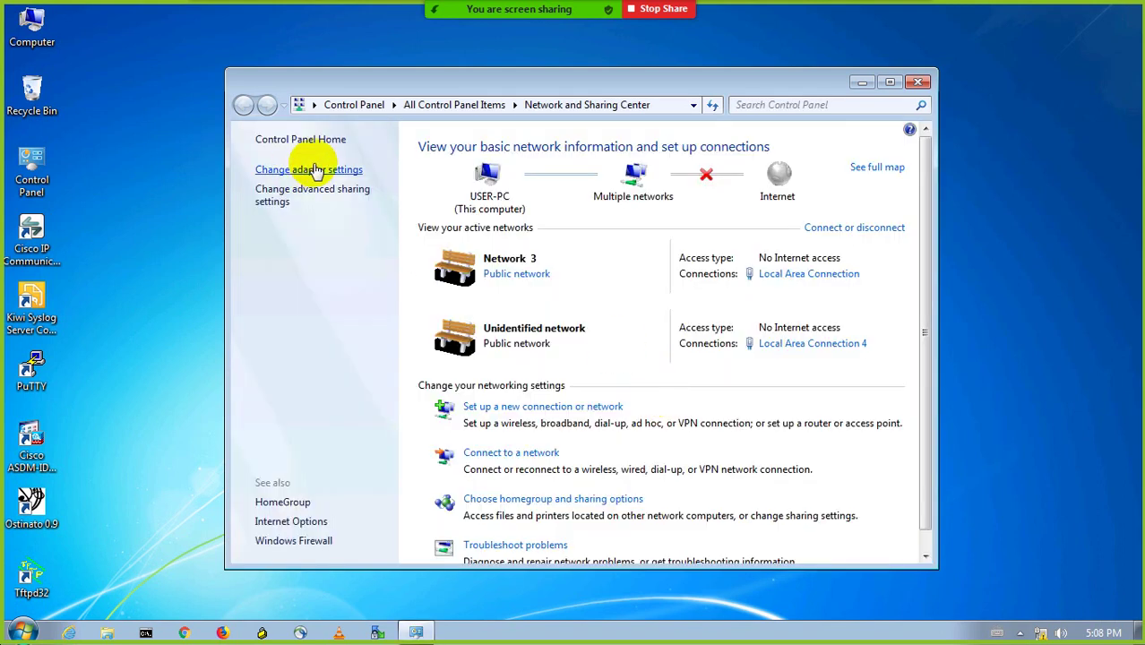
left_click(315, 170)
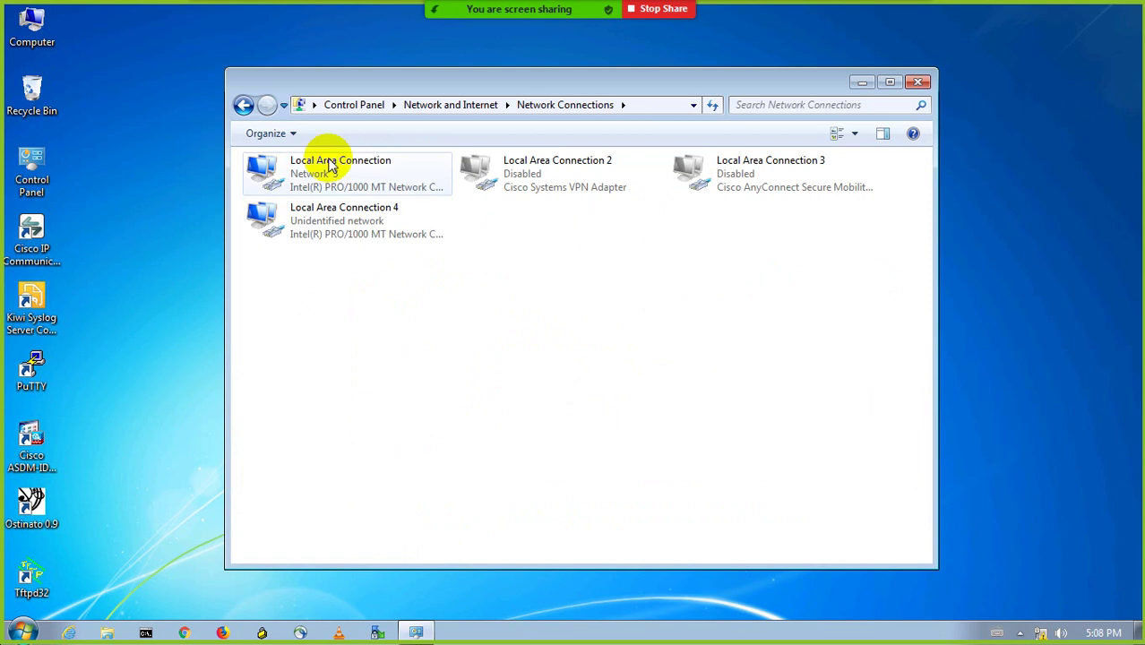
double_click(328, 175)
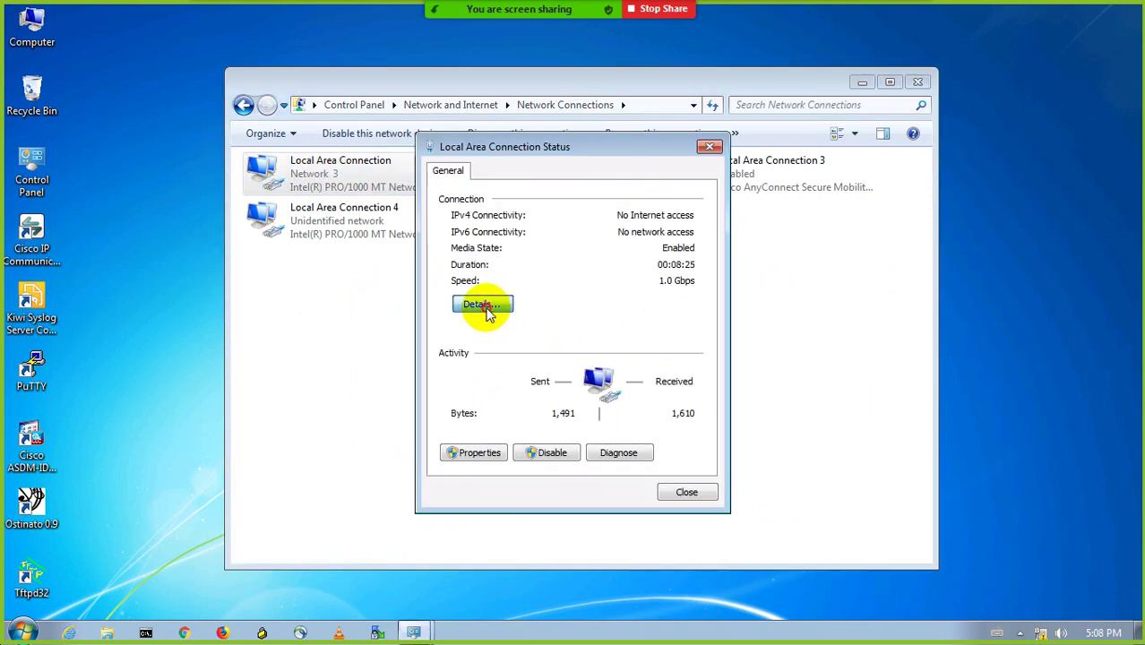
left_click(489, 313)
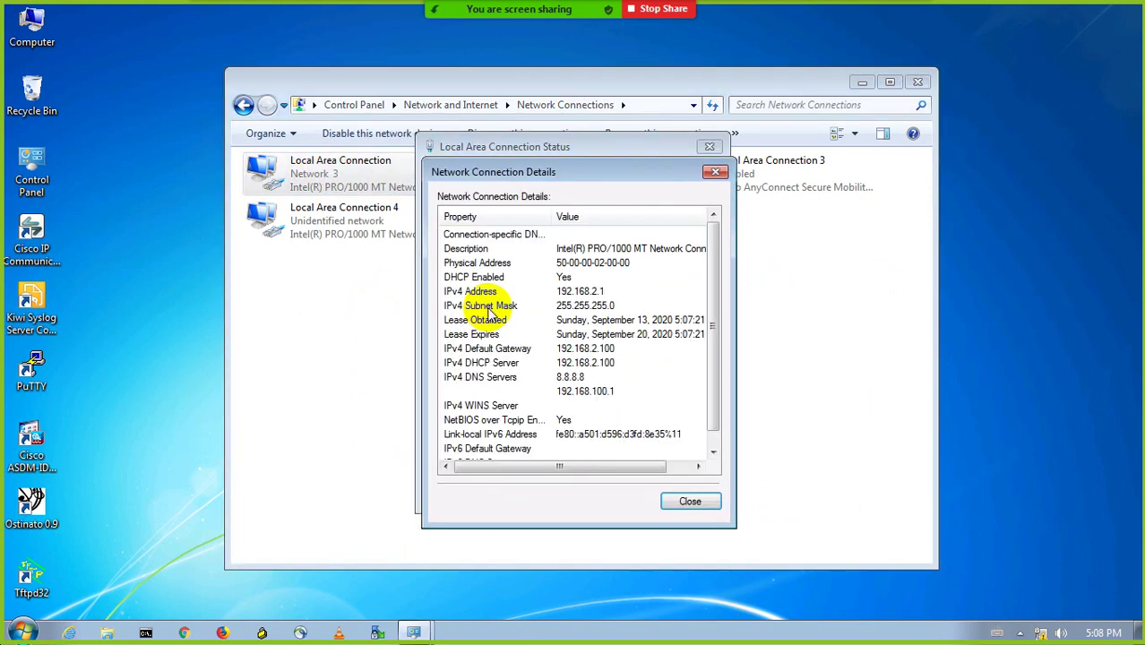
Verify IPv4 192.168.2.1 from DHCP server 192.168.2.100 with DNS 8.8.8.8 and 192.168.100.1
left_click(609, 295)
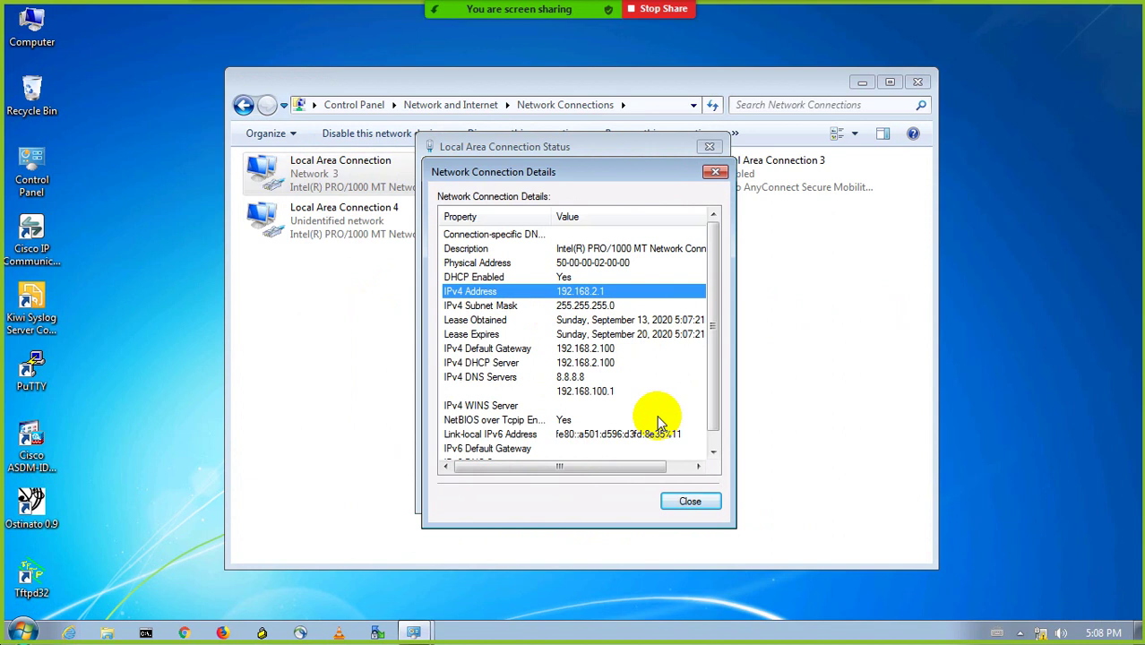
left_click(584, 363)
left_click(581, 378)
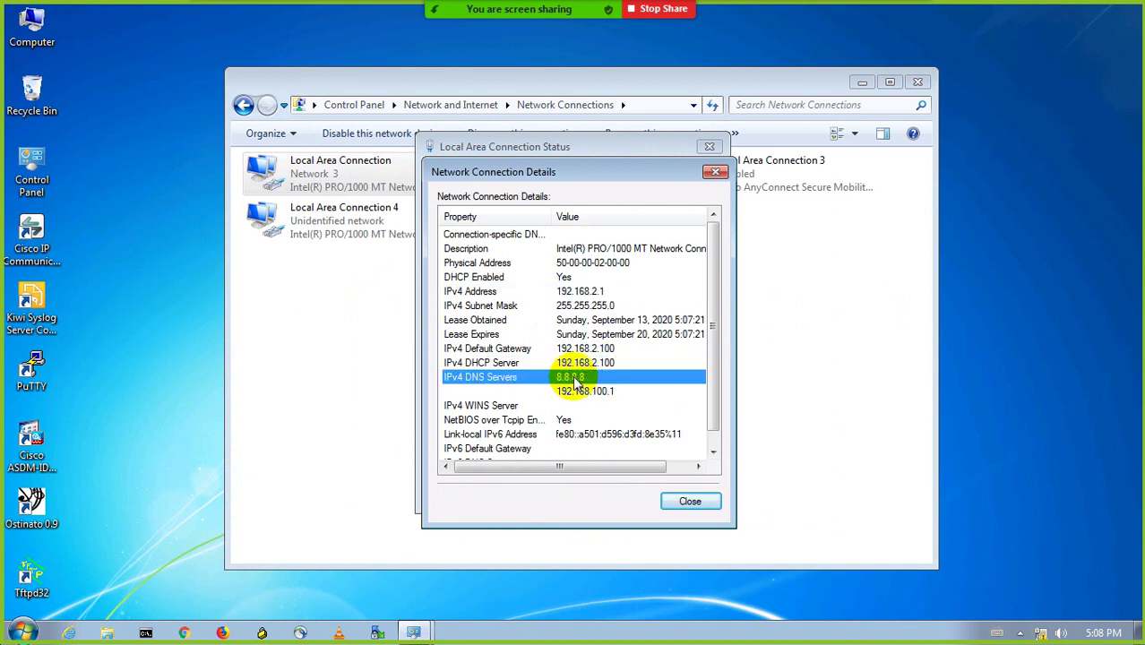
left_click(582, 392)
Close the network windows and minimise the remote session to return to the EVE topology
left_click(720, 507)
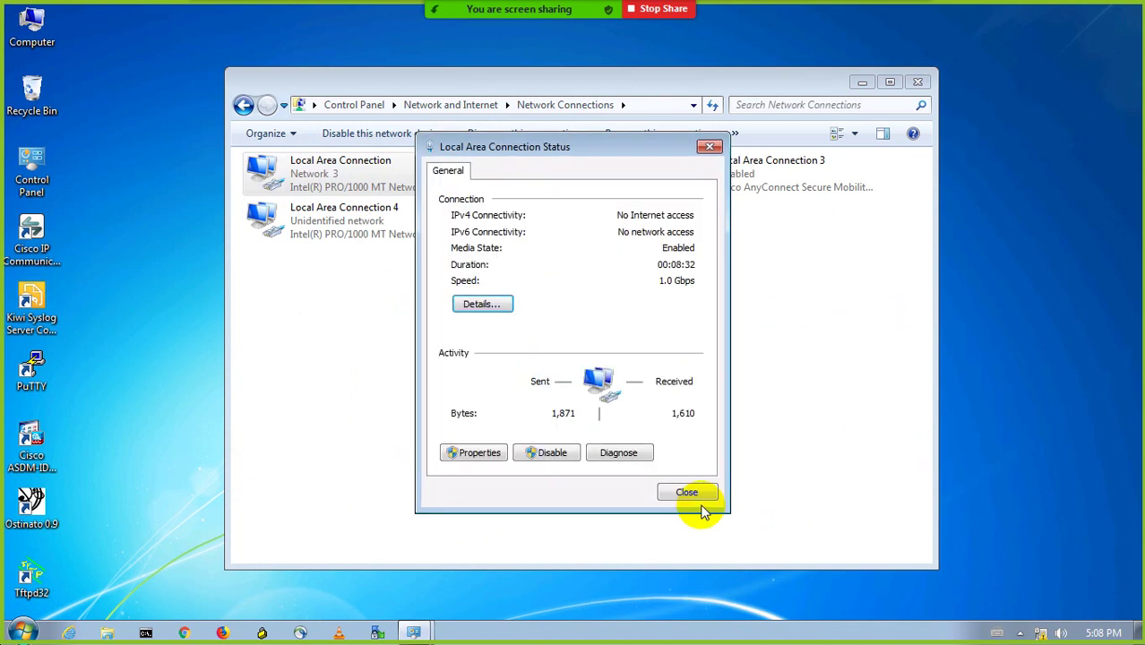
left_click(686, 491)
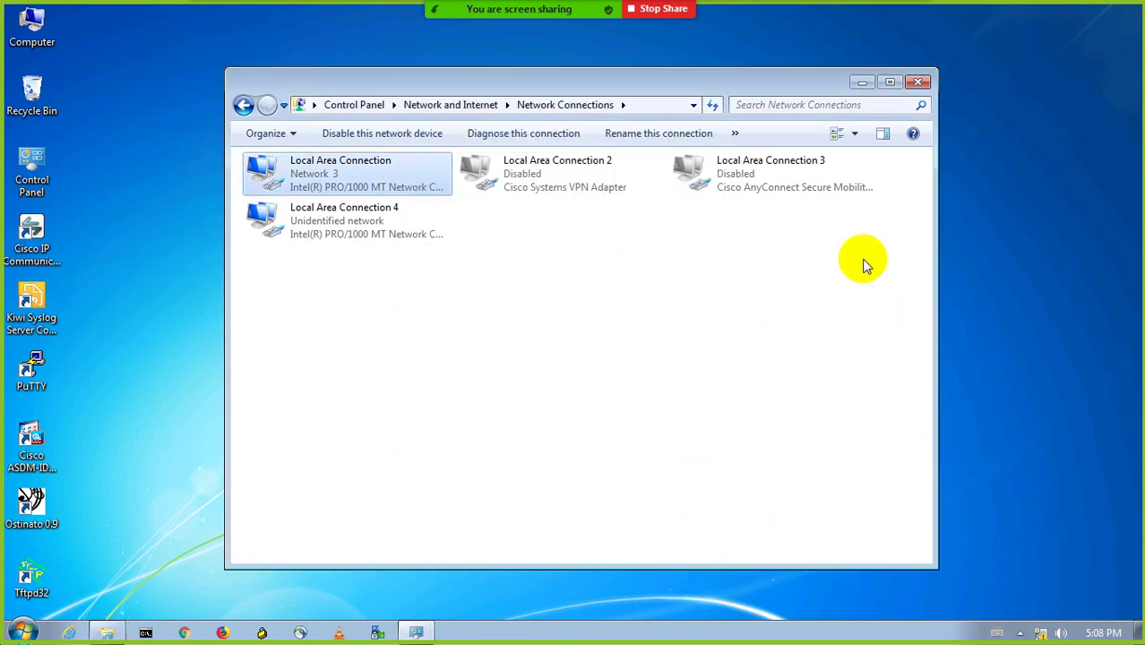
left_click(917, 82)
mouse_move(634, 8)
left_click(900, 31)
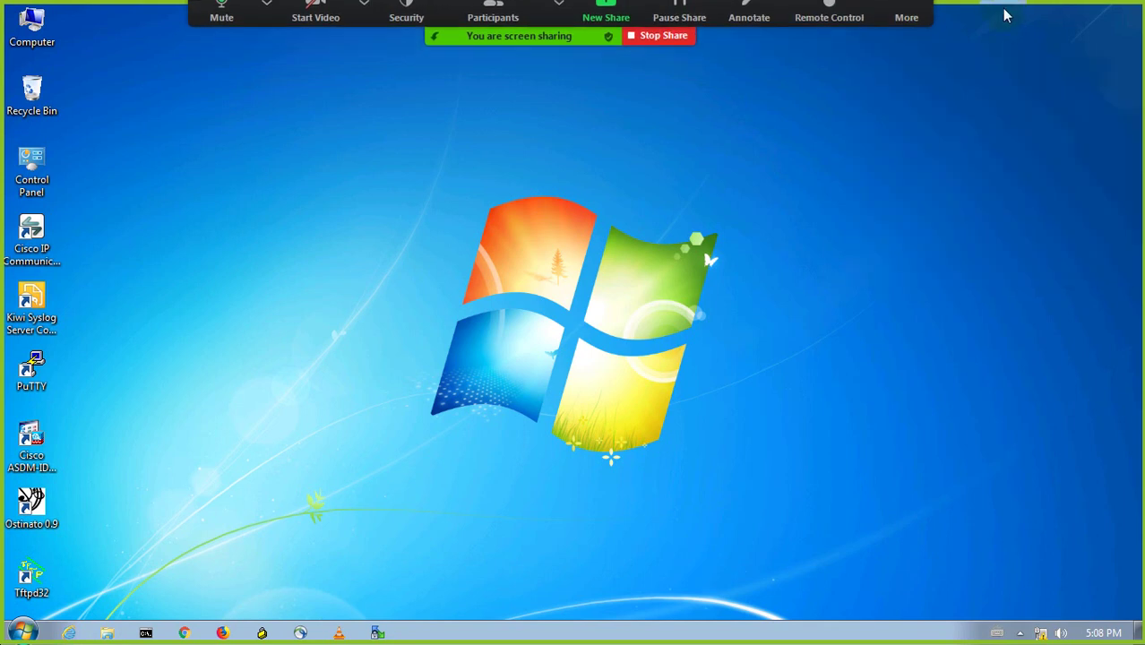
left_click(733, 12)
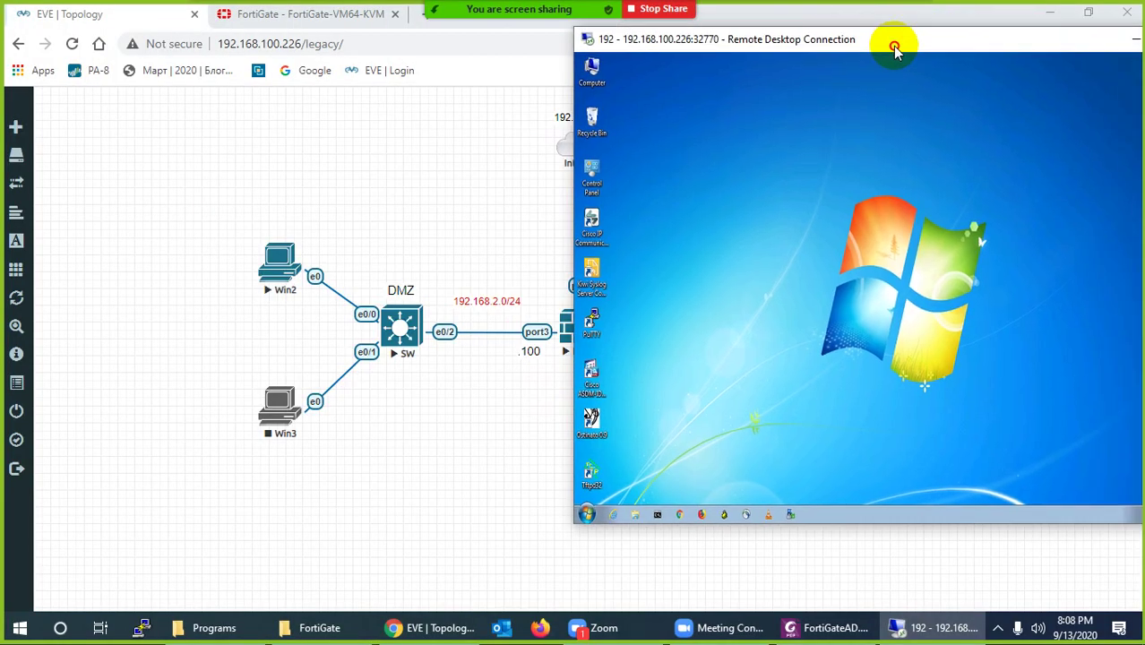
left_click_drag(892, 46, 677, 197)
left_click(898, 192)
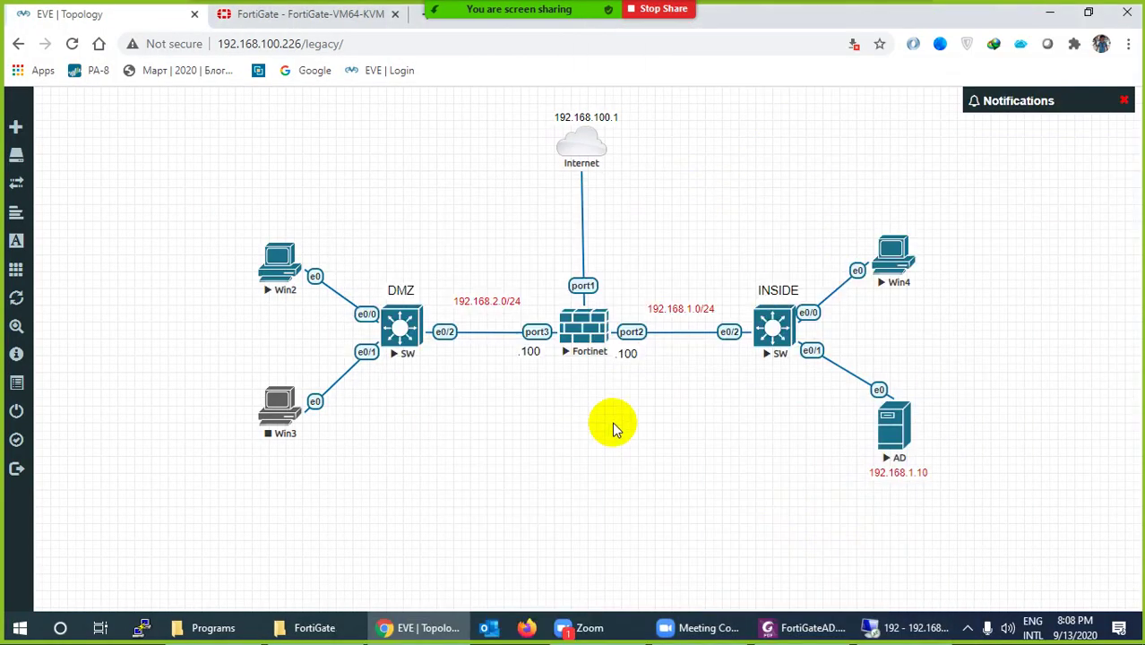
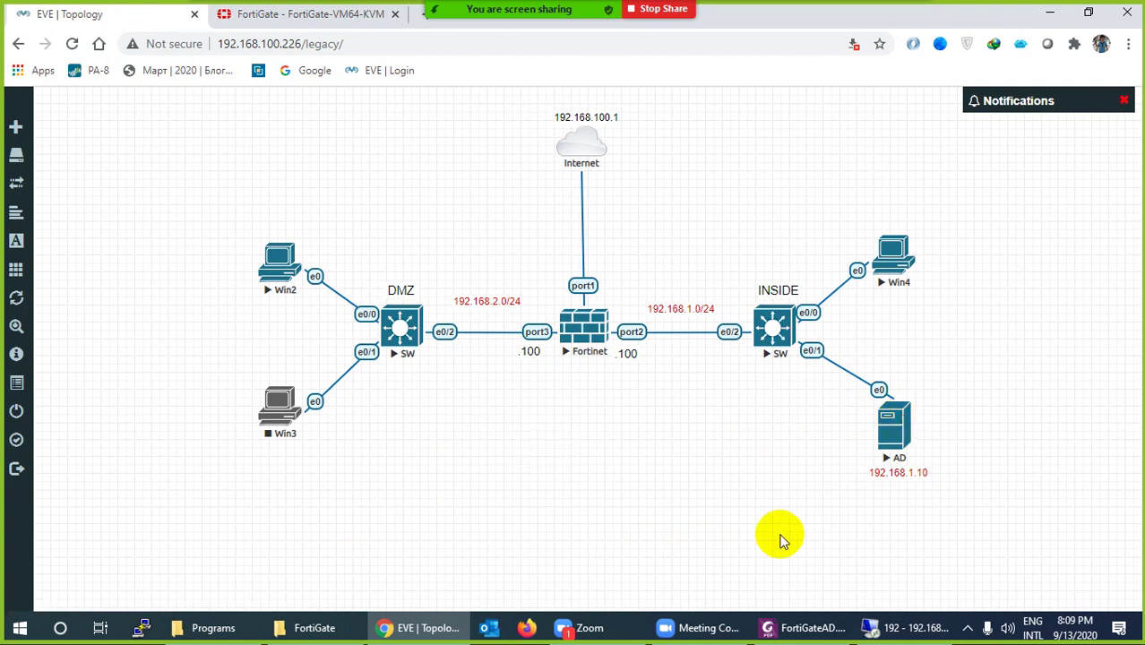
Close and disconnect the old Windows 7 remote desktop session
left_click(883, 625)
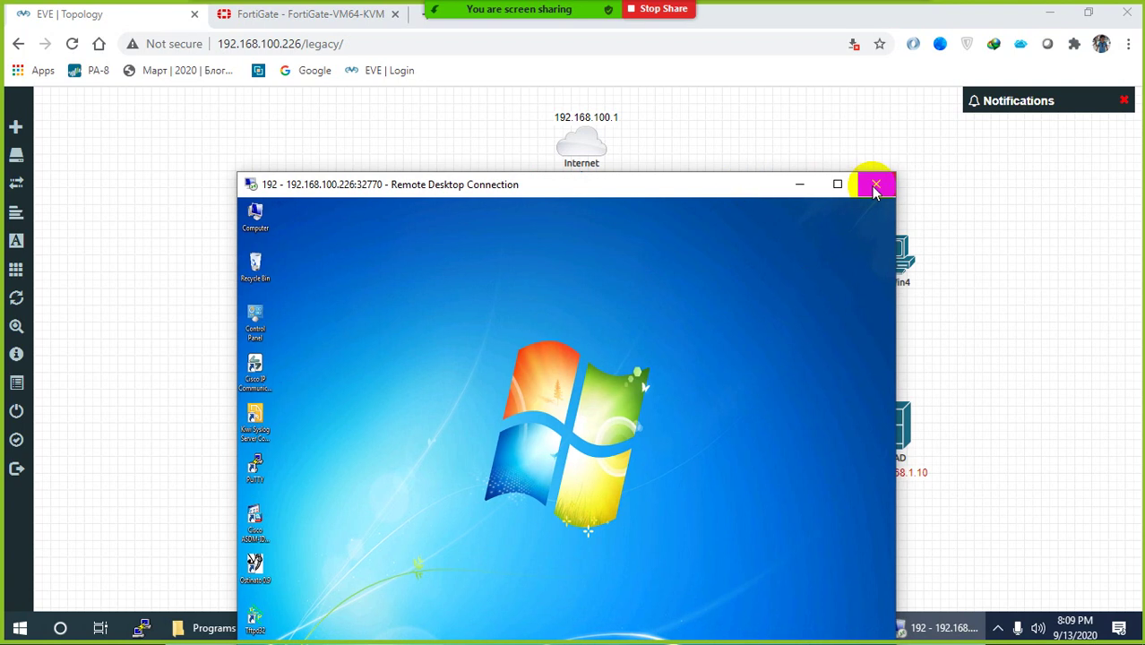
left_click(875, 184)
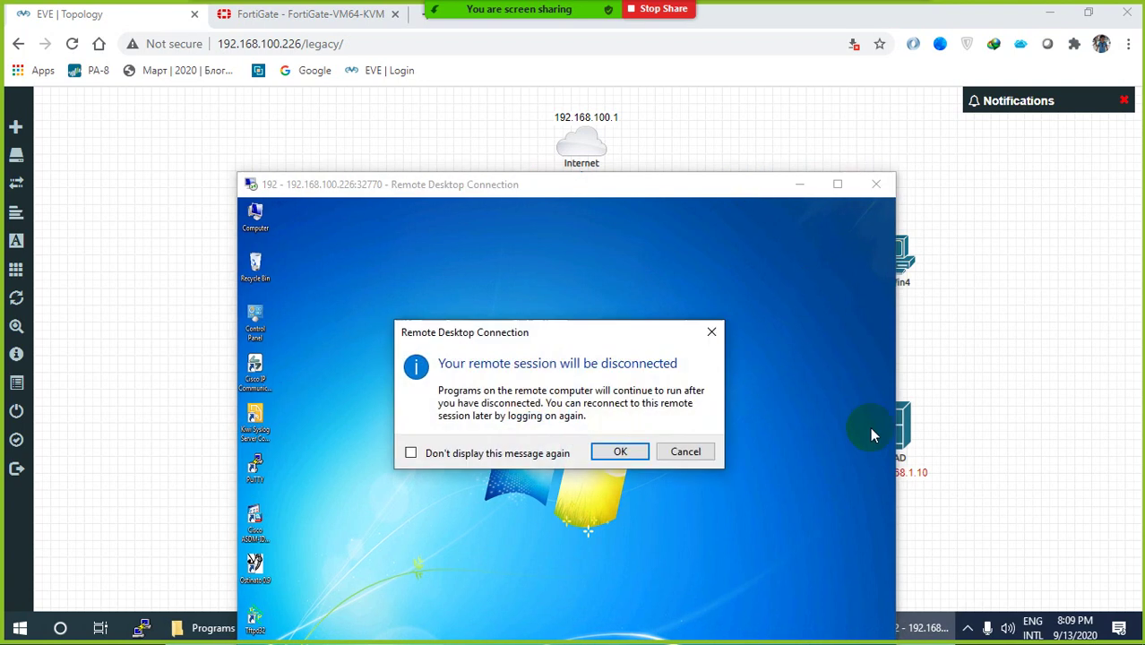
left_click(621, 451)
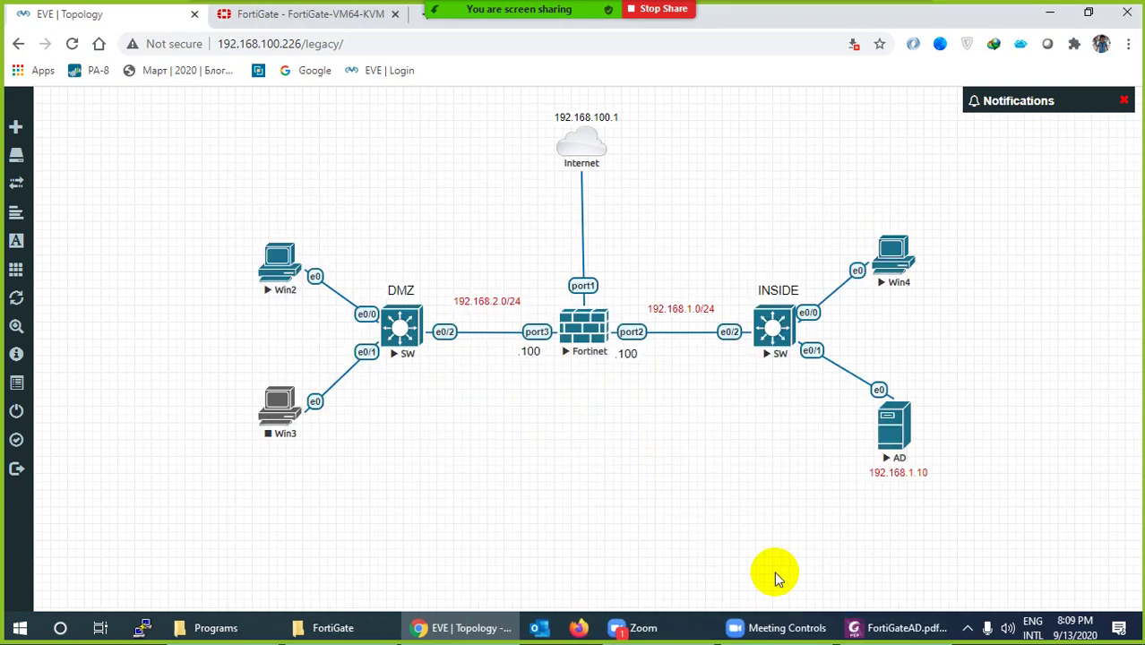
Try opening the AD node's console and options, then reload the lab topology page
left_click(889, 434)
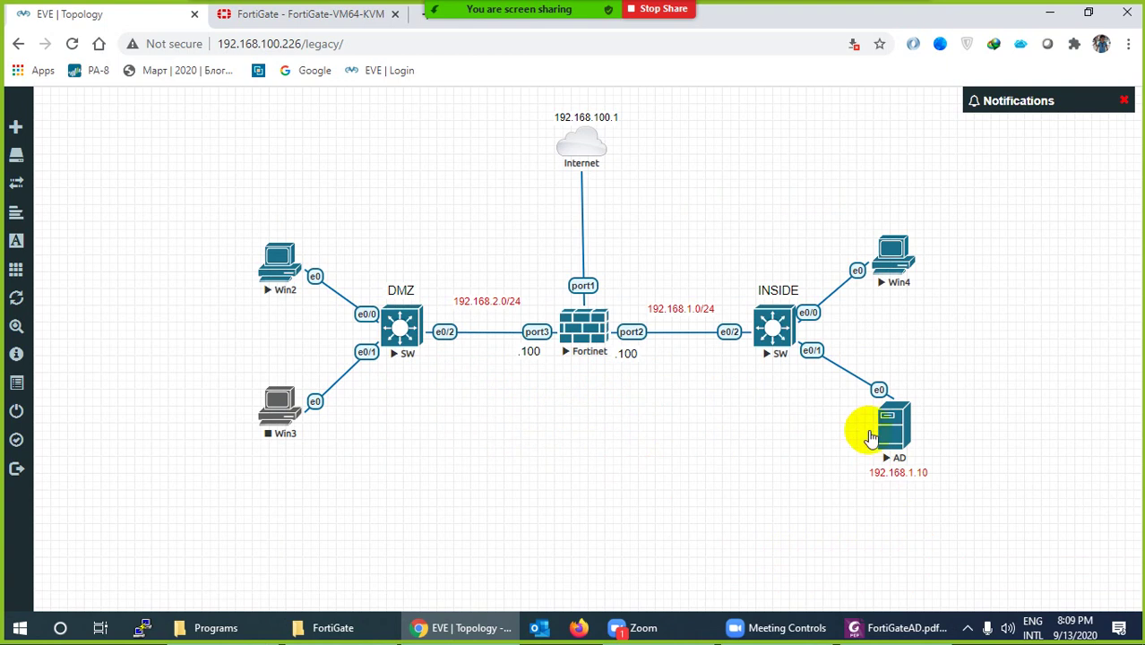
right_click(893, 432)
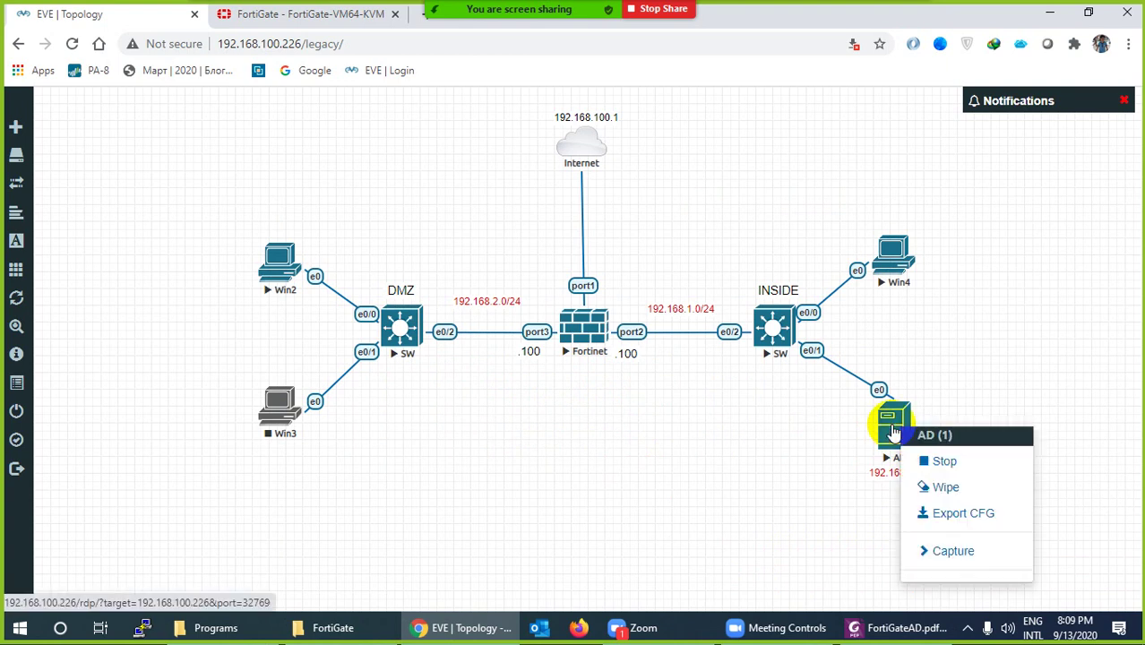
left_click(825, 450)
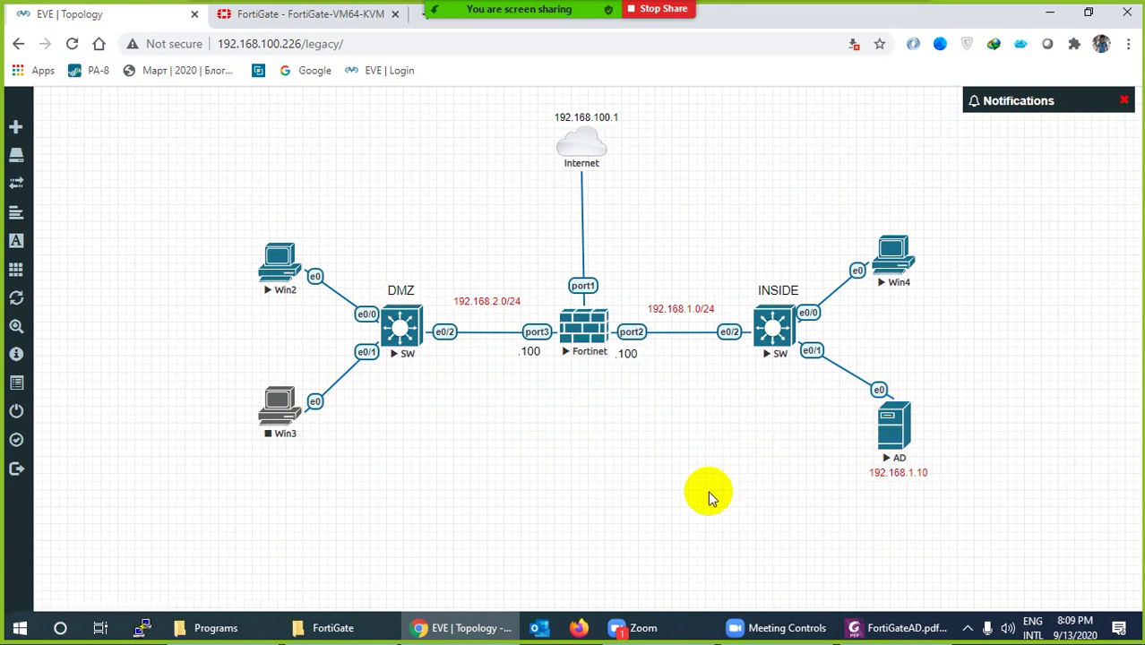
right_click(900, 433)
left_click(853, 460)
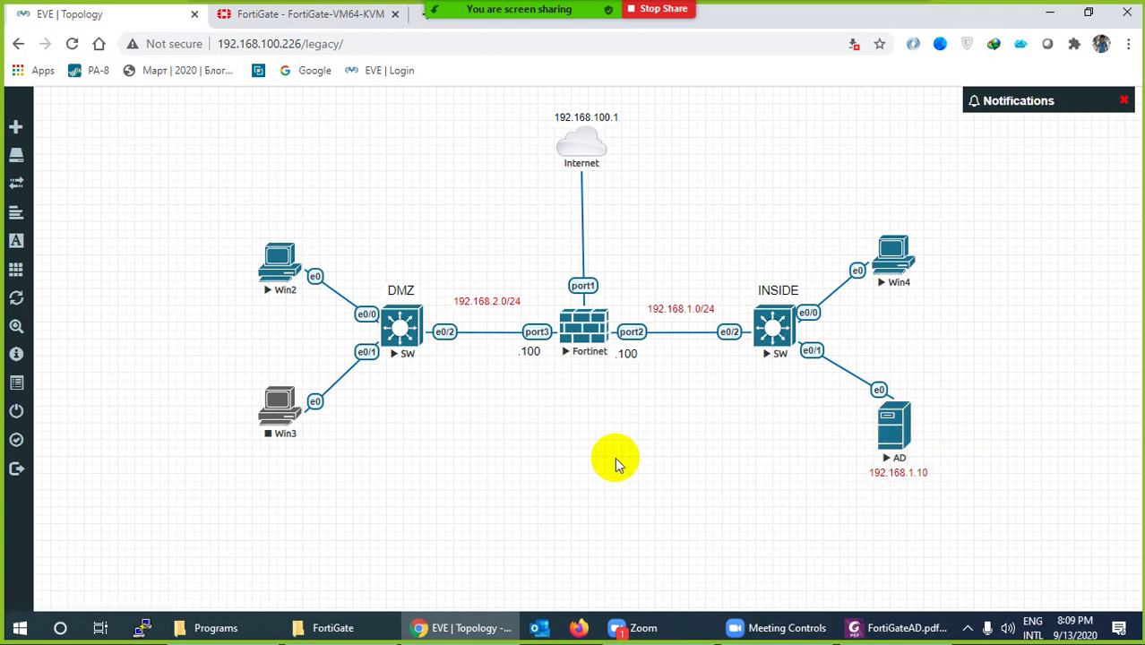
right_click(898, 429)
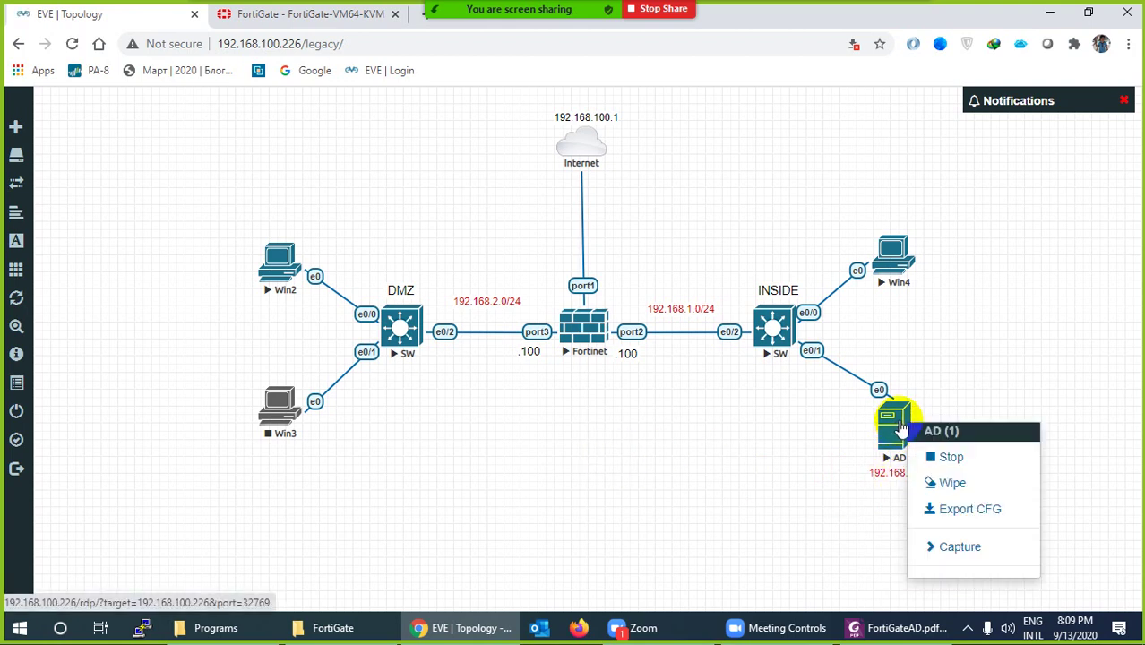
left_click(741, 478)
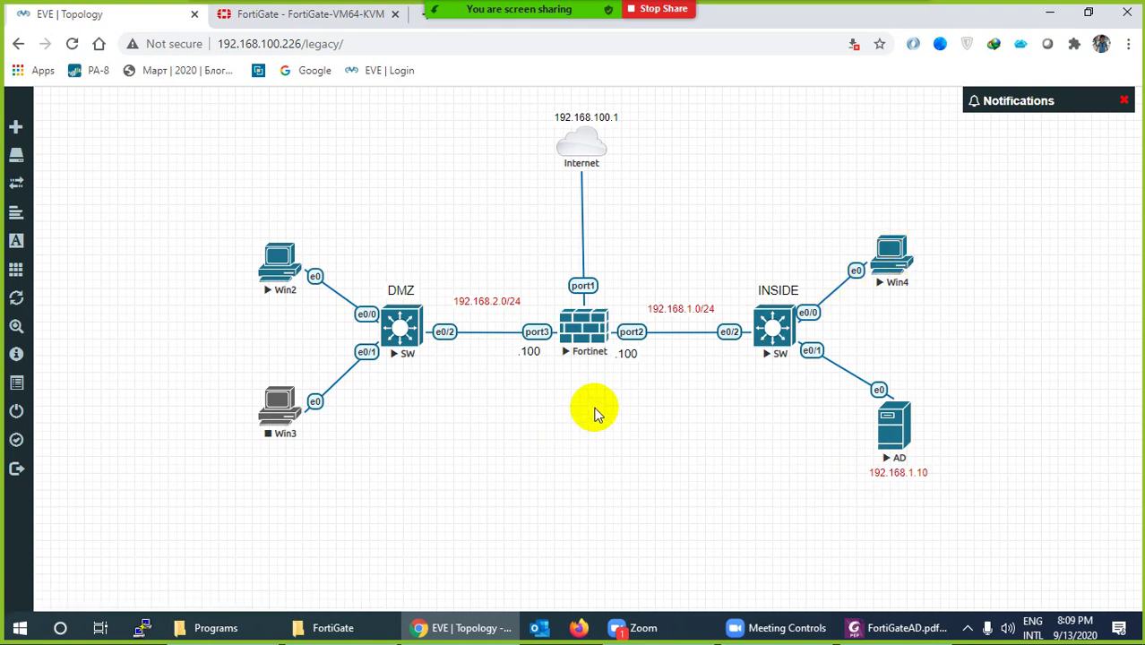
left_click(71, 43)
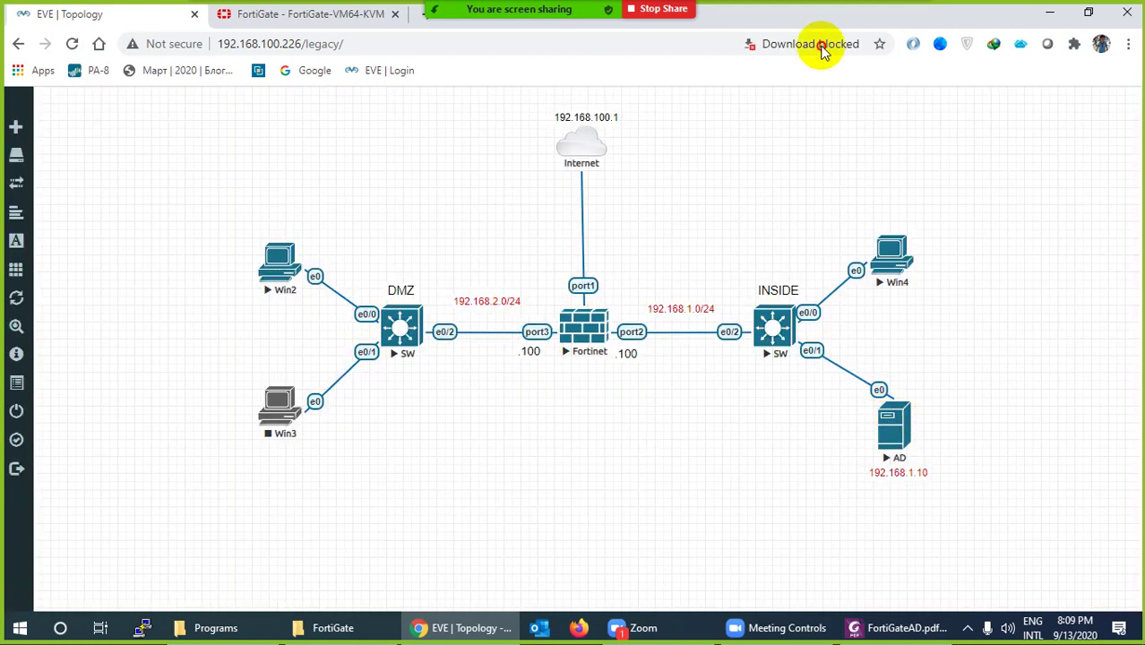
Always allow multiple automatic downloads from the lab site
left_click(820, 44)
left_click(707, 127)
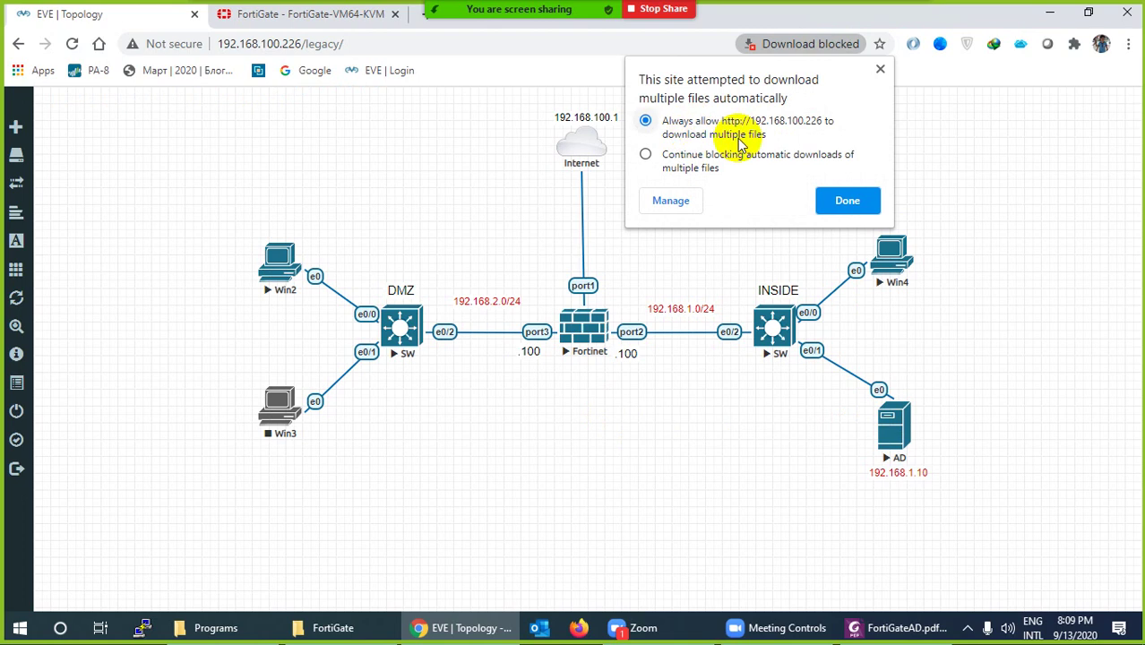
left_click(833, 201)
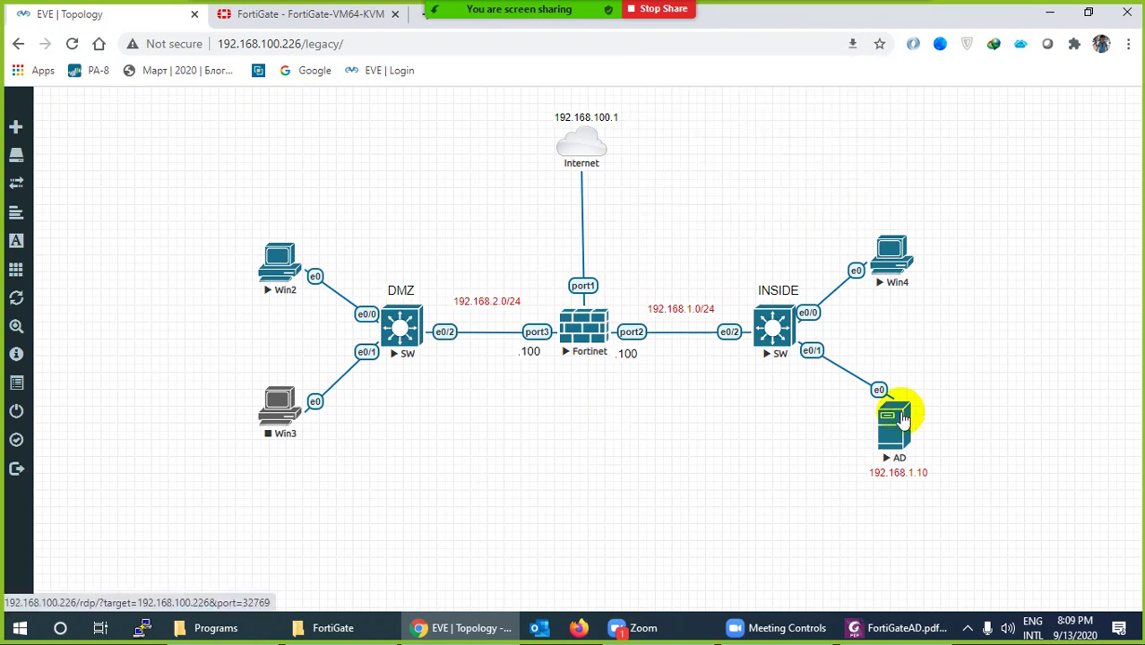
left_click(852, 43)
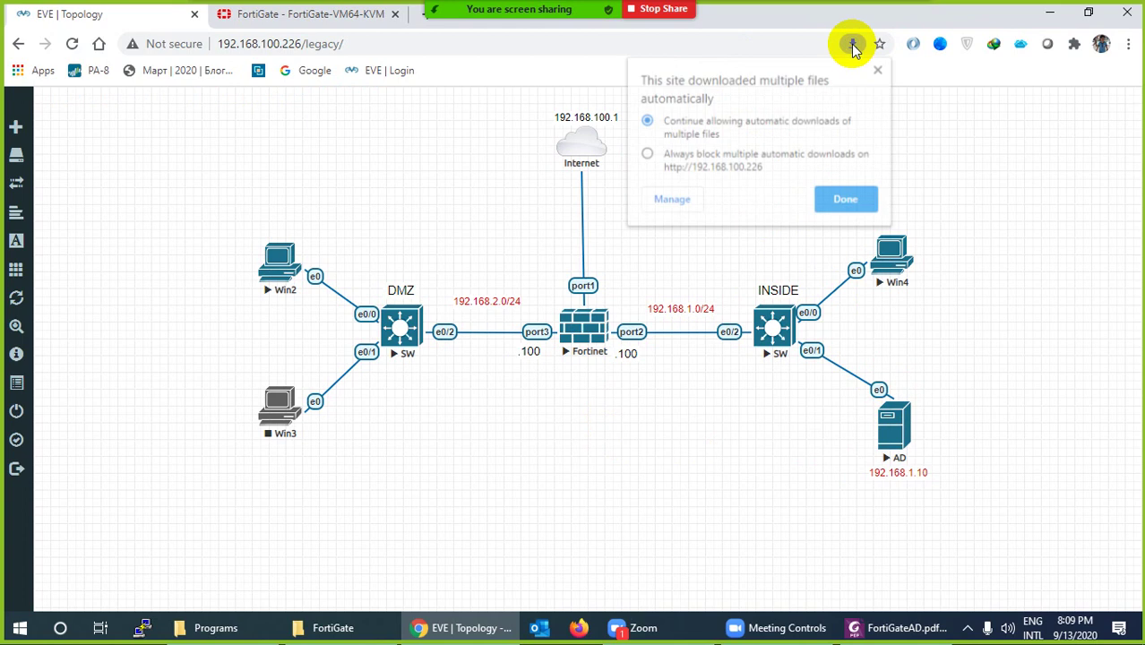
left_click(670, 201)
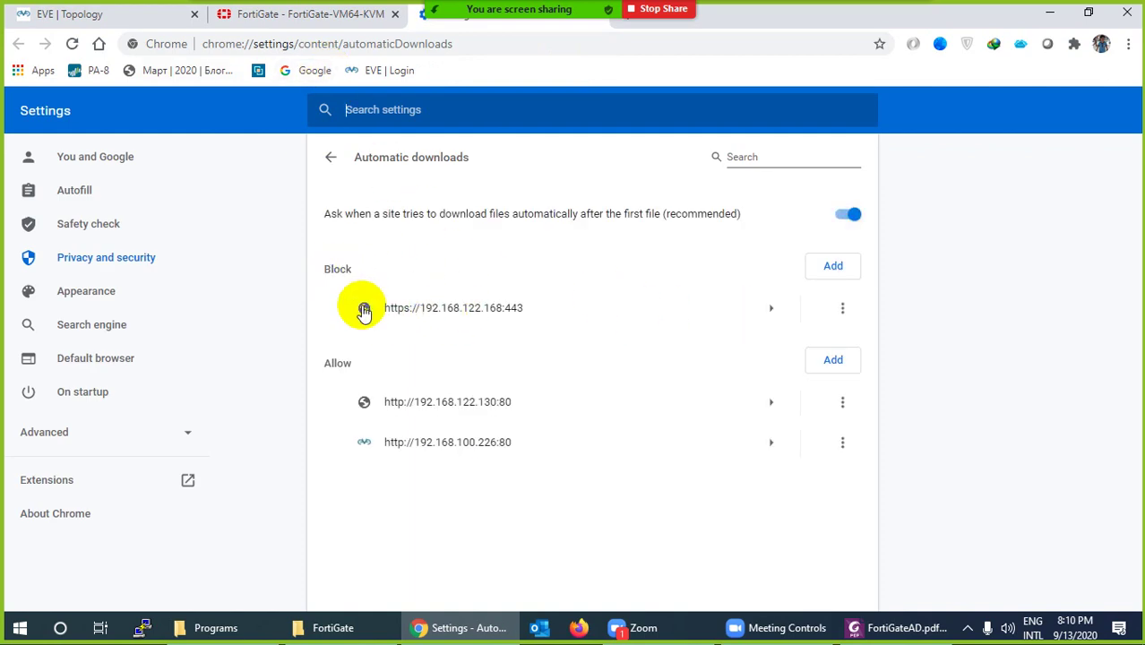
left_click(842, 307)
left_click(783, 314)
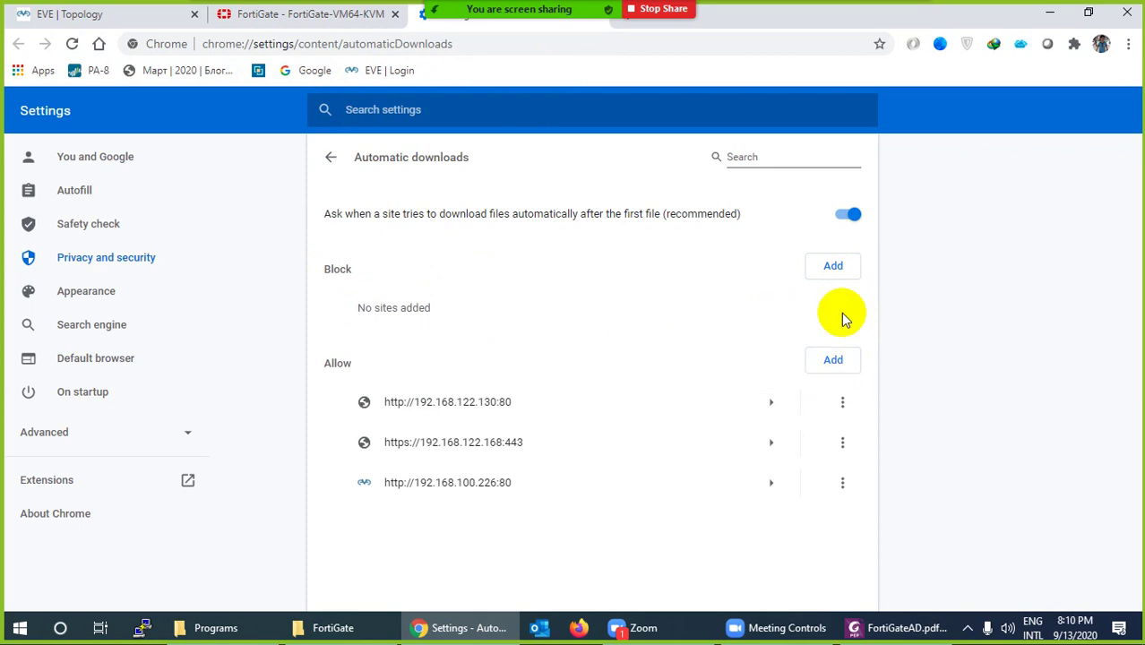
left_click(842, 402)
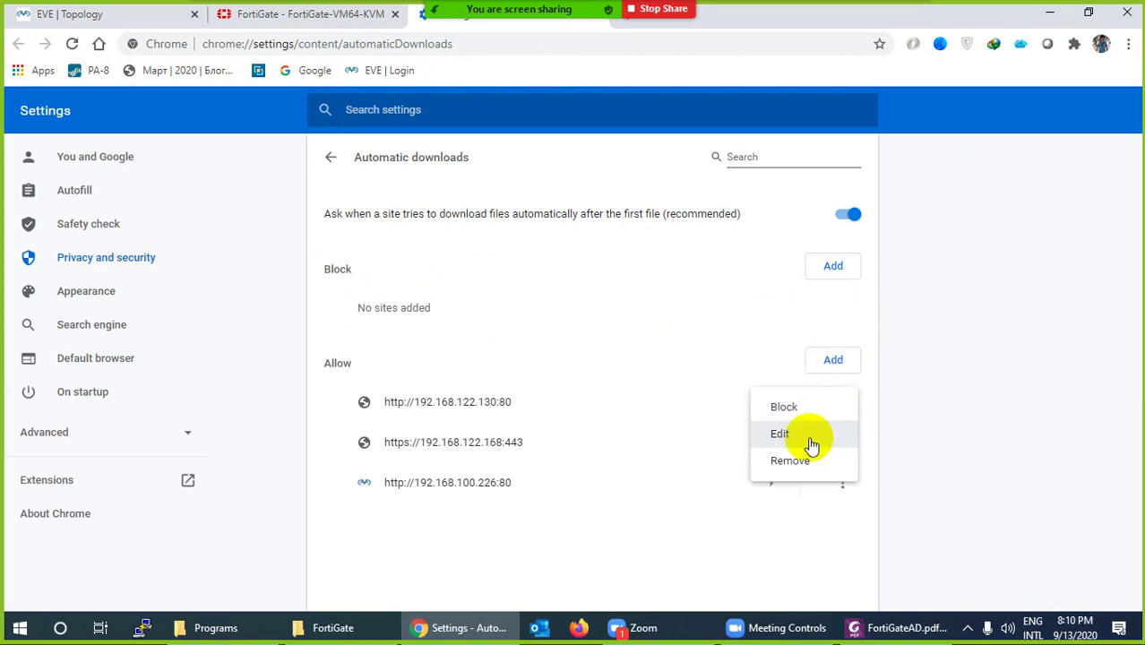
left_click(553, 309)
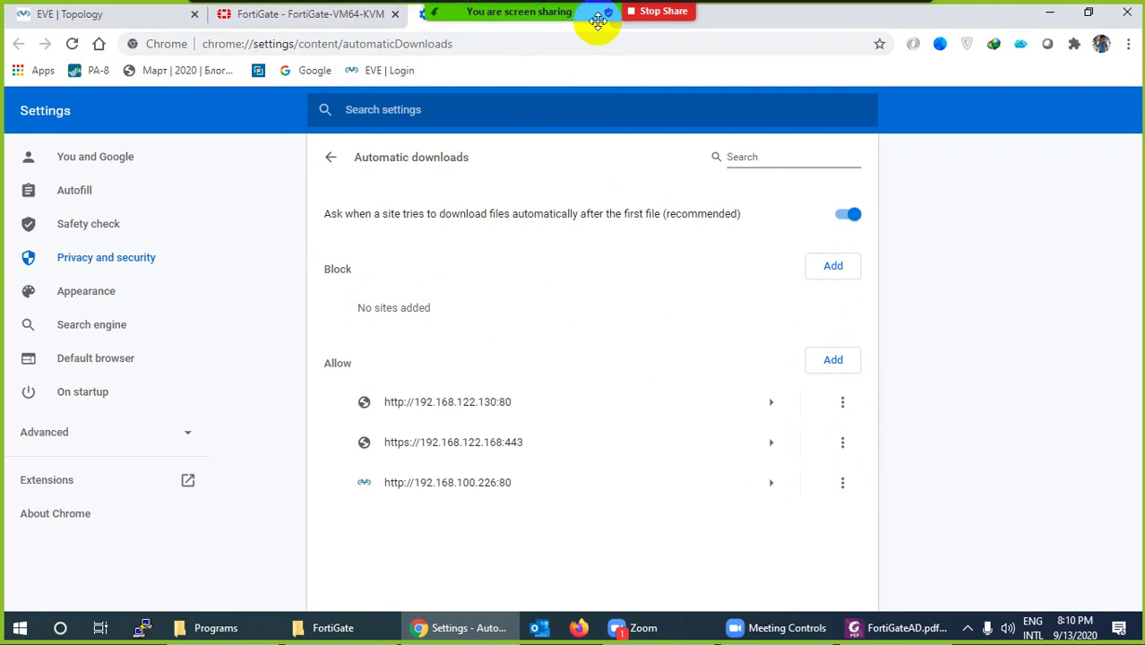
left_click(286, 15)
left_click(184, 15)
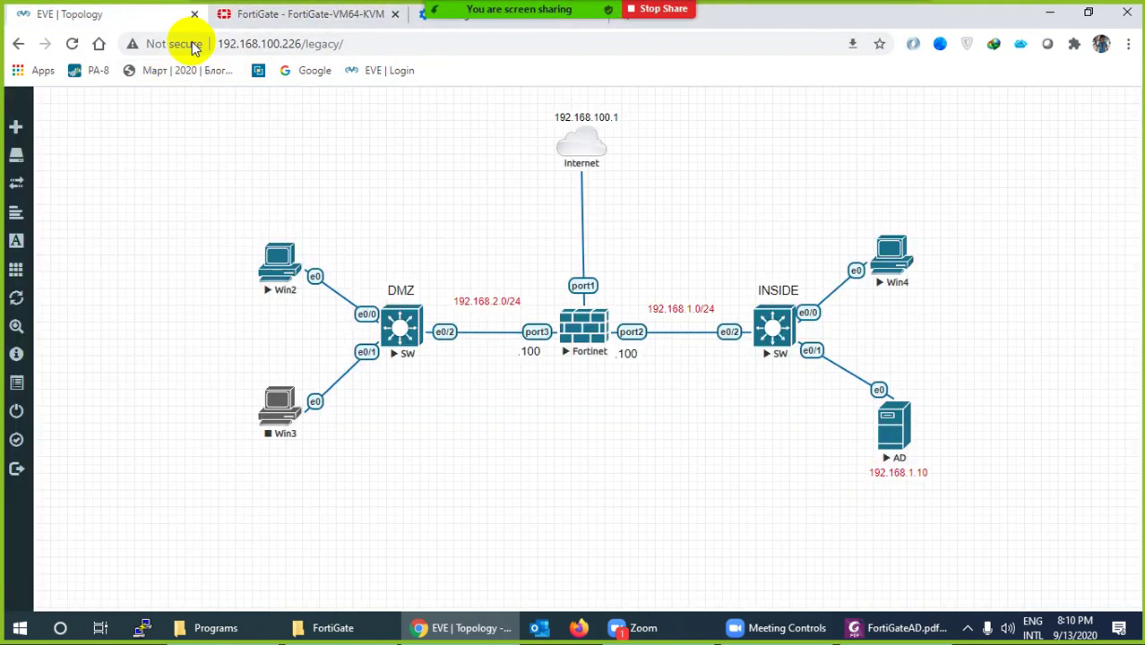
Launch the AD node's downloaded .rdp file and choose to sign in with a different account
left_click(896, 428)
left_click(126, 586)
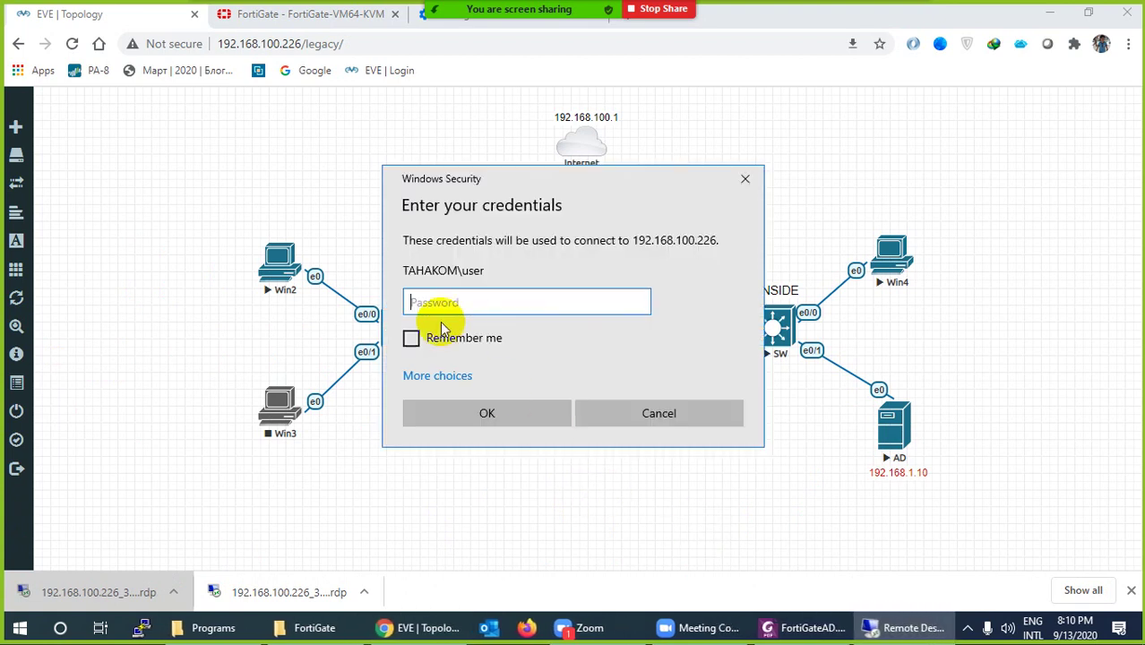
left_click(439, 376)
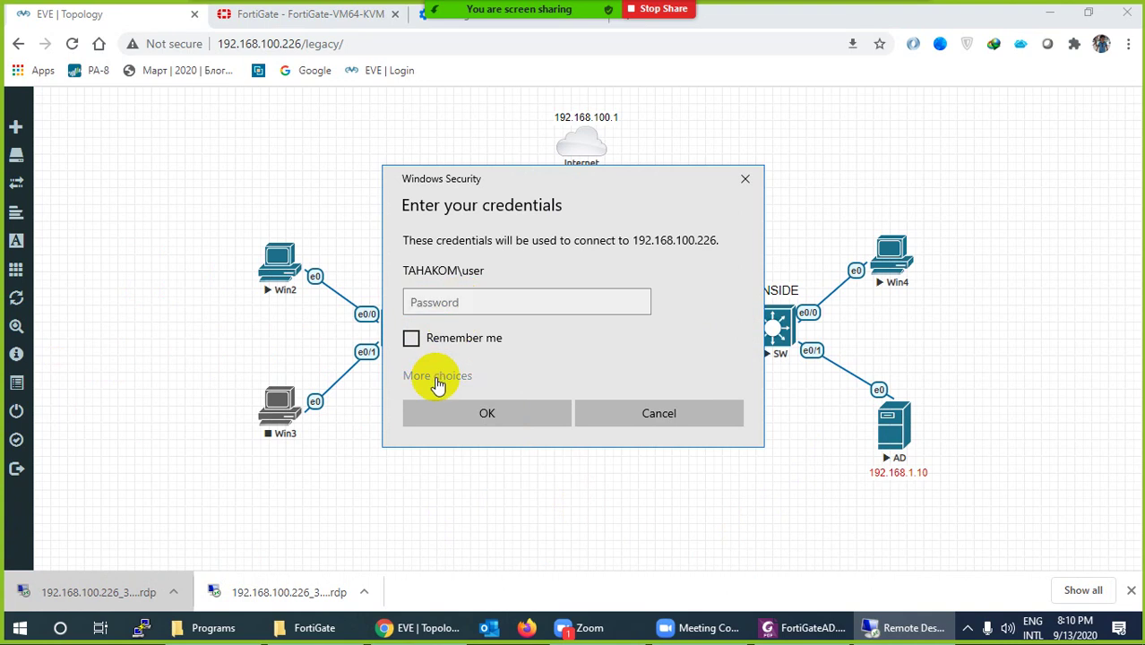
left_click(490, 469)
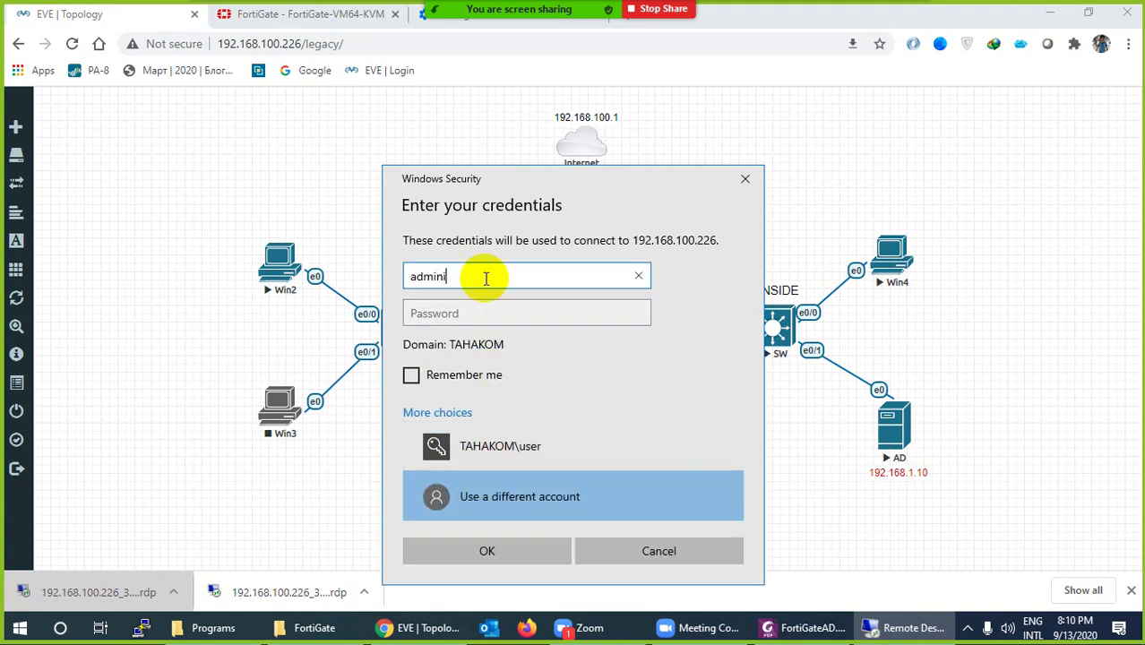
Sign in as administrator with the account password and connect
type("administrator")
key("Tab")
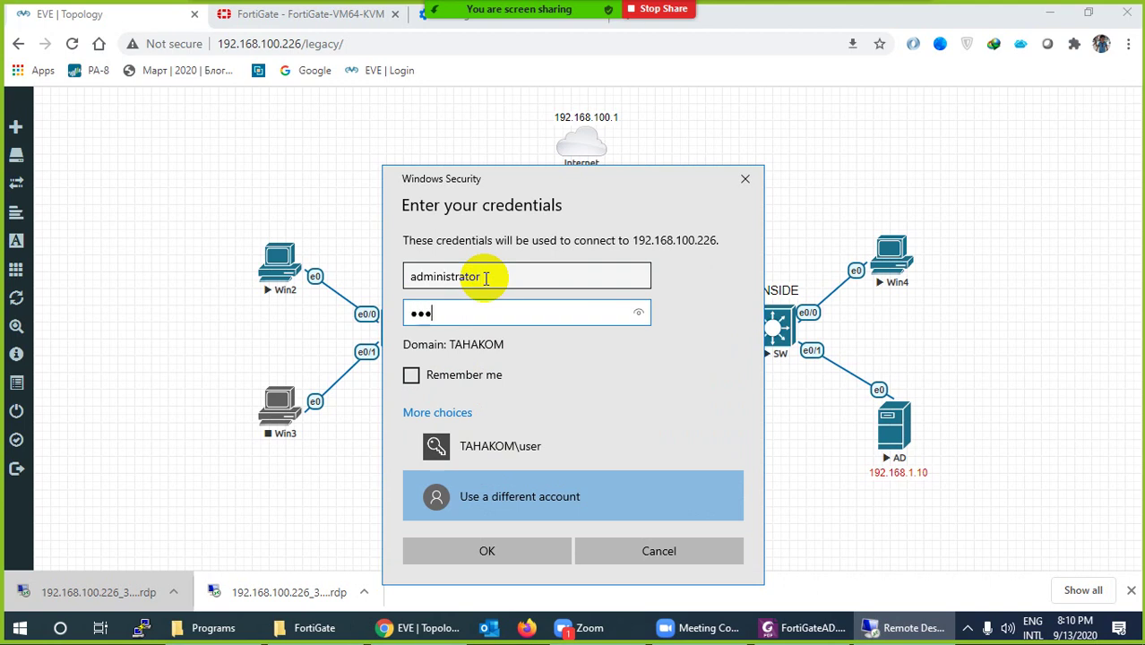
type("*******")
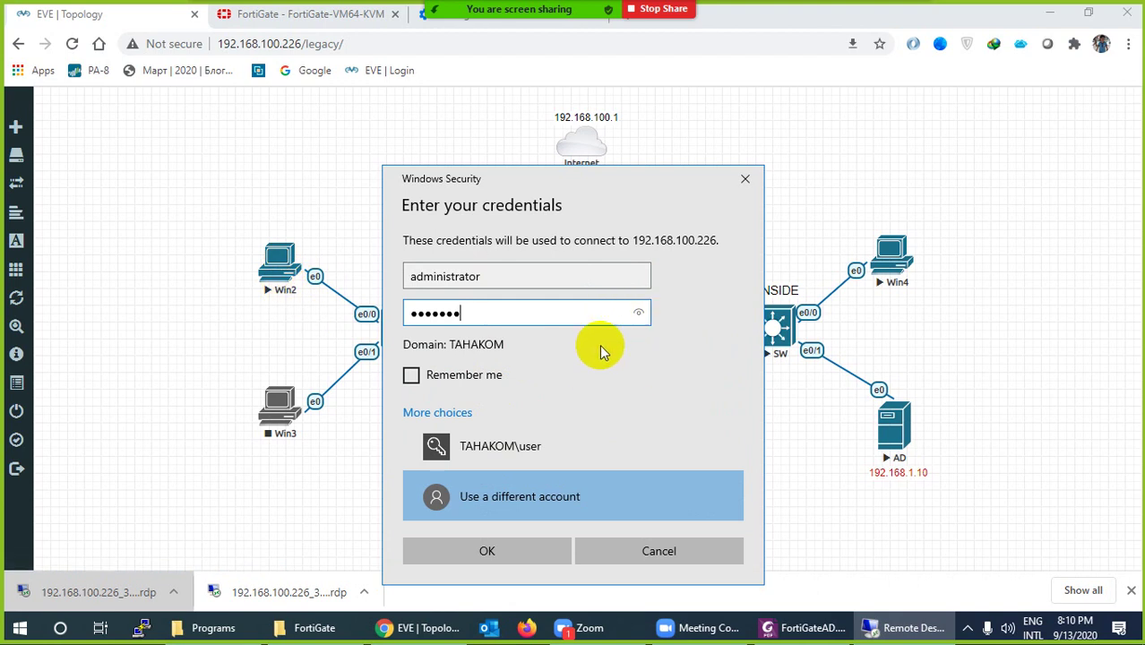
left_click(639, 313)
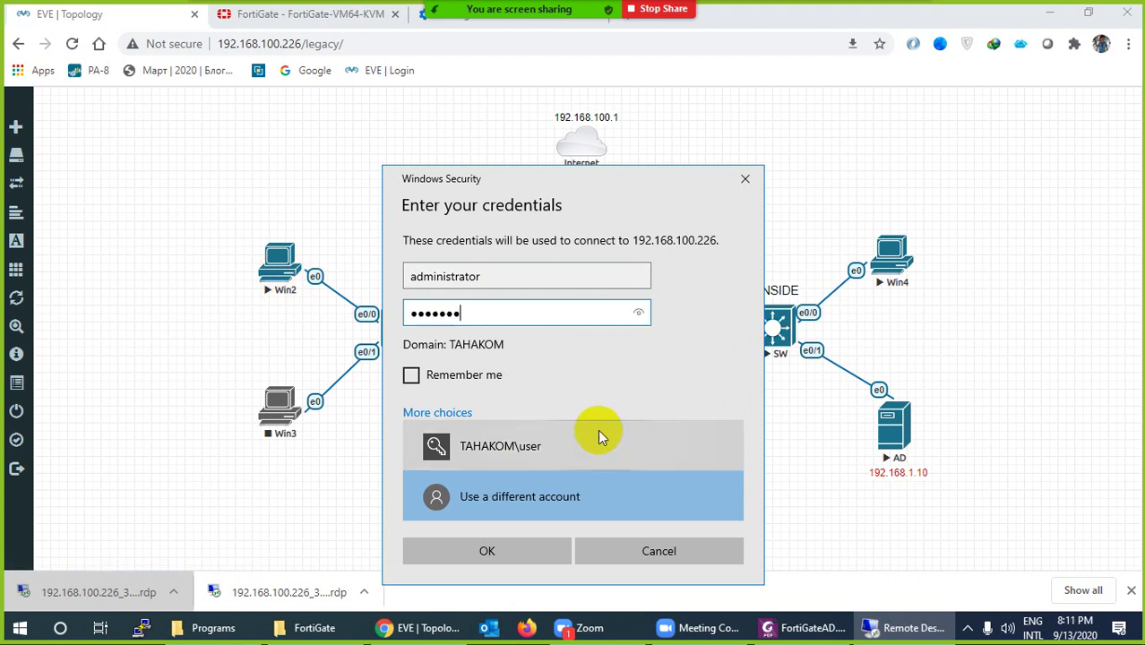
left_click(487, 550)
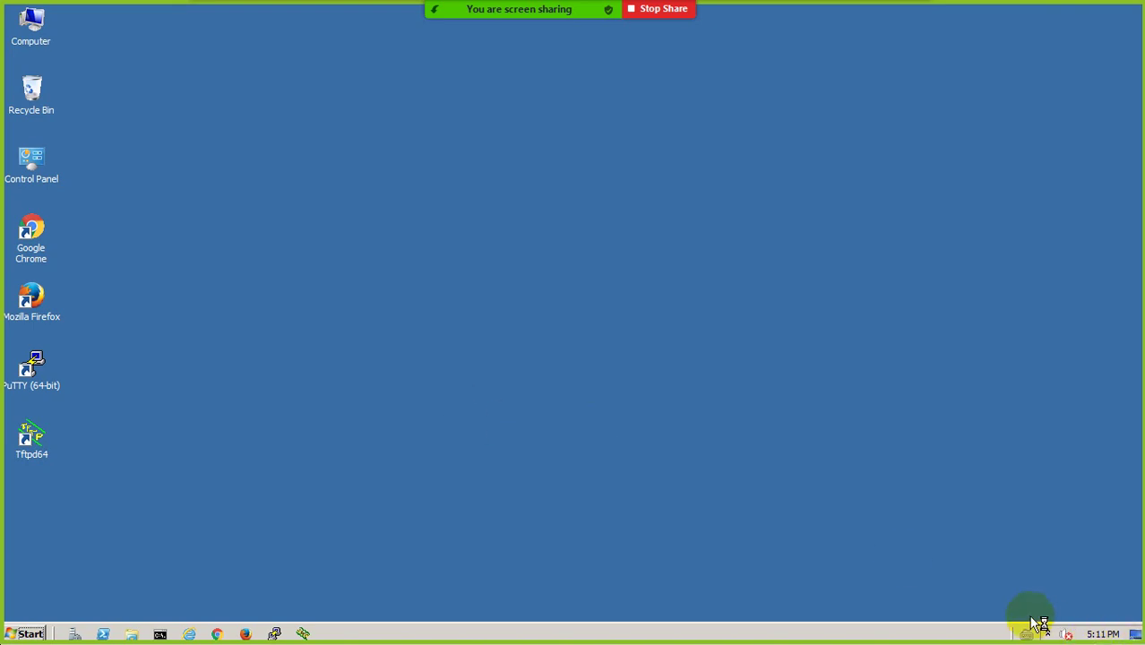
Close the Server Manager window and dismiss the password notification in the system tray
left_click(1050, 634)
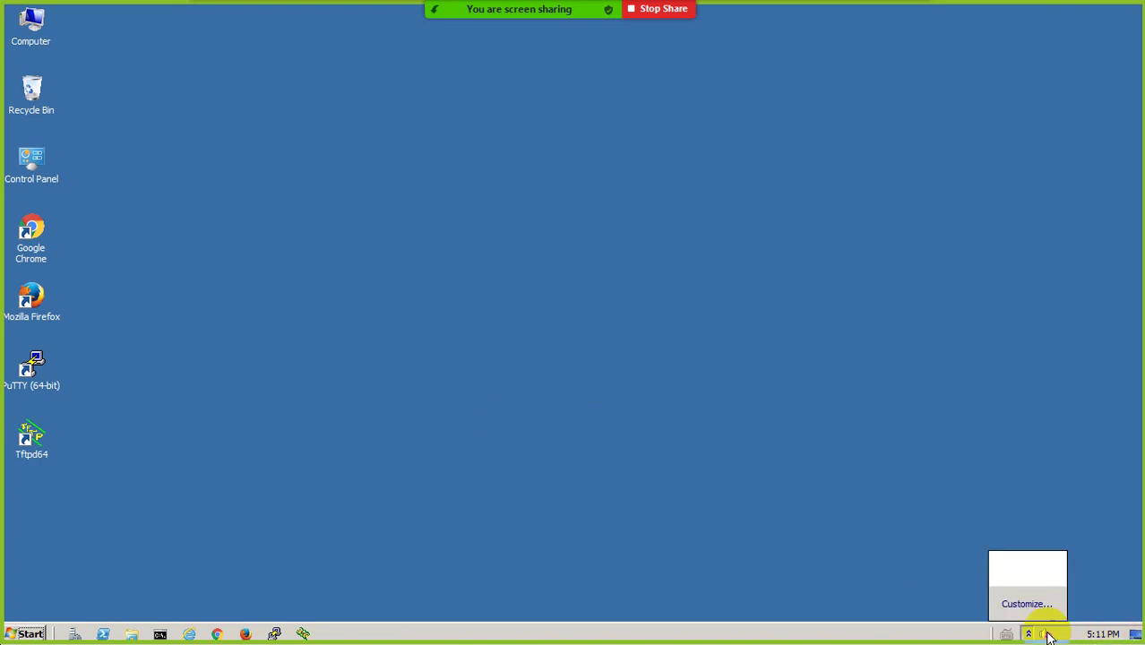
left_click(871, 528)
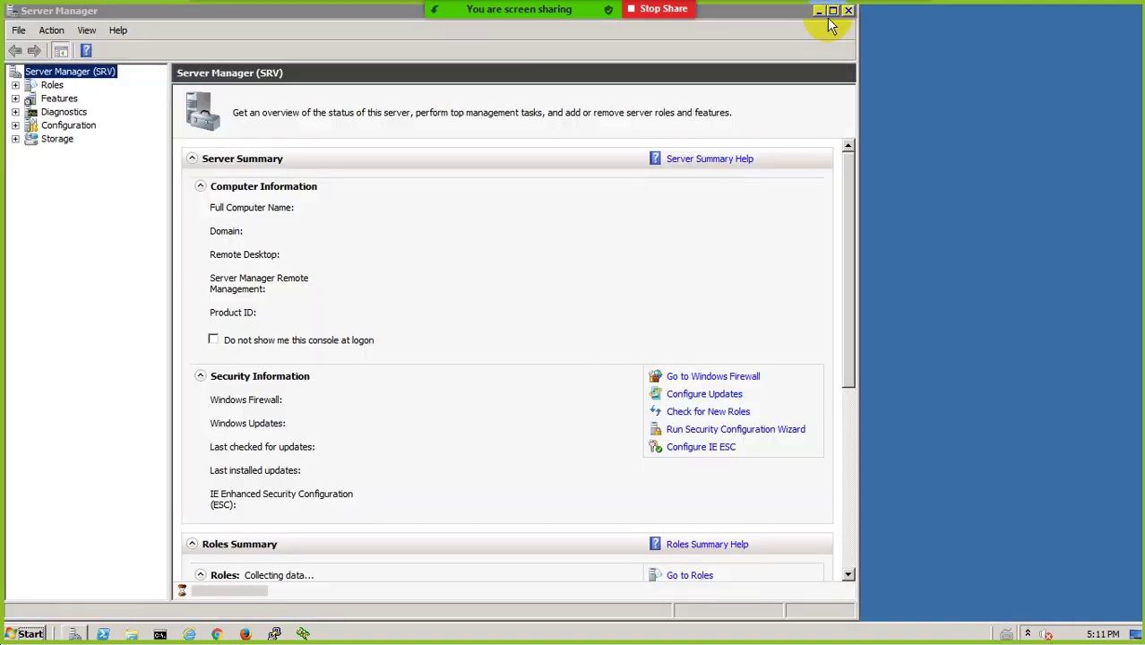
key("alt+F4")
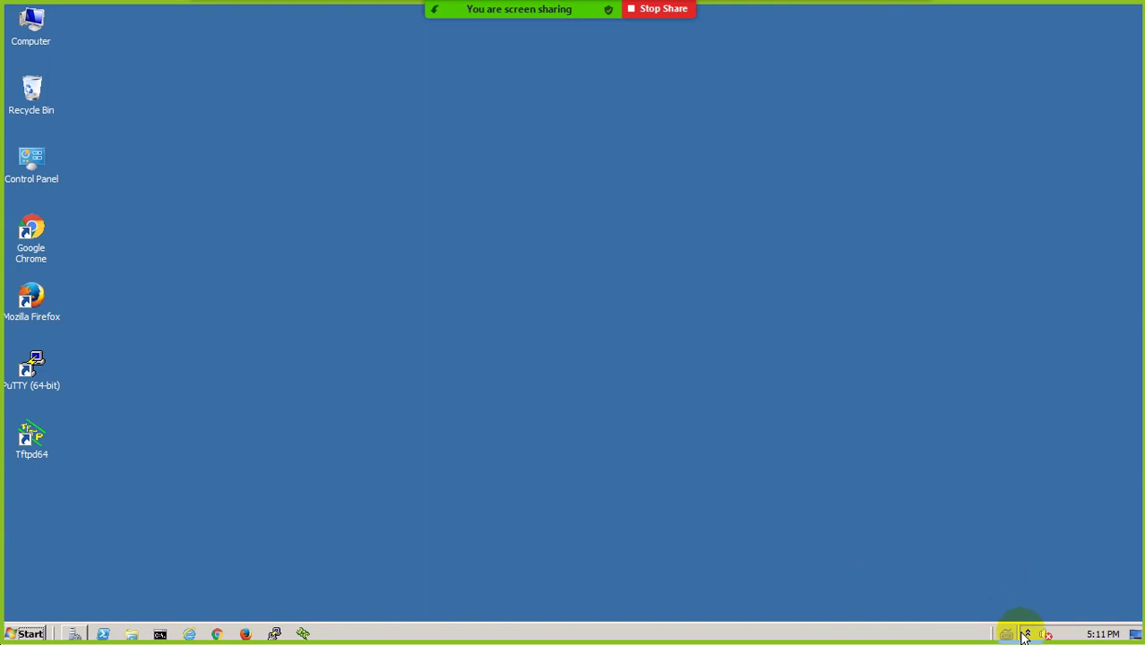
left_click(1029, 634)
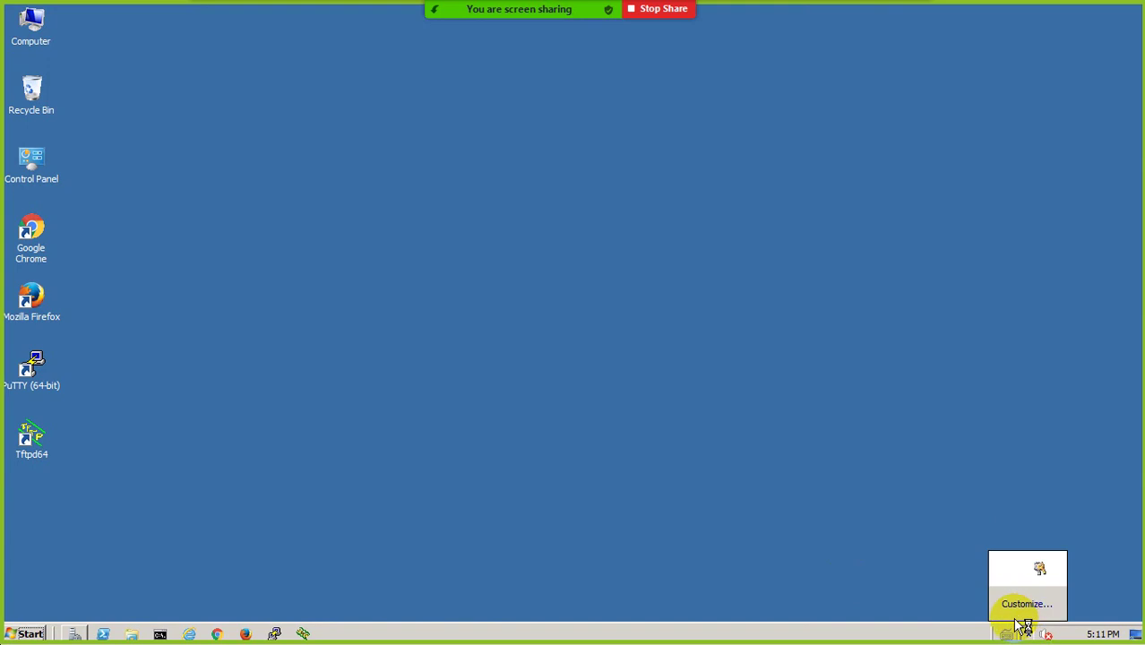
left_click(1040, 503)
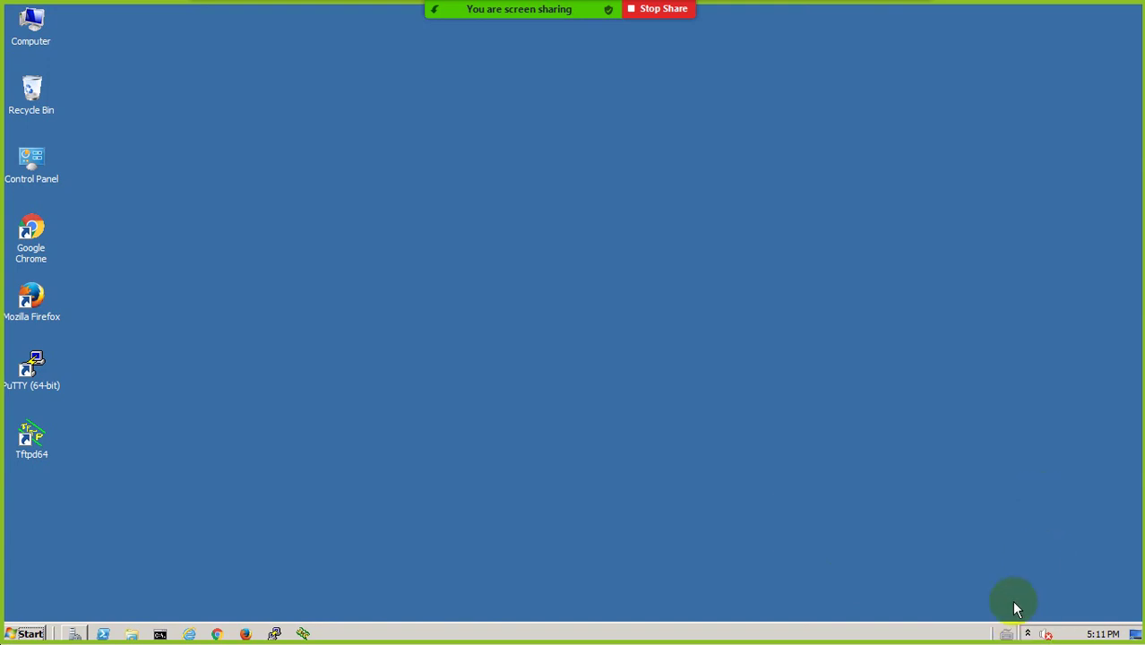
left_click(1029, 632)
left_click(848, 550)
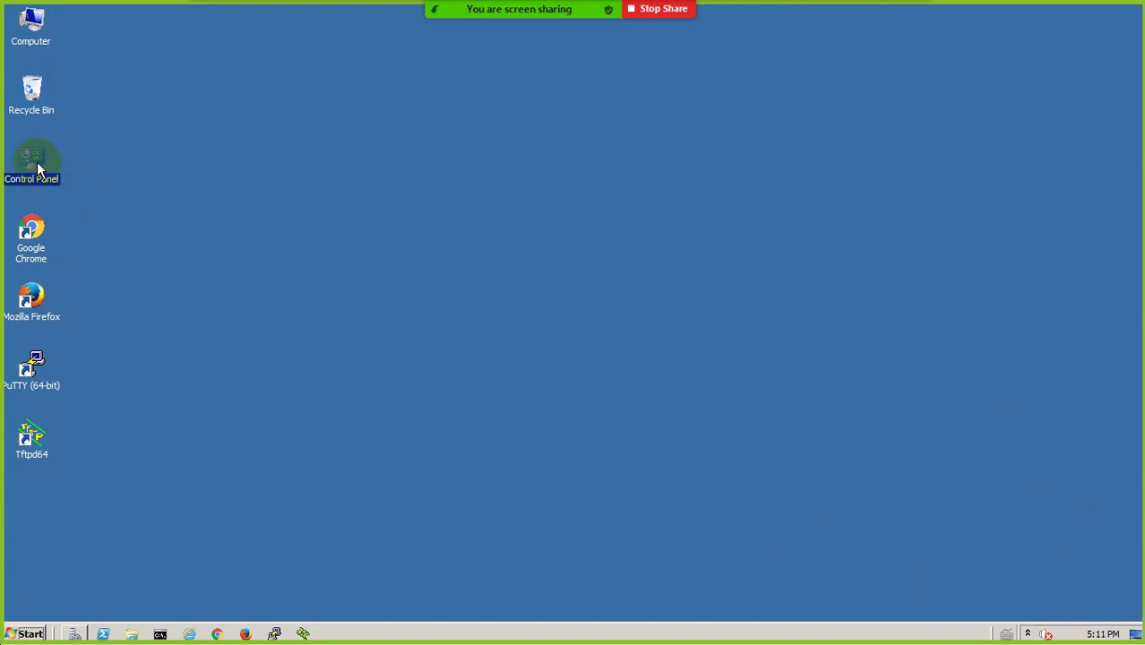
Review Local Area Connection's DHCP address 192.168.1.1, then uncheck TCP/IPv6 in its properties
double_click(32, 163)
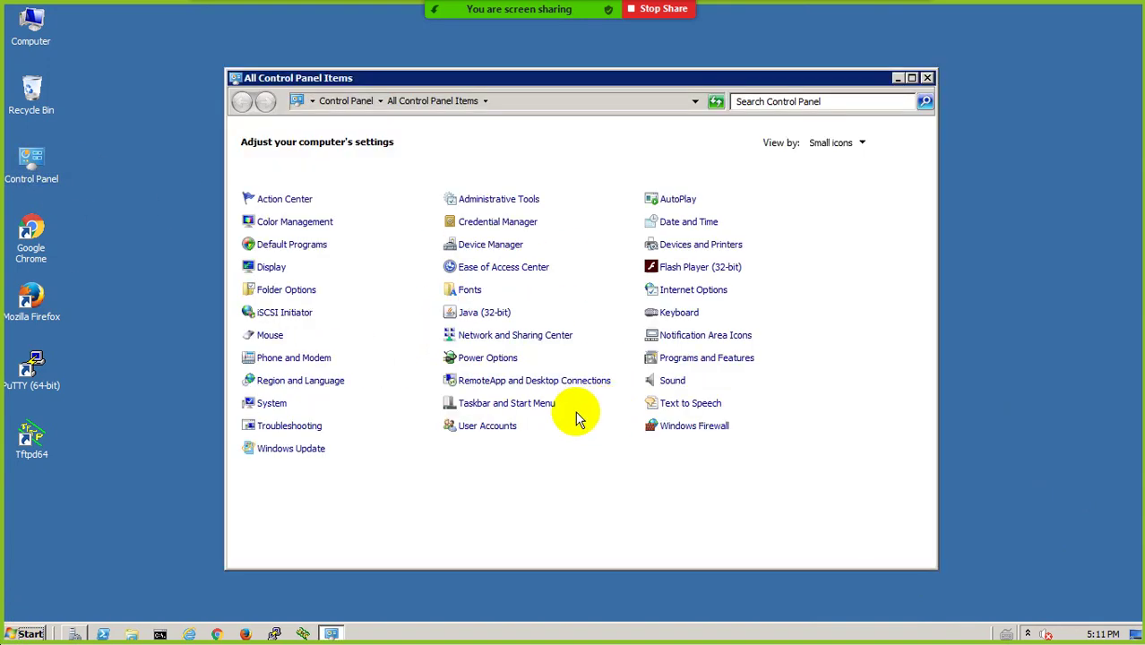
left_click(498, 339)
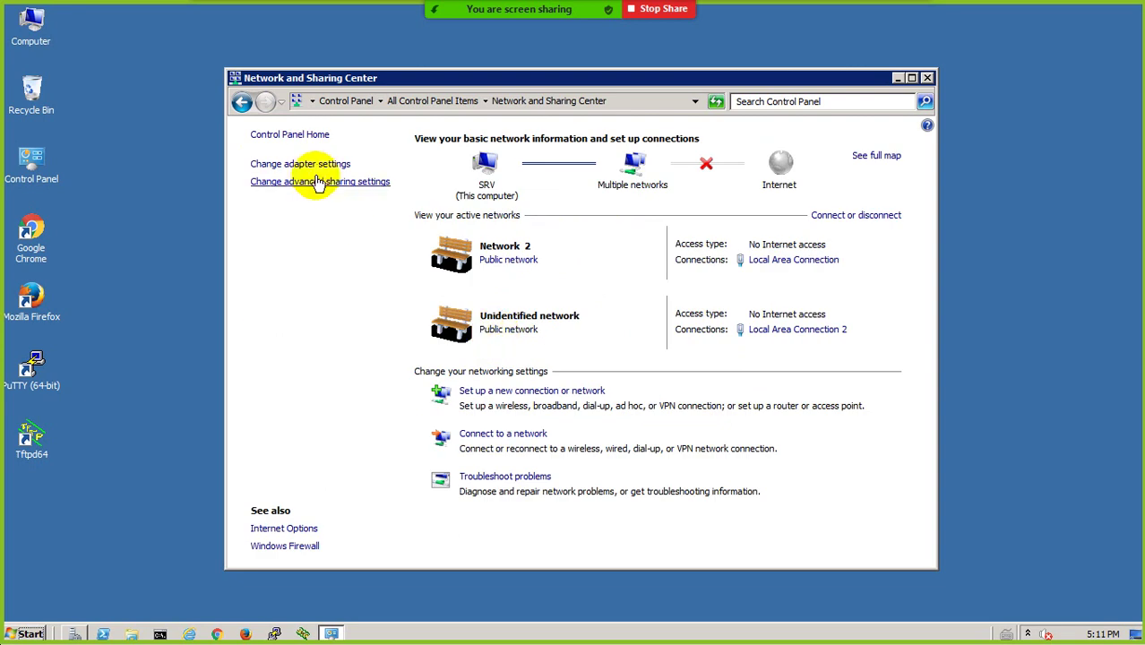
left_click(313, 165)
double_click(331, 170)
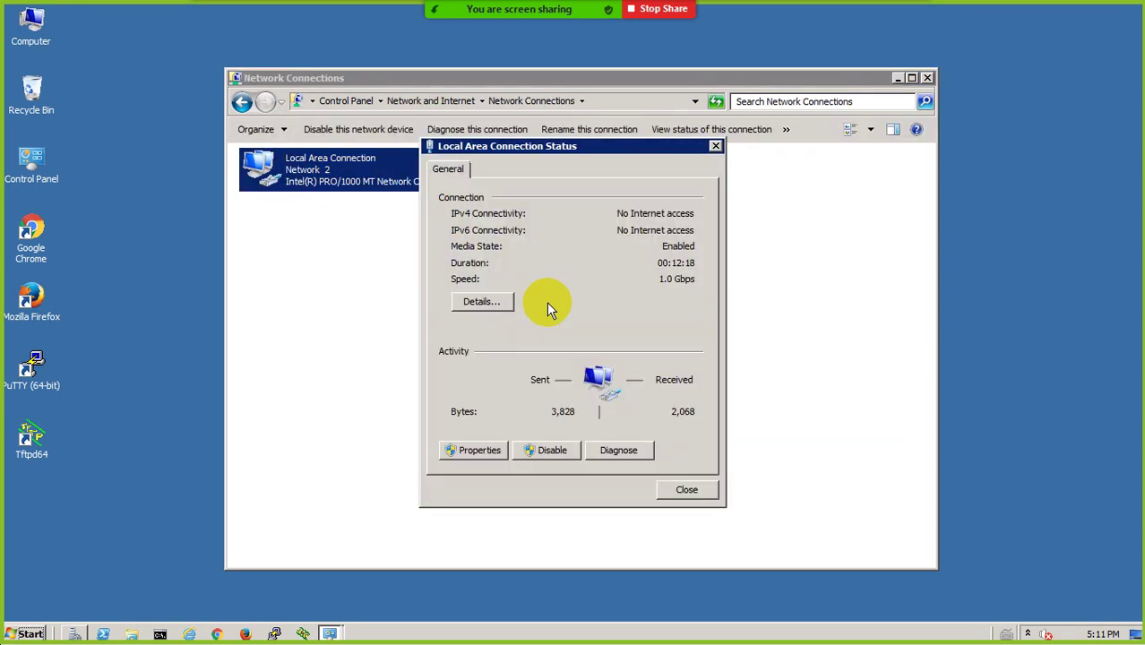
left_click(482, 302)
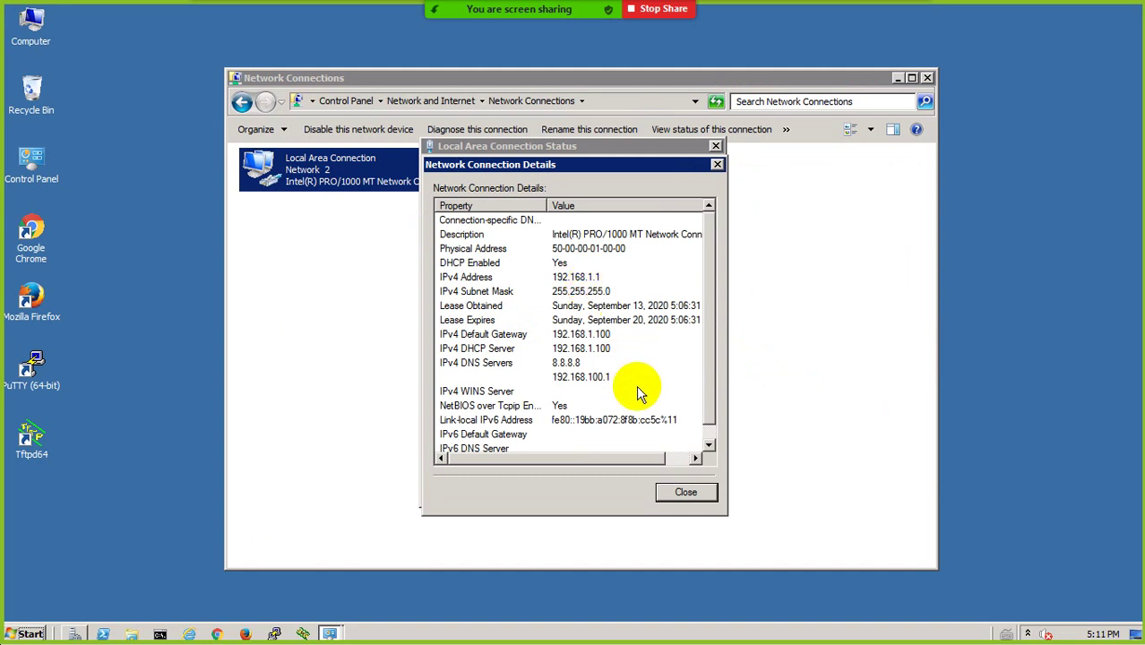
left_click(677, 494)
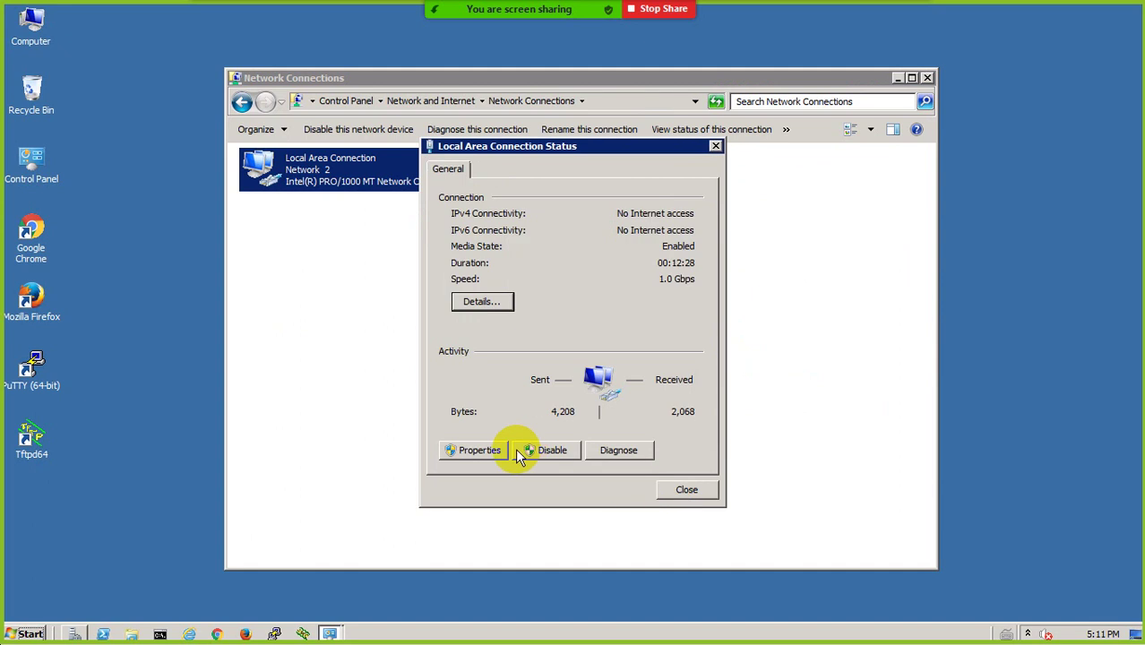
left_click(479, 450)
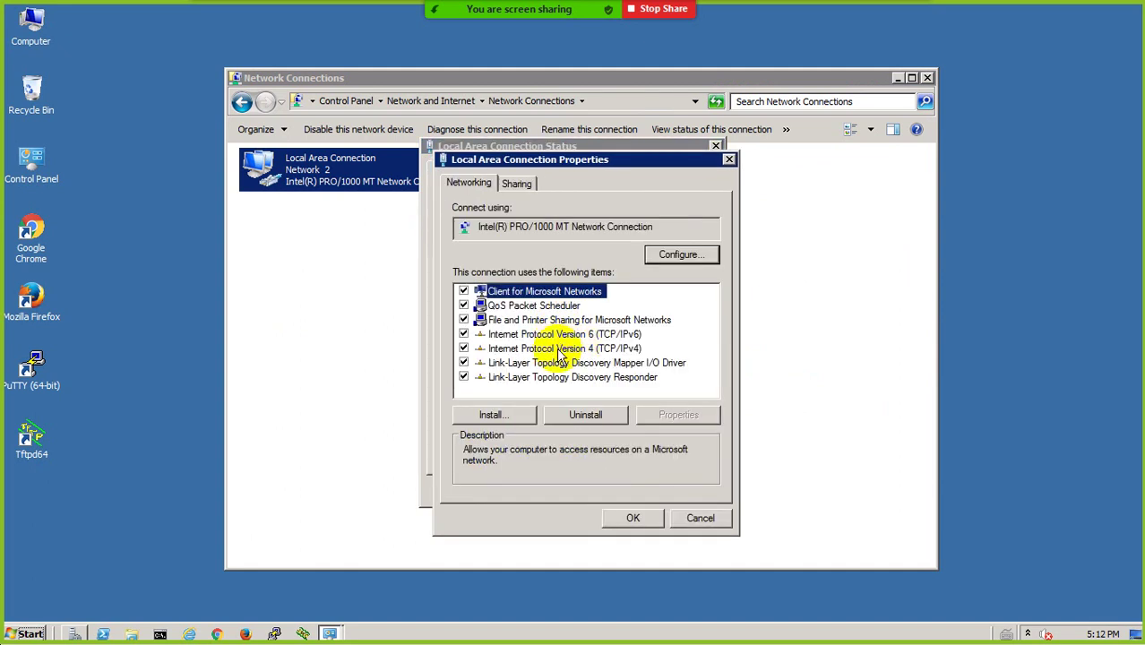
left_click(464, 335)
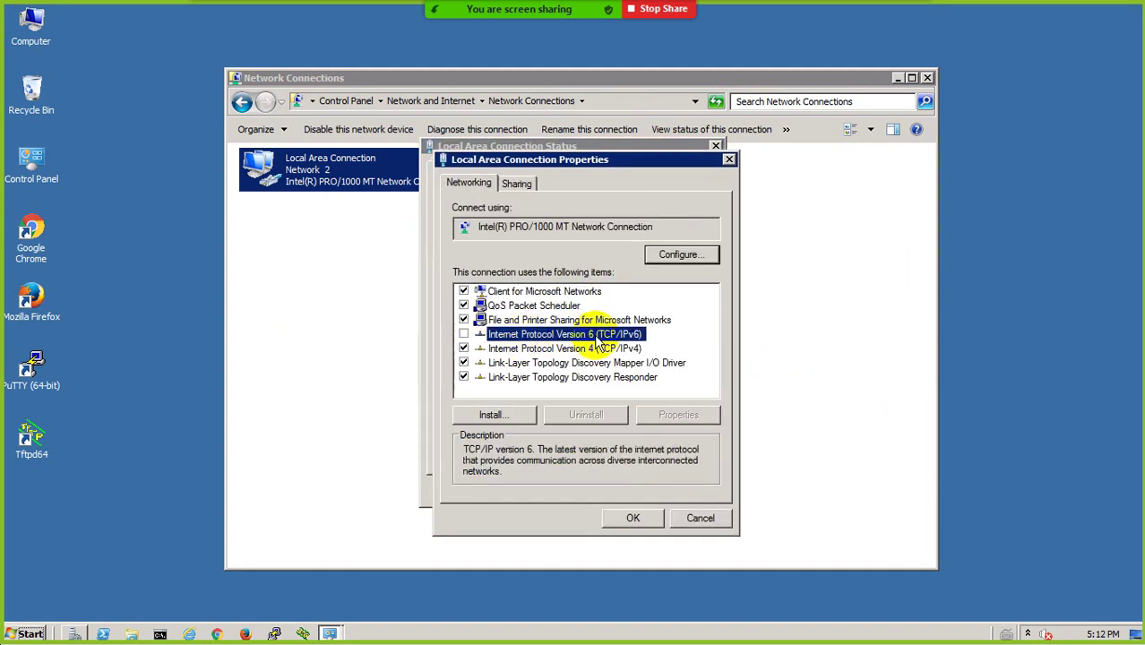
Switch IPv4 to a manual address with mask, gateway and DNS 8.8.8.8 and 192.168.100.1
left_click(568, 352)
double_click(569, 356)
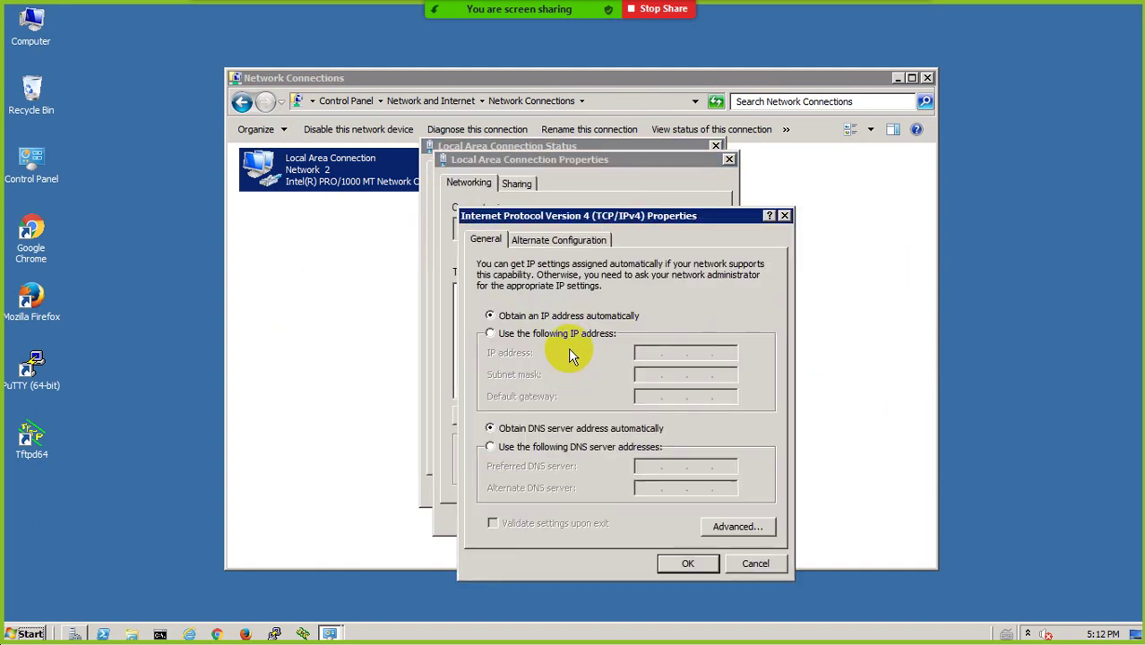
left_click(511, 333)
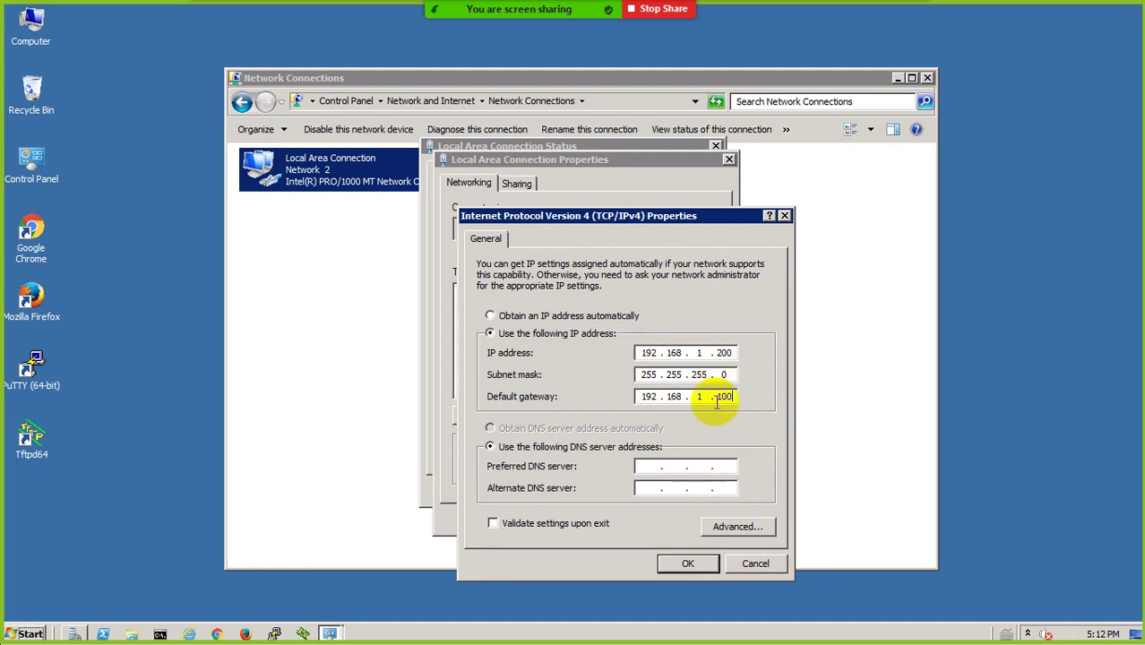
left_click(649, 466)
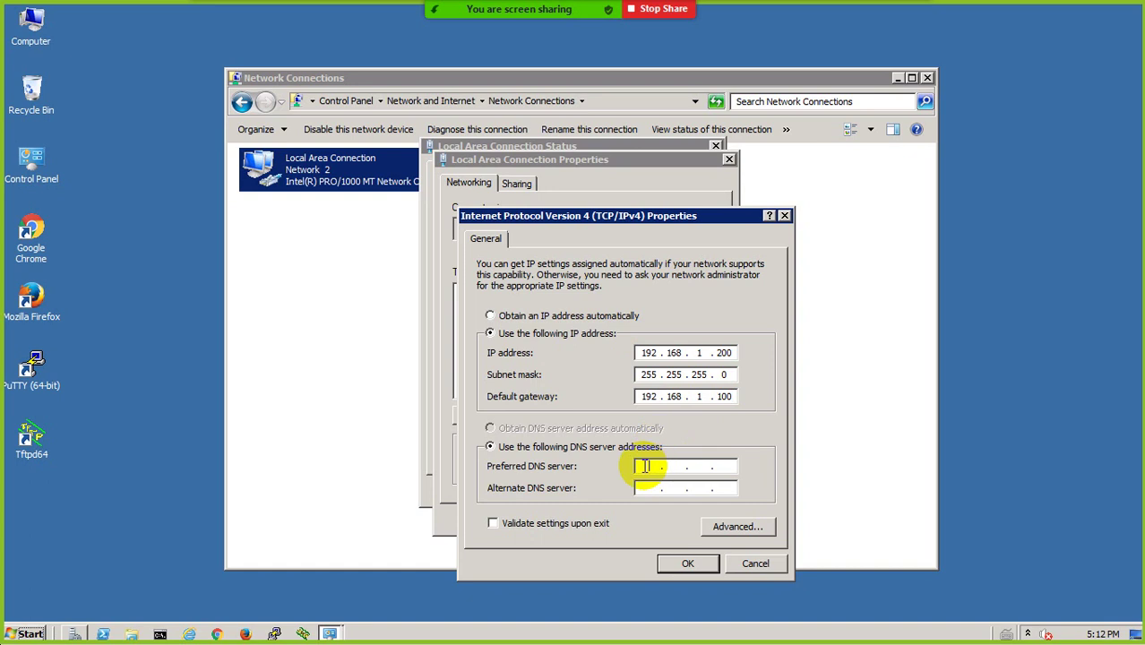
type("8.8.8.8")
key("Tab")
type("192 . 168 . 100 . 1")
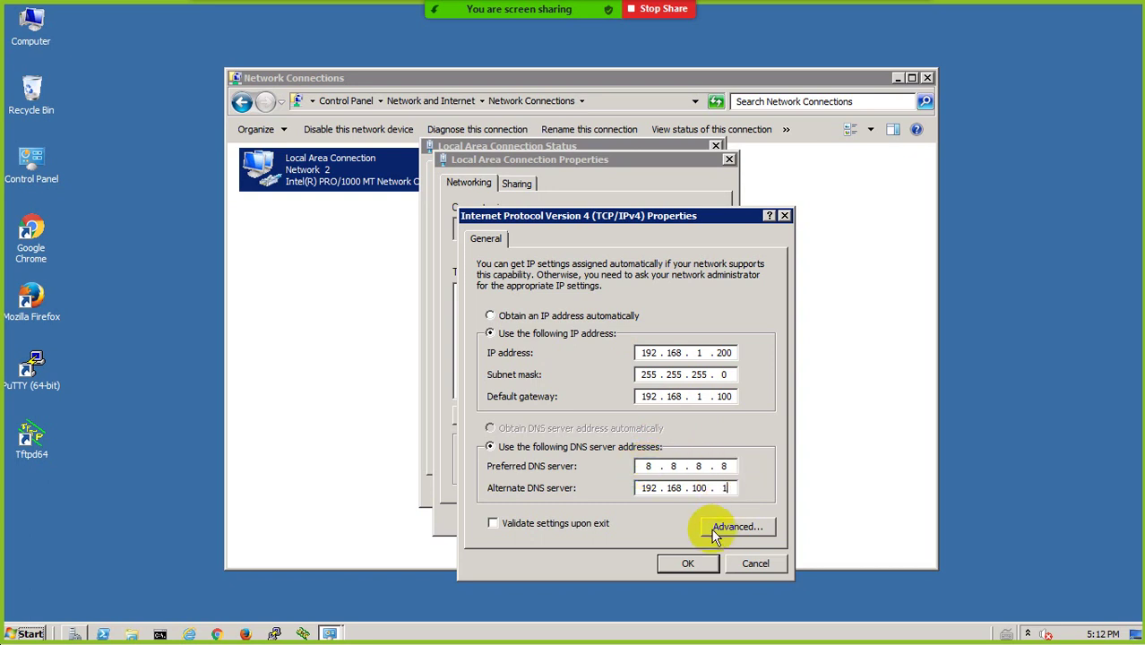
Replace preferred DNS 8.8.8.8 with 192.168.1.200 and save the IPv4 settings
left_click(723, 465)
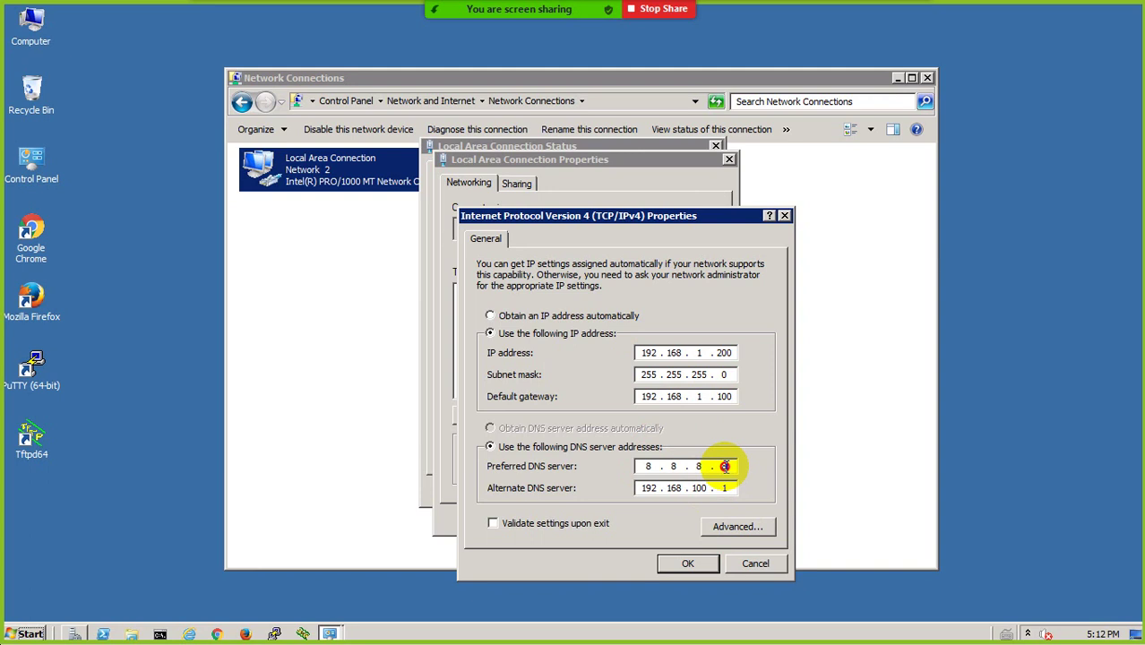
key("BackSpace")
key("BackSpace")
key("BackSpace")
key("BackSpace")
key("BackSpace")
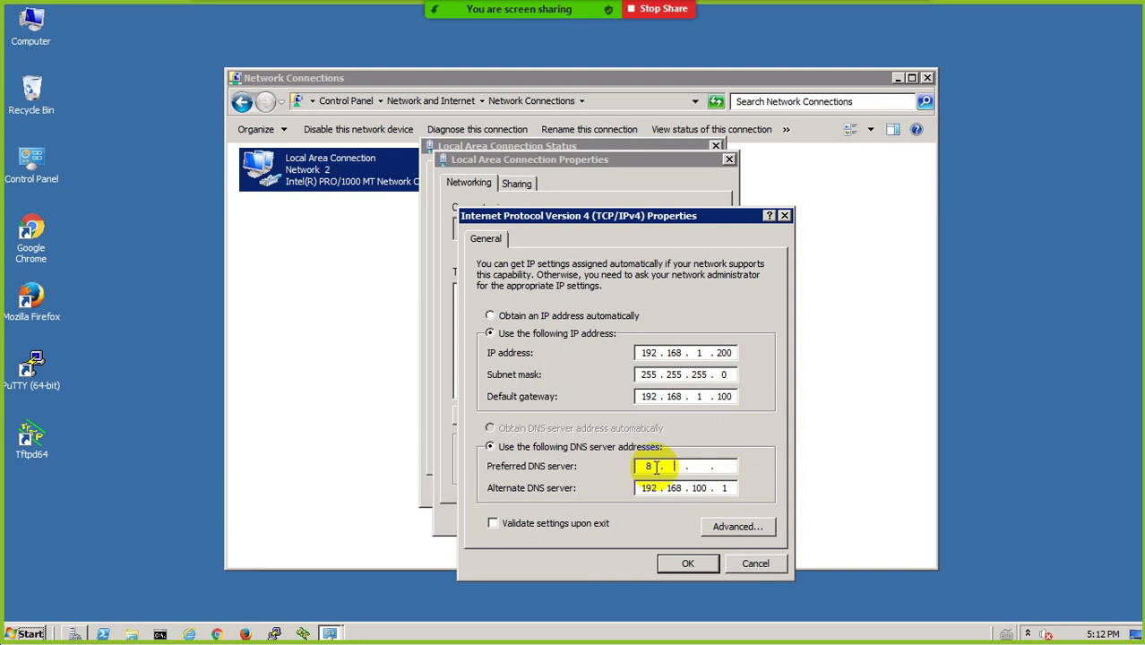
key("BackSpace")
key("BackSpace")
type("192.168.1.200")
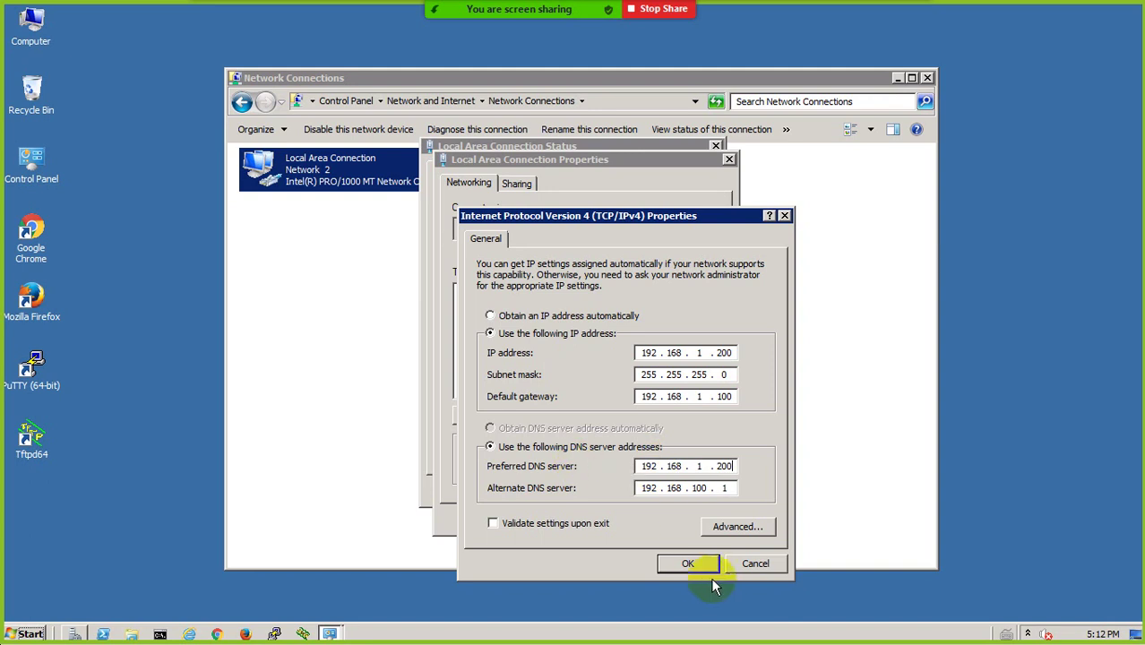
left_click(689, 558)
Apply the connection settings, verify 192.168.1.200 in Details, close network windows, and open Server Manager
left_click(640, 521)
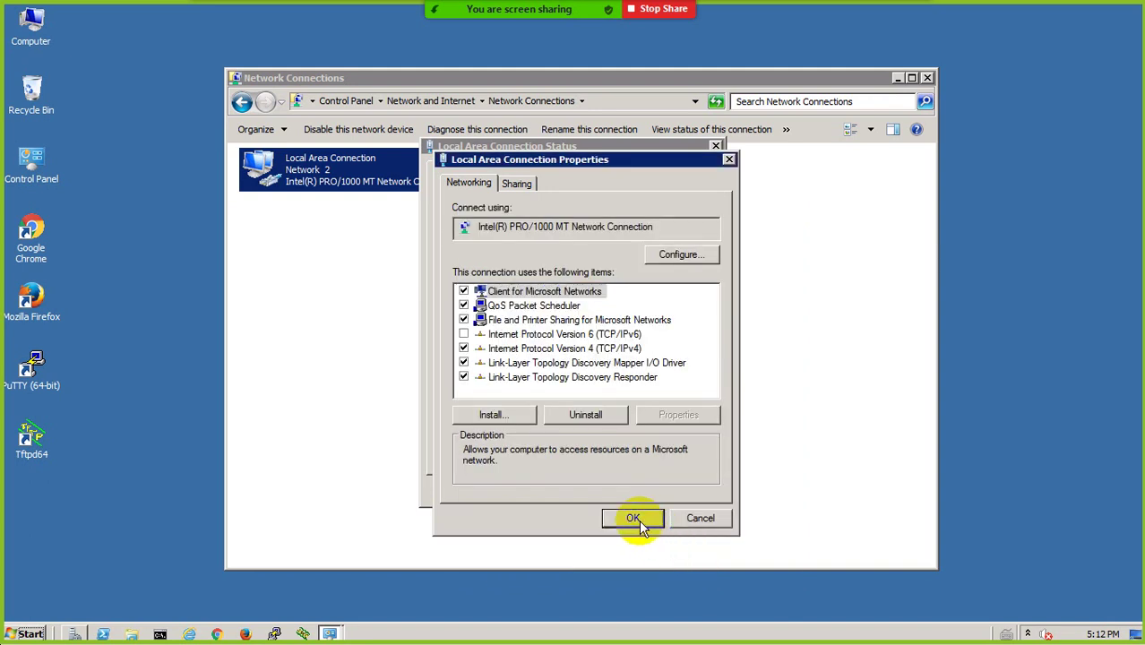
left_click(488, 304)
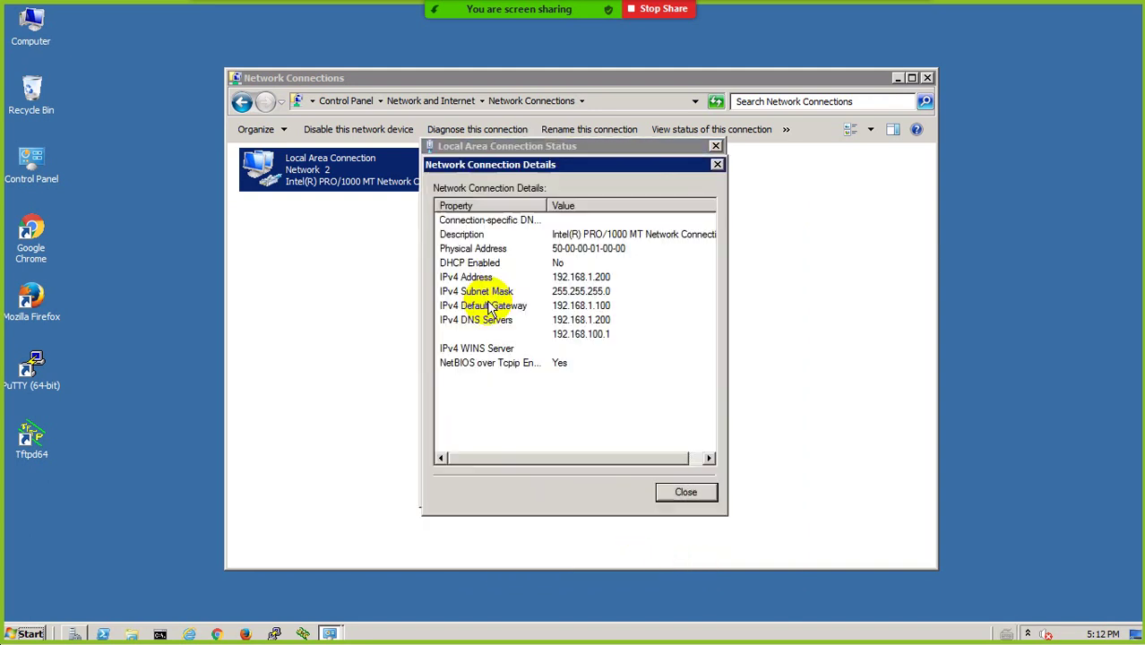
left_click(591, 279)
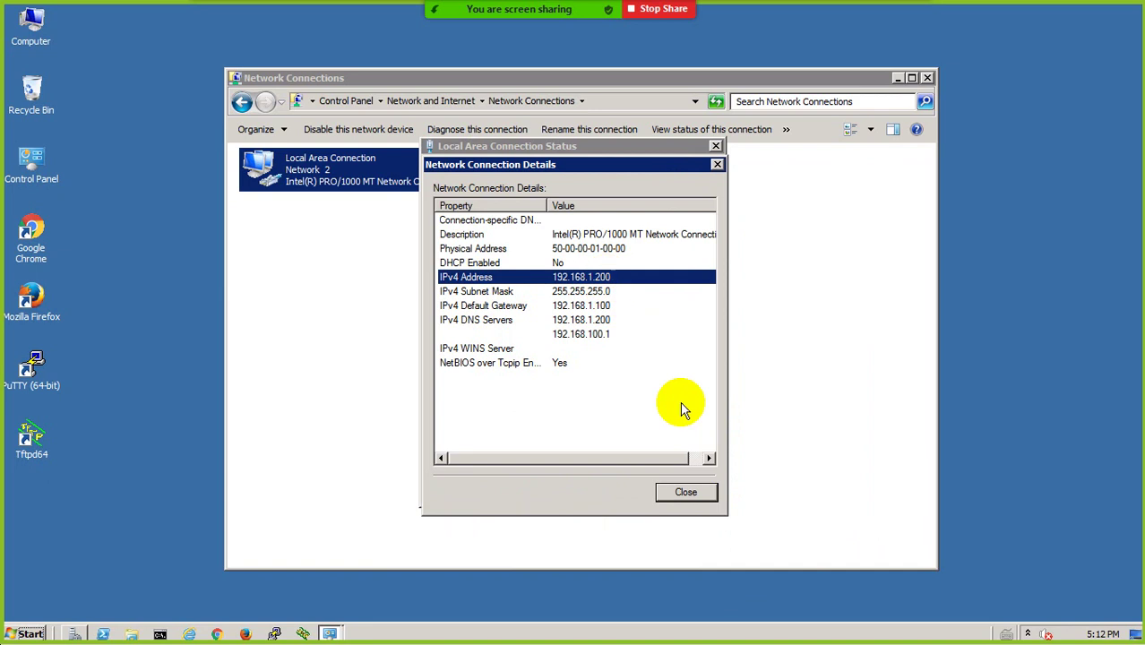
left_click(685, 492)
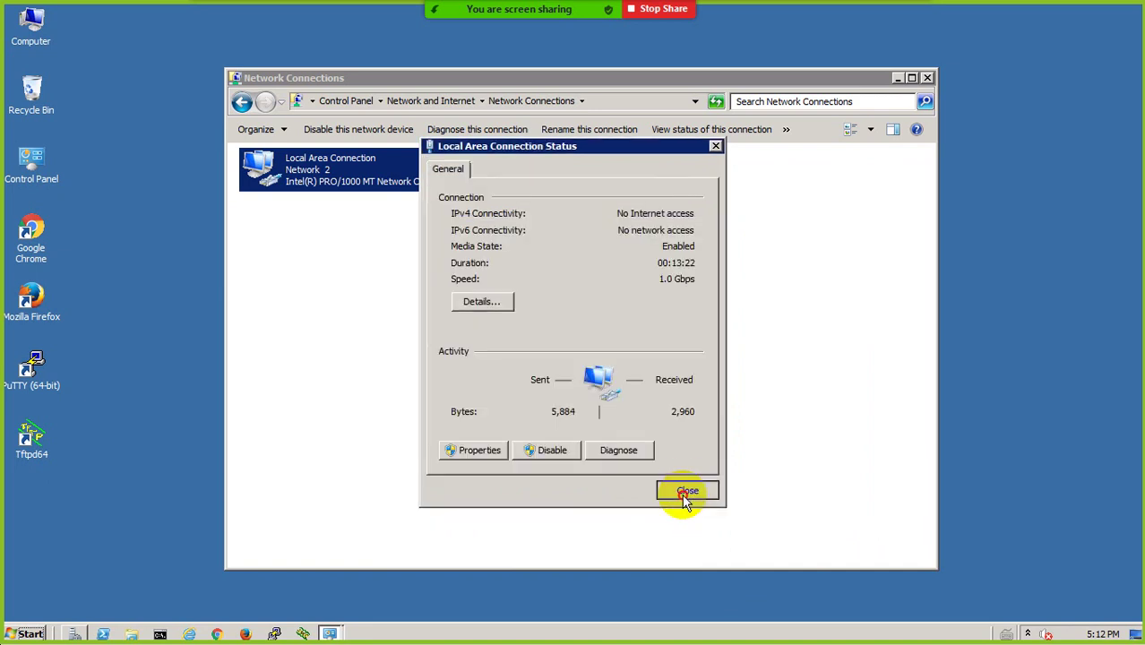
left_click(685, 489)
left_click(927, 78)
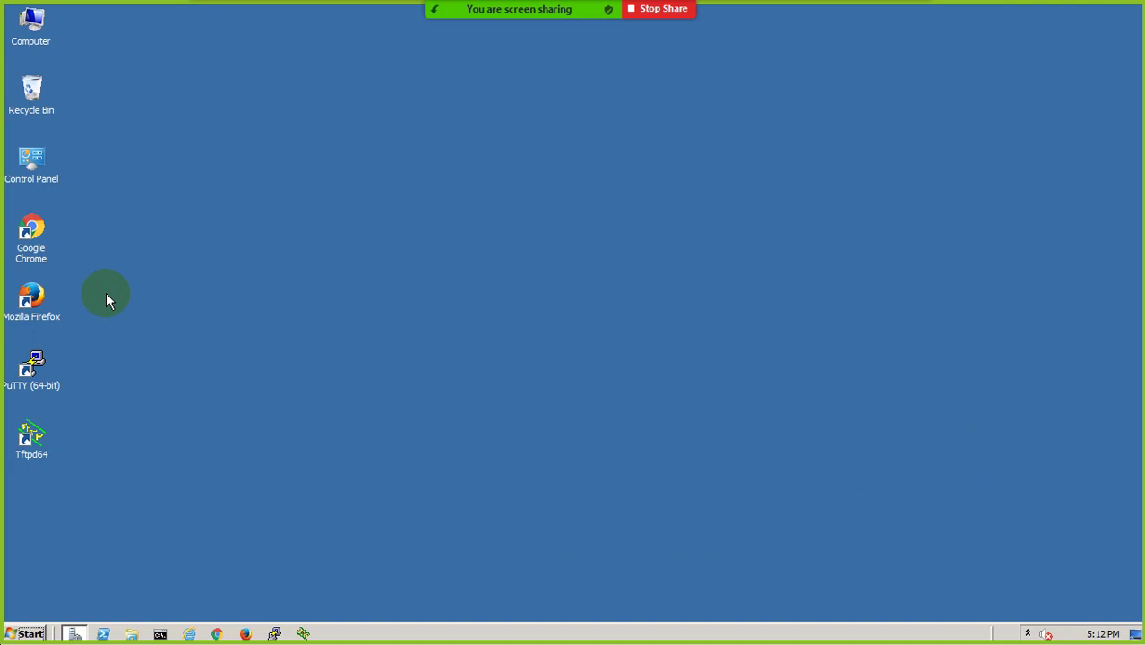
left_click(75, 633)
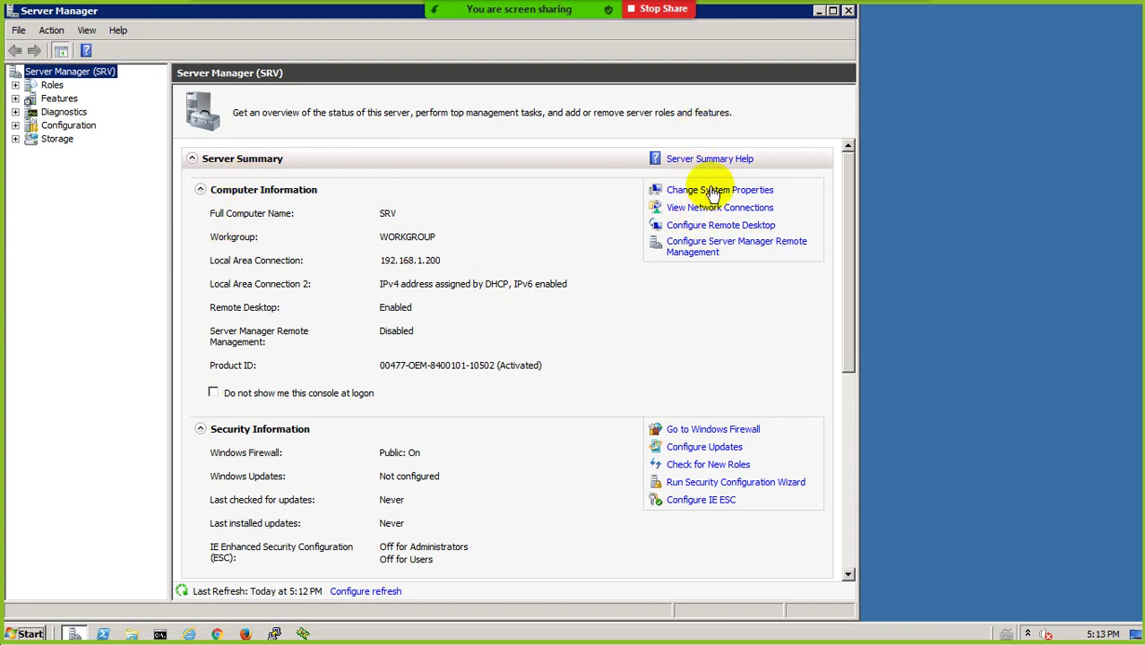
Tick 'Do not show me this console at logon' and open Add Roles to the role selection page
left_click(847, 13)
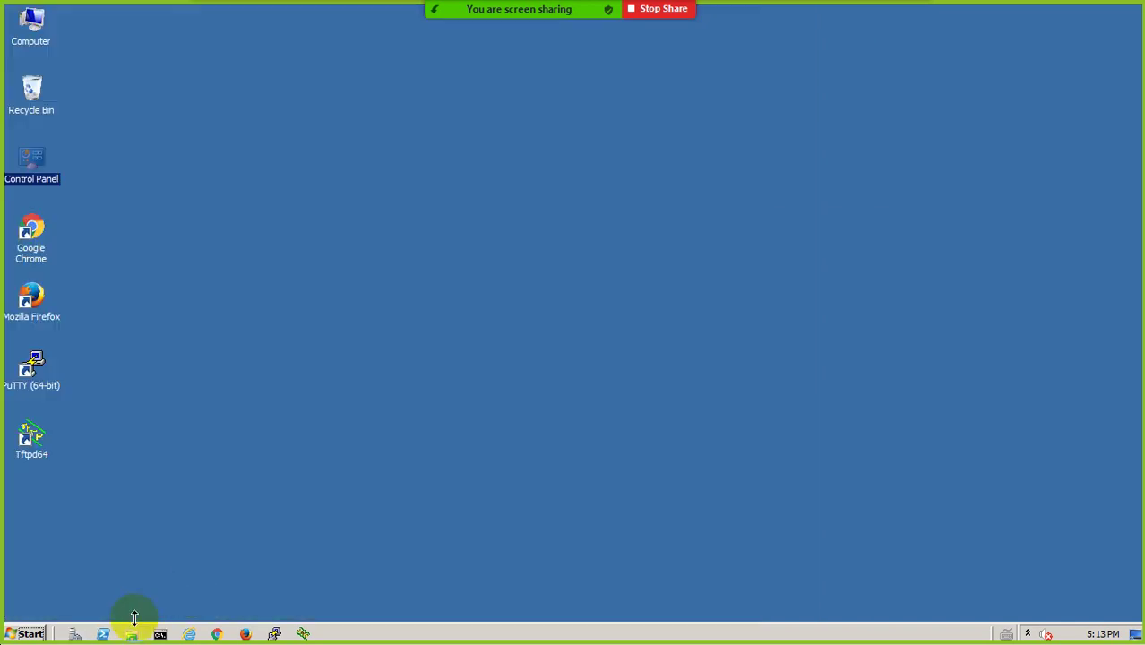
left_click(75, 634)
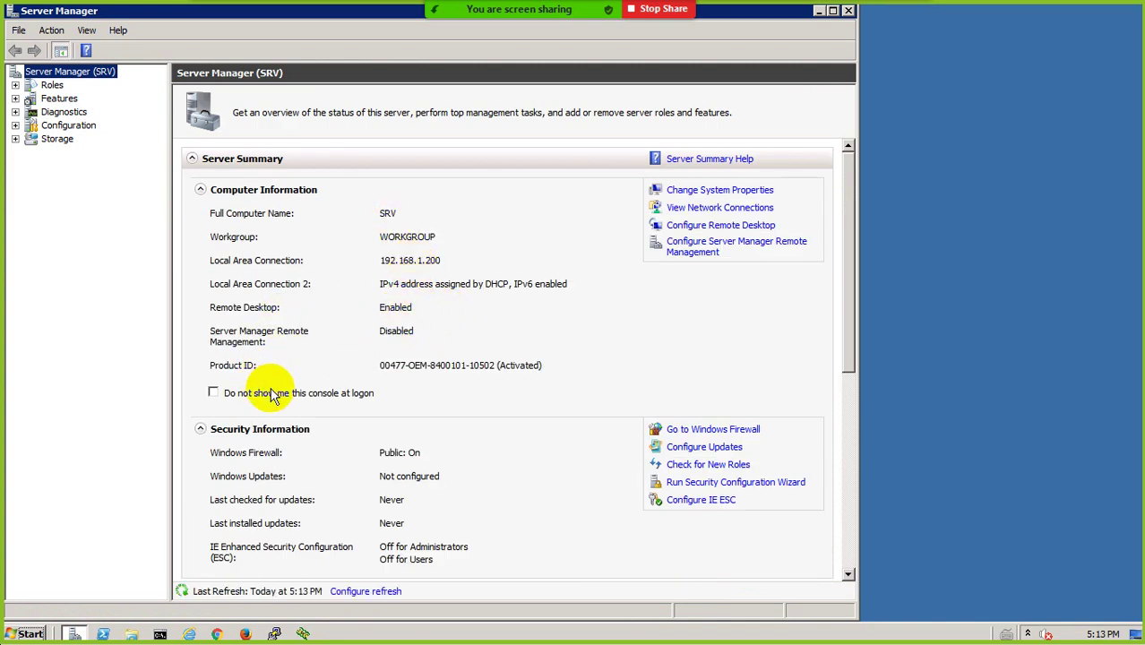
left_click(212, 393)
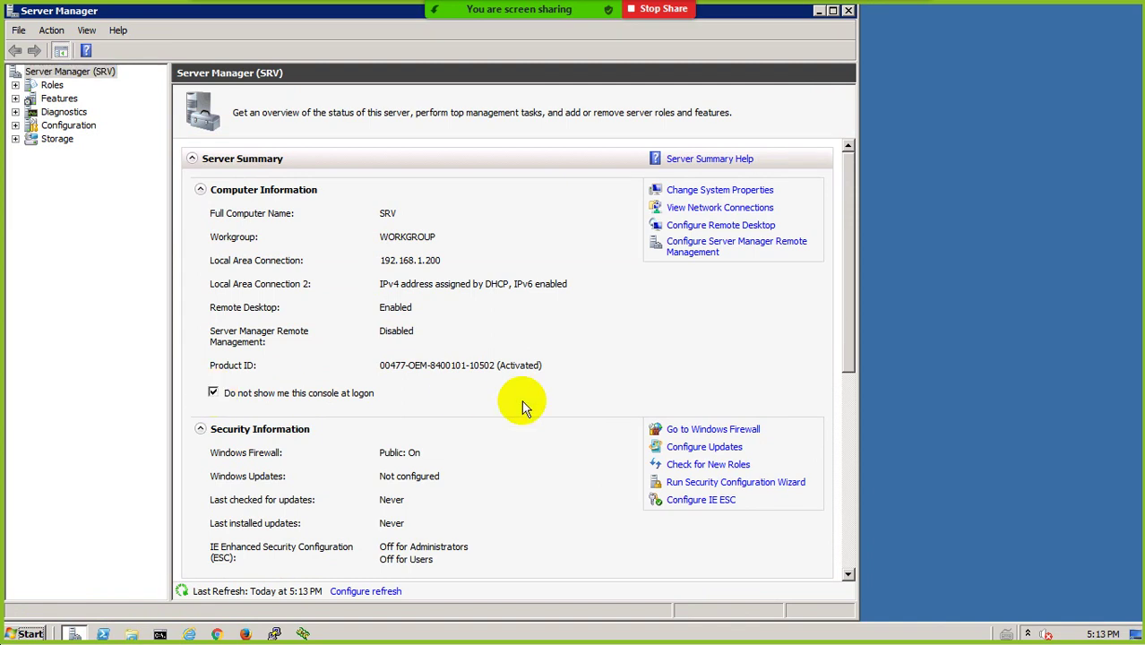
left_click(51, 86)
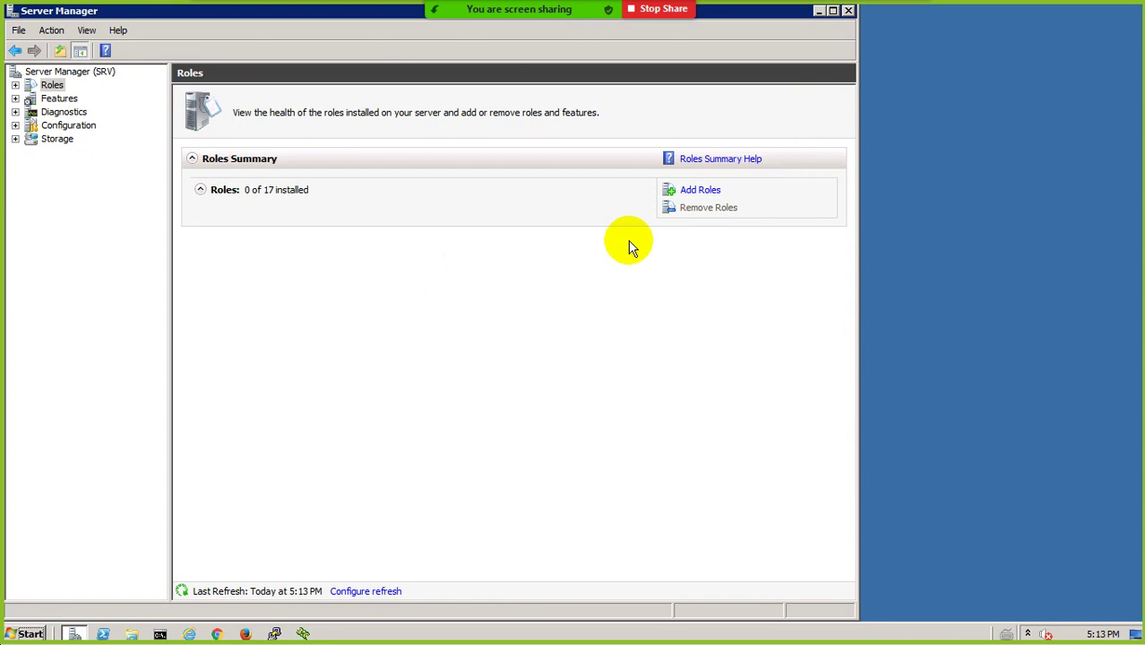
left_click(695, 190)
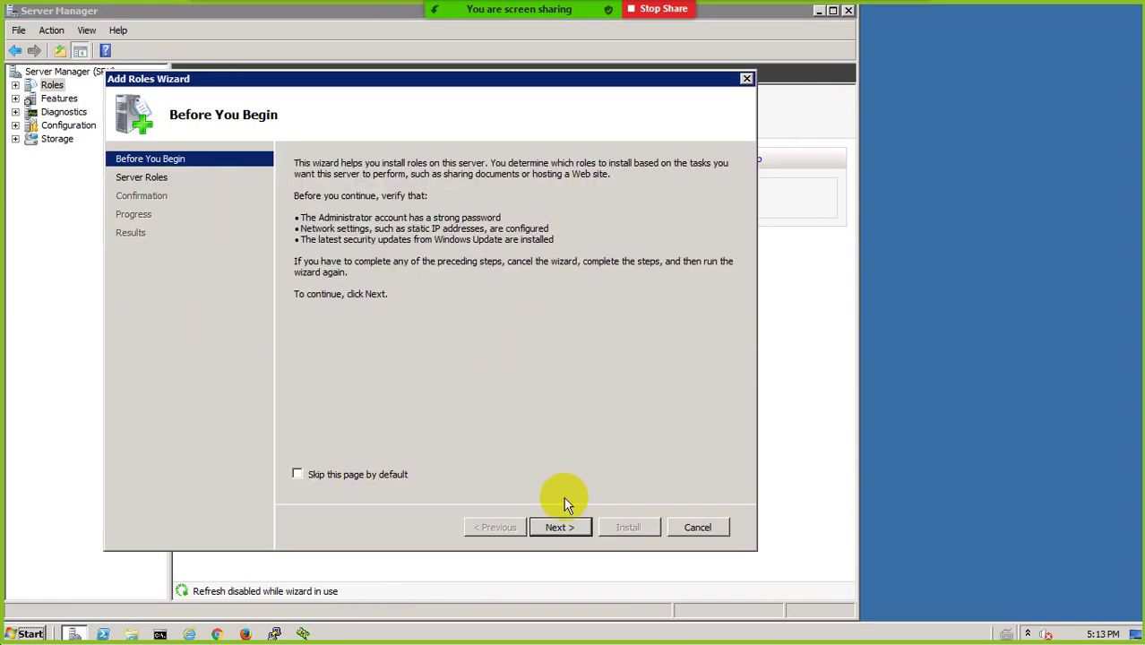
left_click(557, 526)
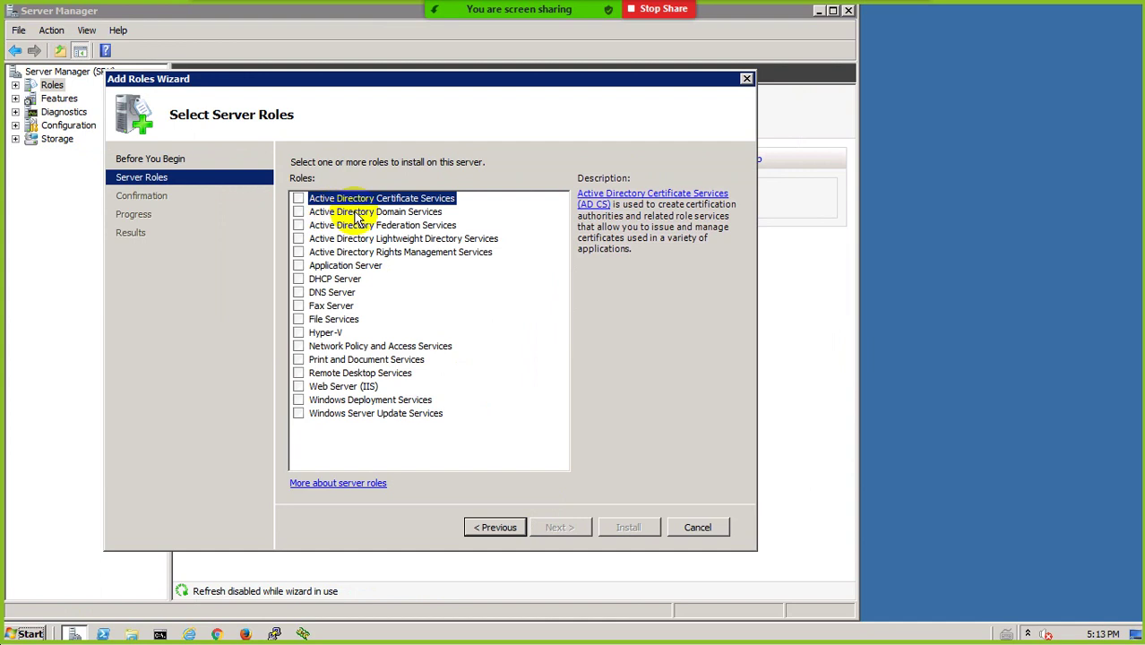
Install Active Directory Domain Services with required .NET Framework 3.5.1 features, then minimize the RDP session
left_click(298, 211)
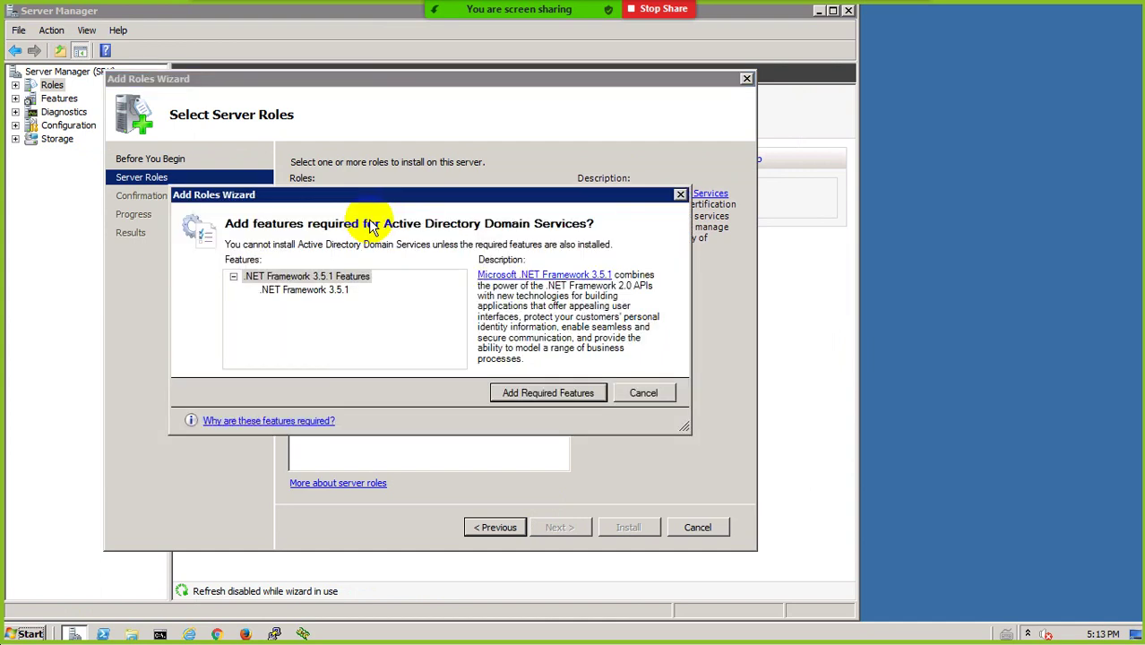
left_click(528, 395)
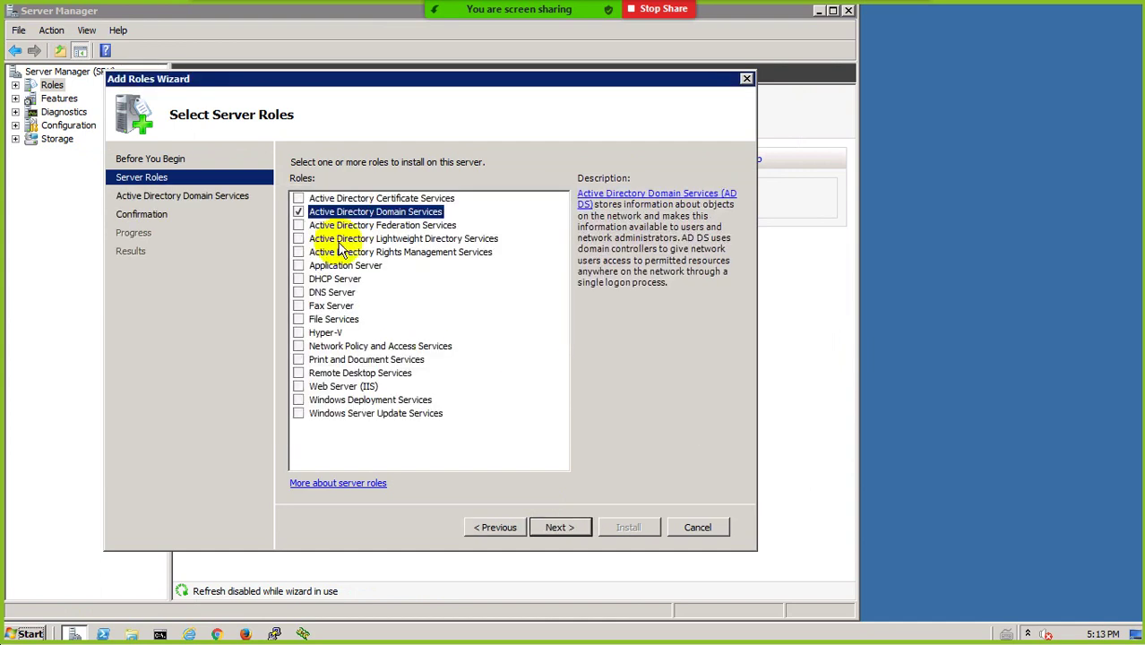
left_click(562, 529)
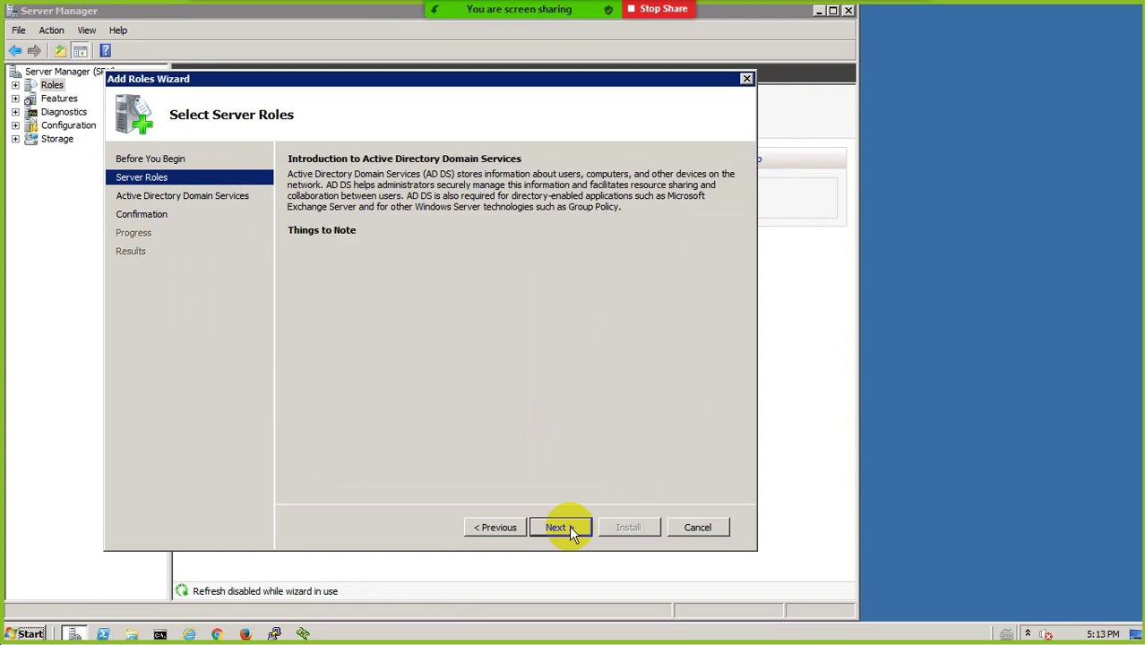
left_click(558, 528)
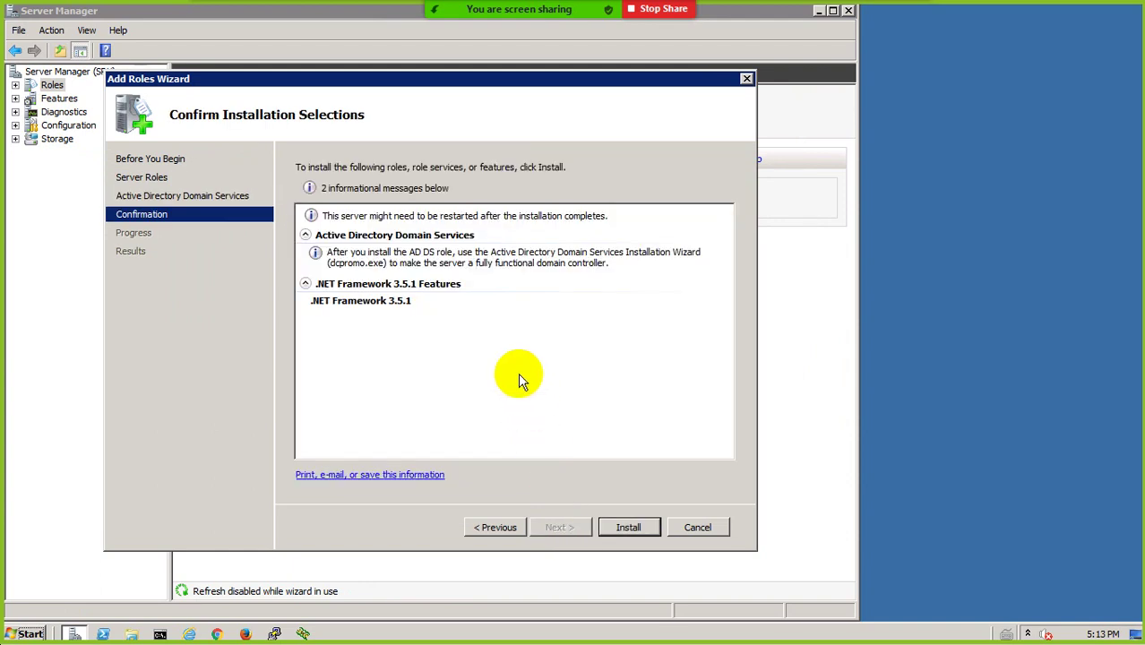
left_click(627, 527)
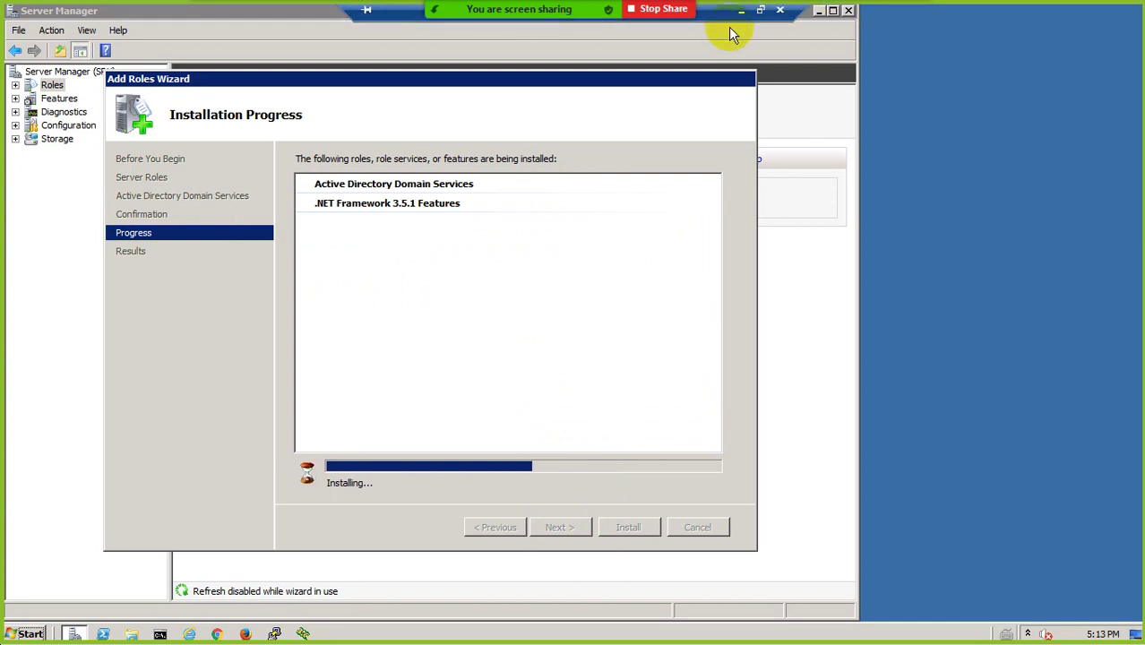
left_click(739, 16)
Edit the AD node's label from 192.168.1.10 to 192.168.1.200, then return to the remote session
left_click(904, 470)
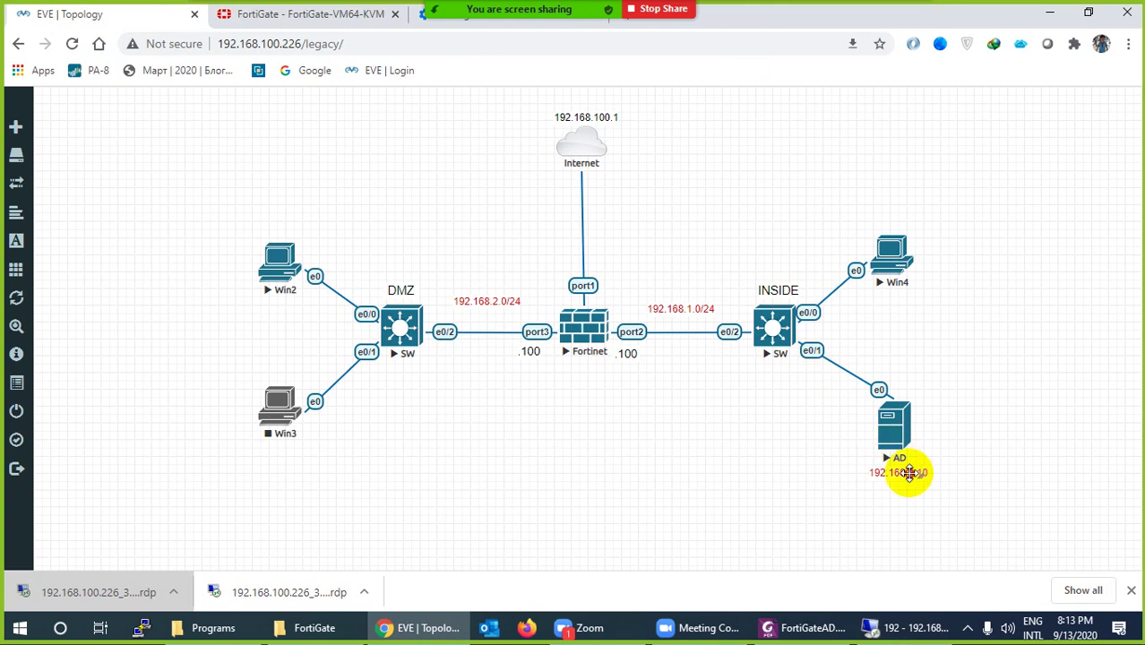
key("Right")
key("Right")
key("Right")
key("Right")
key("Right")
key("Right")
key("Right")
key("Right")
key("Right")
key("Right")
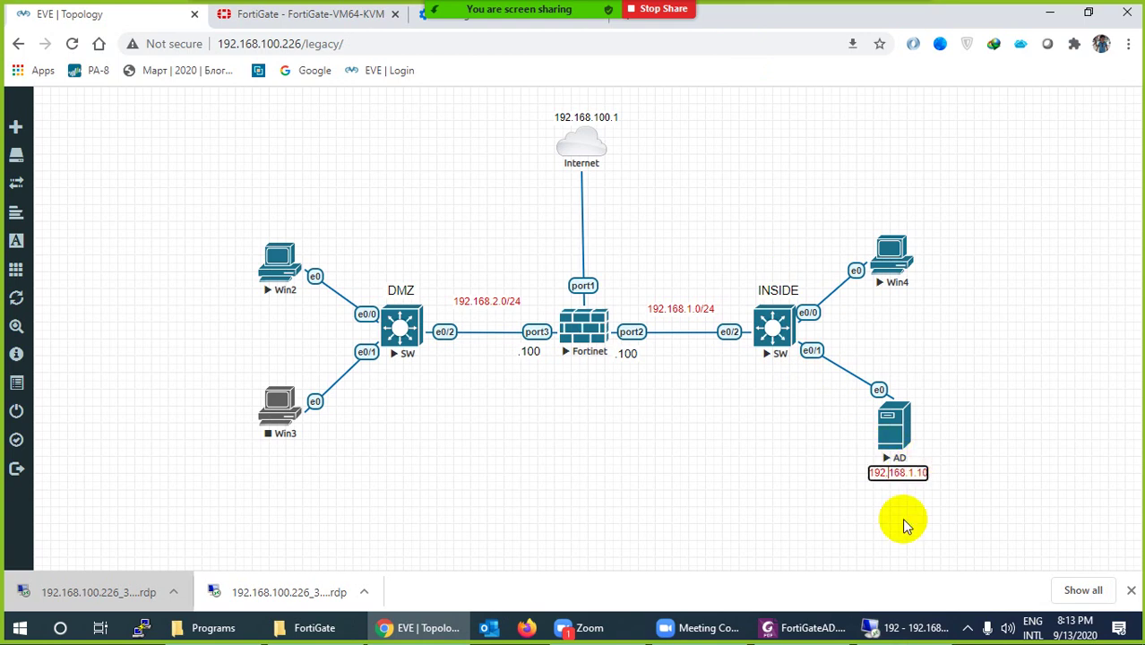
key("BackSpace")
type("200")
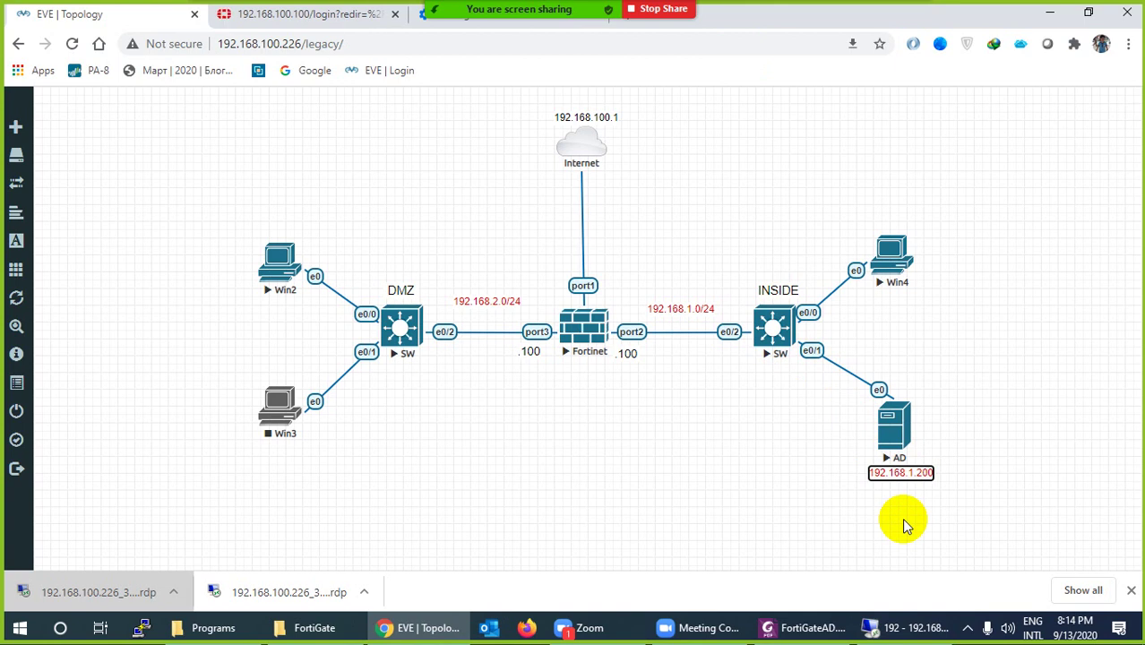
left_click(850, 491)
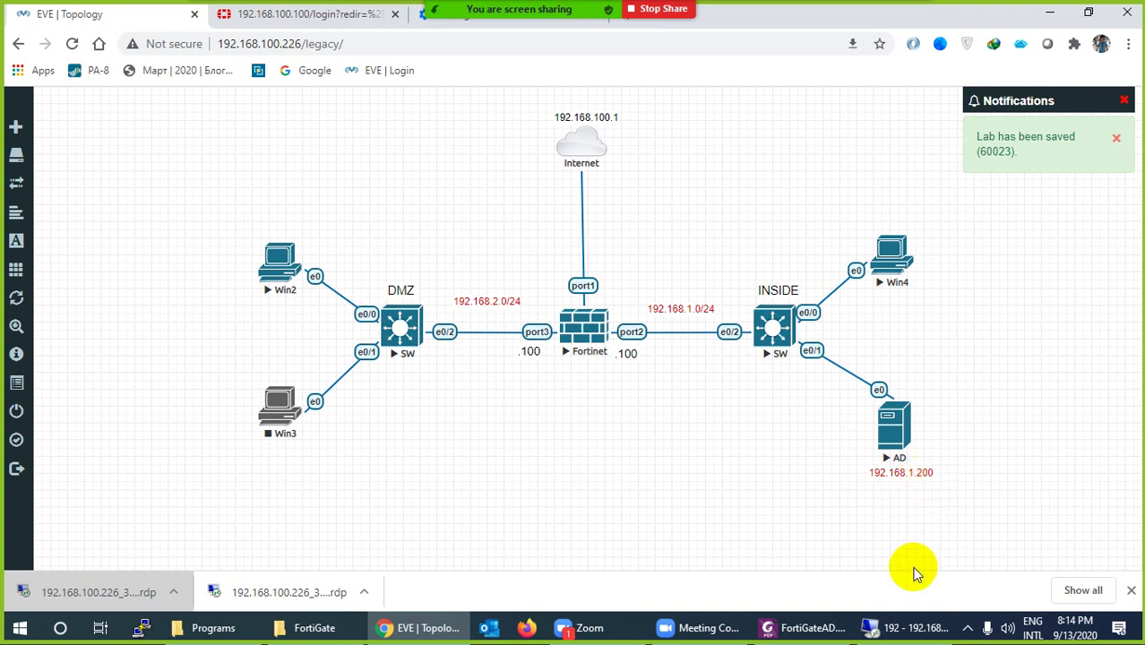
left_click(909, 628)
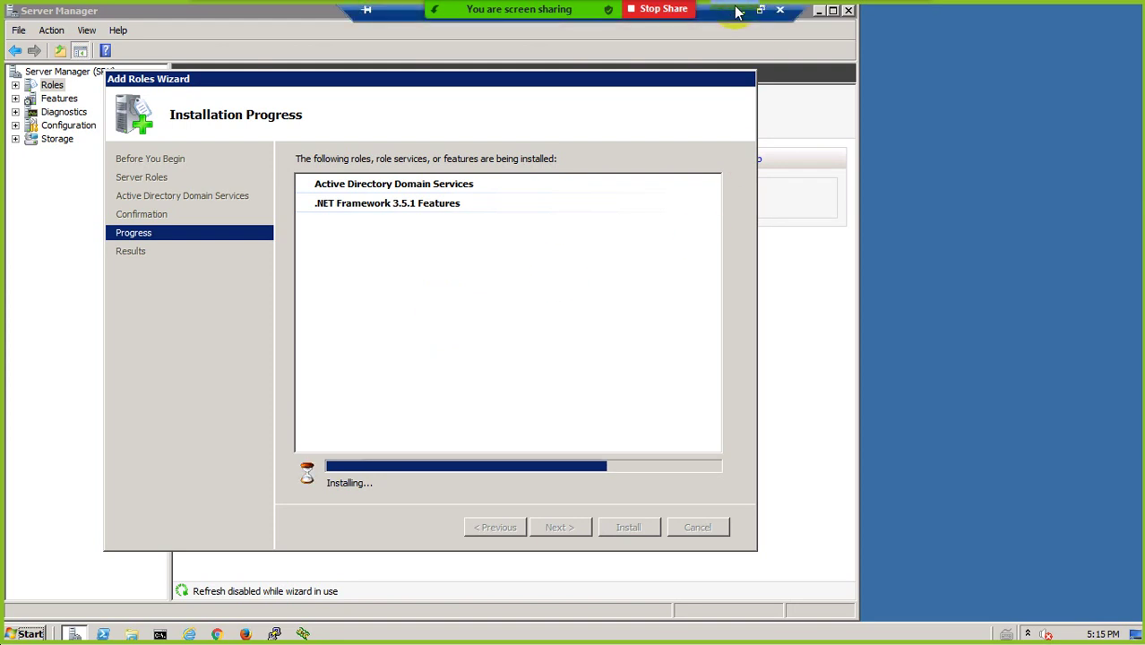
Minimize the RDP session to bring back the EVE-NG topology showing the 192.168.1.200 AD server
left_click(736, 10)
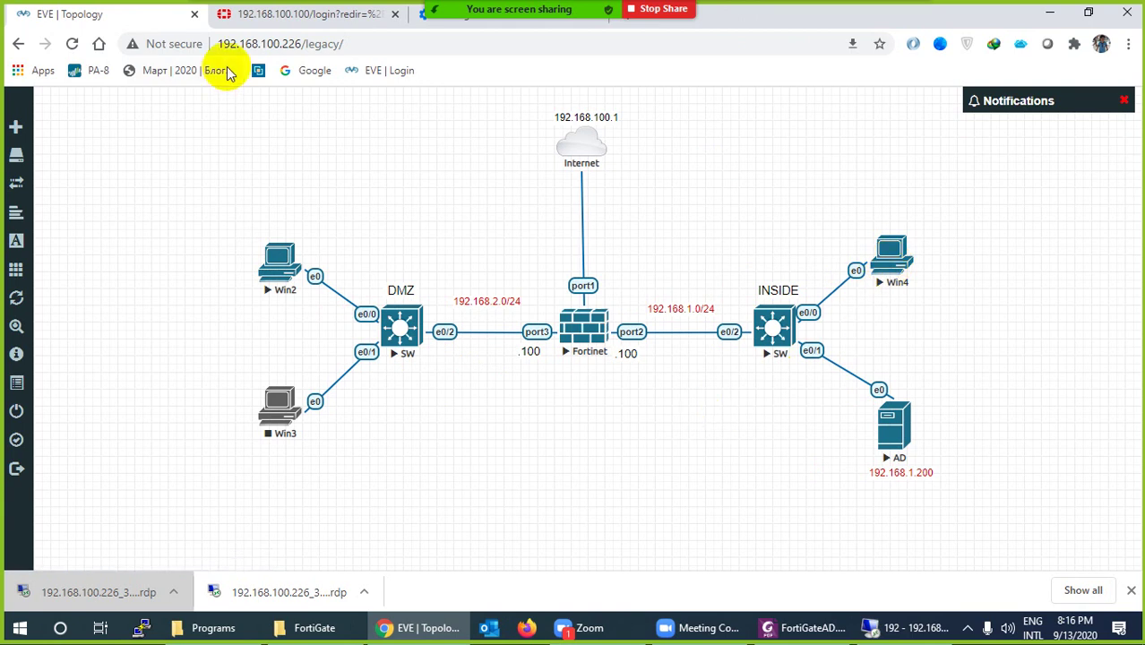
Sign back in to the FortiGate web console with the admin account and its password
left_click(268, 15)
type("admin")
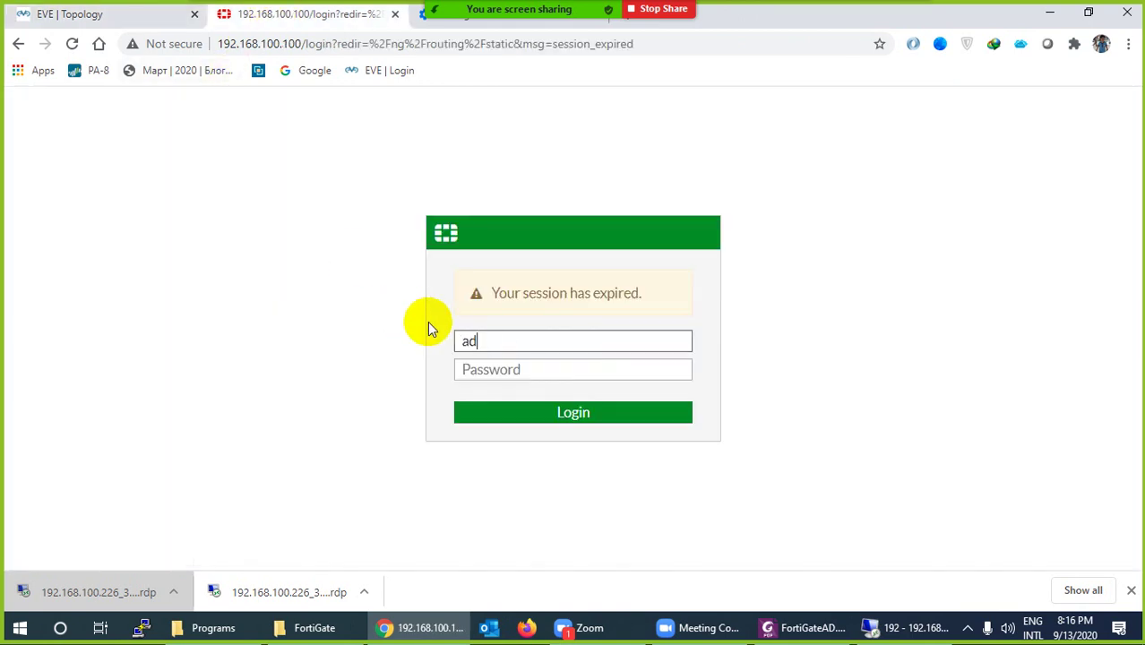
key("Tab")
type("•••")
key("Return")
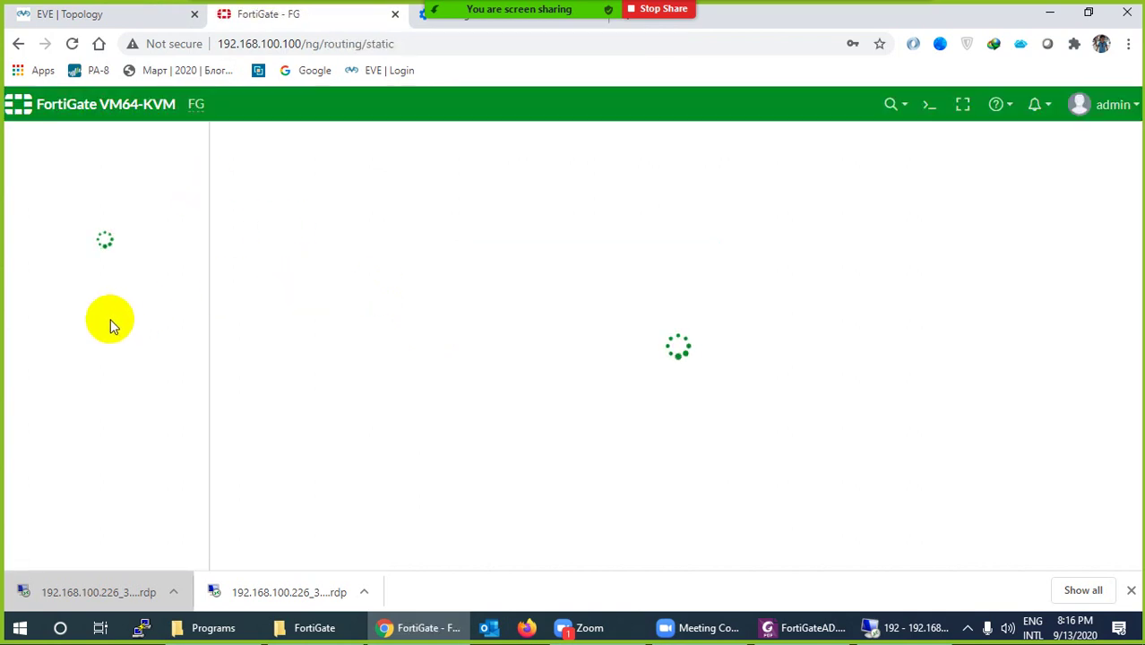
Open Monitor > DHCP Monitor to view the port2 and port3 leases, then minimize Chrome
scroll(89, 457, "down", 2)
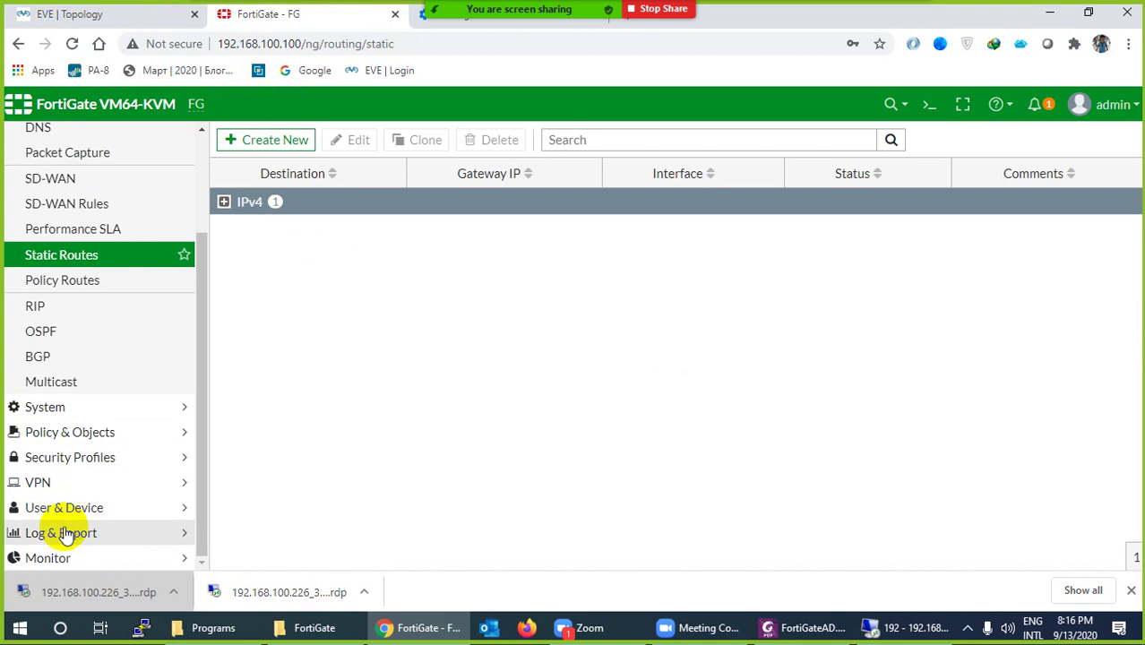
left_click(49, 560)
scroll(63, 551, "down", 3)
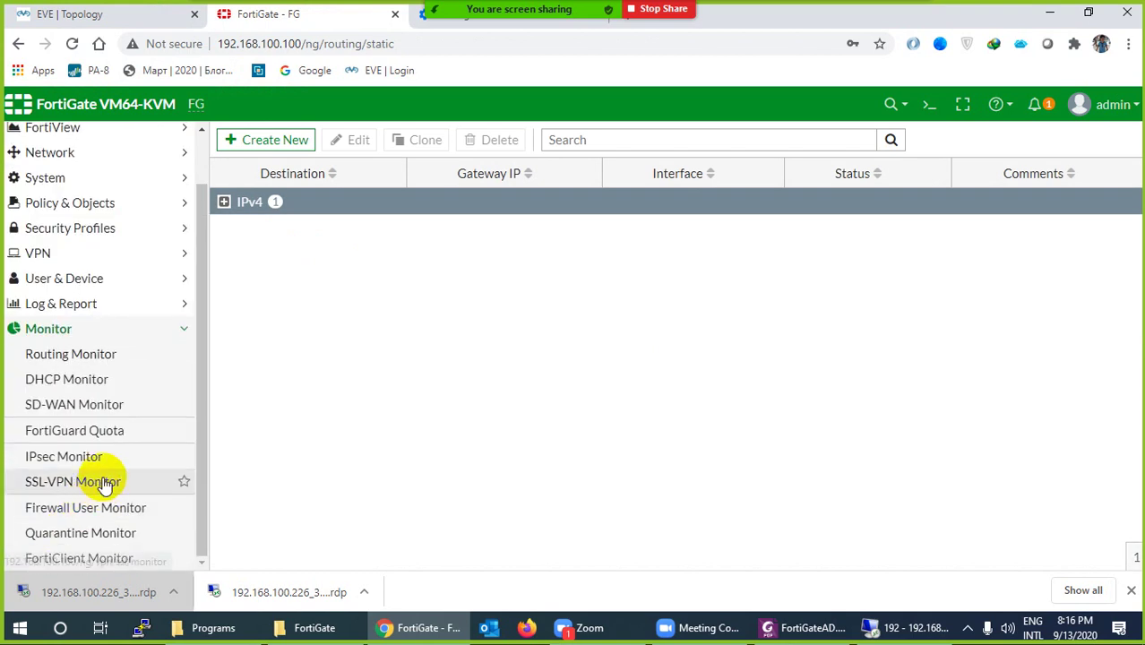
left_click(75, 383)
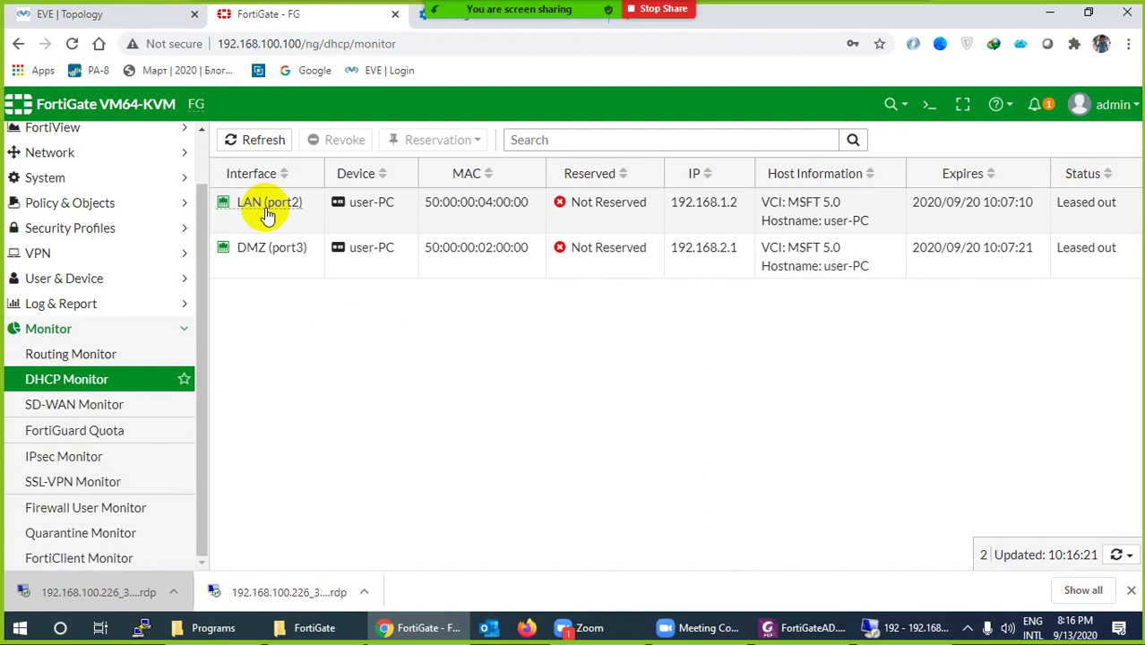
mouse_move(268, 204)
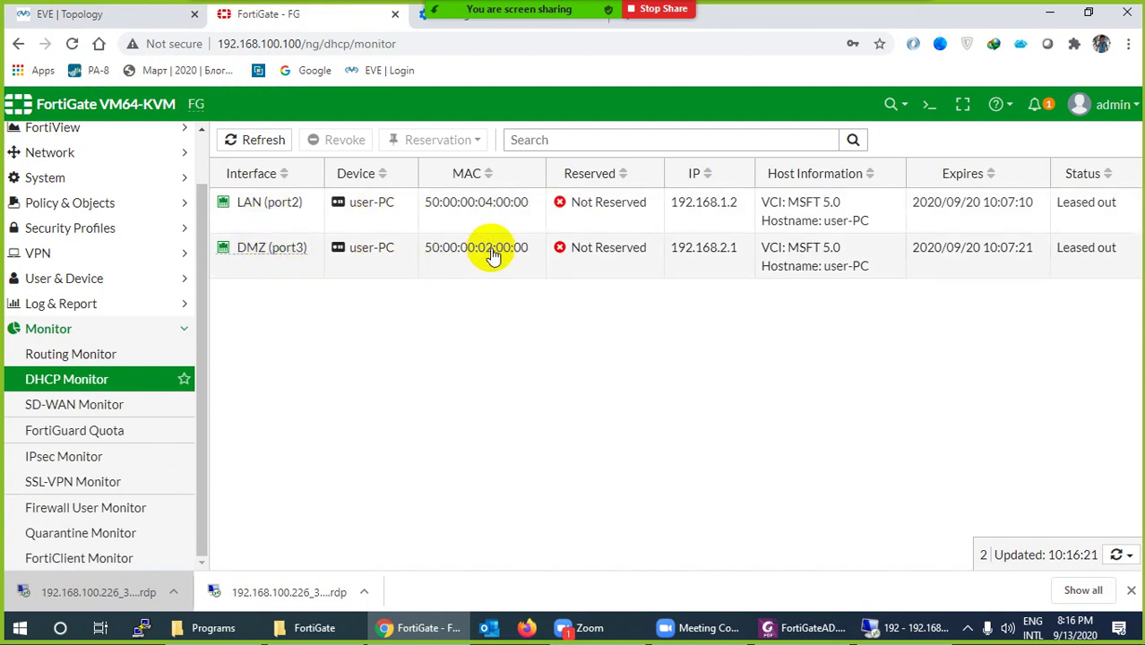
left_click(419, 628)
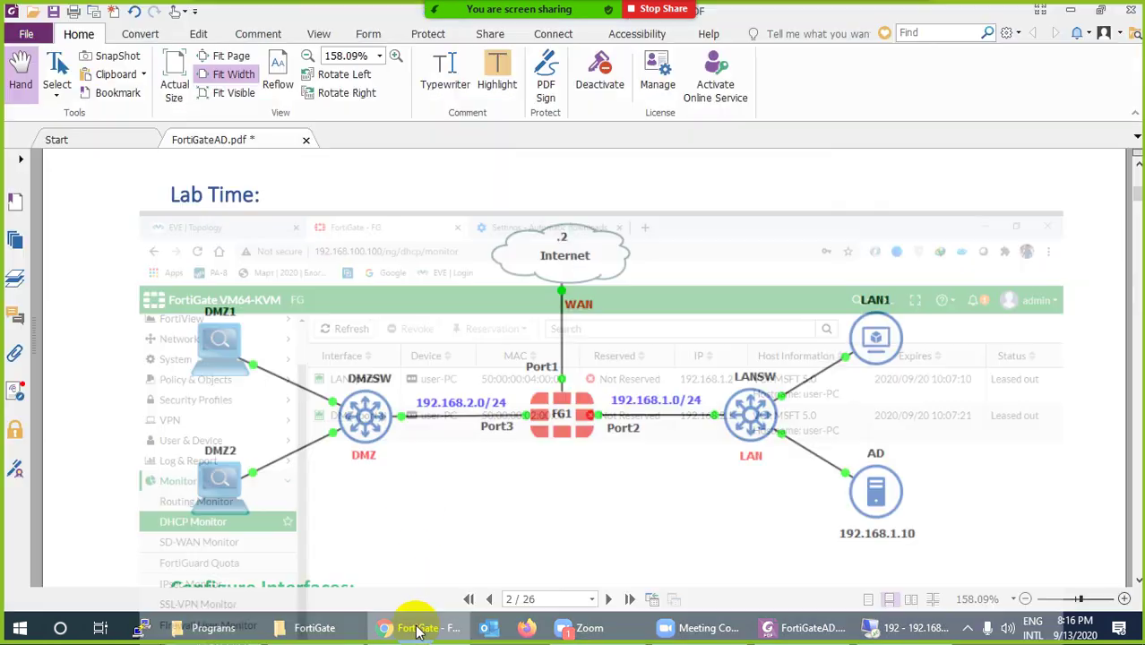
Restore the RDP session showing Installation Results for AD DS and .NET Framework 3.5.1
left_click(896, 628)
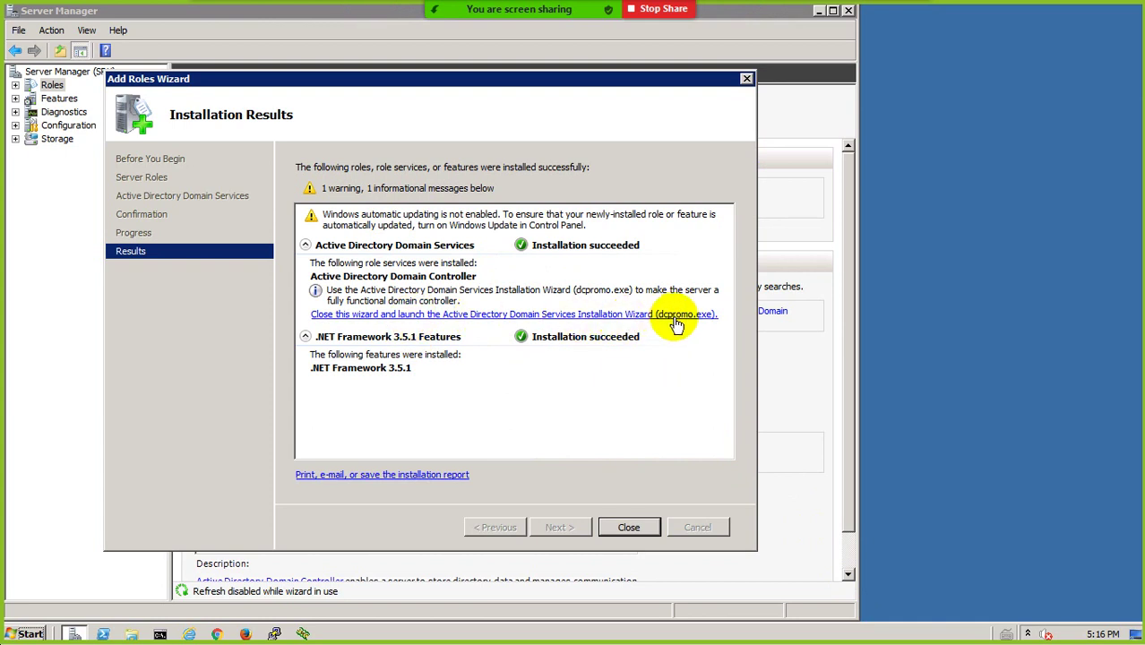
Run dcpromo.exe, pass the welcome and compatibility pages, and select Create a new domain in a new forest
left_click(535, 318)
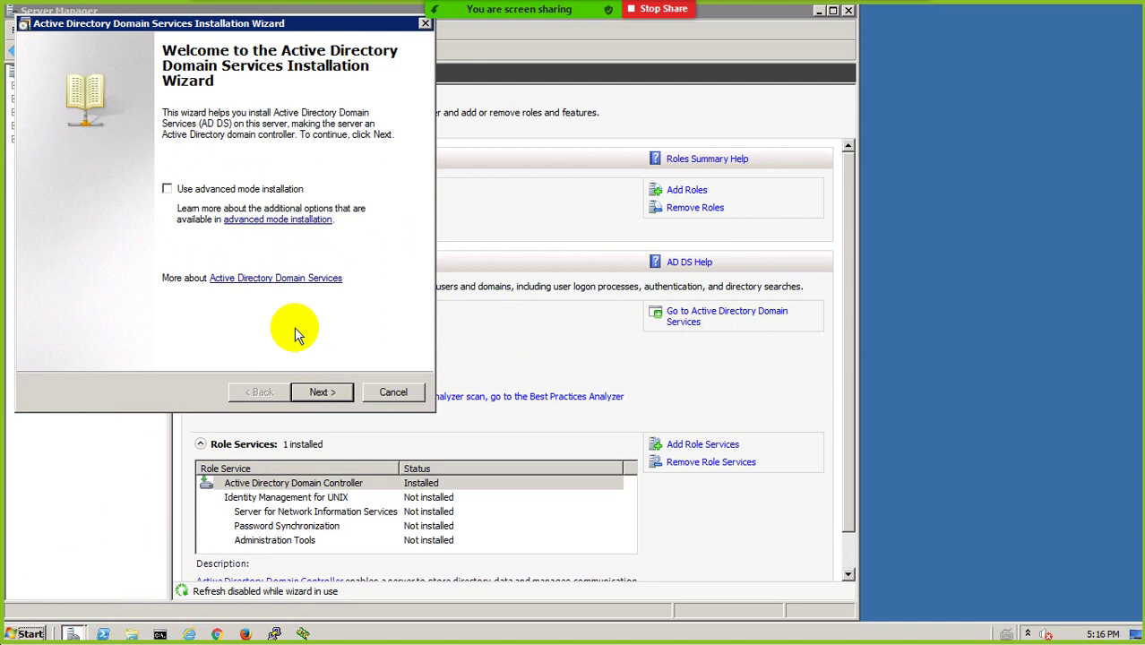
left_click(320, 392)
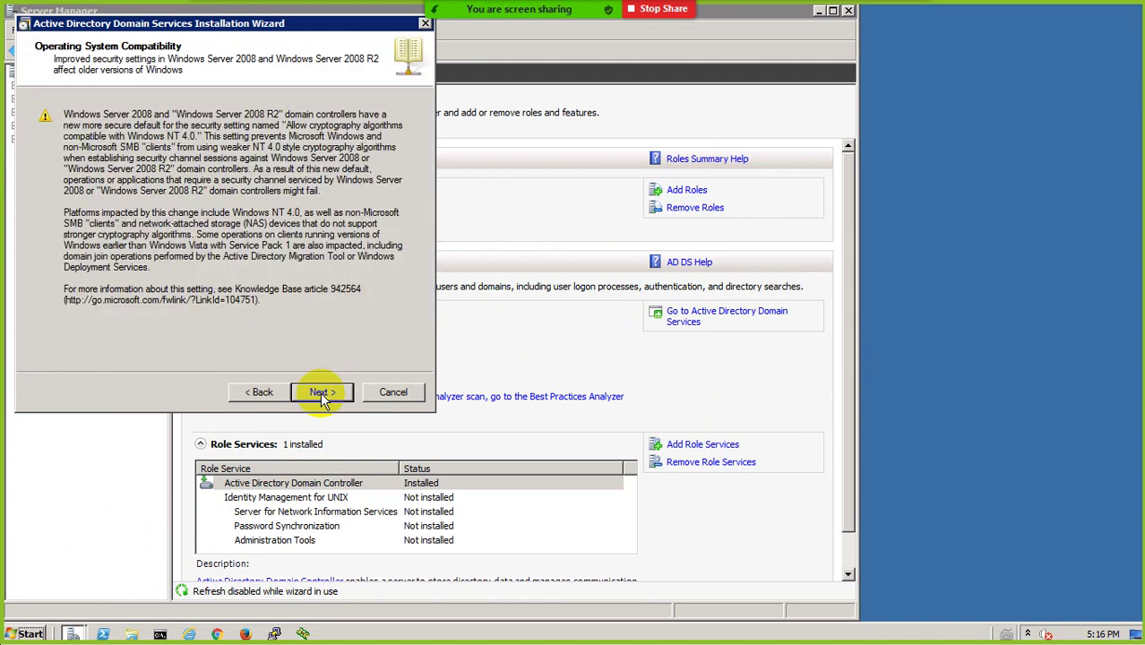
left_click(320, 393)
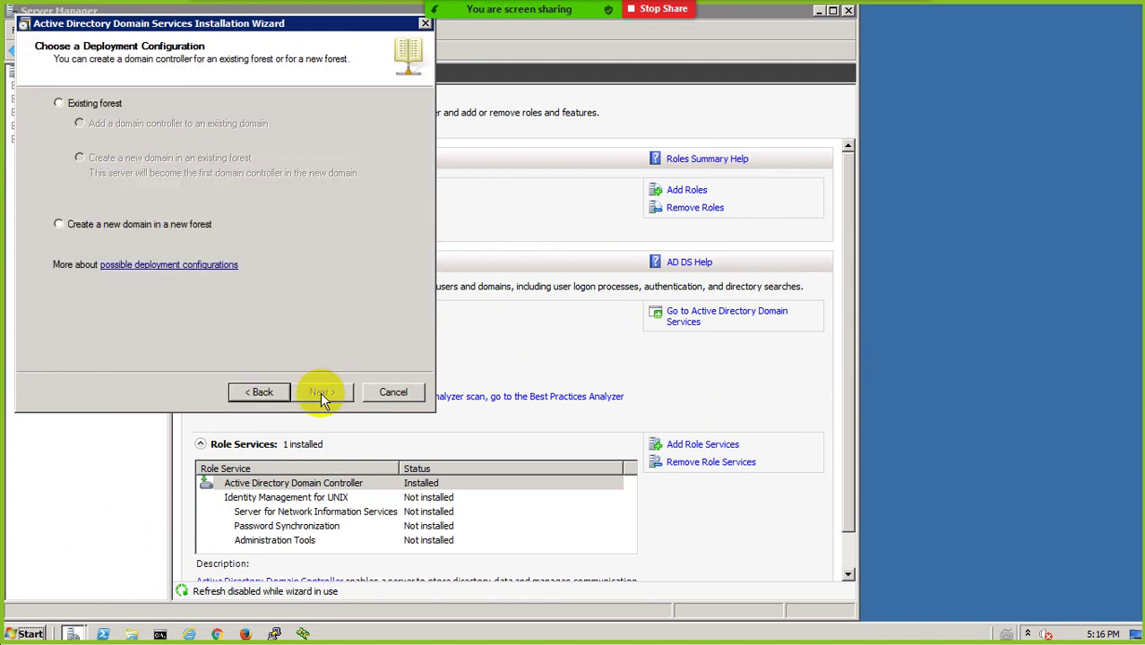
left_click(179, 226)
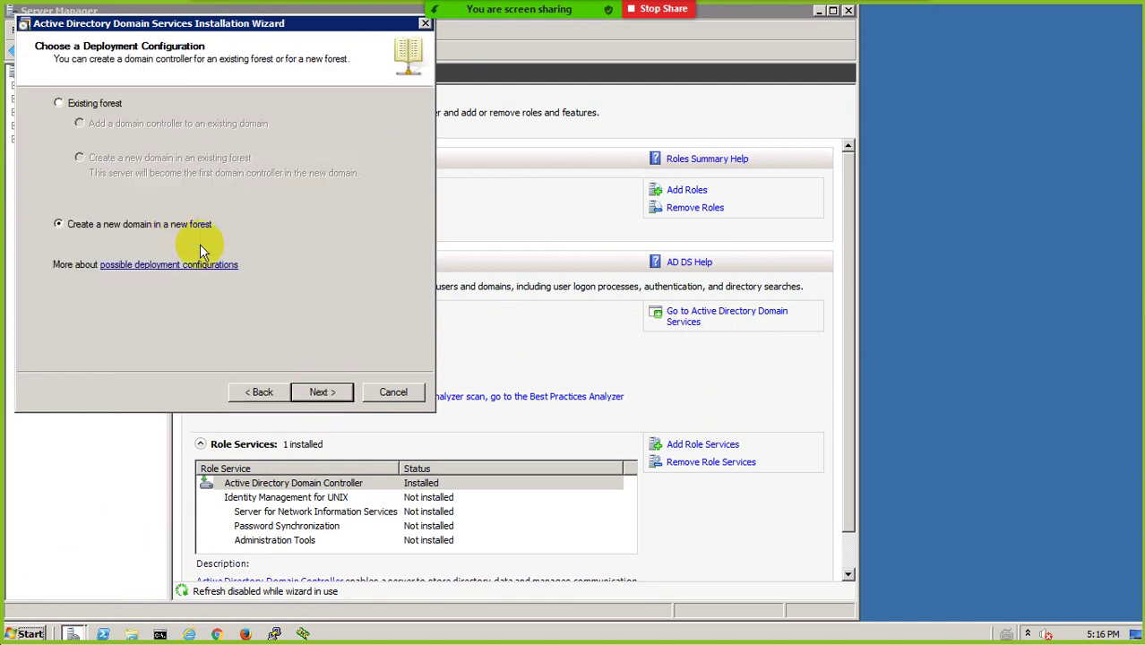
left_click(319, 391)
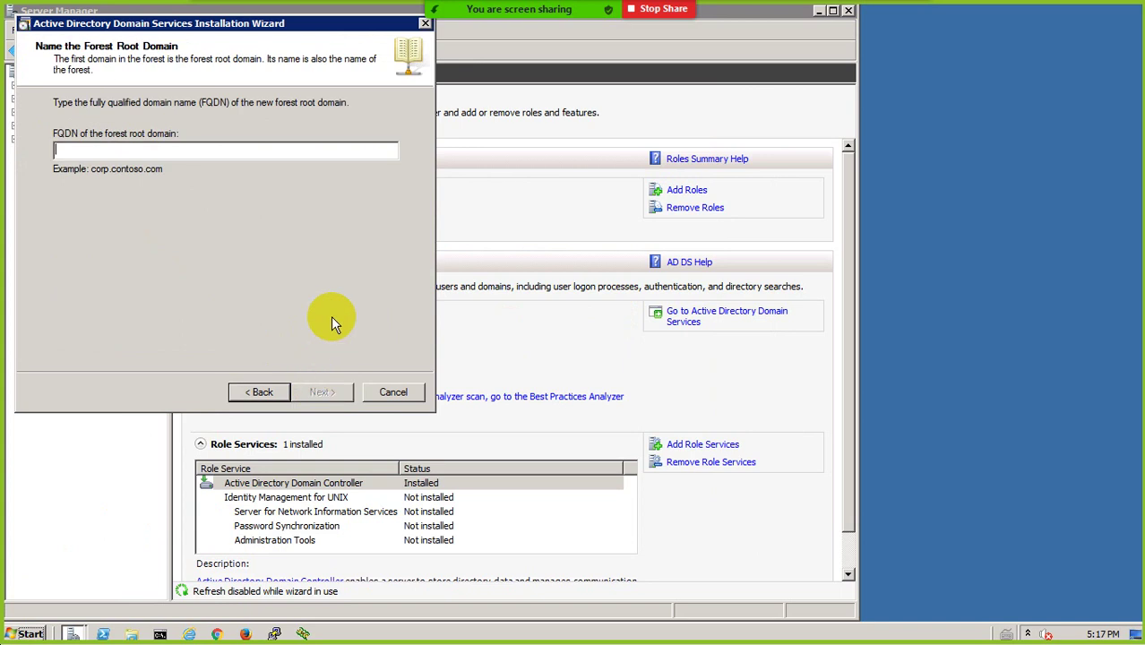
Enter test.lab as the forest root domain FQDN and submit it for checking
type("test.lab")
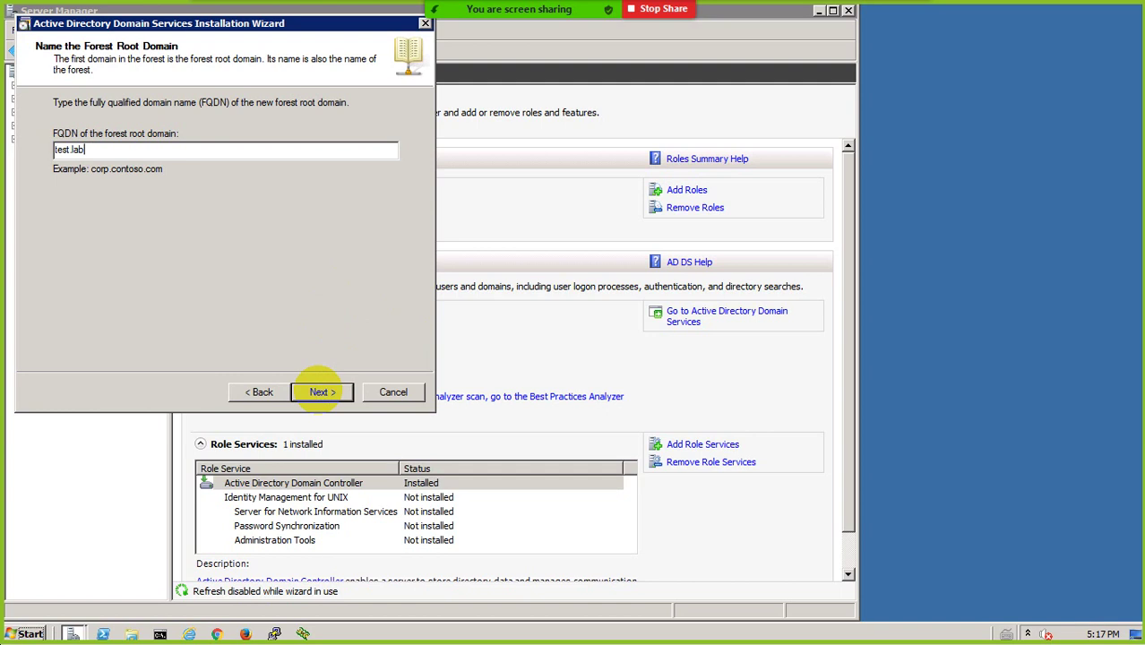
left_click(322, 391)
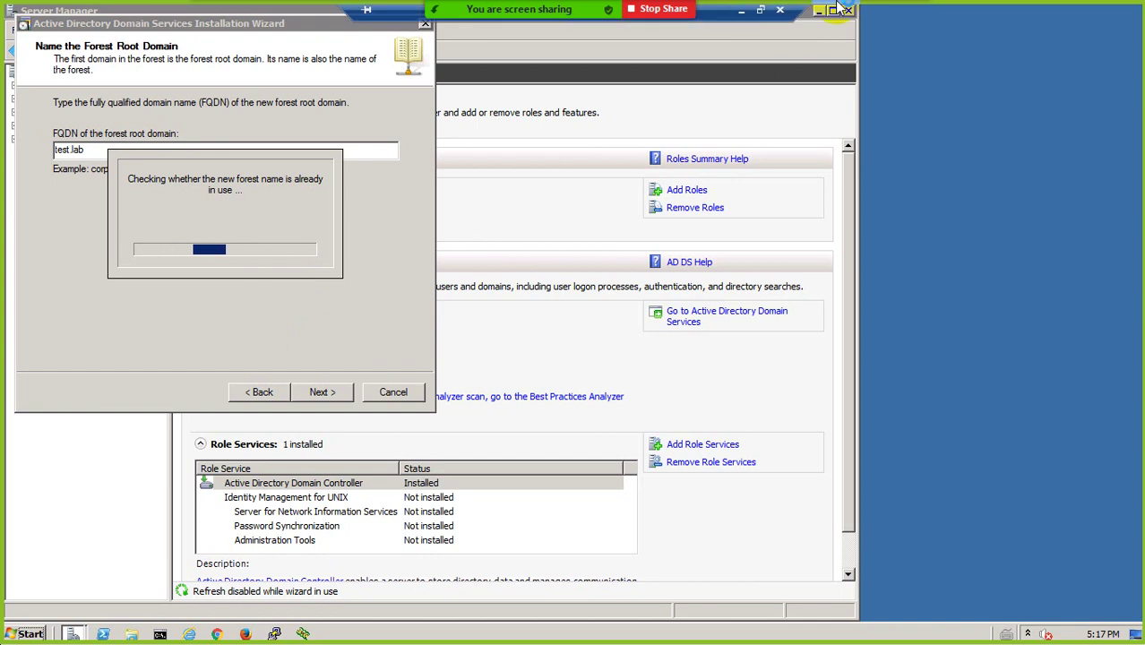
Read FortiGateAD.pdf from page 3's DMZ steps down to page 6's Active Authentication AD section, then minimize it
left_click(739, 18)
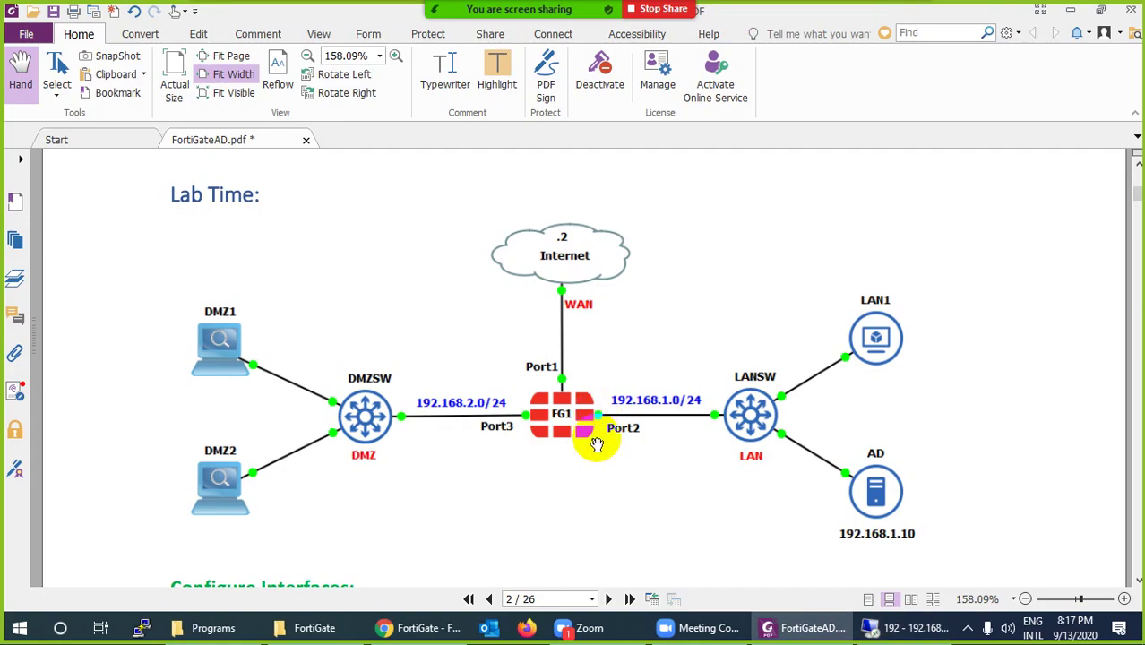
scroll(593, 447, "down", 5)
scroll(441, 422, "down", 3)
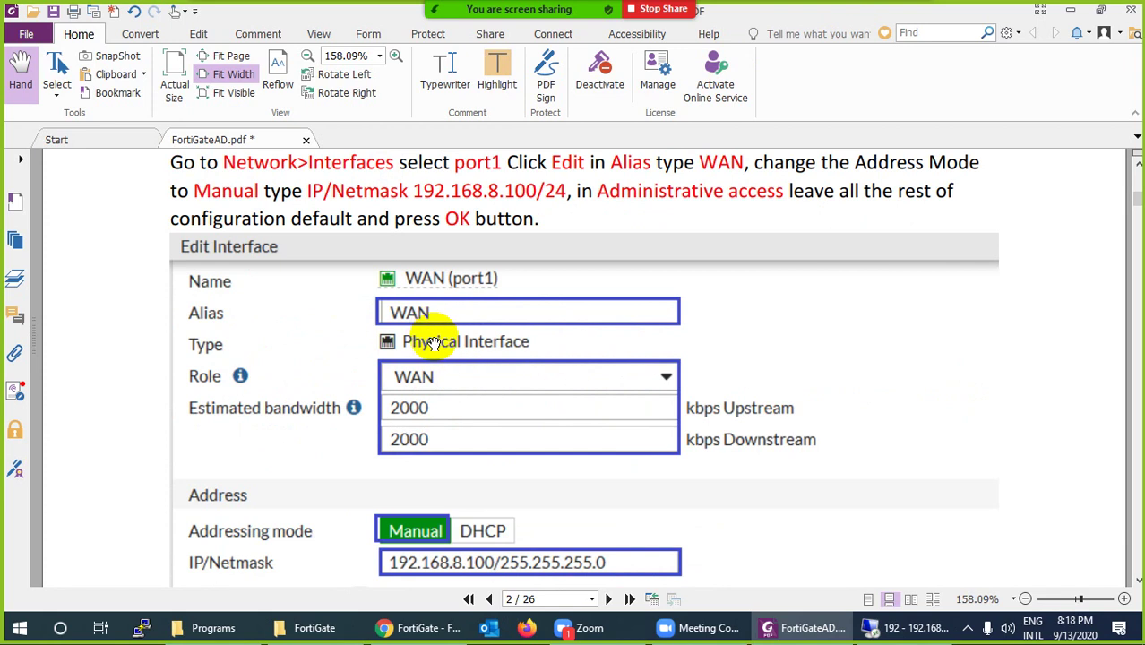
scroll(425, 340, "down", 6)
scroll(475, 306, "down", 12)
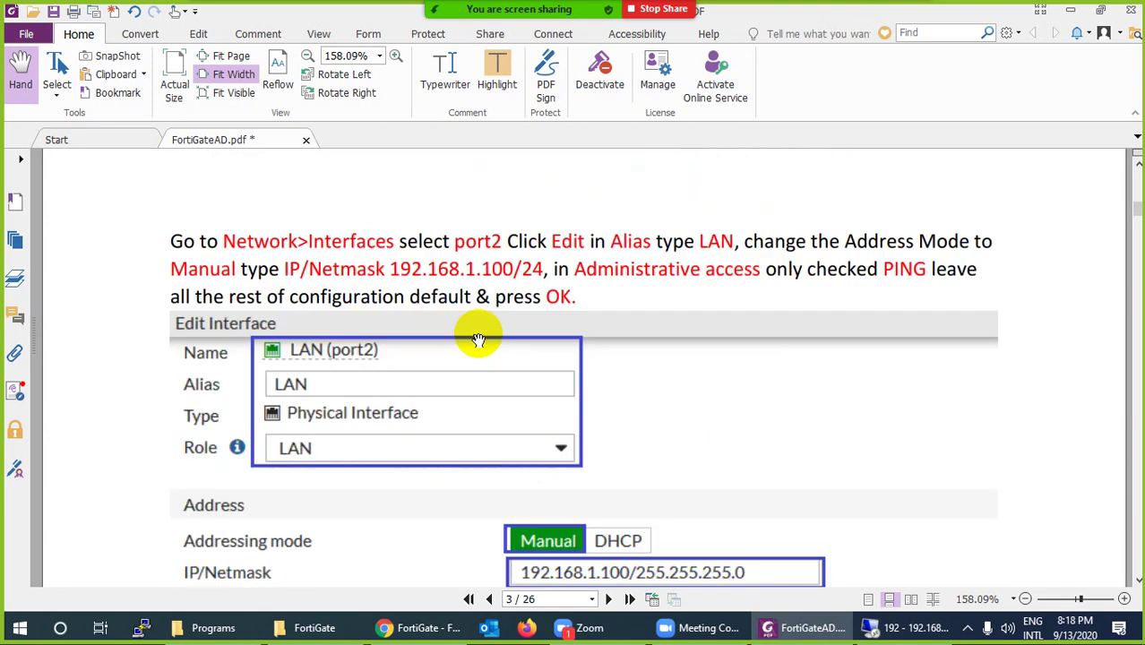
scroll(439, 332, "down", 1)
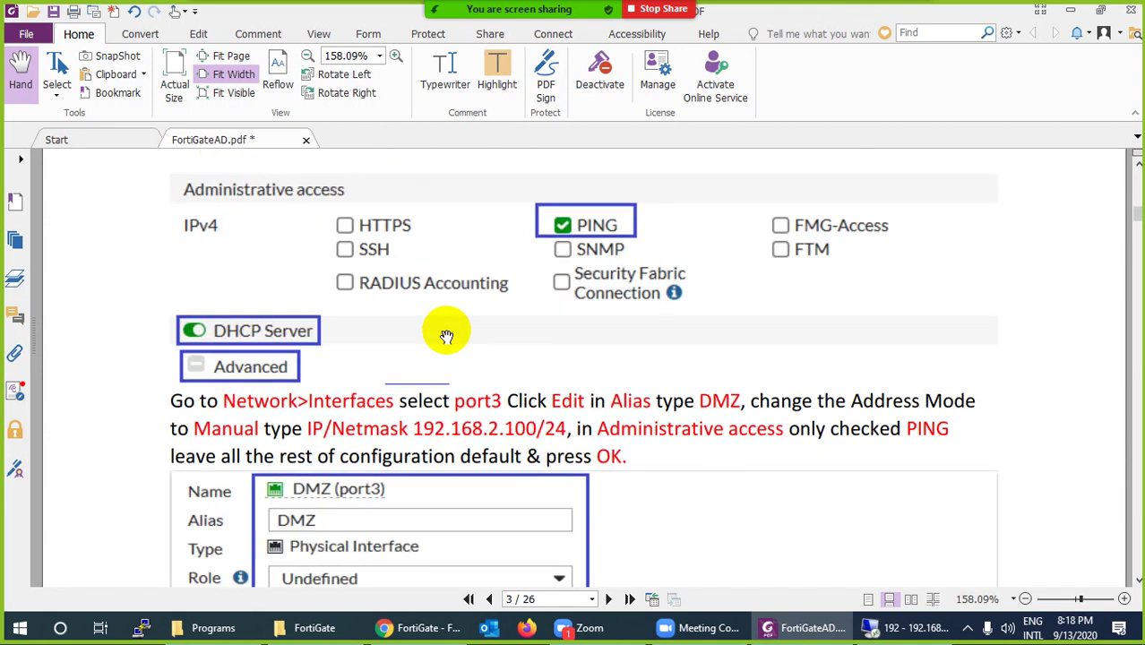
scroll(426, 358, "down", 2)
scroll(454, 358, "down", 13)
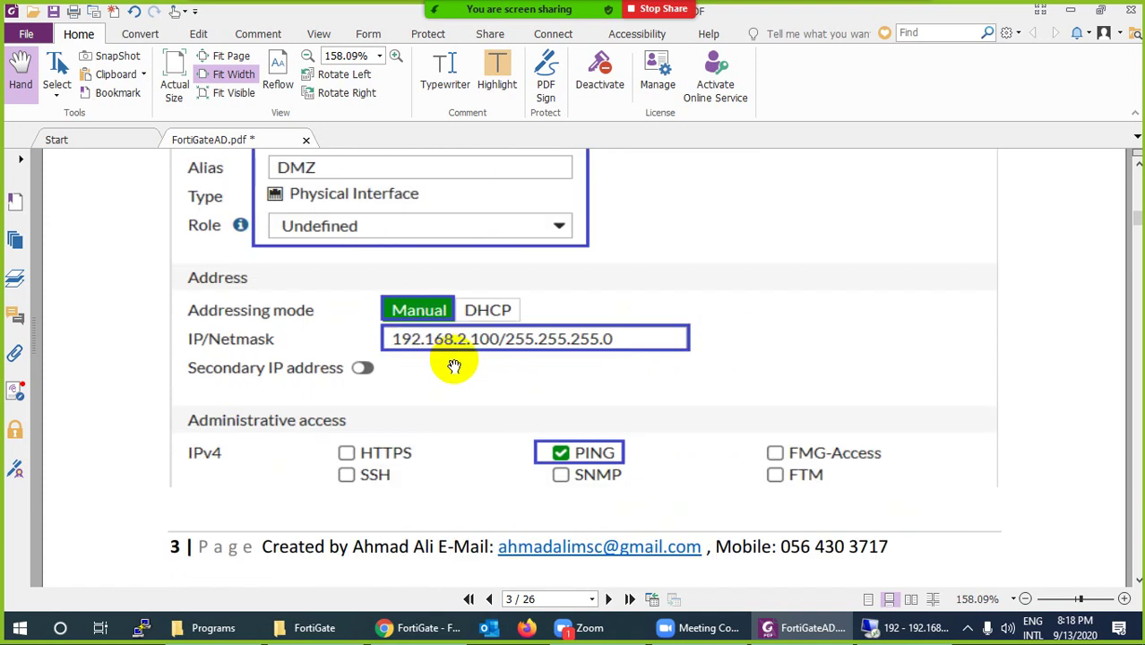
scroll(457, 350, "down", 3)
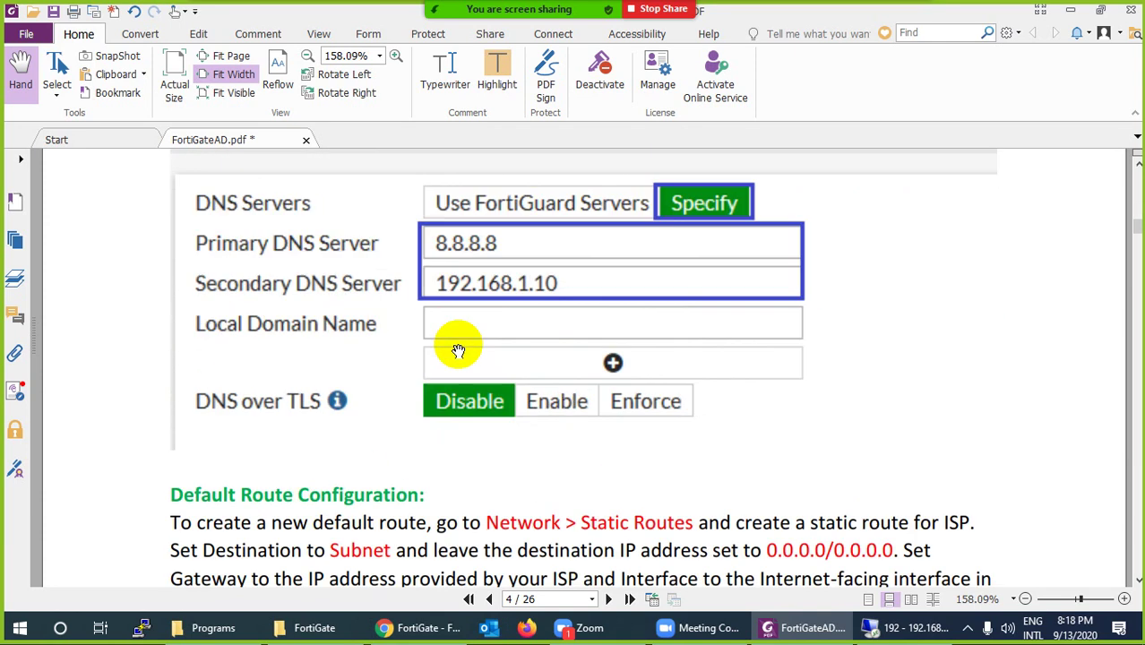
scroll(461, 343, "down", 6)
scroll(461, 339, "down", 3)
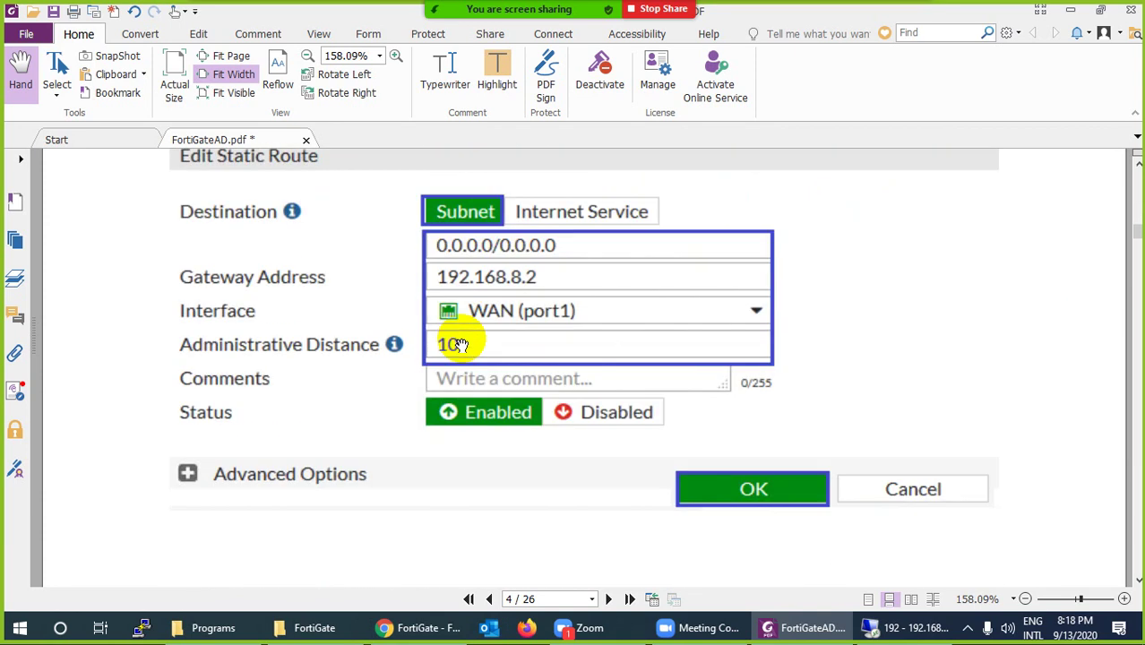
scroll(490, 339, "down", 13)
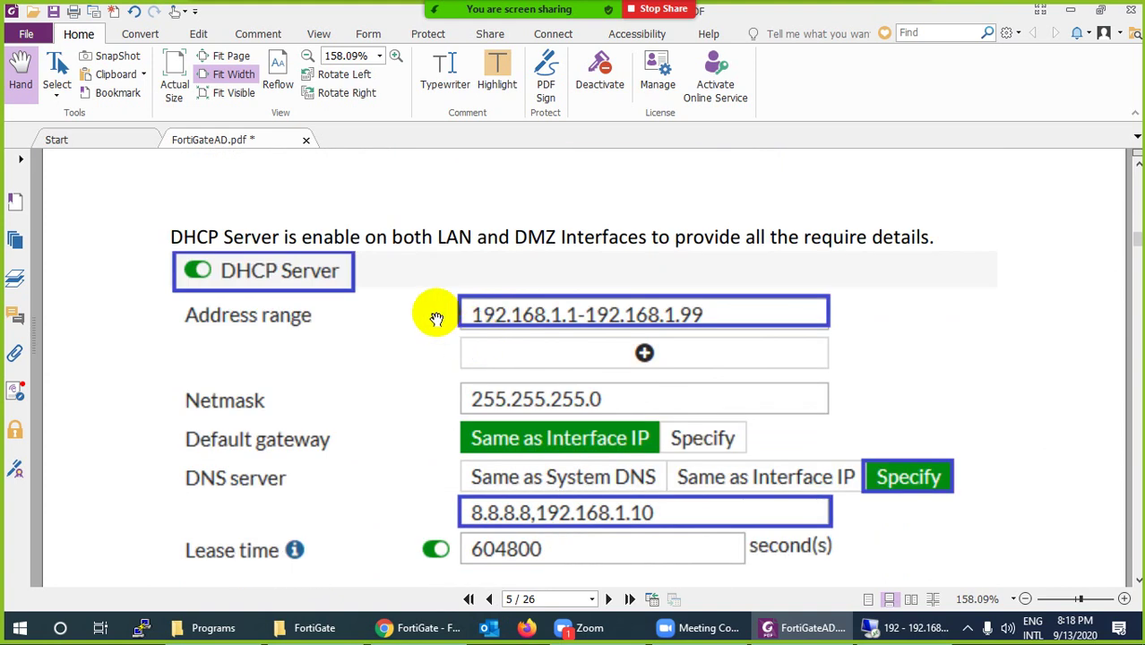
scroll(437, 319, "down", 5)
scroll(436, 319, "down", 13)
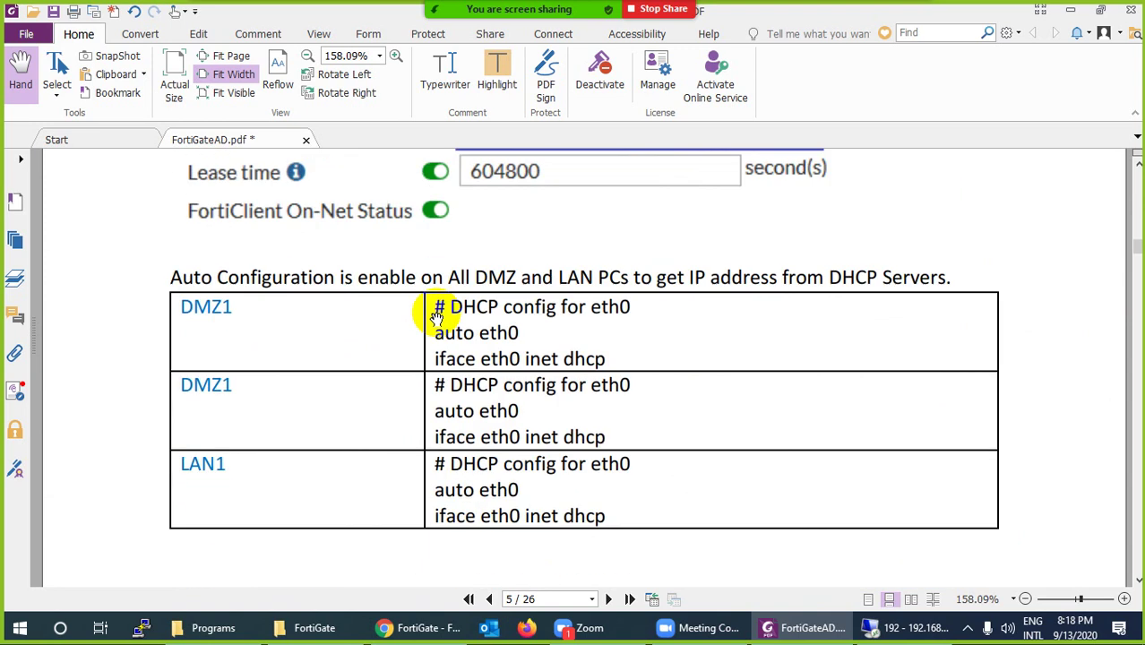
scroll(436, 318, "down", 15)
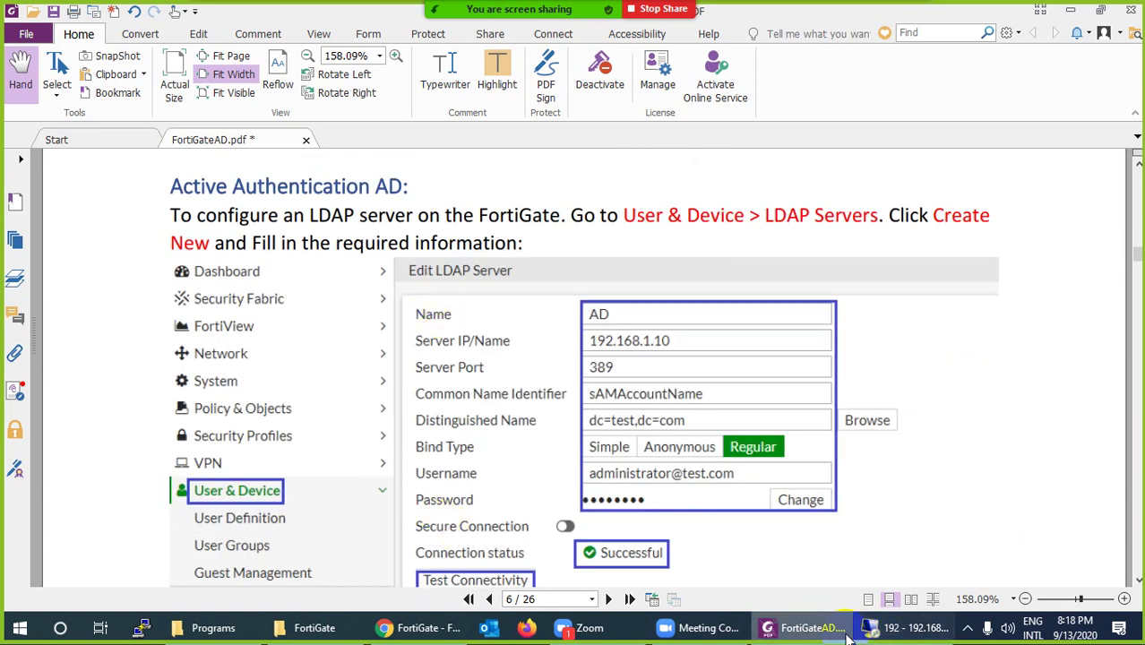
left_click(806, 628)
Set the forest functional level to Windows Server 2008 and keep Windows Server 2008 domain level
left_click(900, 626)
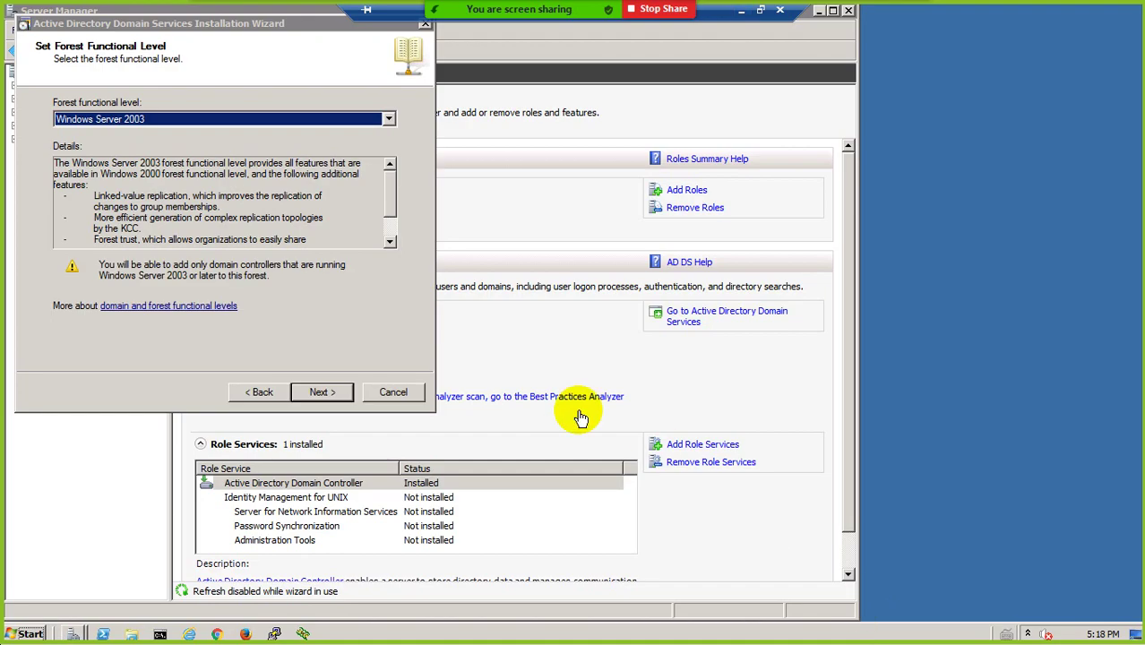
left_click(102, 119)
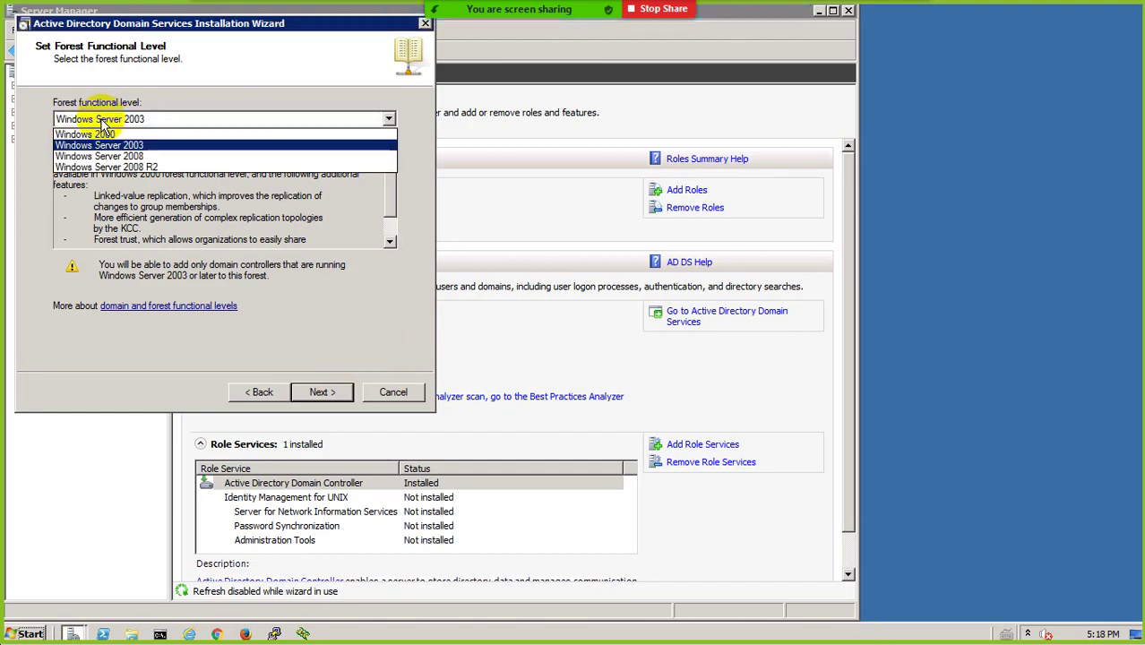
left_click(106, 166)
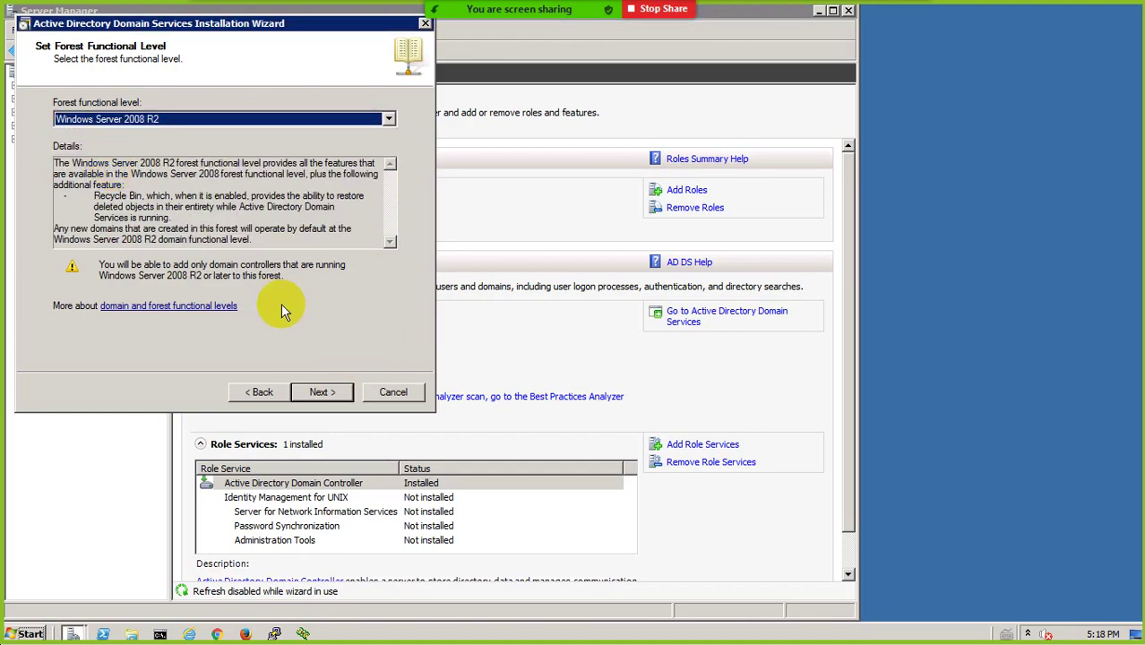
left_click(199, 119)
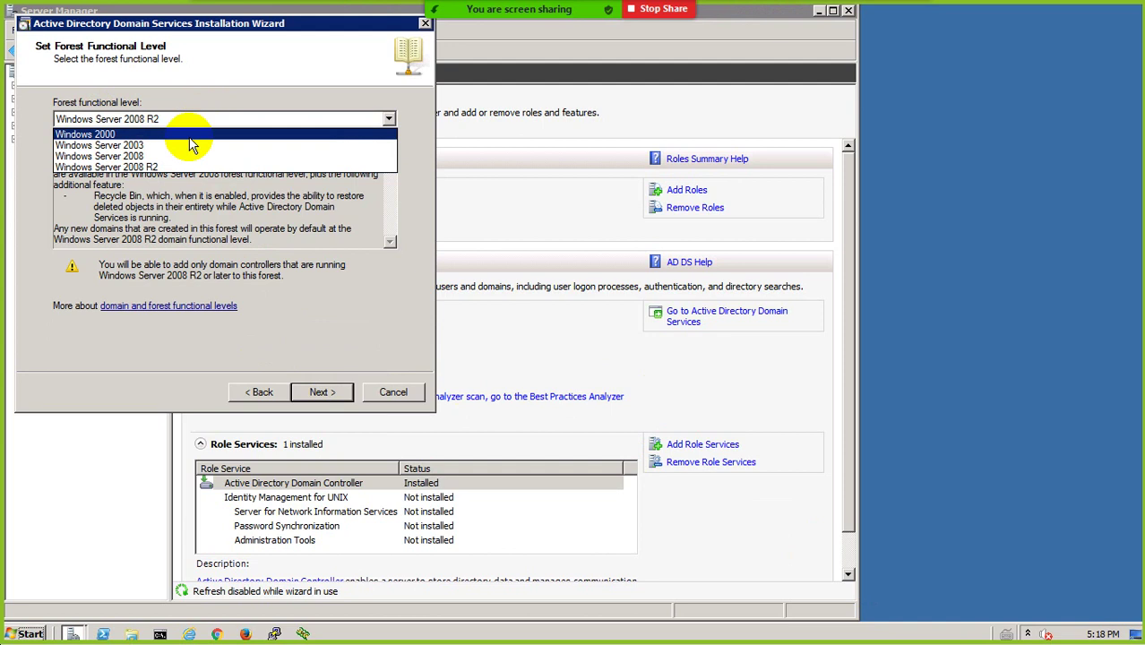
left_click(179, 158)
left_click(321, 392)
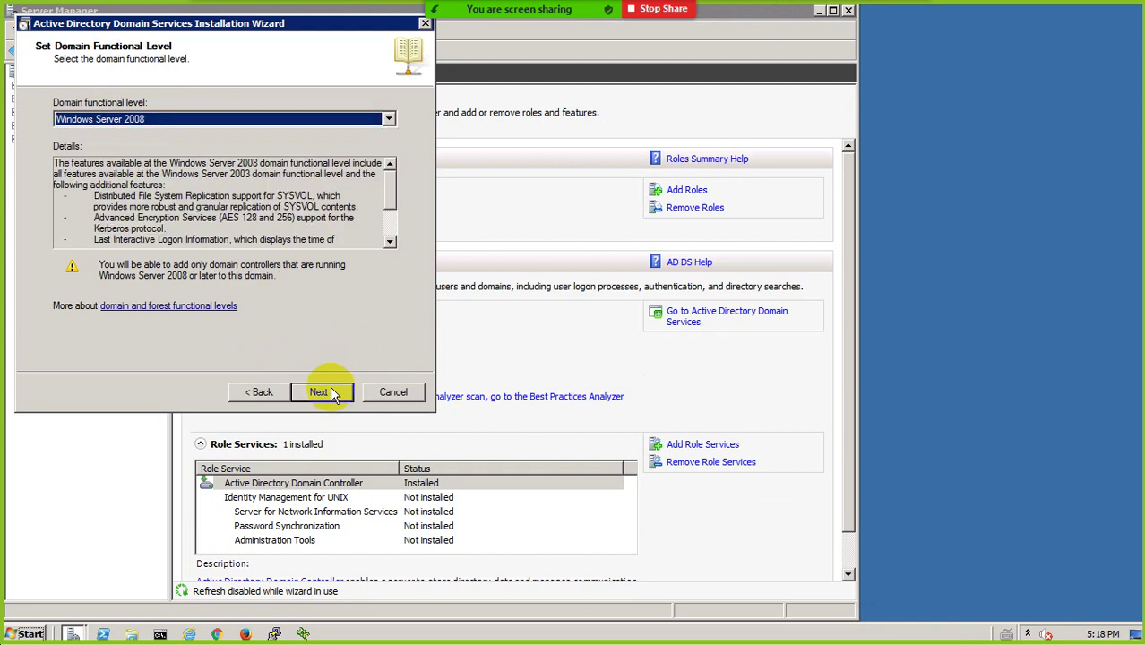
left_click(319, 391)
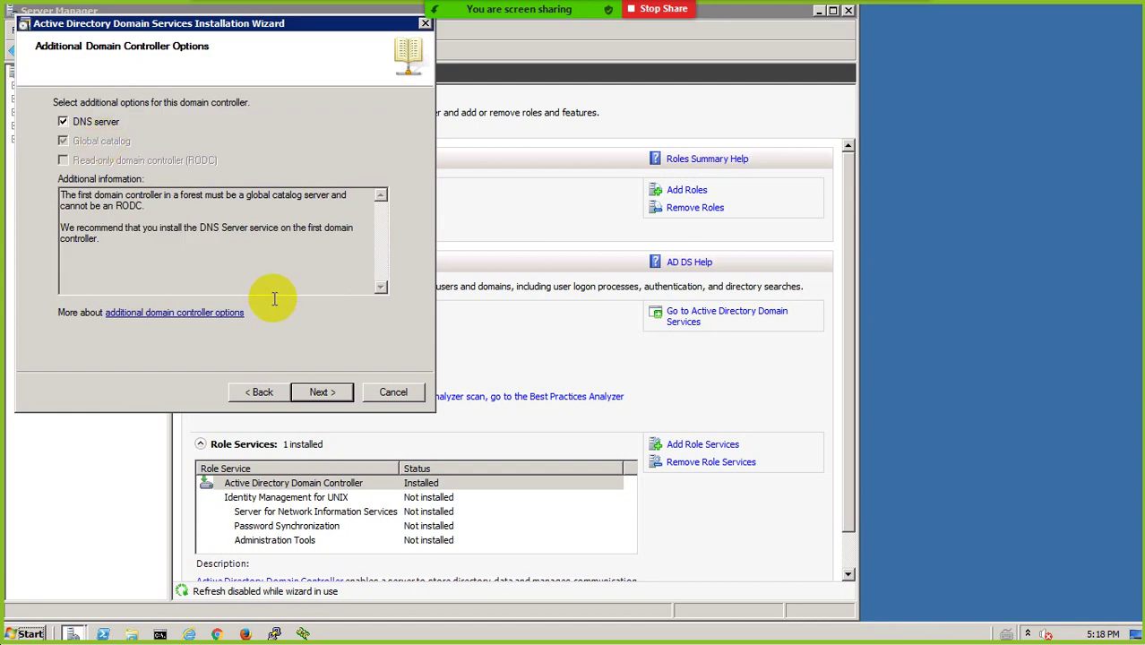
Keep DNS server ticked, continue with an automatically assigned IP, and accept the delegation warning
left_click(319, 392)
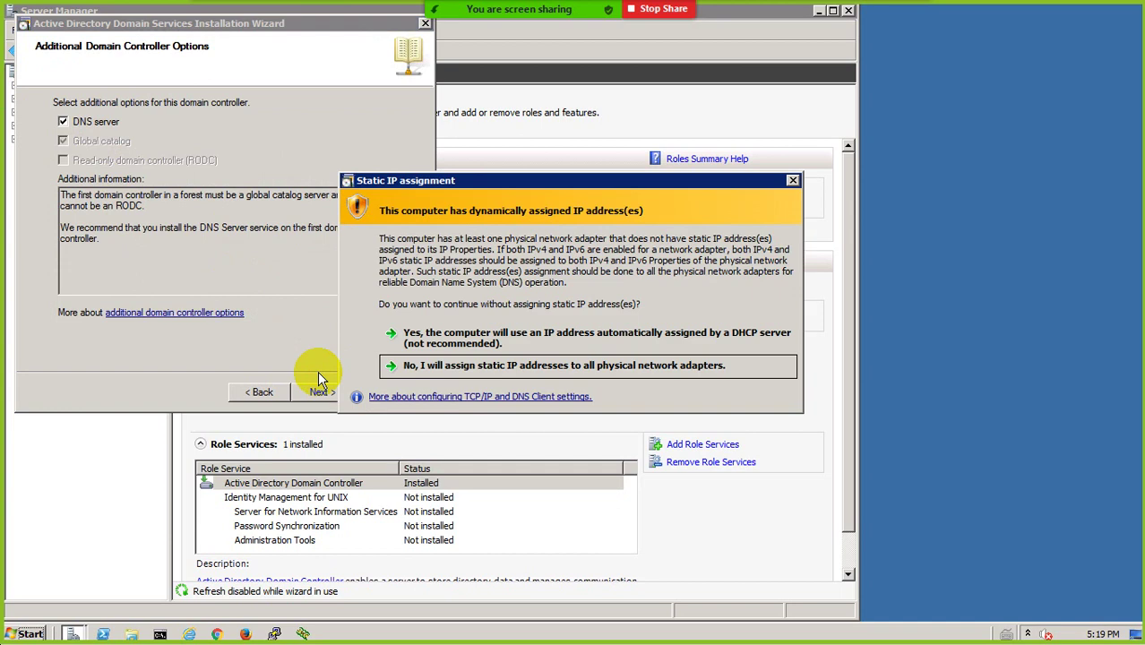
left_click(472, 343)
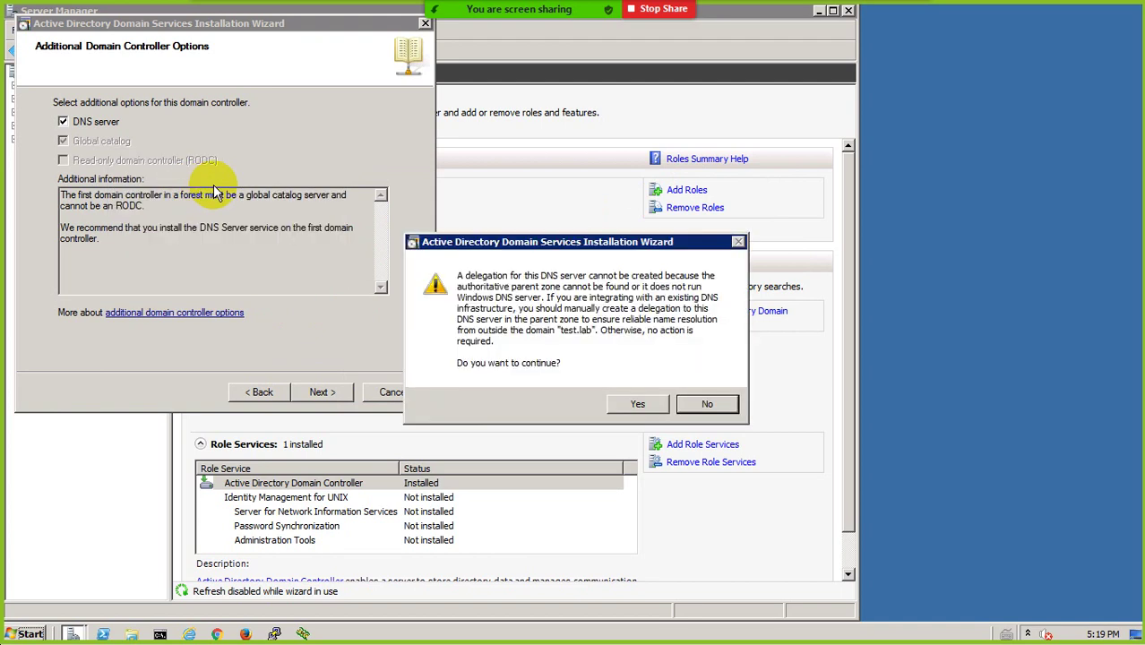
left_click(637, 403)
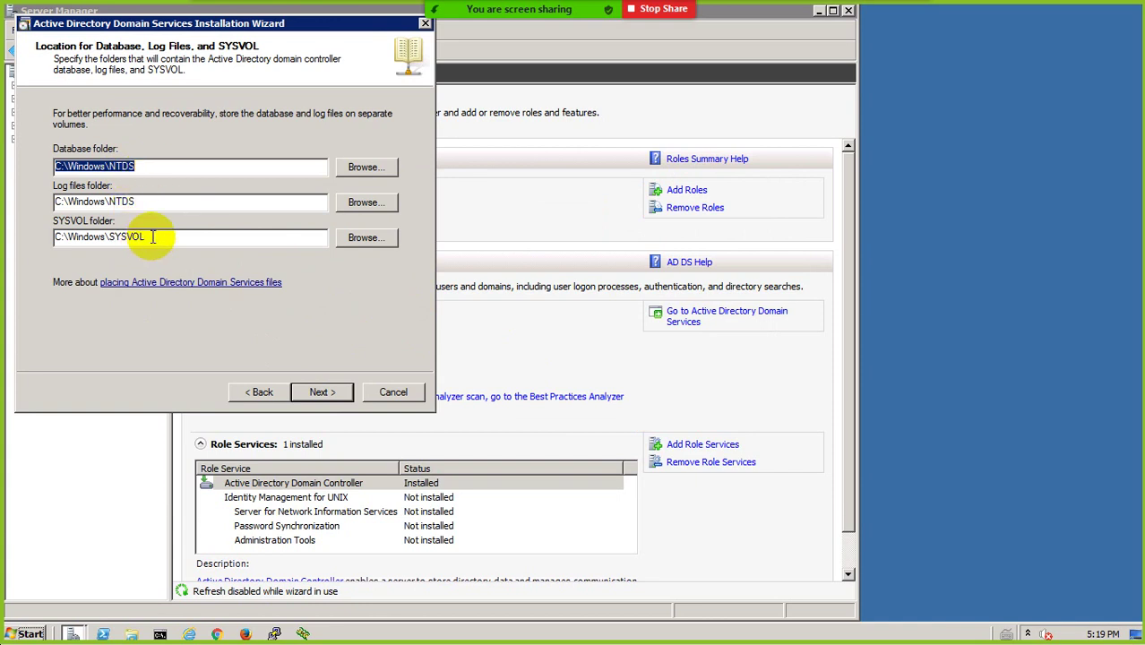
Keep the default NTDS and SYSVOL folders and enter and confirm the Restore Mode administrator password
left_click(317, 391)
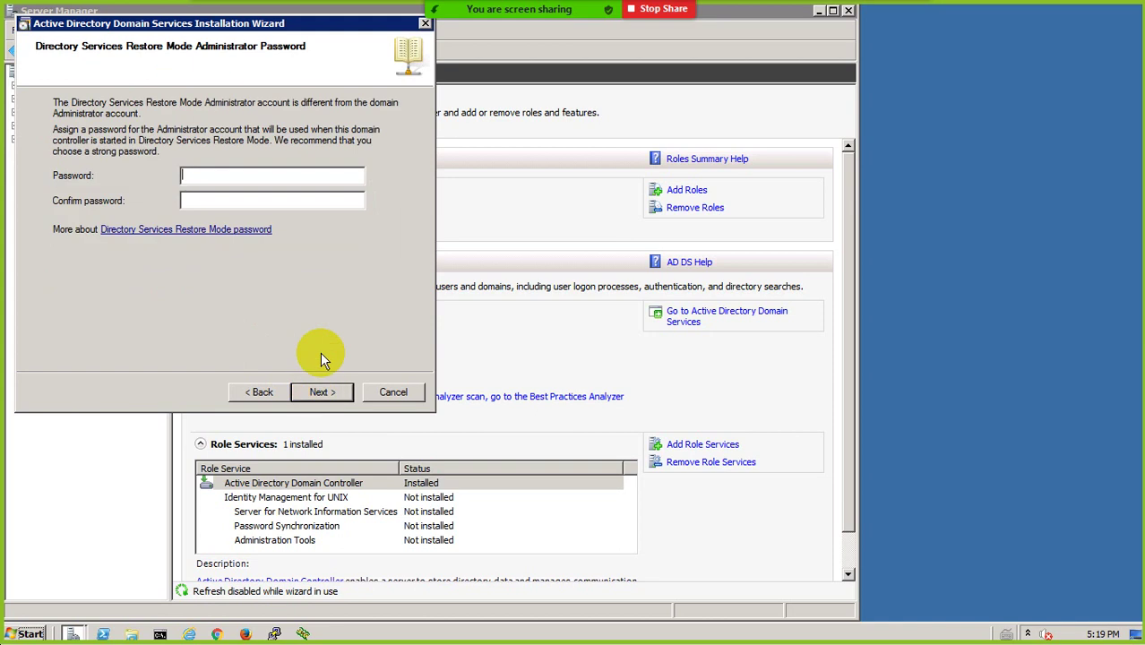
type("****")
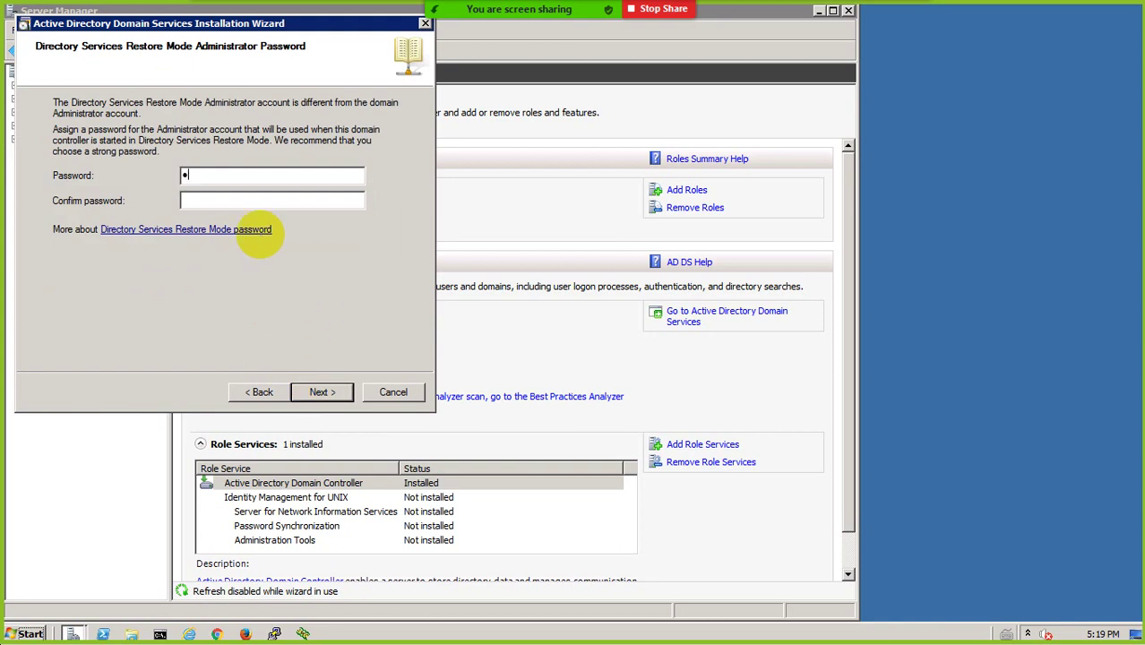
type("******")
key("Tab")
type("**********")
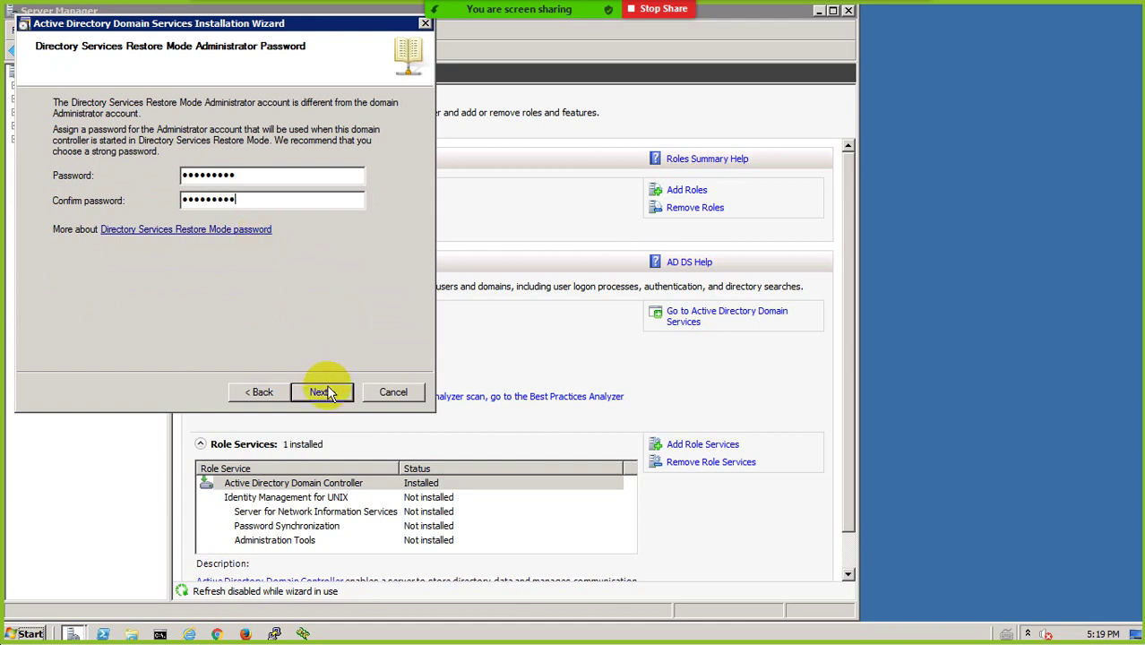
left_click(323, 392)
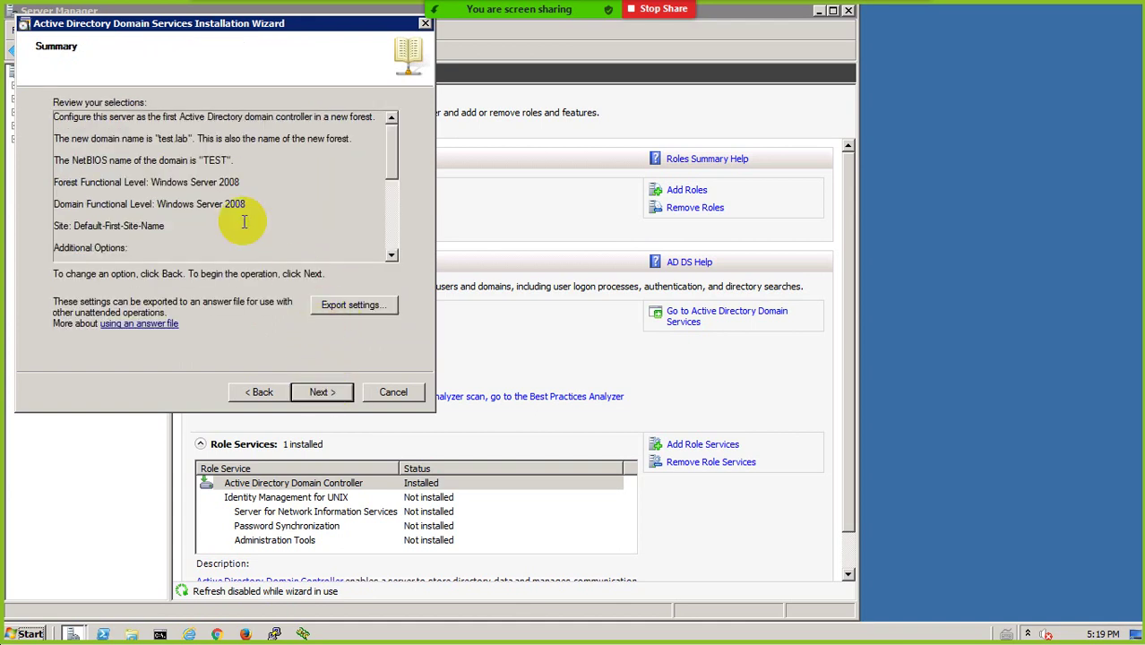
Begin the AD DS installation for test.lab from the Summary page, then open the Start menu
left_click(323, 393)
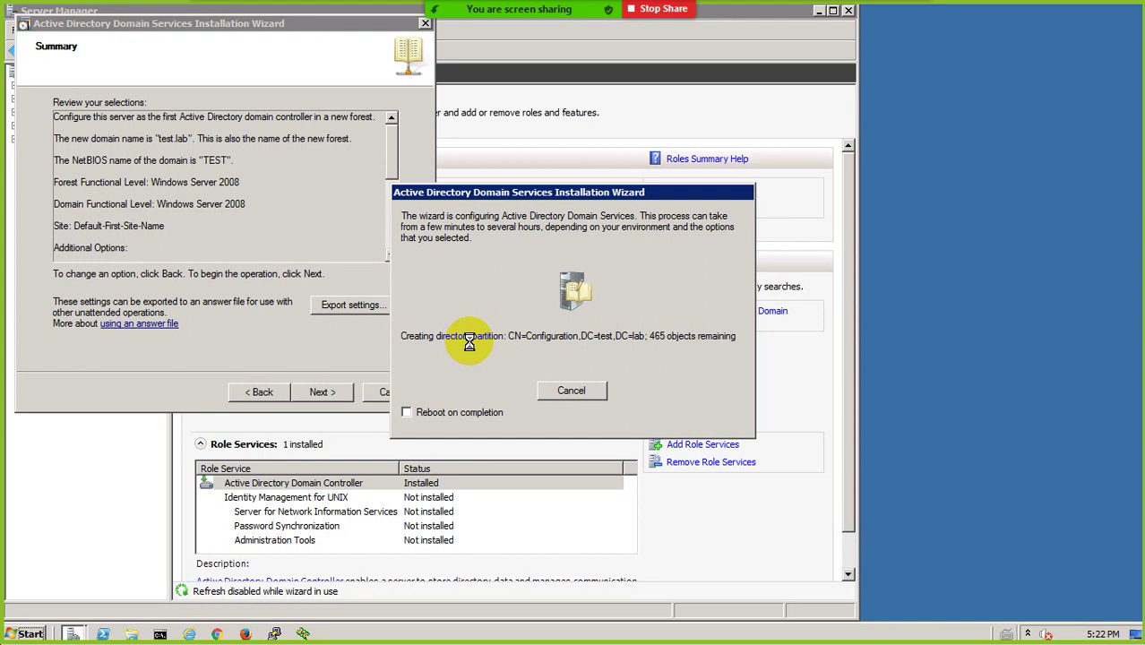
left_click(29, 634)
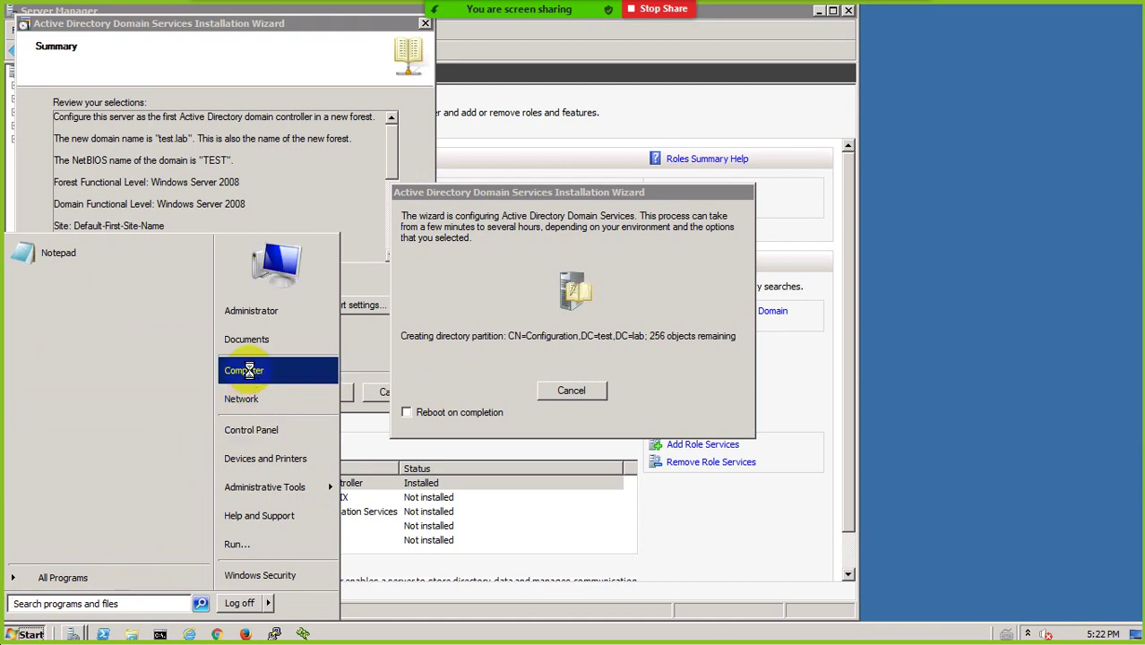
Review the System properties showing computer SRV in domain TEST, then close the window
right_click(248, 371)
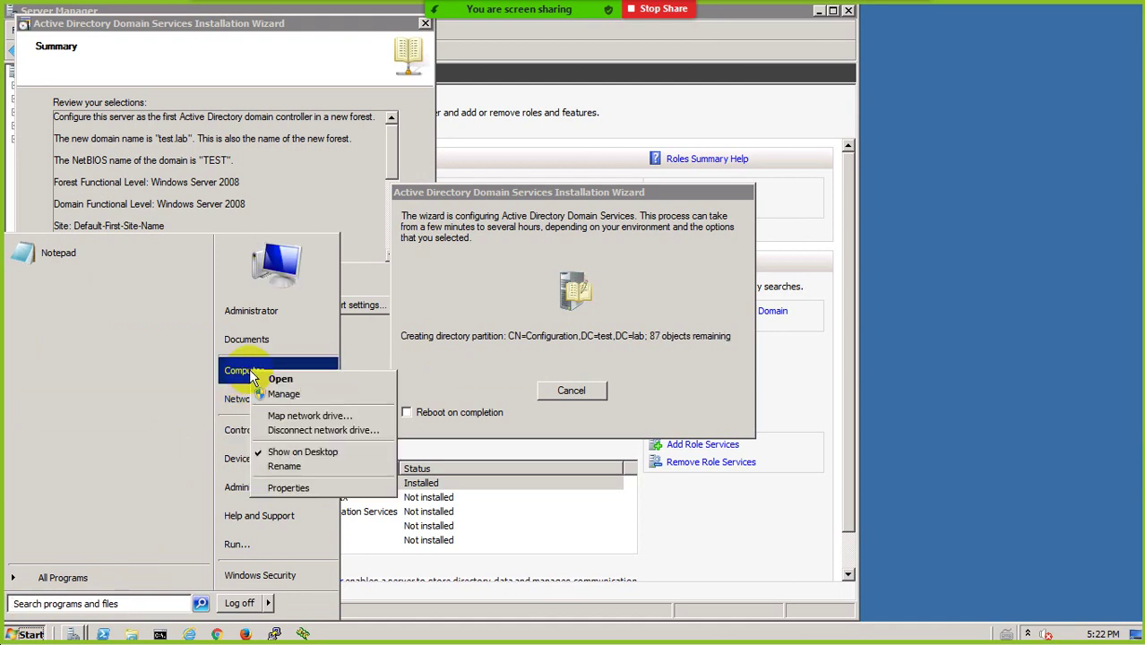
left_click(289, 489)
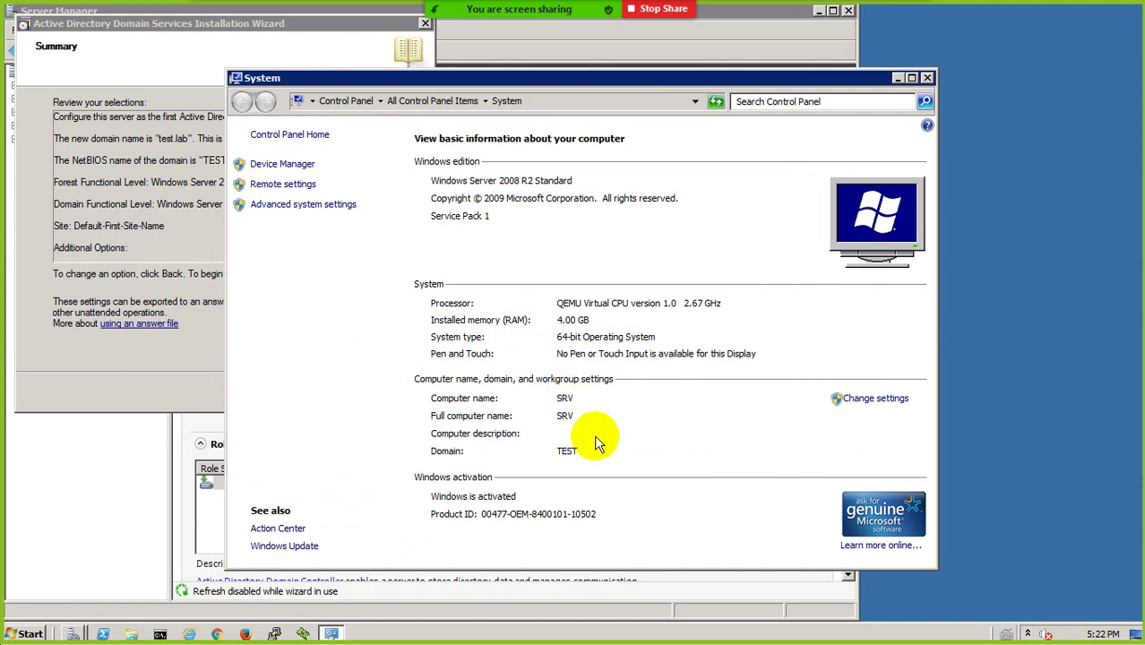
left_click(926, 78)
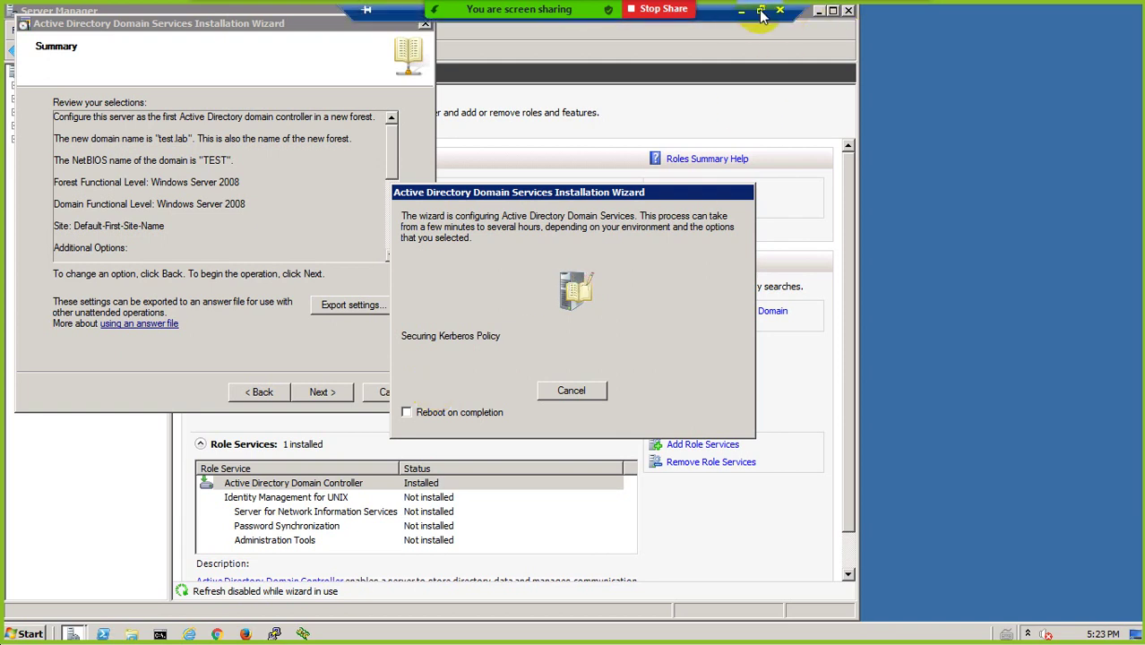
Minimize the server's Remote Desktop session so the local Windows 10 desktop shows
left_click(741, 13)
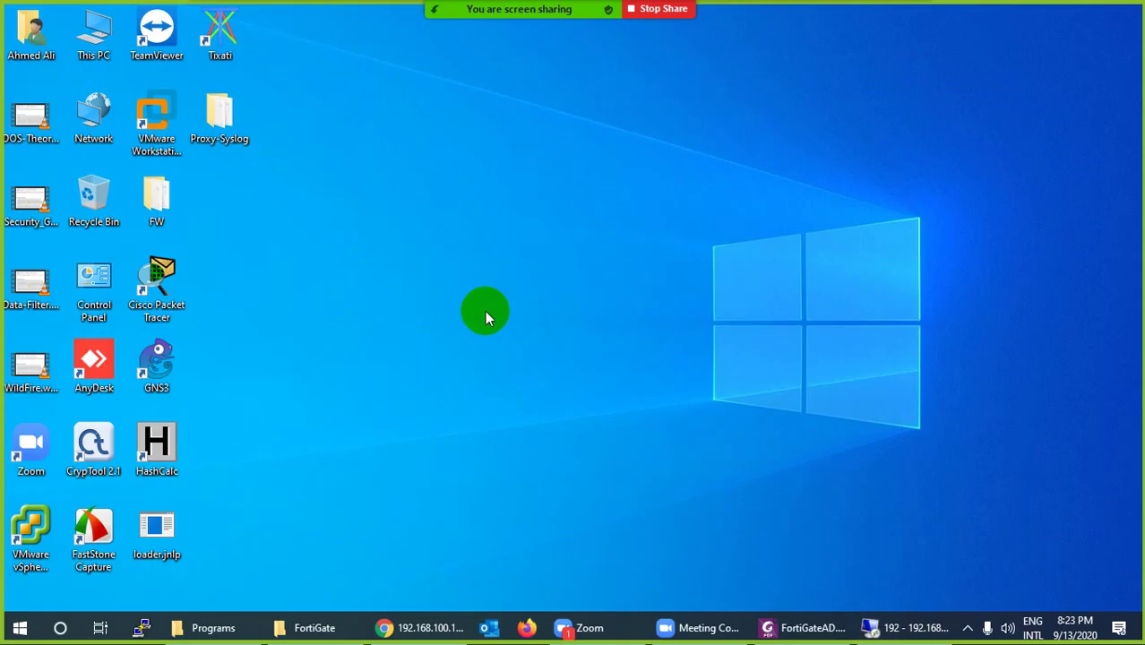
Log back in to the FortiGate web GUI with the admin account and expand the System menu
left_click(418, 626)
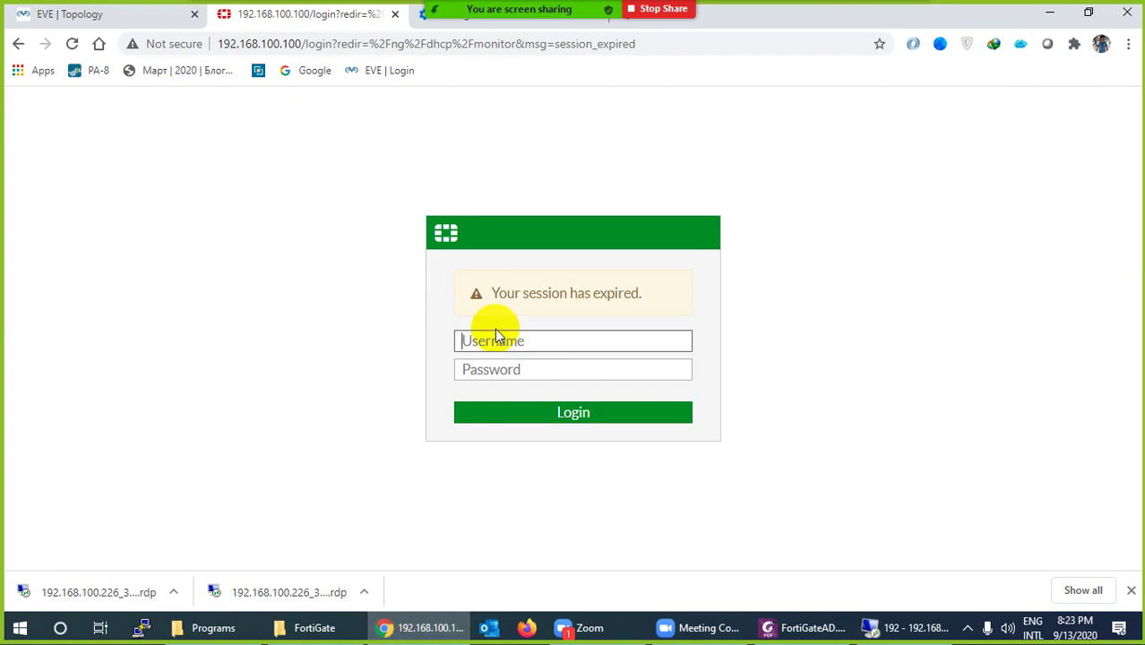
left_click(495, 331)
type("admin")
key("Tab")
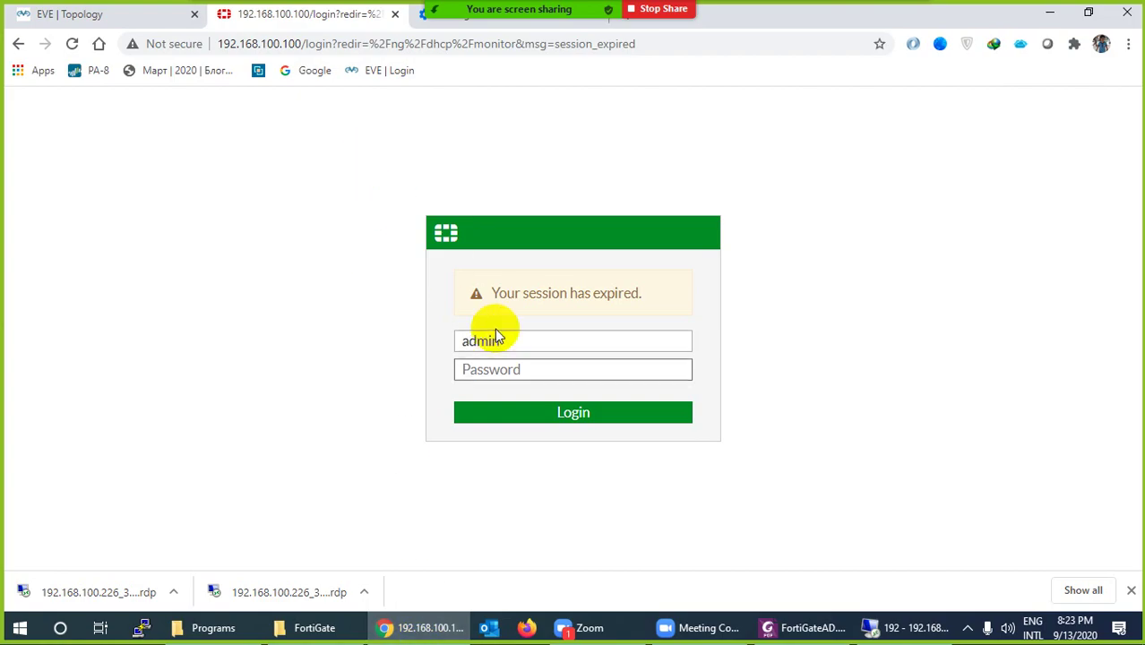
type("123")
key("Return")
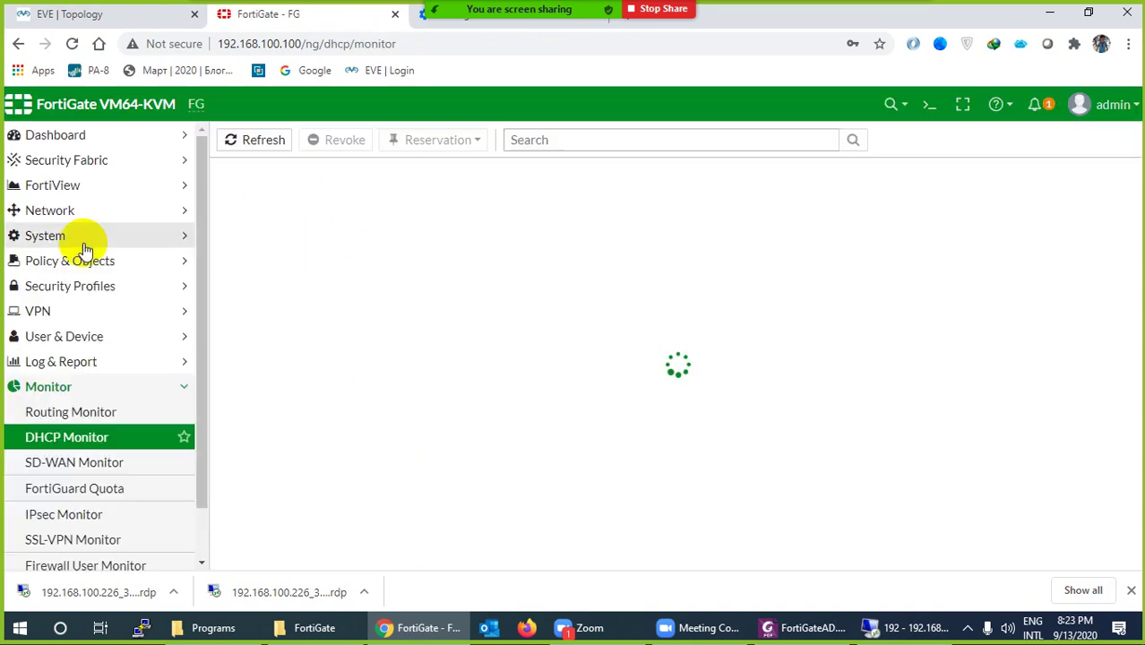
left_click(57, 242)
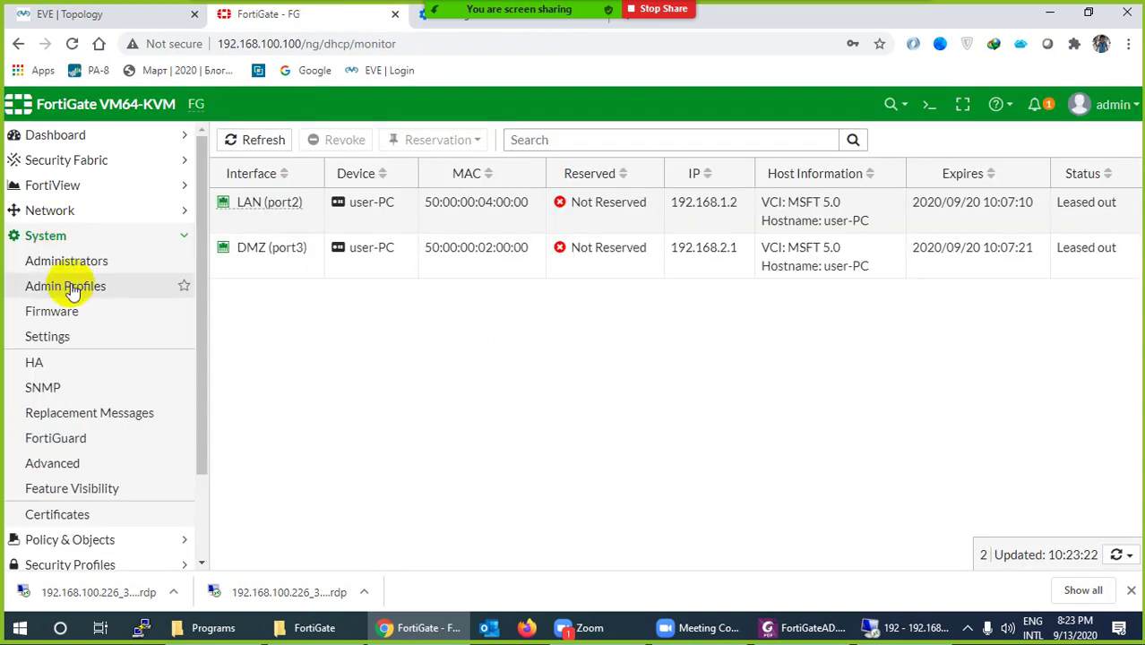
In System > Settings, change the administrator Idle timeout to 480 minutes and apply
left_click(68, 344)
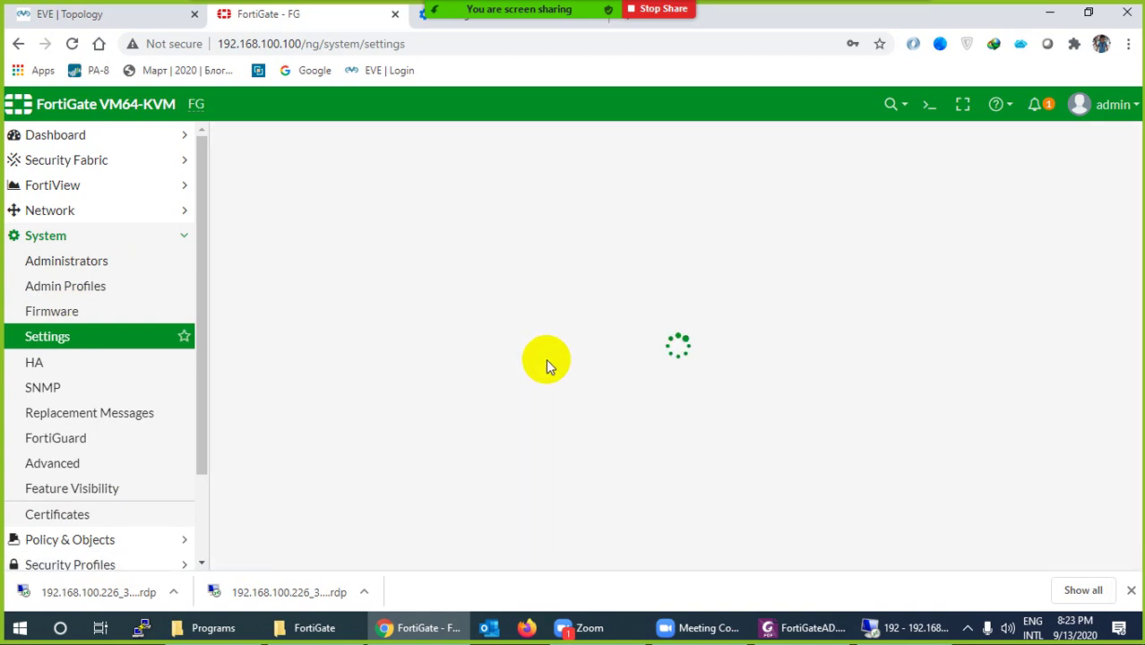
scroll(538, 377, "down", 3)
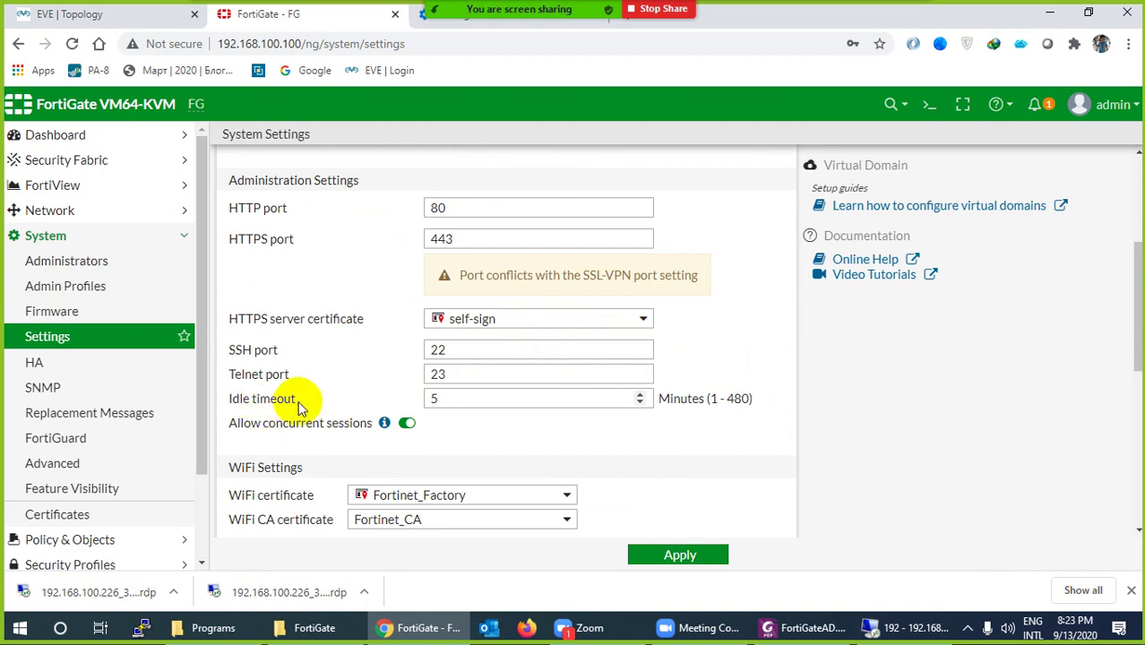
left_click_drag(301, 401, 224, 394)
left_click(230, 395)
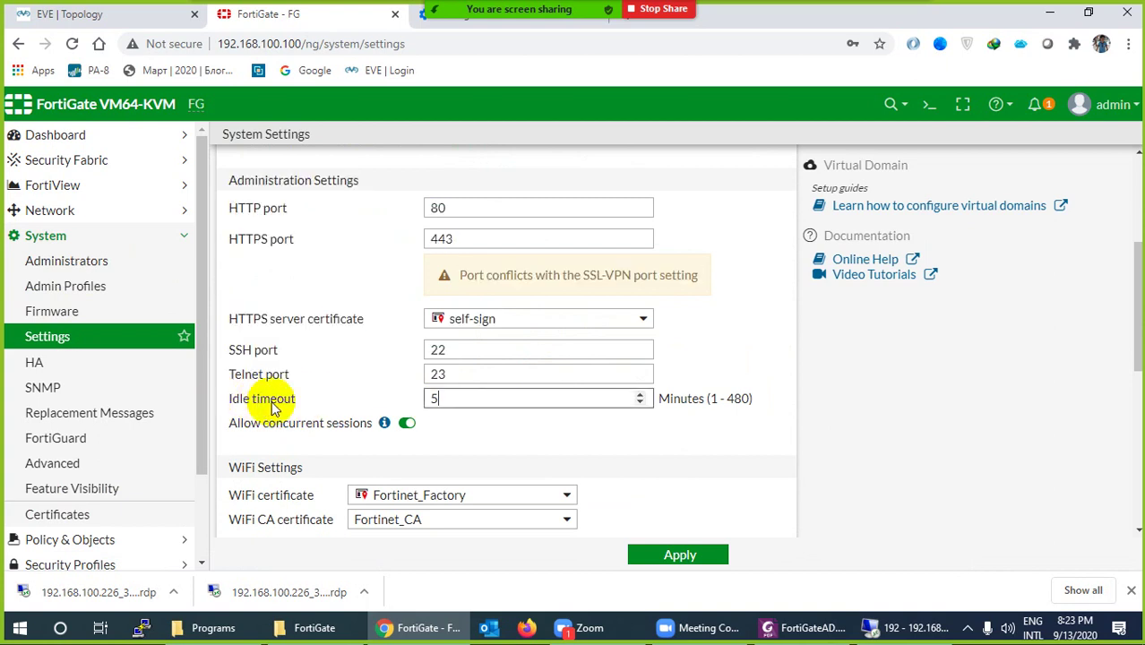
left_click(442, 397)
key("BackSpace")
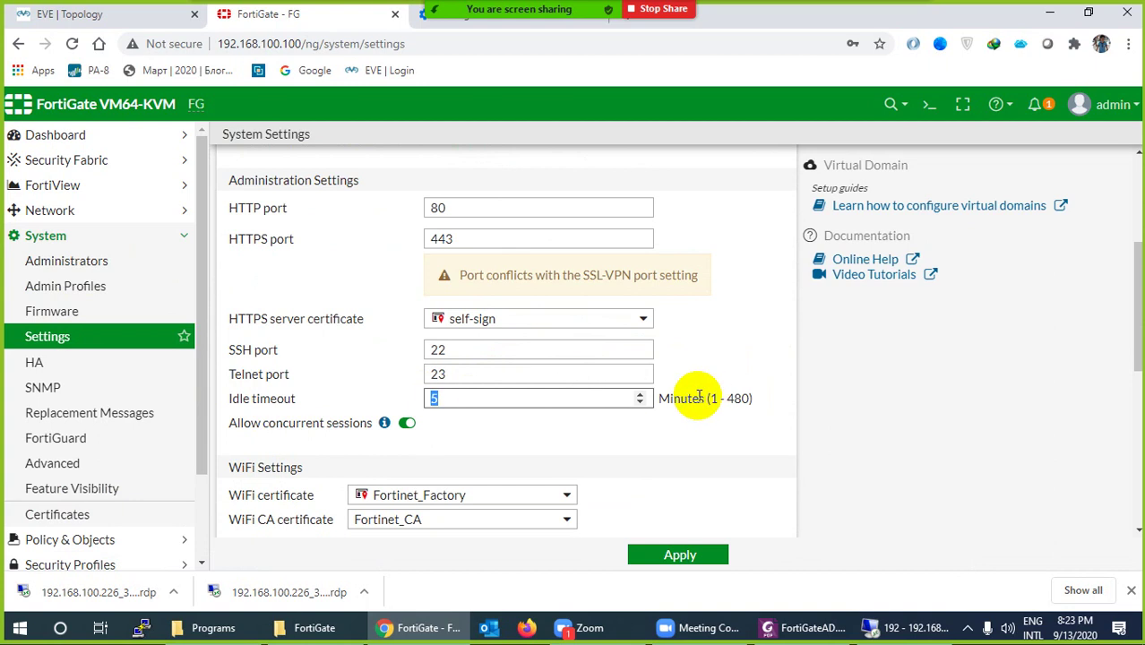
type("480")
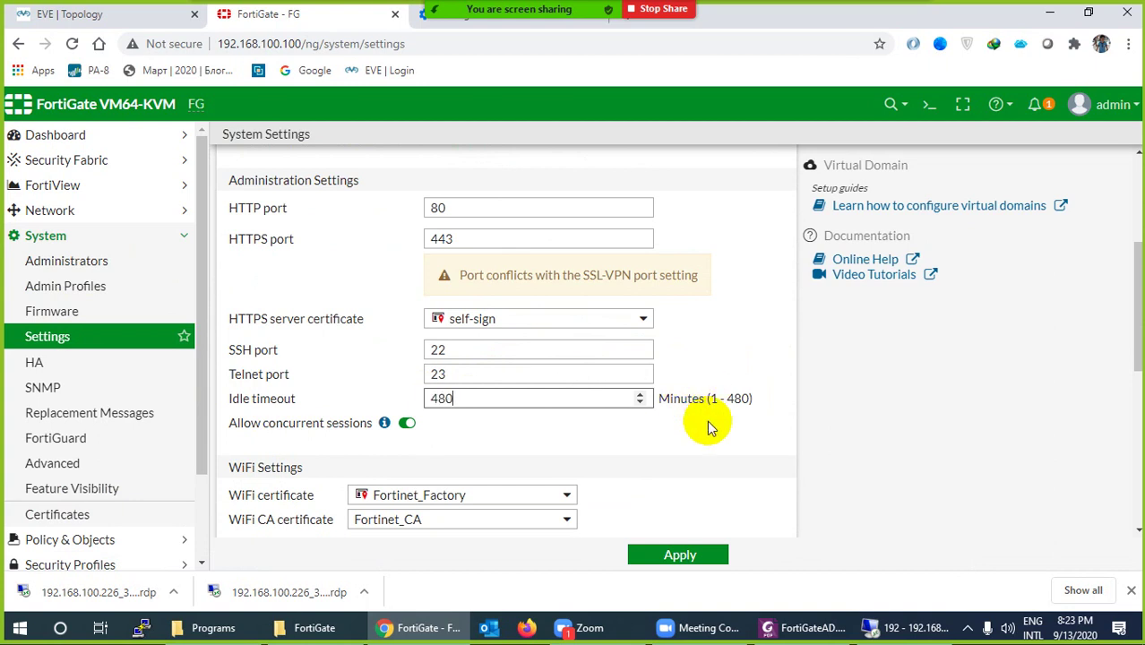
left_click(664, 557)
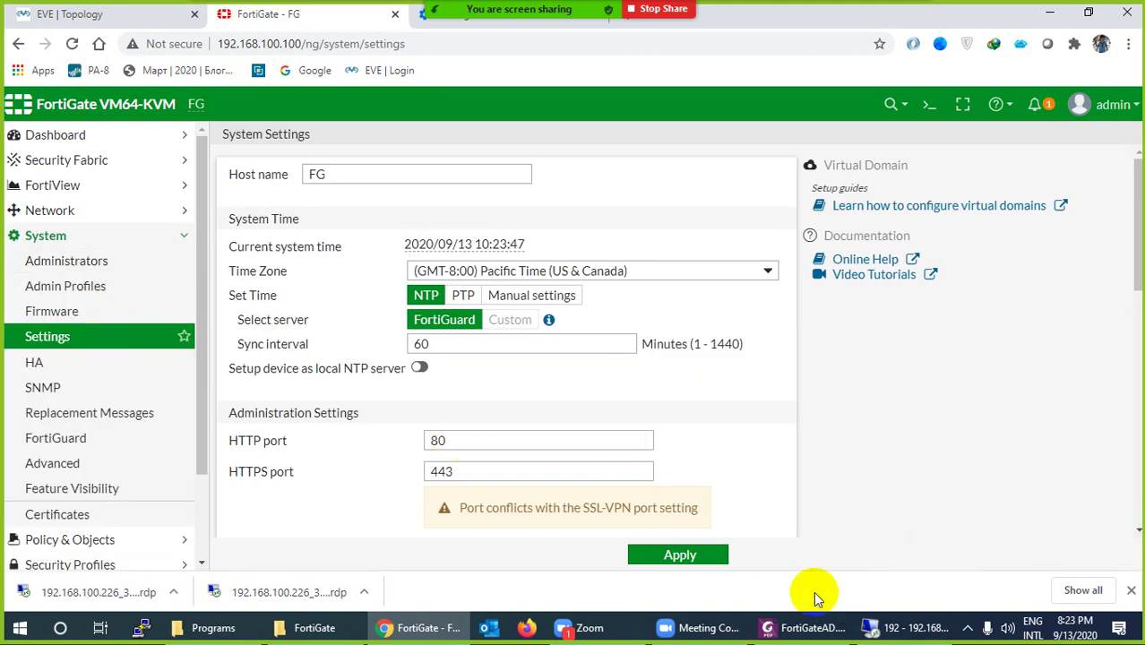
Return to the server session, finish the AD DS wizard for test.lab, and restart now
left_click(874, 624)
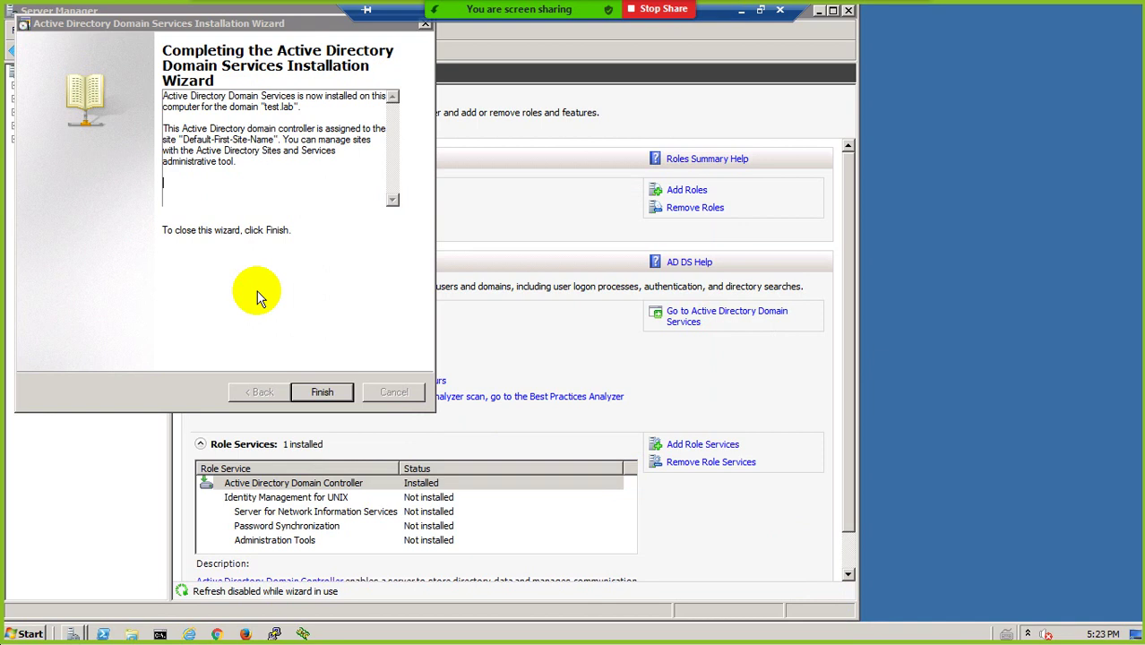
left_click(318, 392)
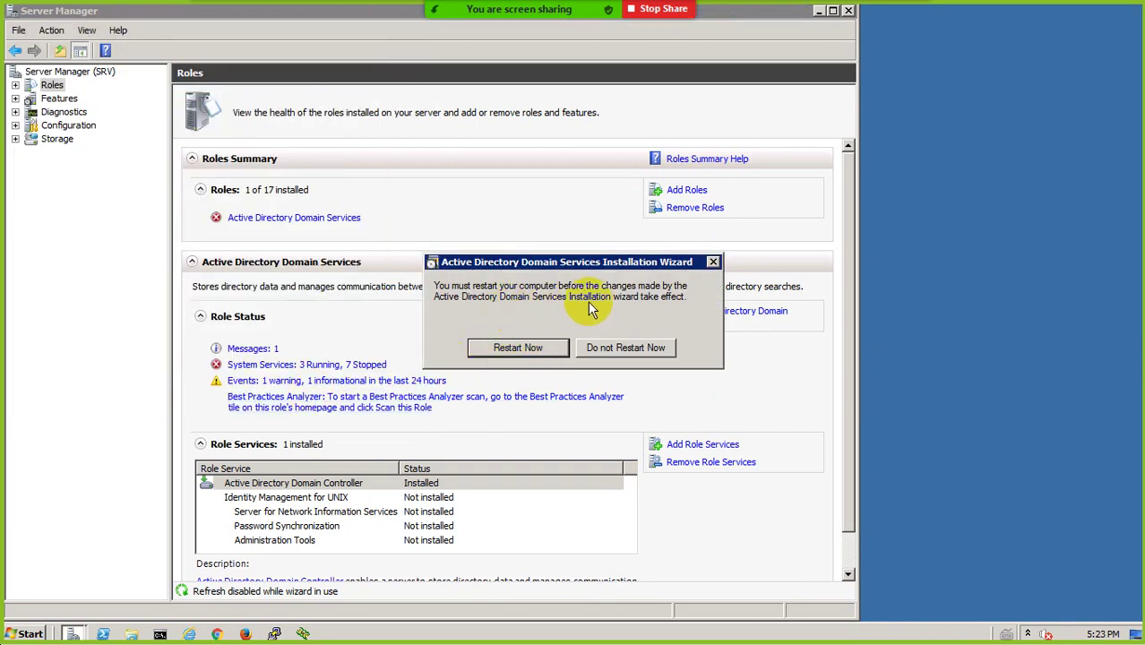
left_click(510, 352)
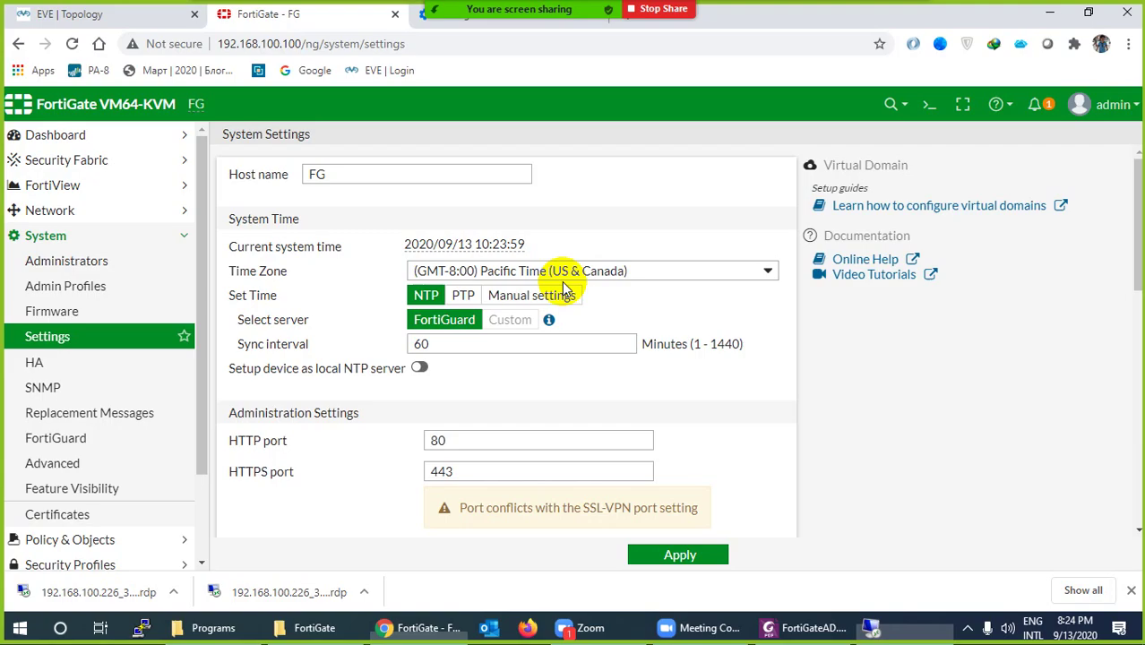
Return to the EVE-NG topology and open the AD node's downloaded .rdp connection file
left_click(79, 14)
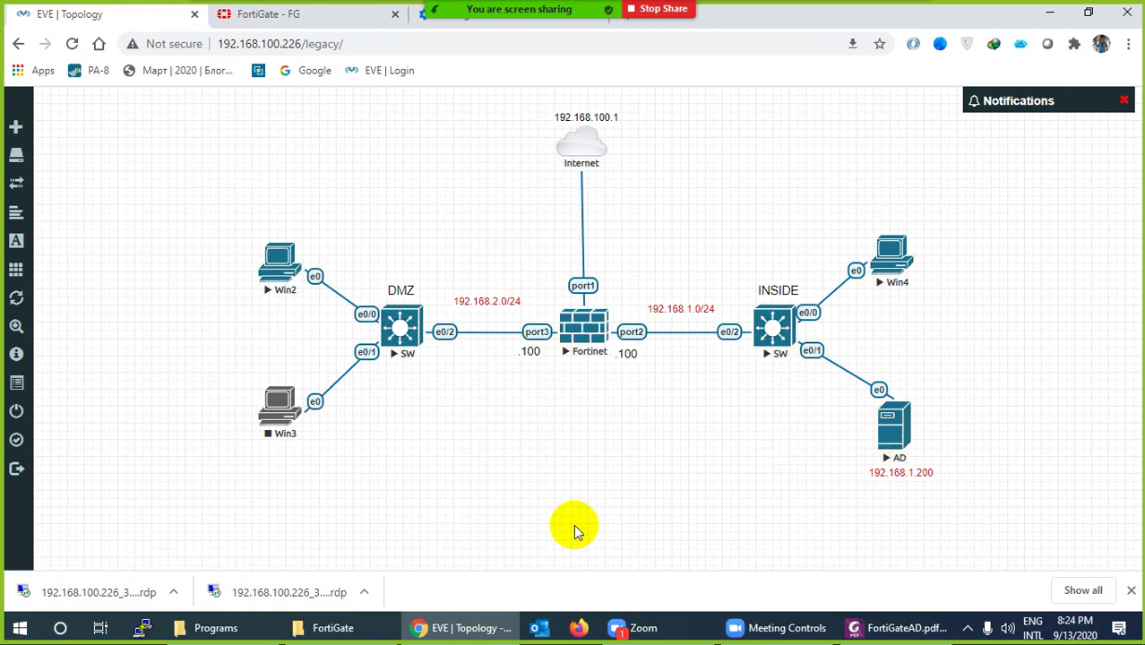
left_click(1129, 590)
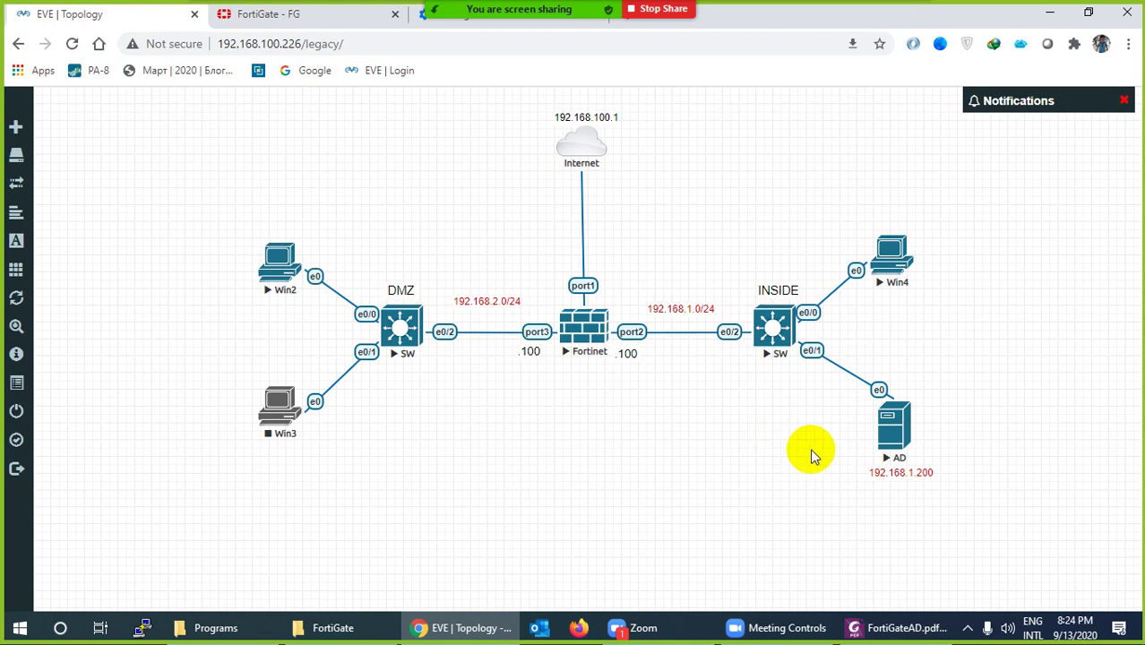
left_click(899, 432)
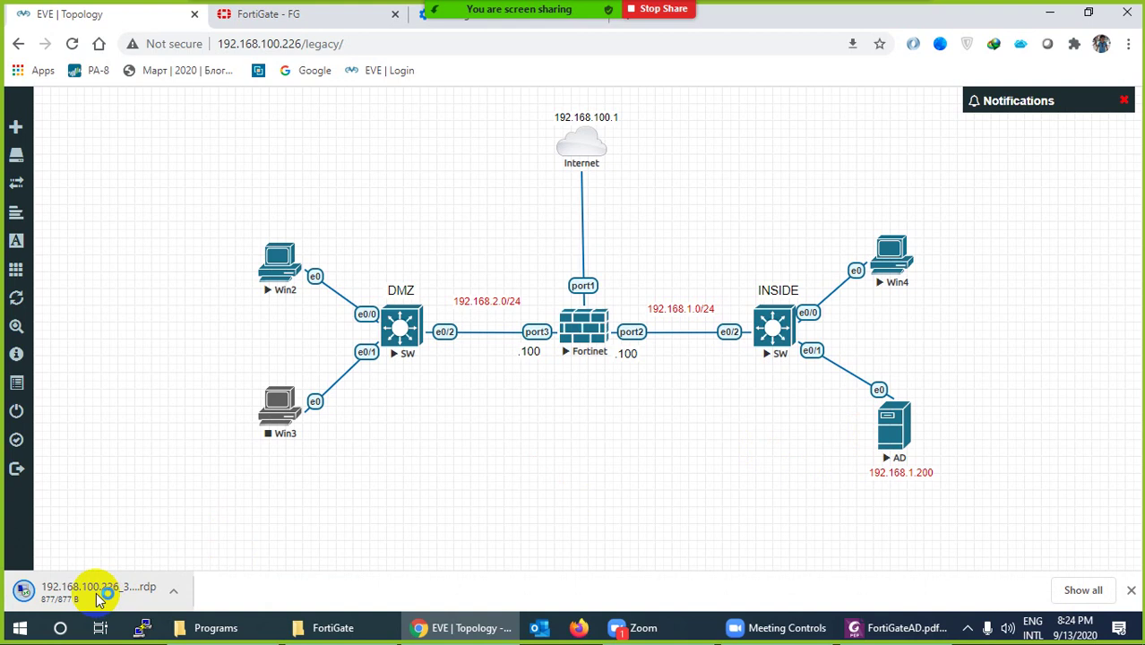
left_click(115, 599)
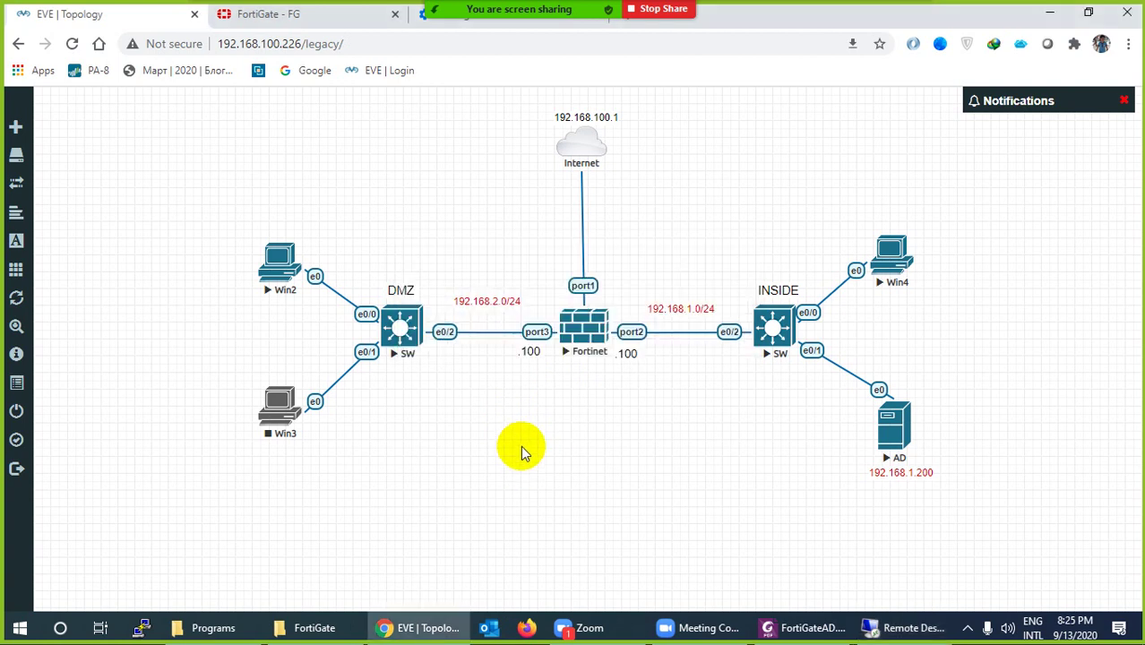
Add a text note with the administrator credentials and place it under the AD server
right_click(524, 450)
left_click(560, 547)
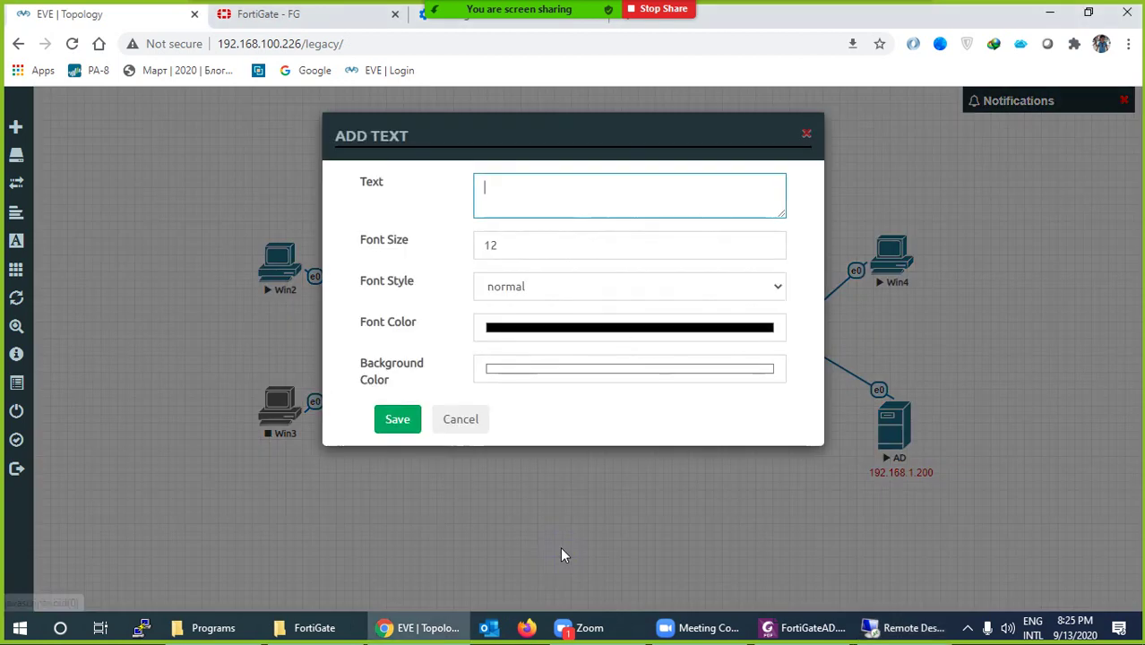
type("Ad")
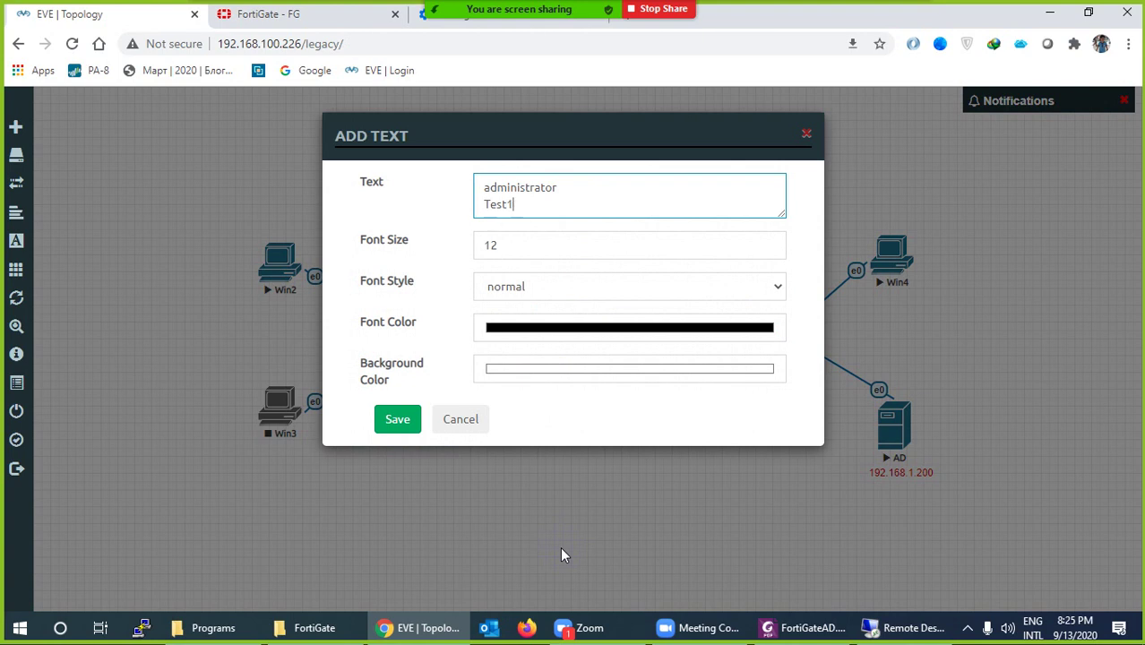
left_click(390, 420)
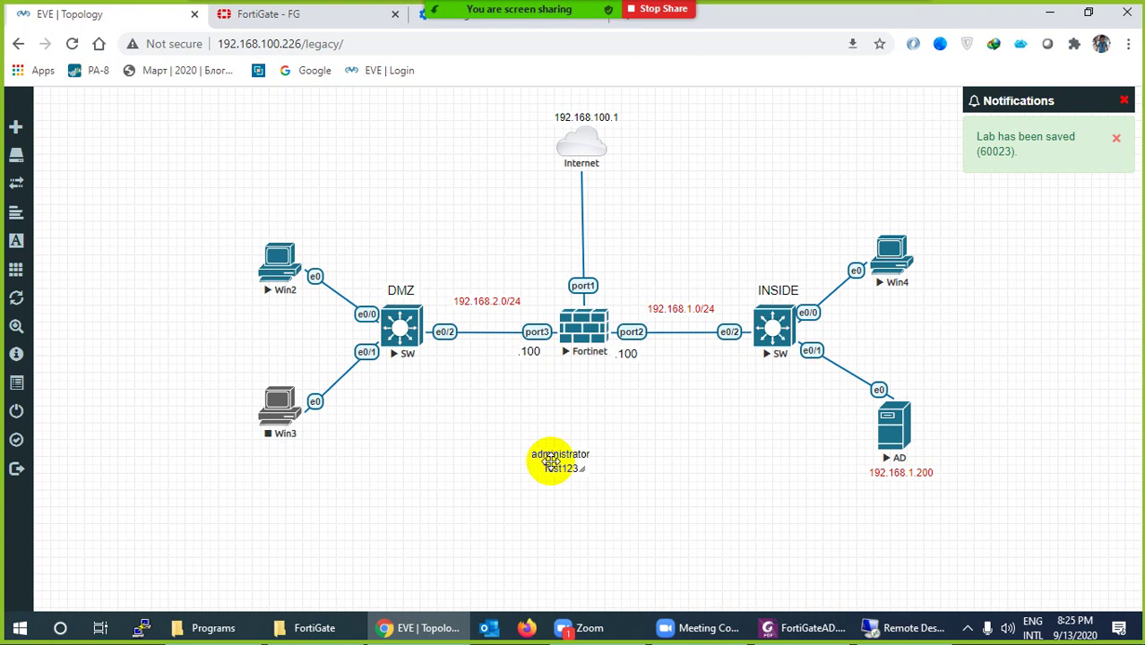
left_click_drag(551, 461, 891, 503)
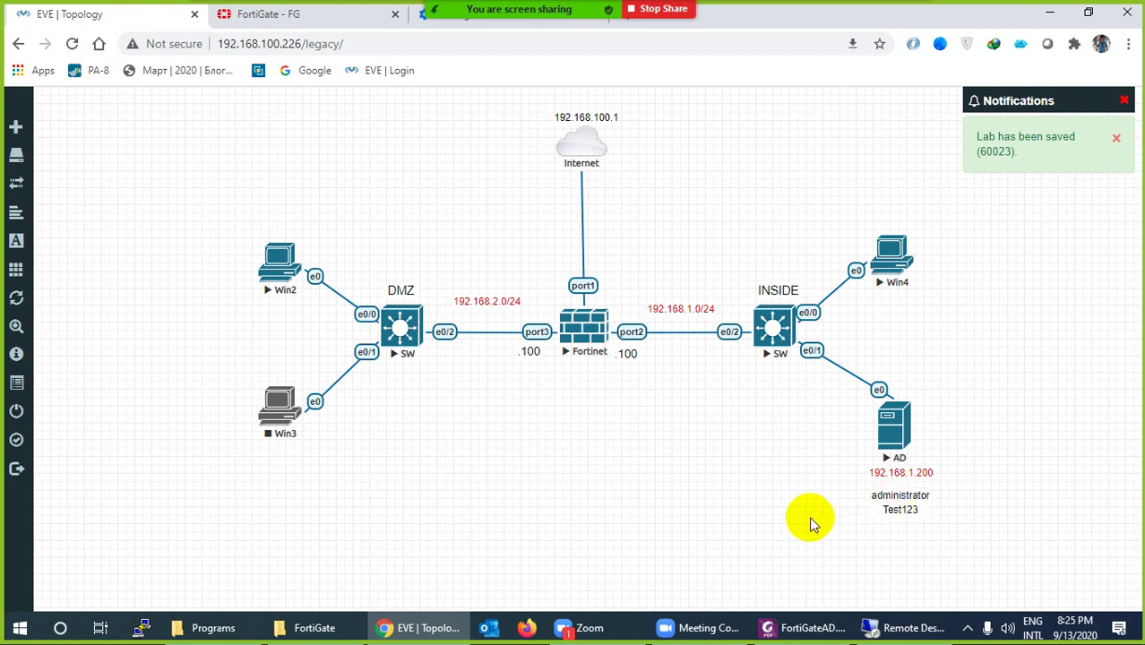
Duplicate the note, change its account to the user login, and place it below Win3
right_click(891, 498)
left_click(925, 497)
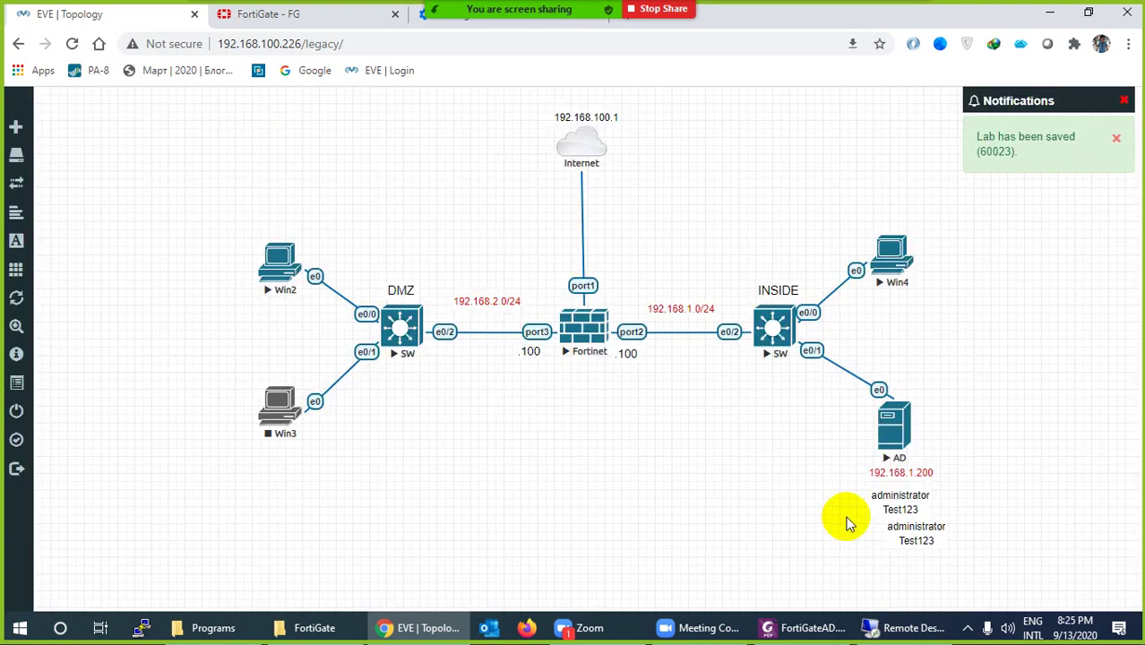
left_click_drag(913, 532, 685, 528)
double_click(686, 526)
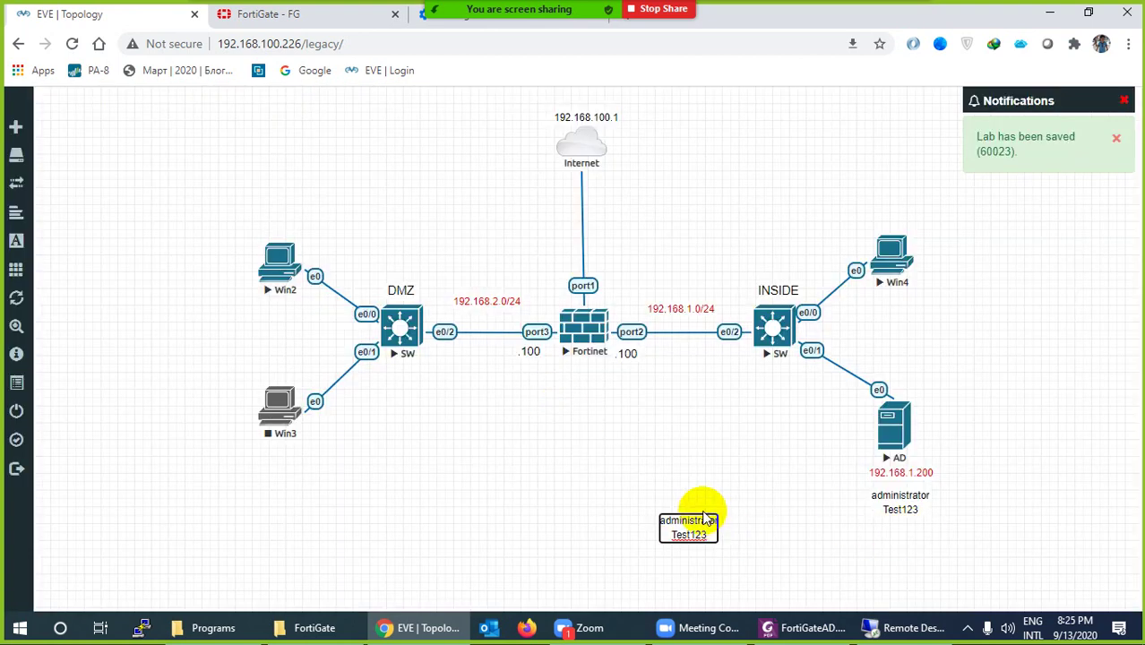
key("BackSpace")
key("BackSpace")
key("BackSpace")
key("BackSpace")
key("BackSpace")
key("BackSpace")
key("BackSpace")
key("BackSpace")
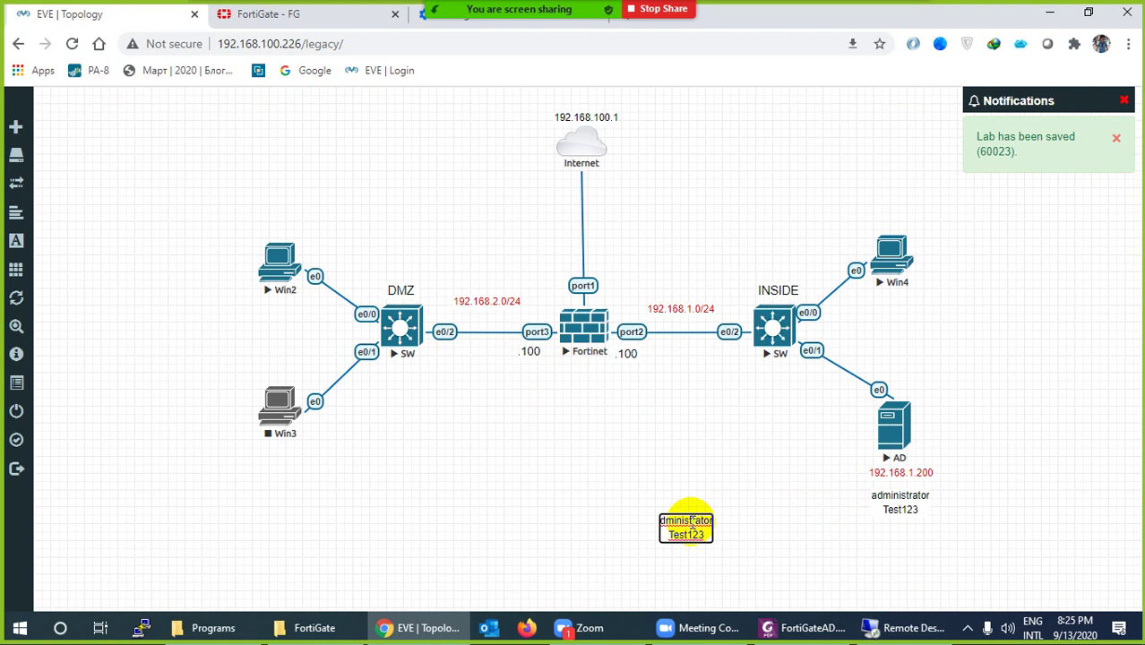
key("BackSpace")
key("BackSpace")
key("BackSpace")
key("BackSpace")
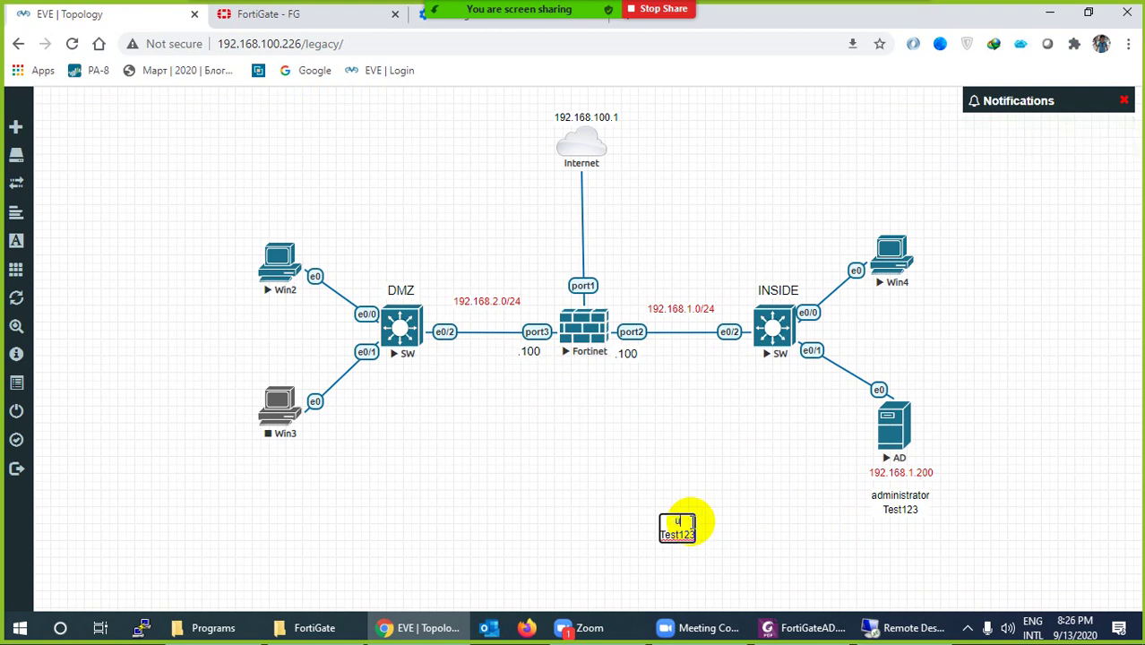
type("user")
left_click(659, 522)
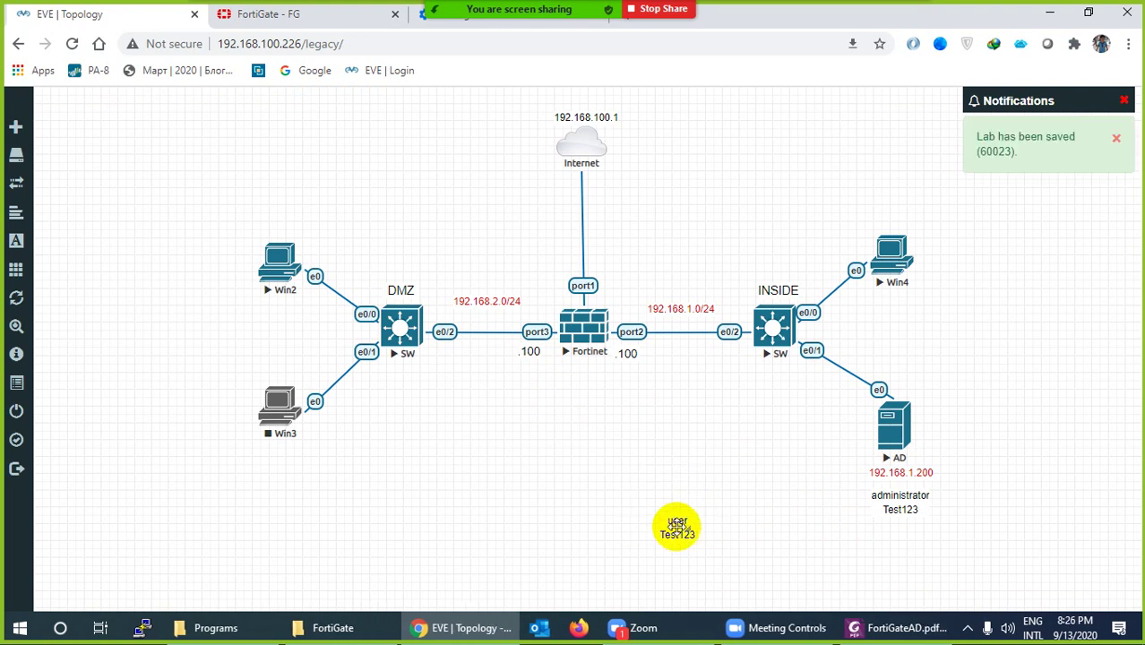
left_click_drag(660, 523, 274, 456)
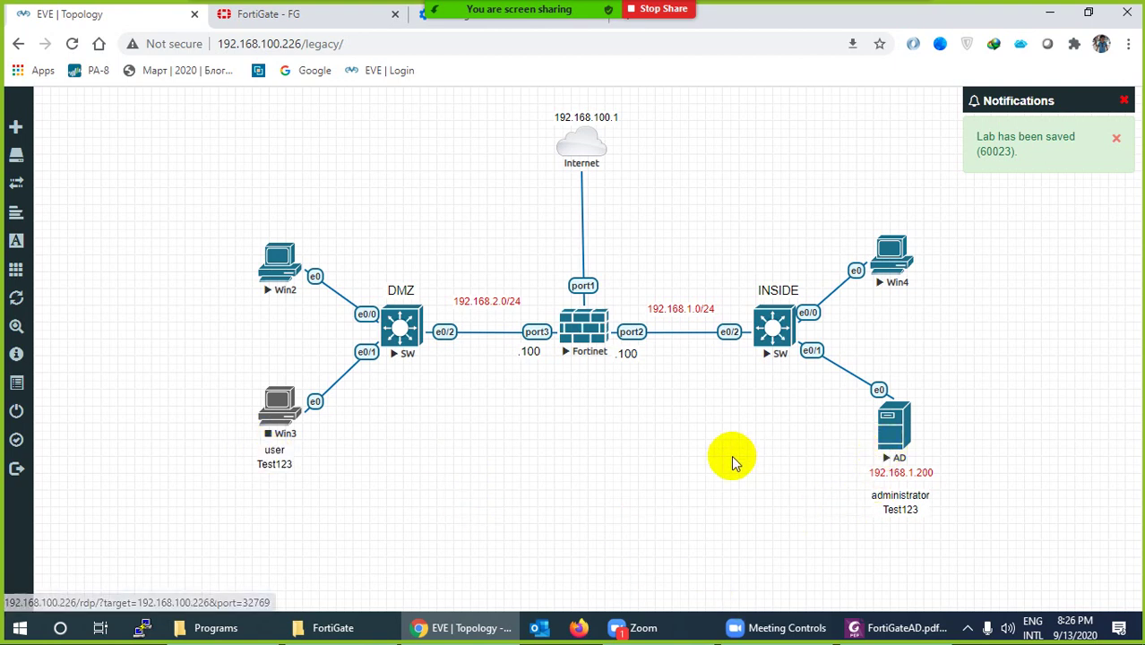
Open the AD server's Remote Desktop file and choose to sign in with a different account
left_click(891, 427)
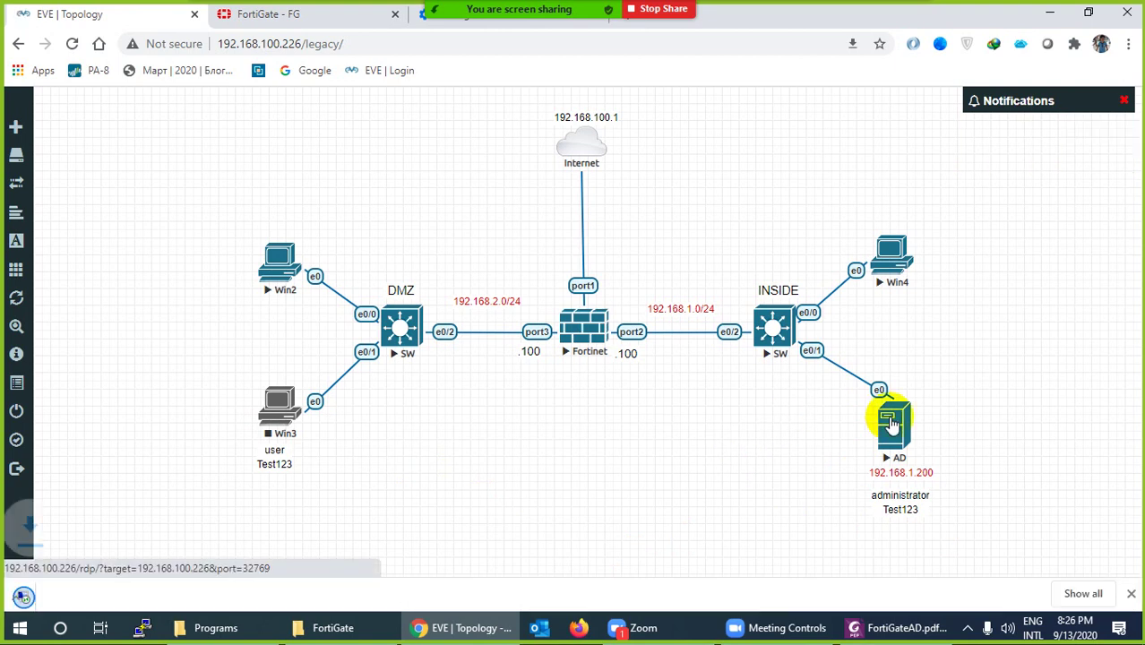
left_click(89, 589)
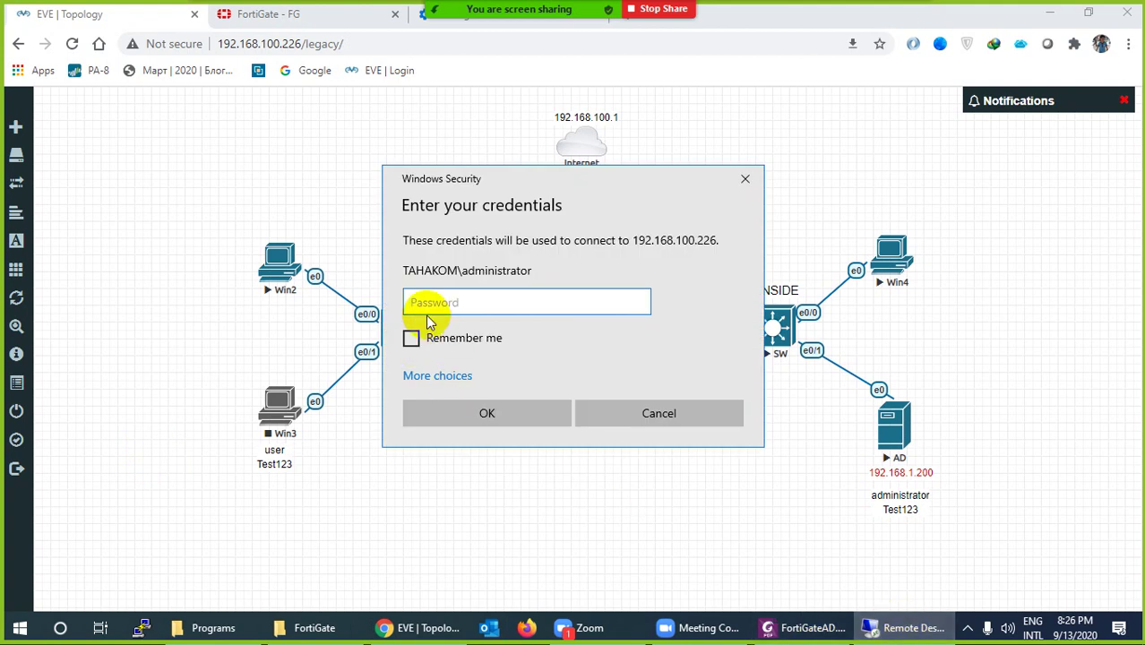
left_click(466, 376)
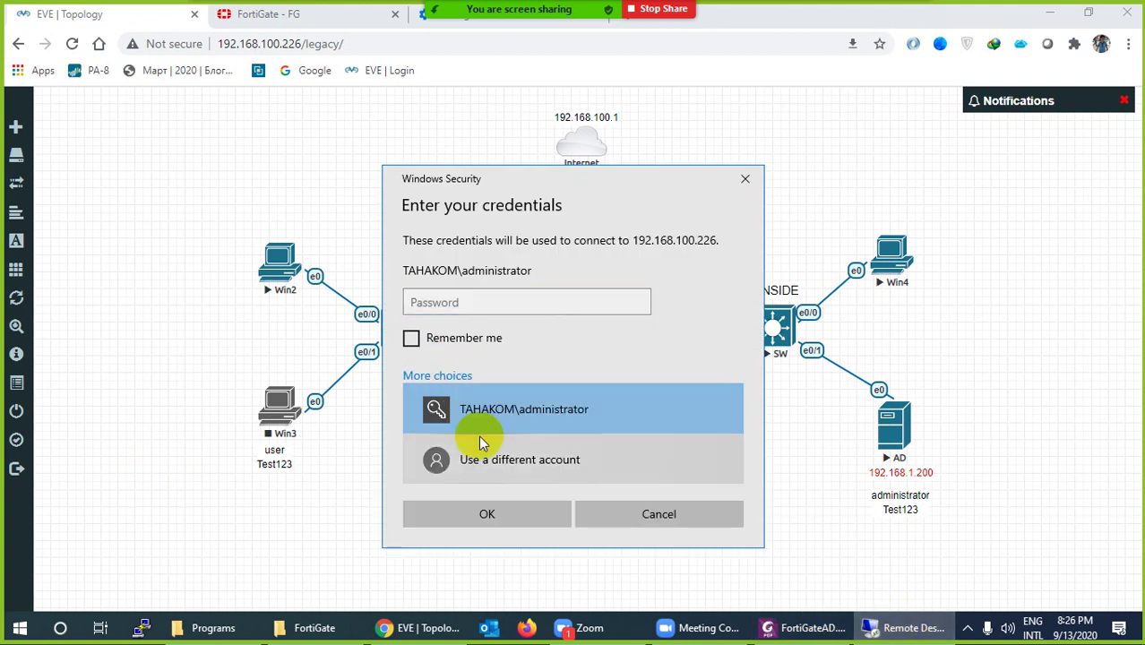
left_click(491, 467)
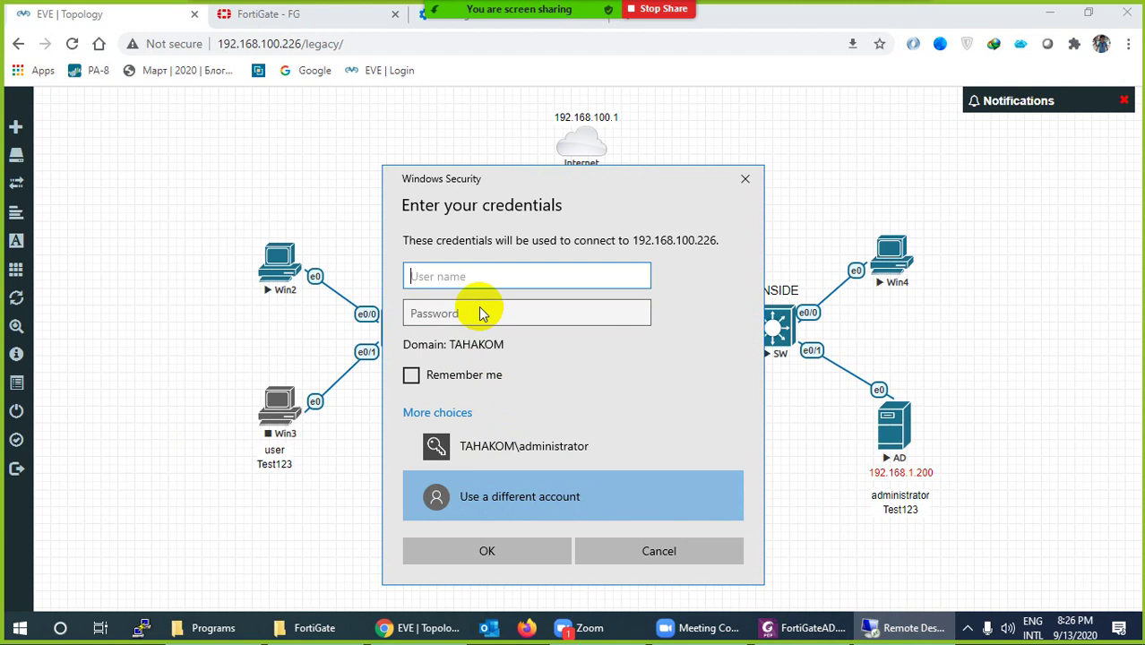
Enter the test.lab administrator user name and password to connect to 192.168.100.226
left_click(450, 269)
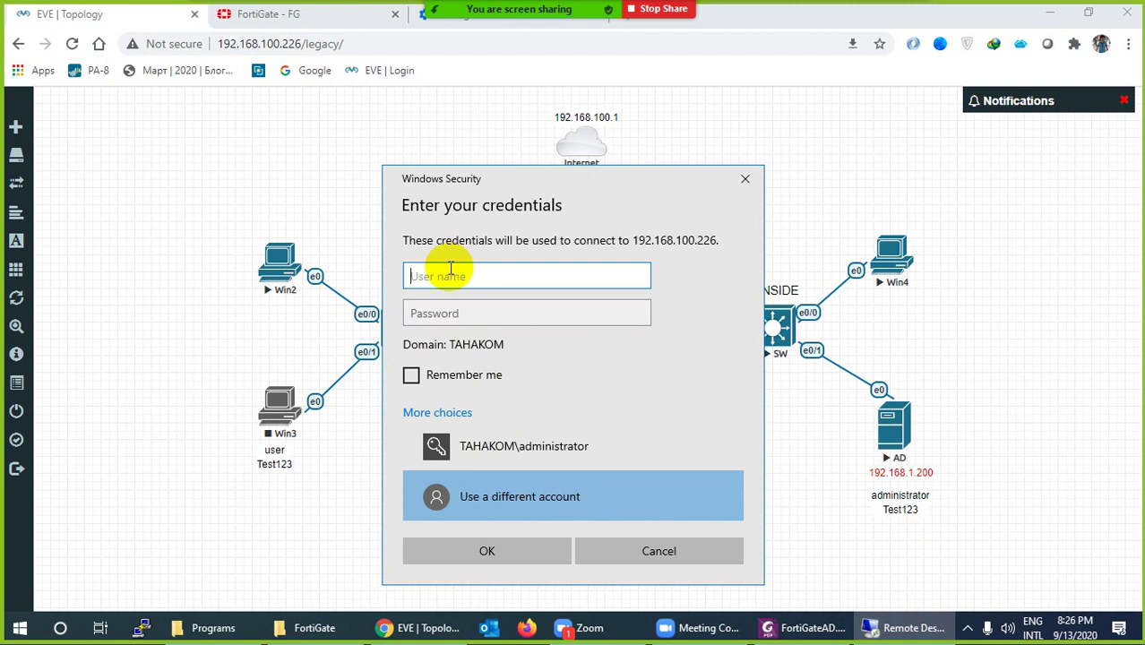
type("administrator@test")
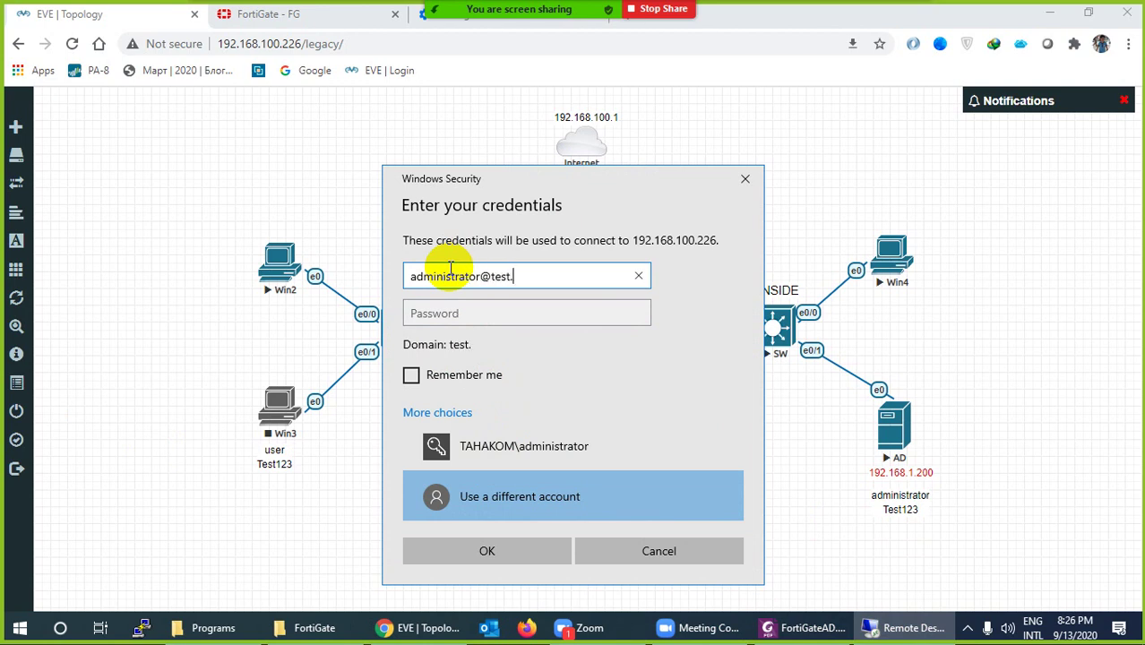
type(".lab")
key("Tab")
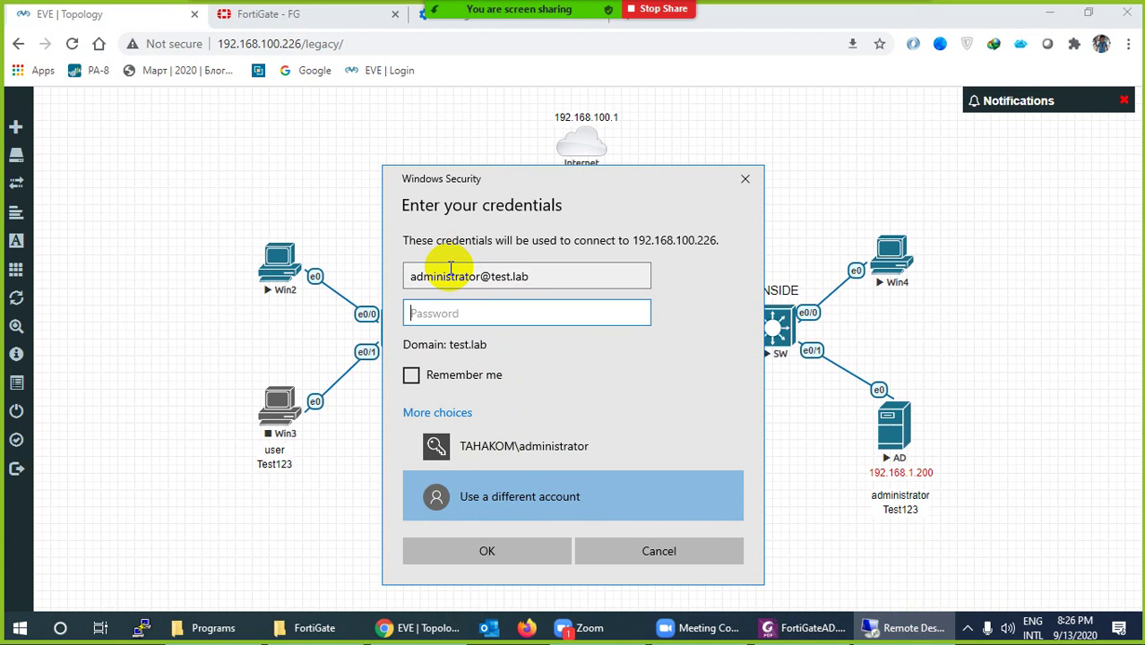
type("Test123")
key("Return")
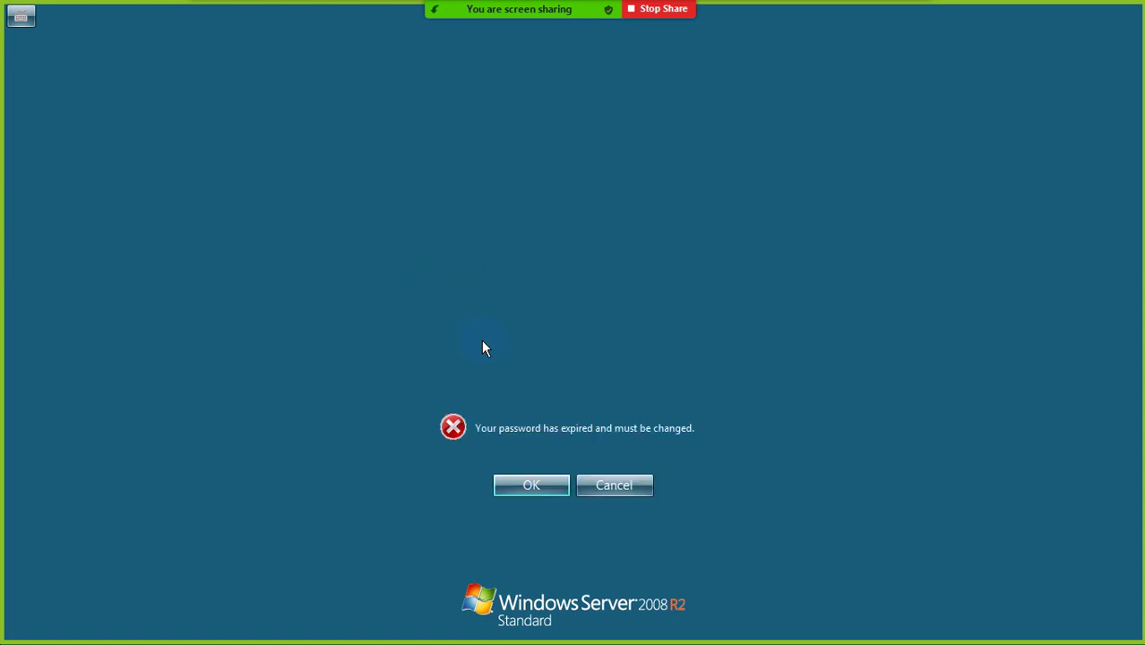
Replace the expired administrator password, re-entering it after a mismatch error, and continue logging on
left_click(525, 489)
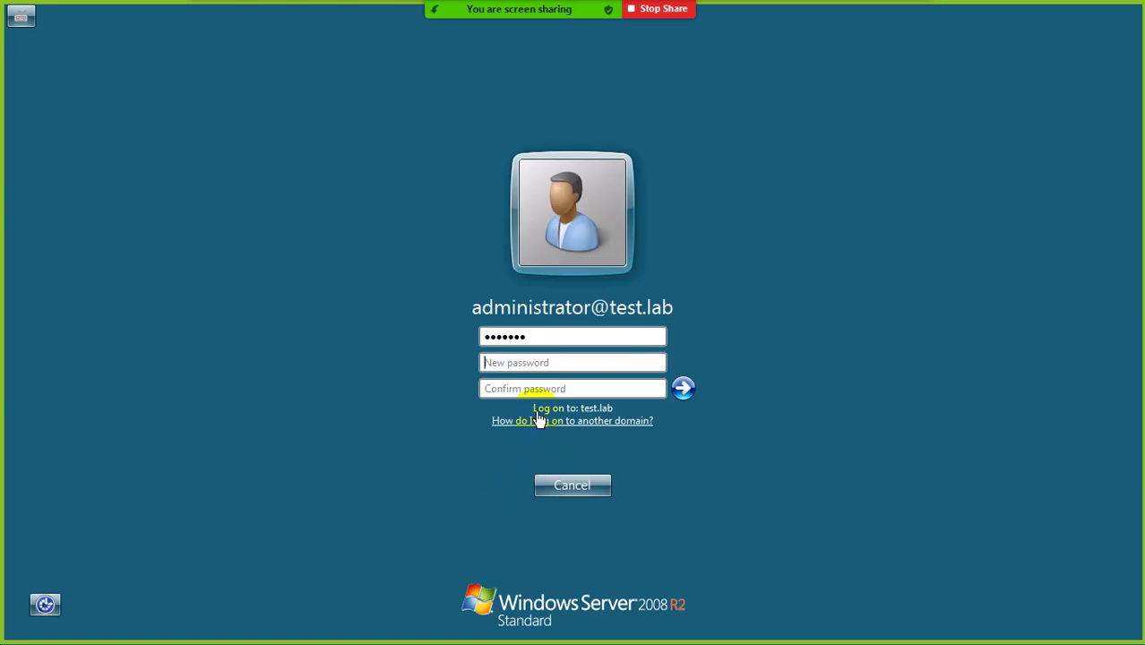
type("********")
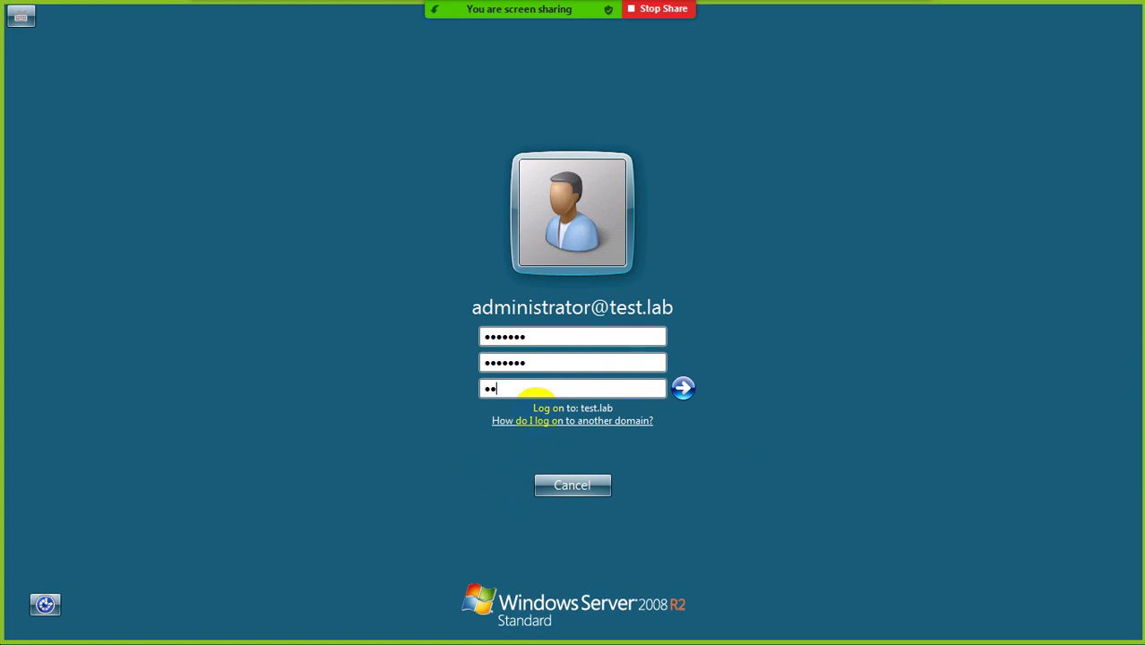
type("**")
left_click(683, 388)
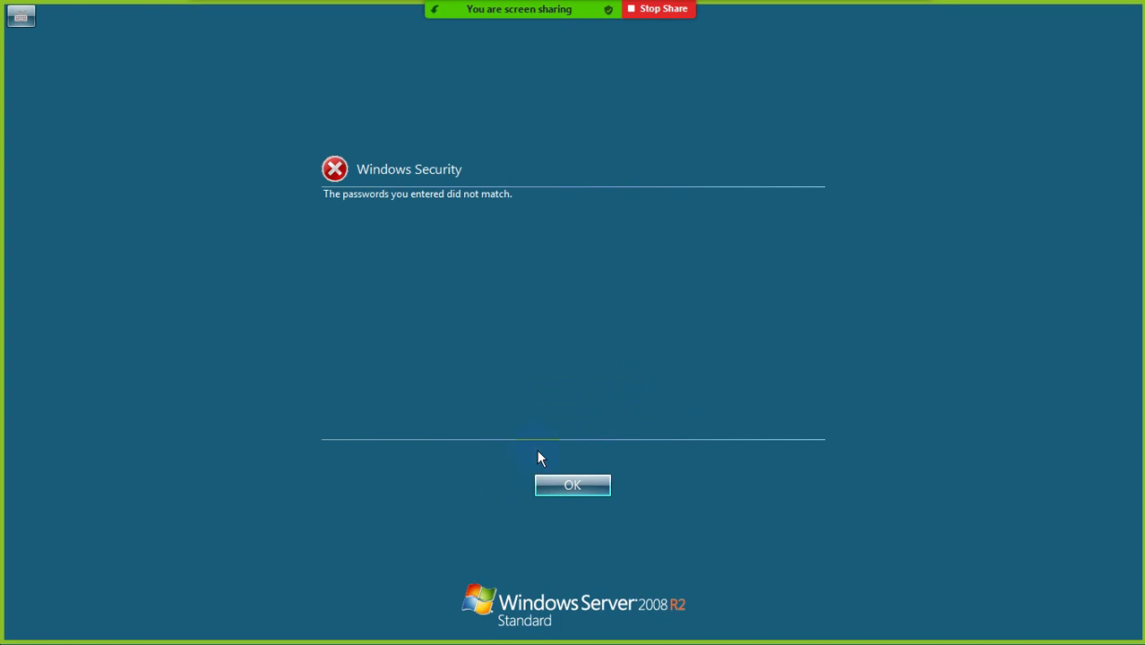
left_click(557, 488)
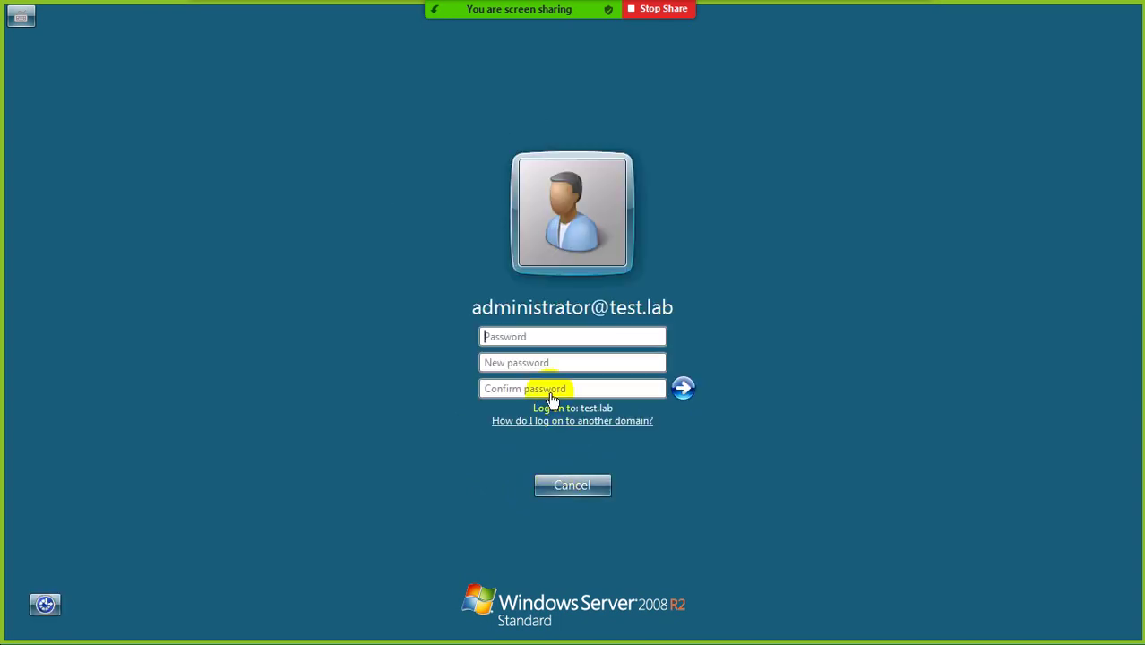
left_click(559, 337)
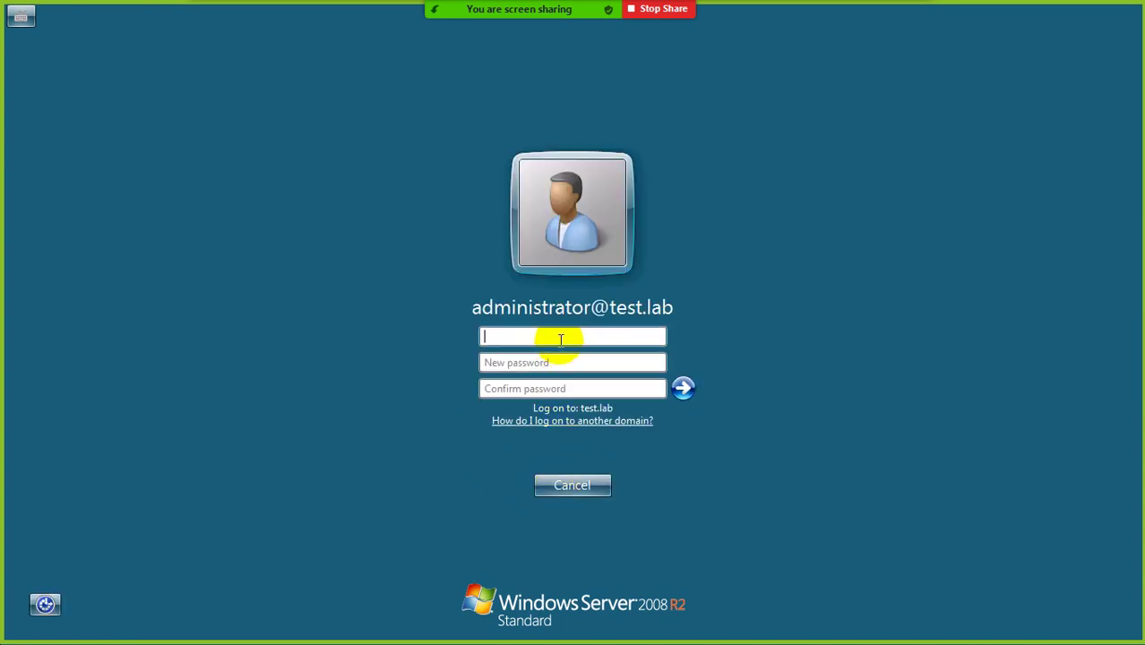
type("•••••••")
key("Tab")
type("•")
type("••••••")
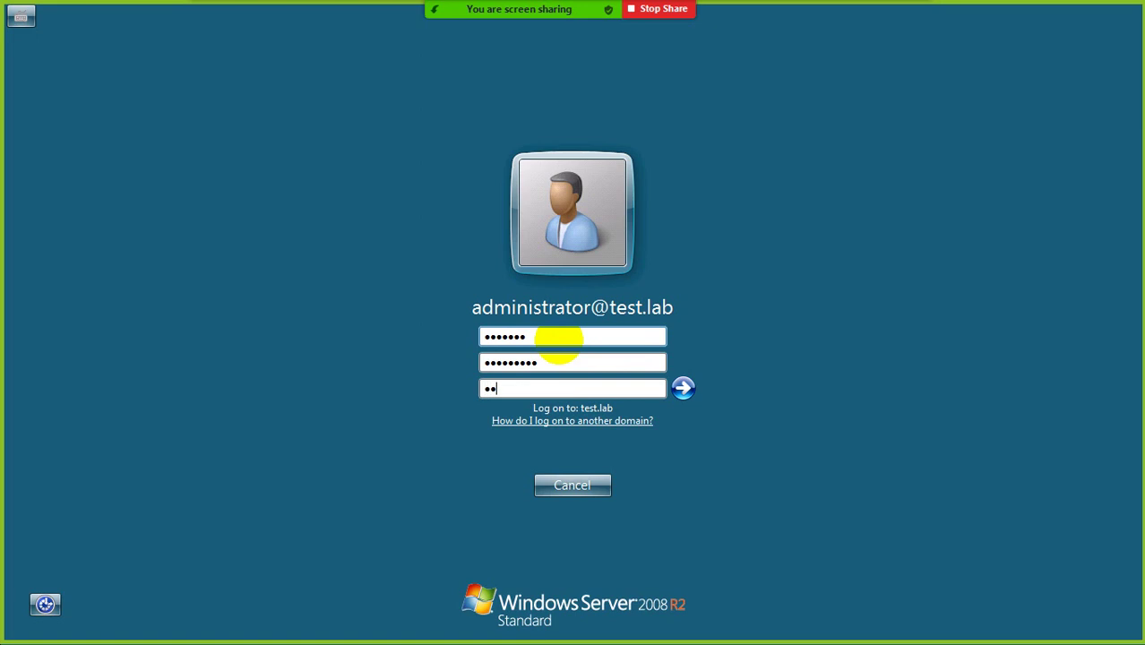
type("•••••••")
left_click(684, 387)
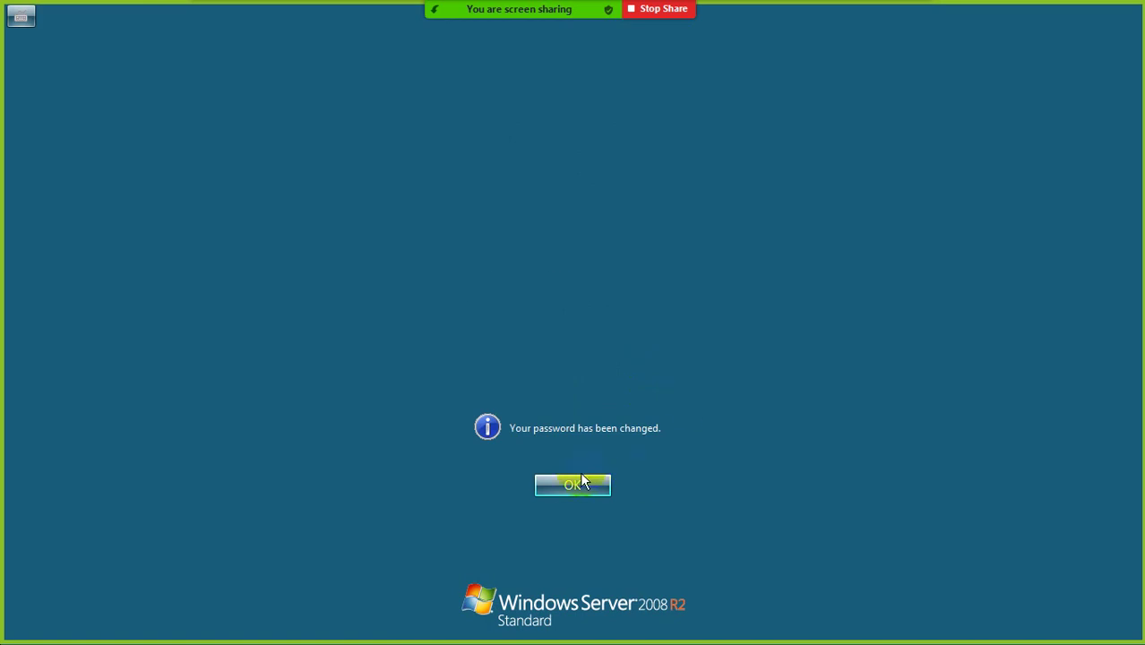
left_click(581, 483)
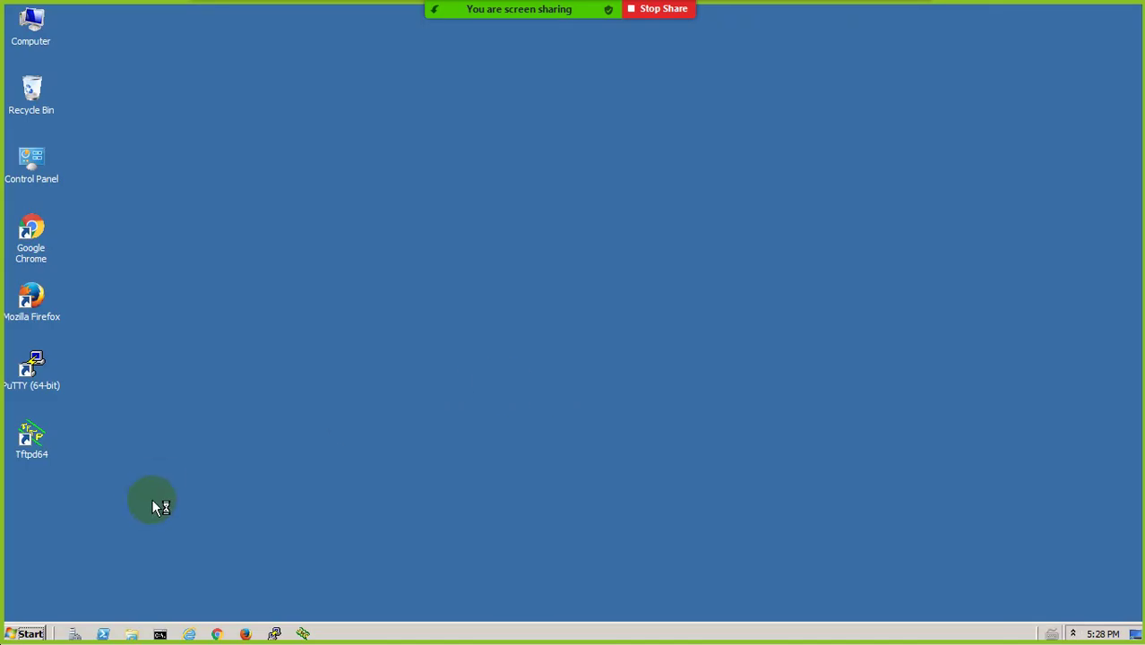
Launch Server Manager, review its Roles and Features pages, and show the Administrative Tools list
left_click(75, 634)
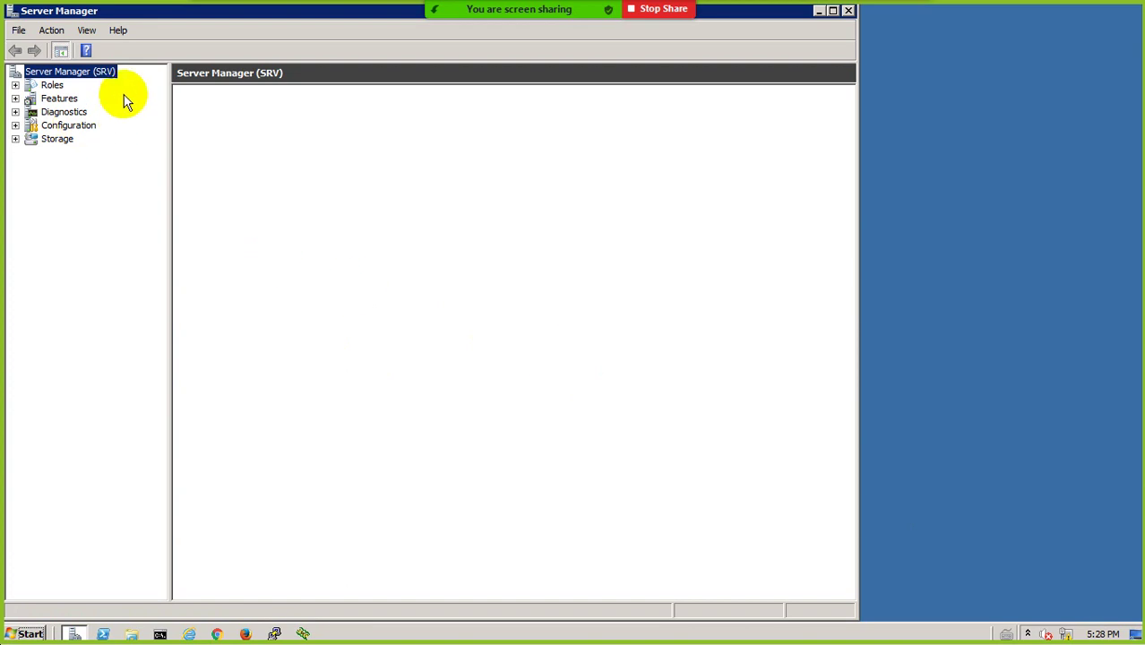
left_click(51, 85)
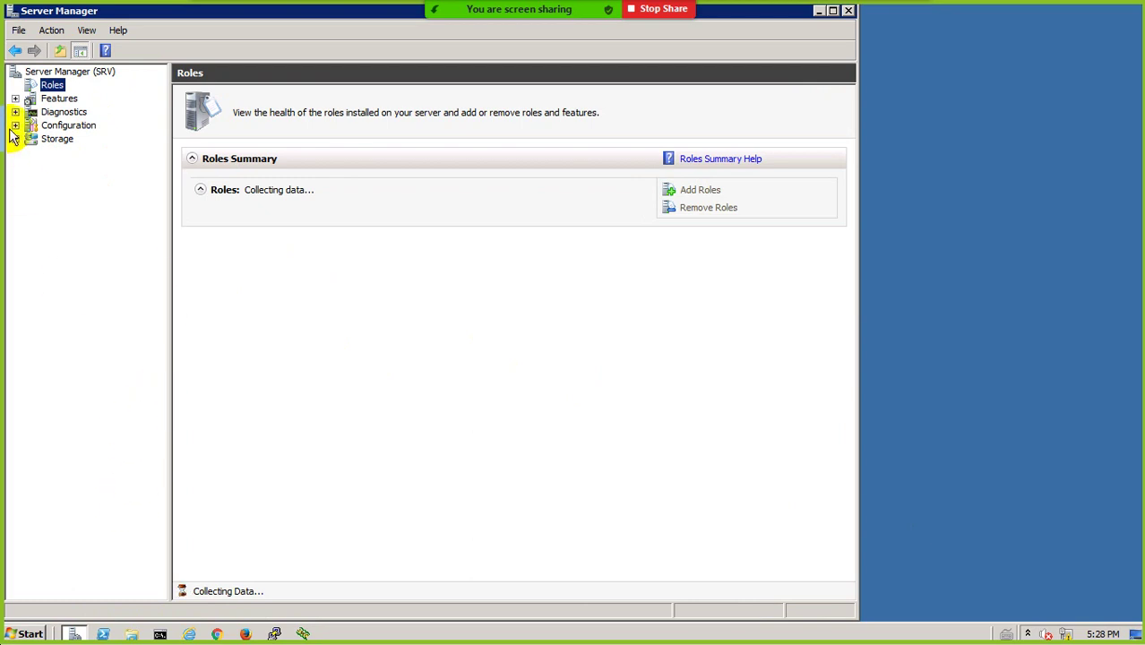
left_click(55, 98)
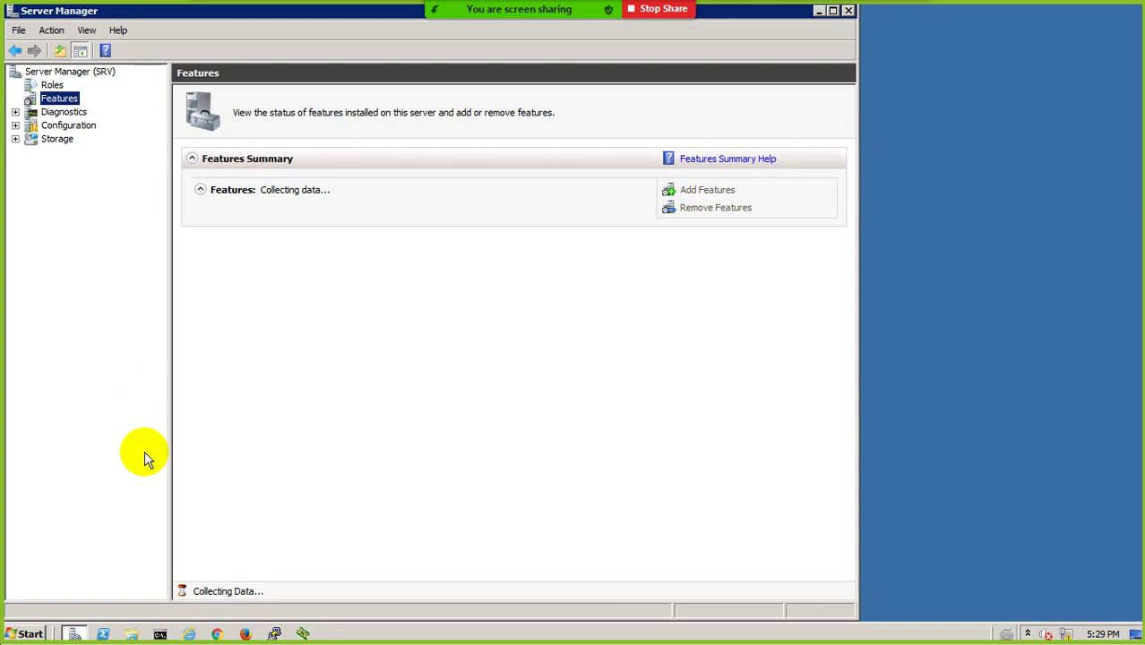
left_click(22, 633)
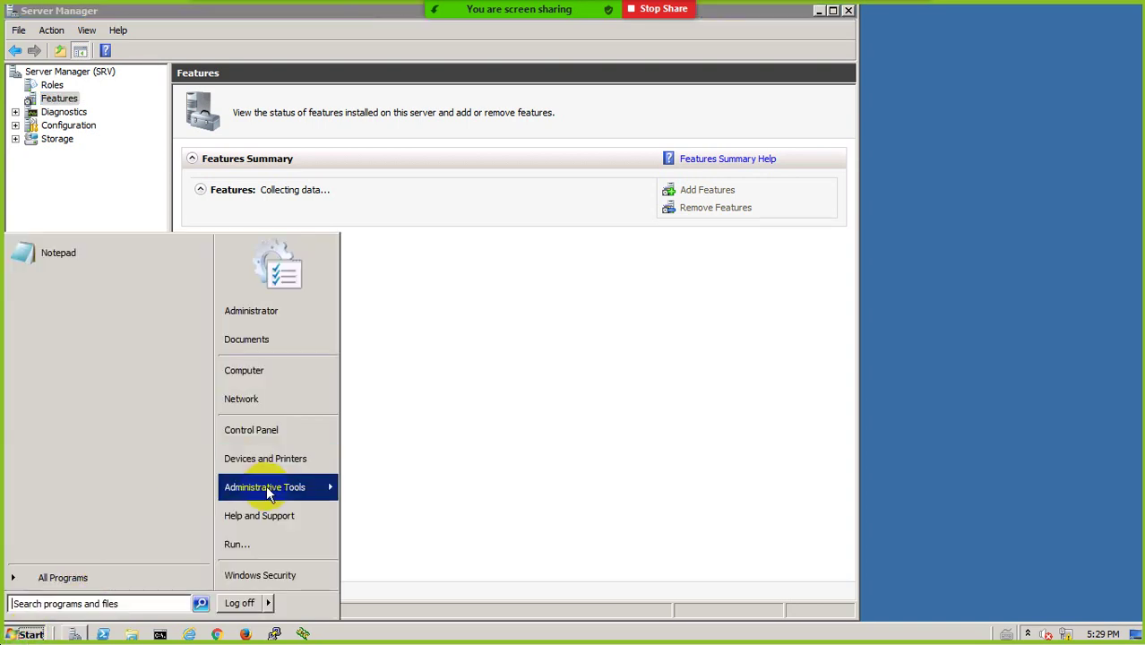
mouse_move(269, 492)
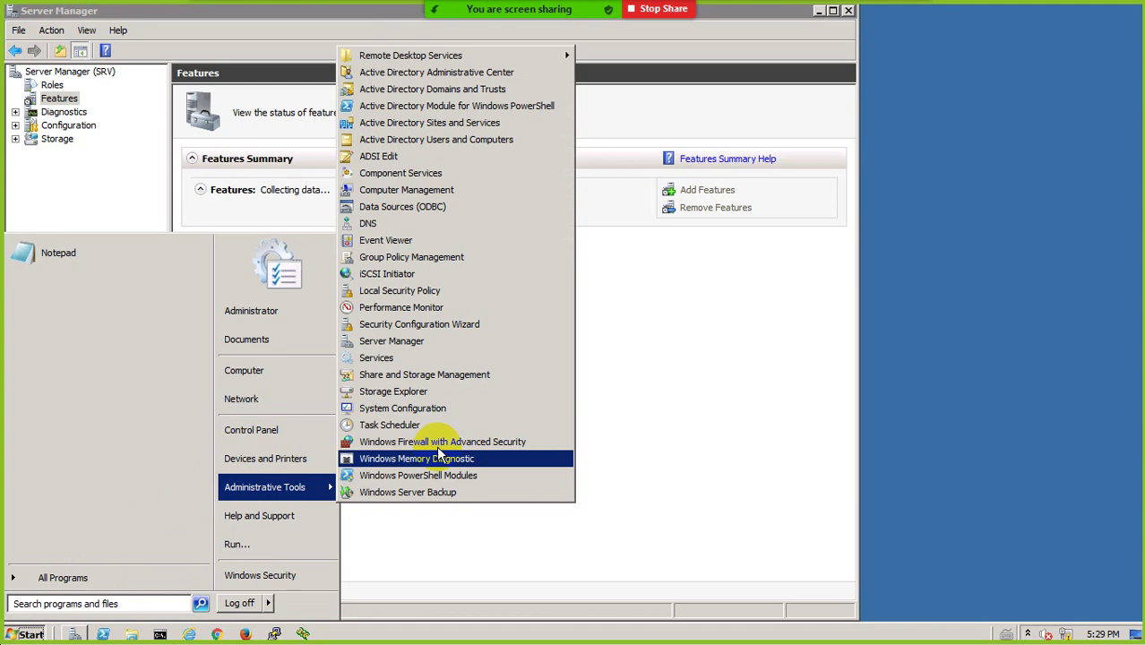
Open DNS Manager and check that test.lab's srv host record points to 192.168.1.200
left_click(390, 225)
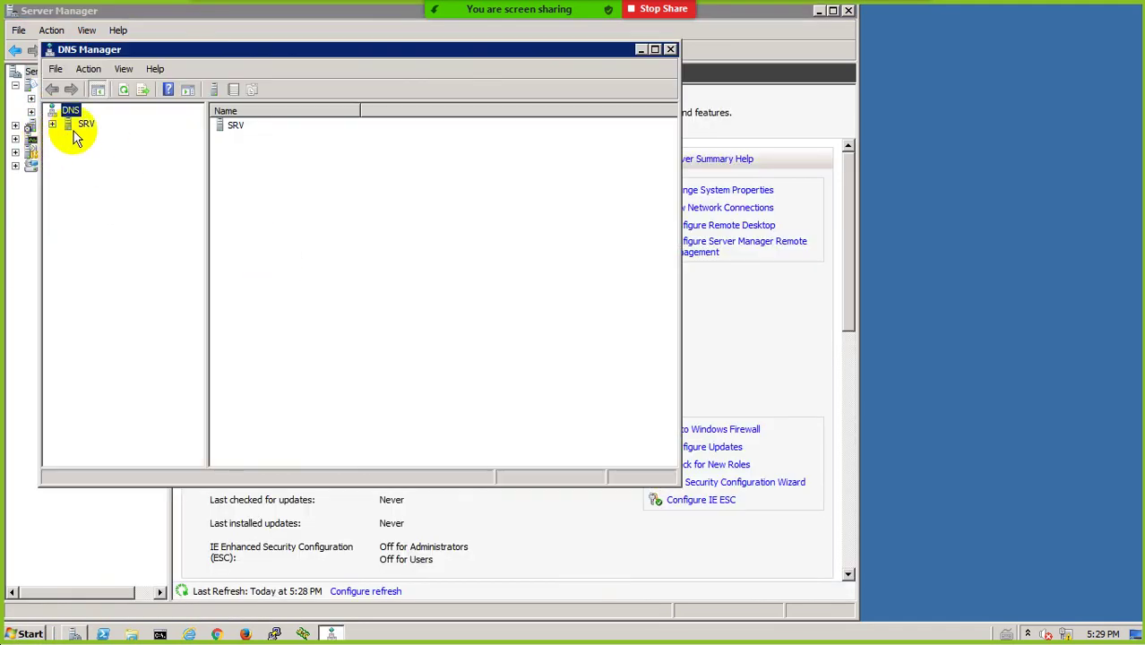
double_click(85, 124)
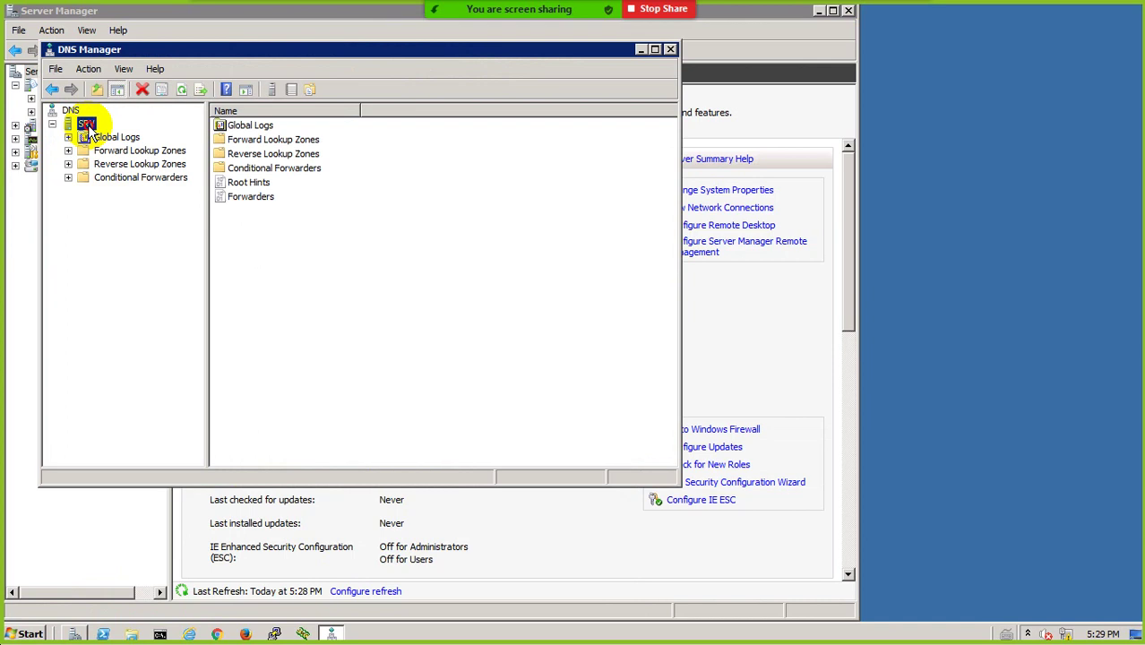
double_click(138, 151)
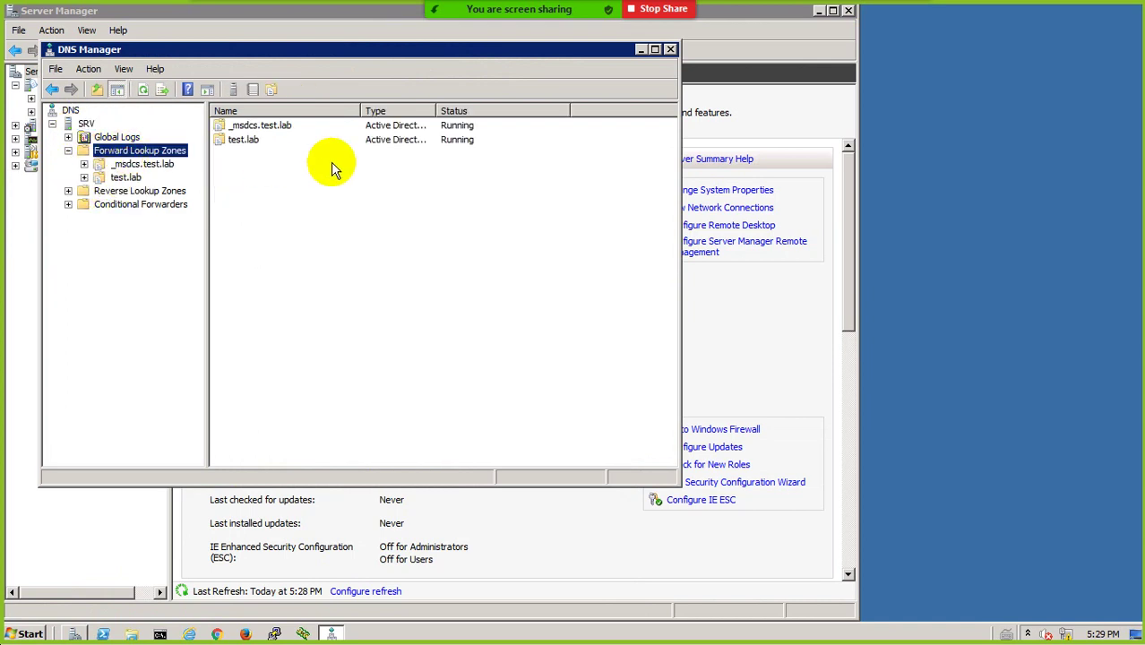
double_click(247, 142)
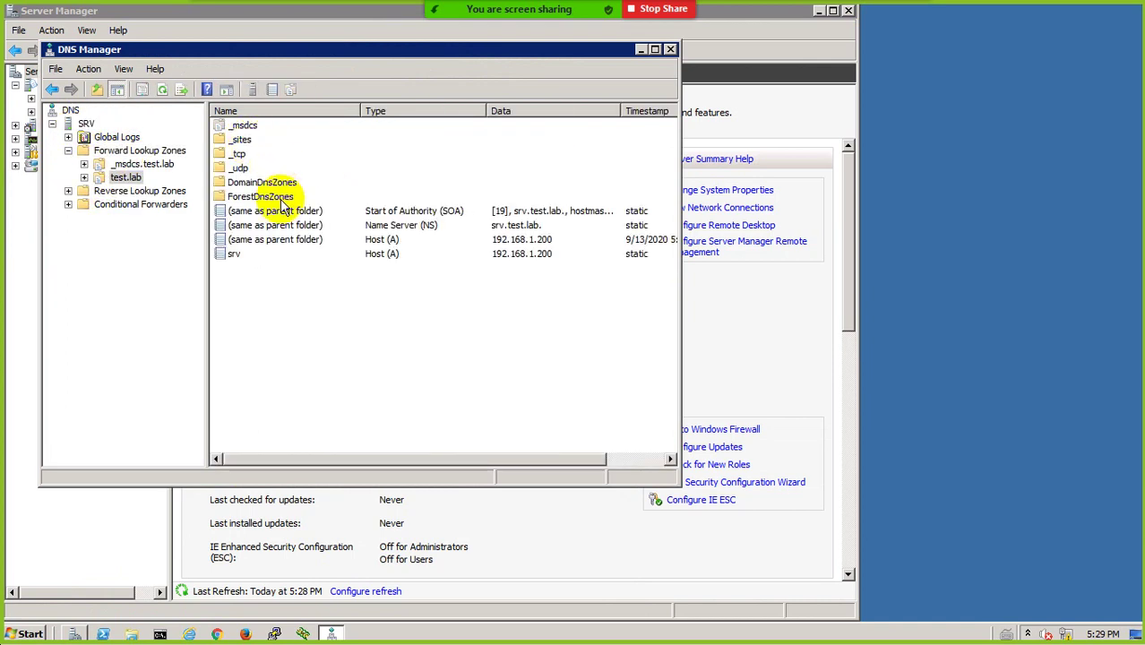
left_click(236, 256)
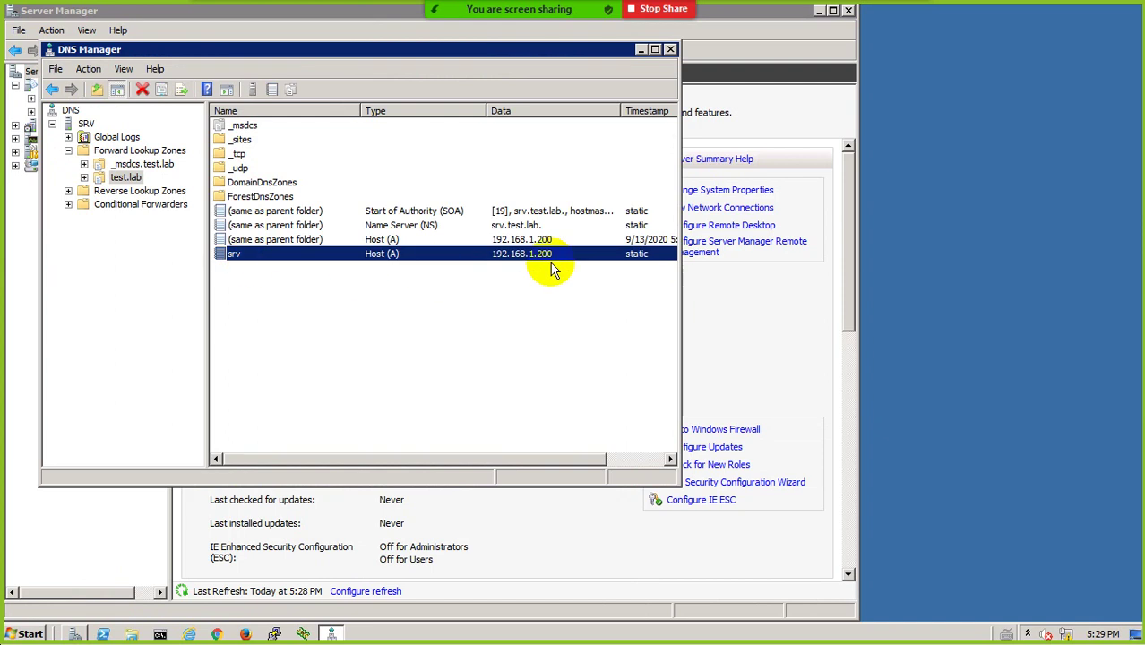
left_click(143, 192)
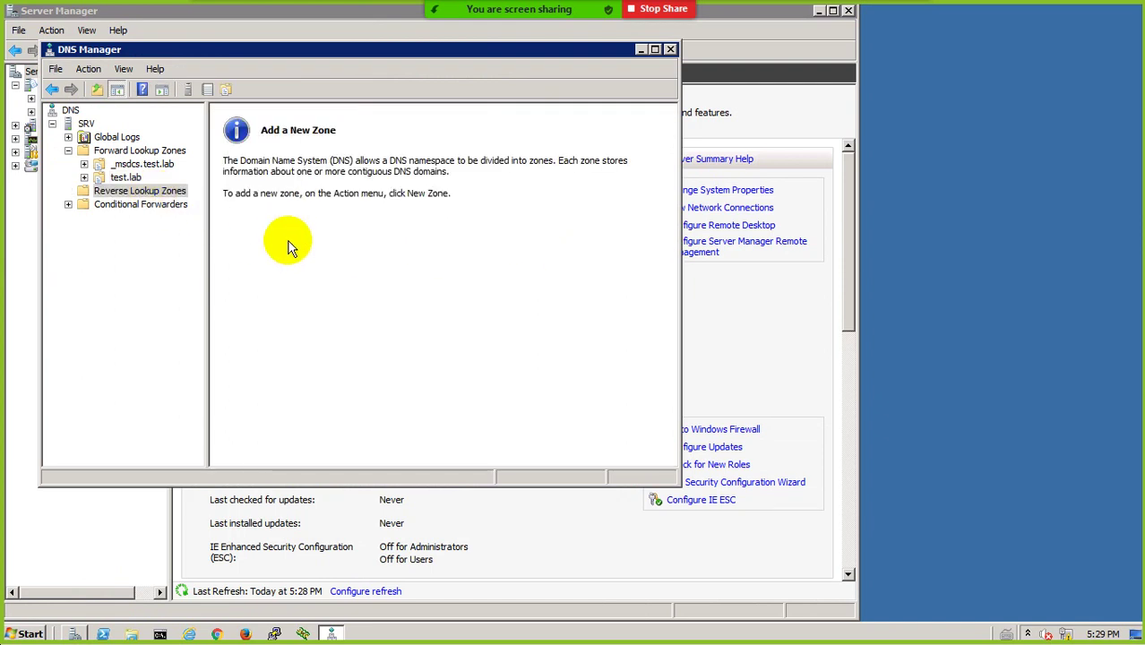
Launch and close nslookup on SRV, browse the _msdcs.test.lab and test.lab zones, and select Reverse Lookup Zones
right_click(74, 111)
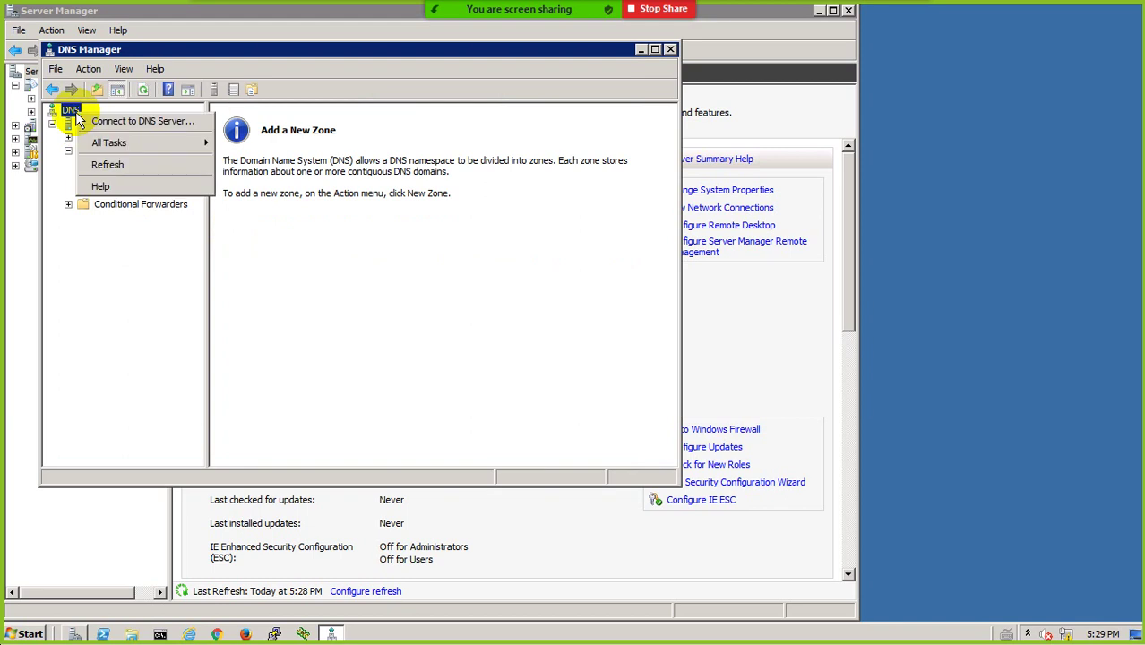
left_click(58, 139)
right_click(87, 123)
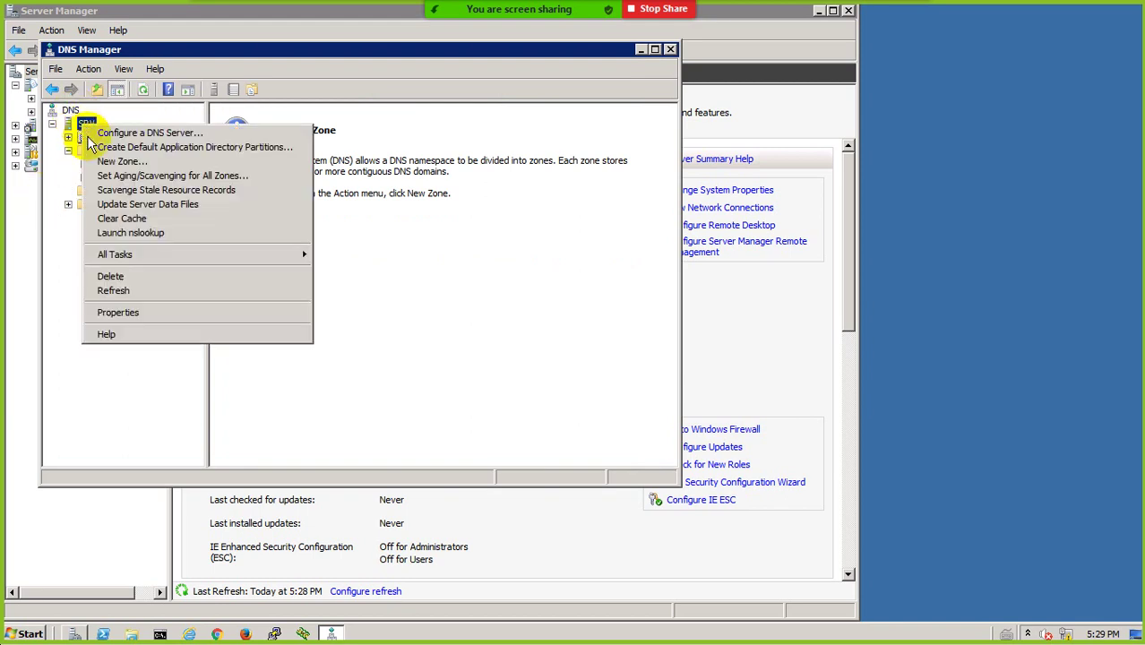
left_click(126, 232)
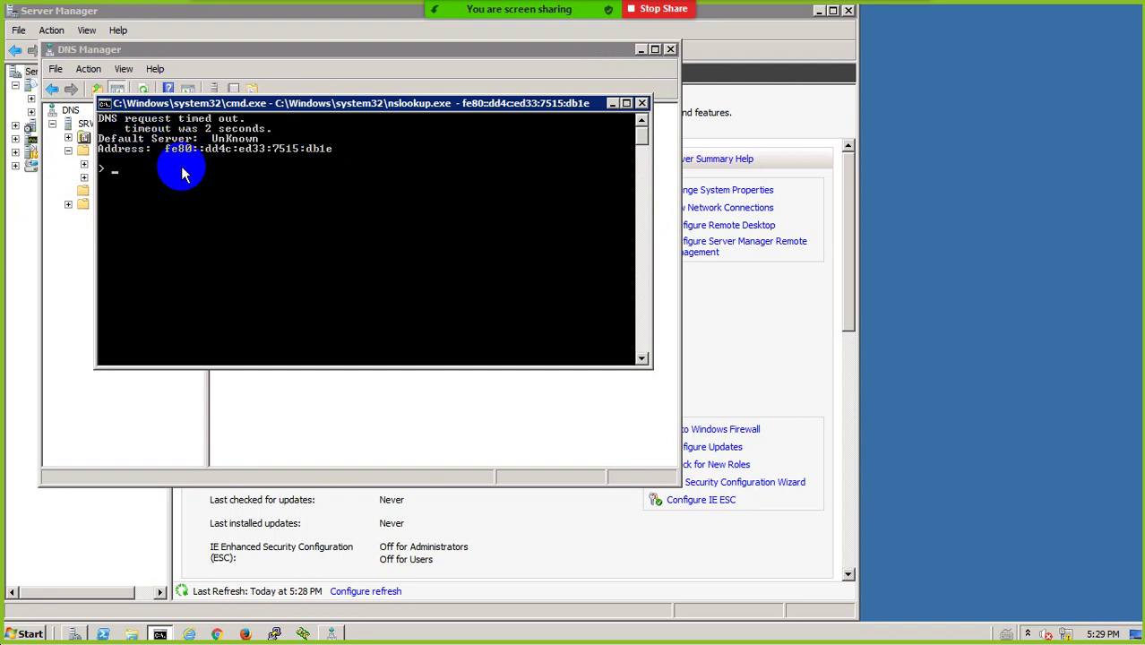
left_click(641, 103)
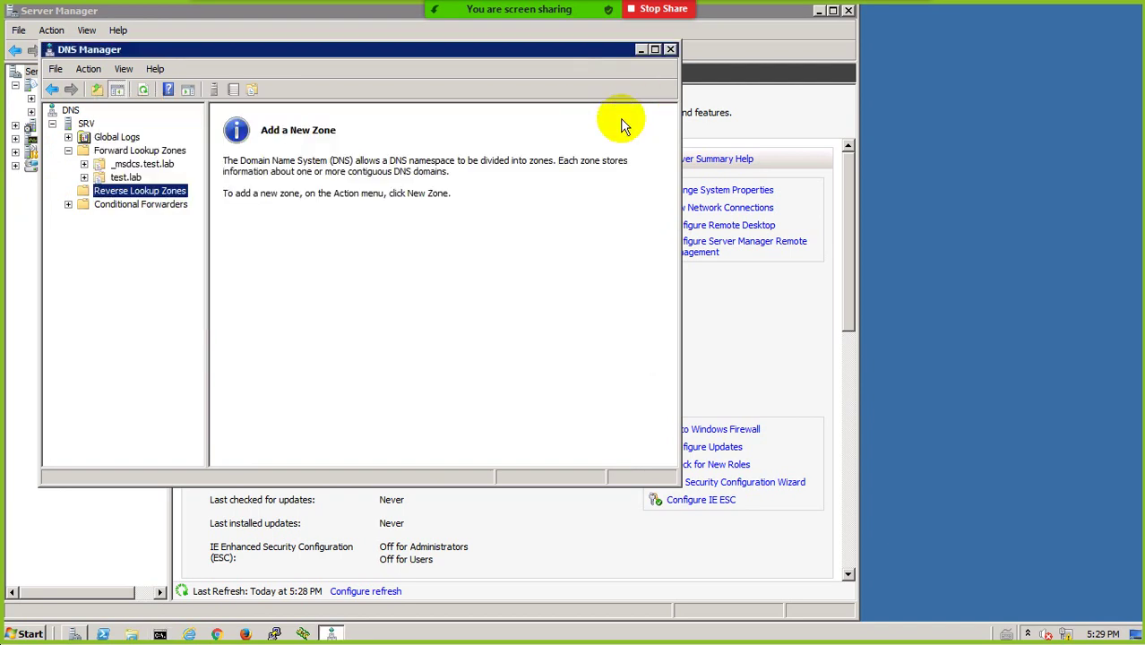
left_click(142, 164)
left_click(126, 178)
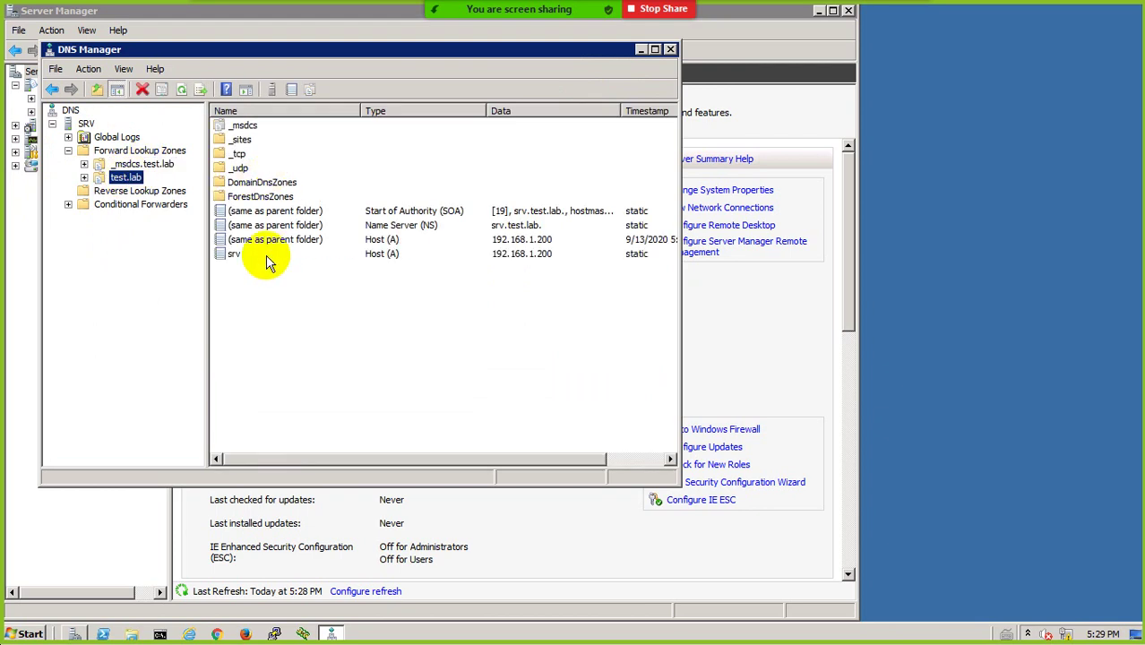
left_click(157, 190)
Add an AD-integrated primary IPv4 reverse zone with network ID 192.168.1 (1.168.192.in-addr.arpa)
right_click(153, 193)
left_click(183, 201)
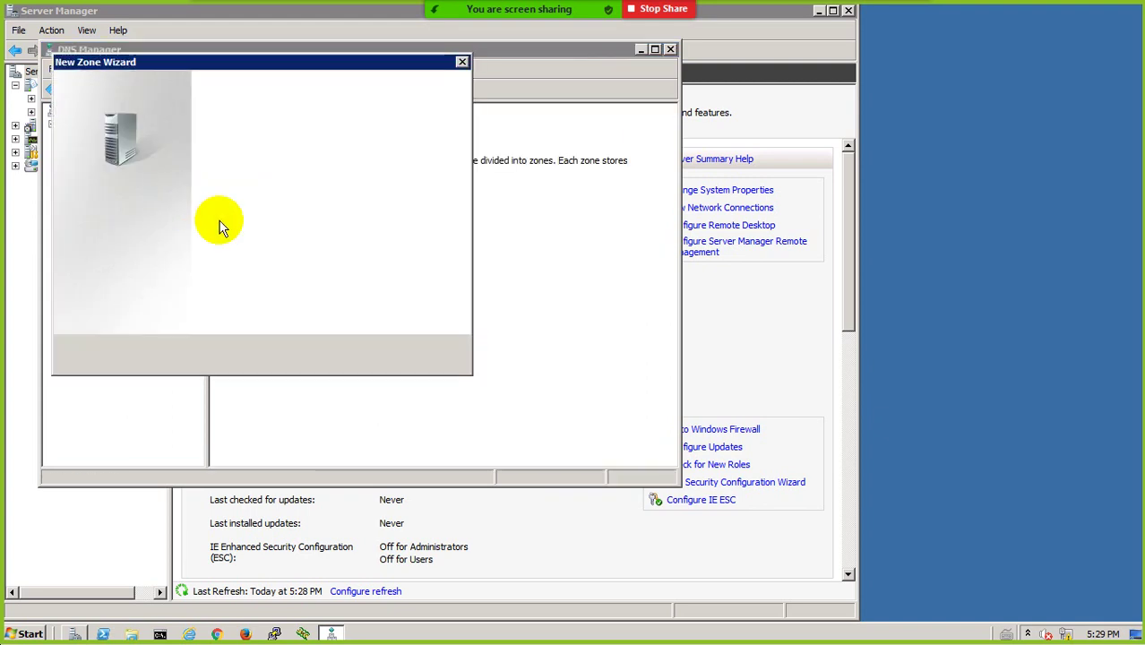
left_click(358, 356)
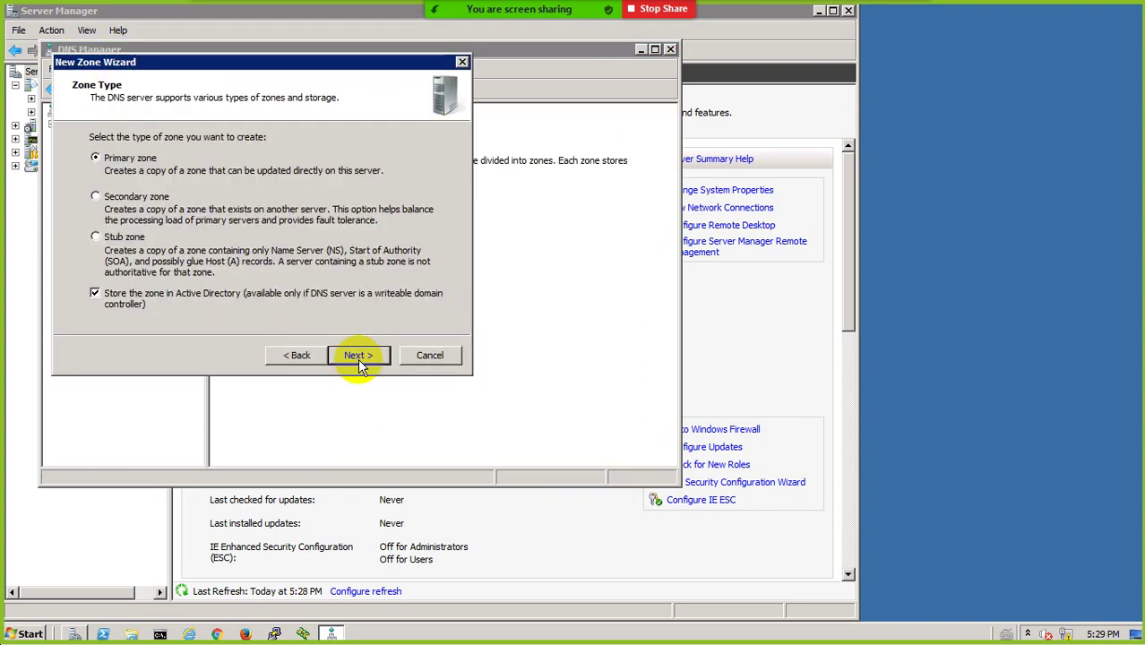
left_click(358, 358)
left_click(358, 358)
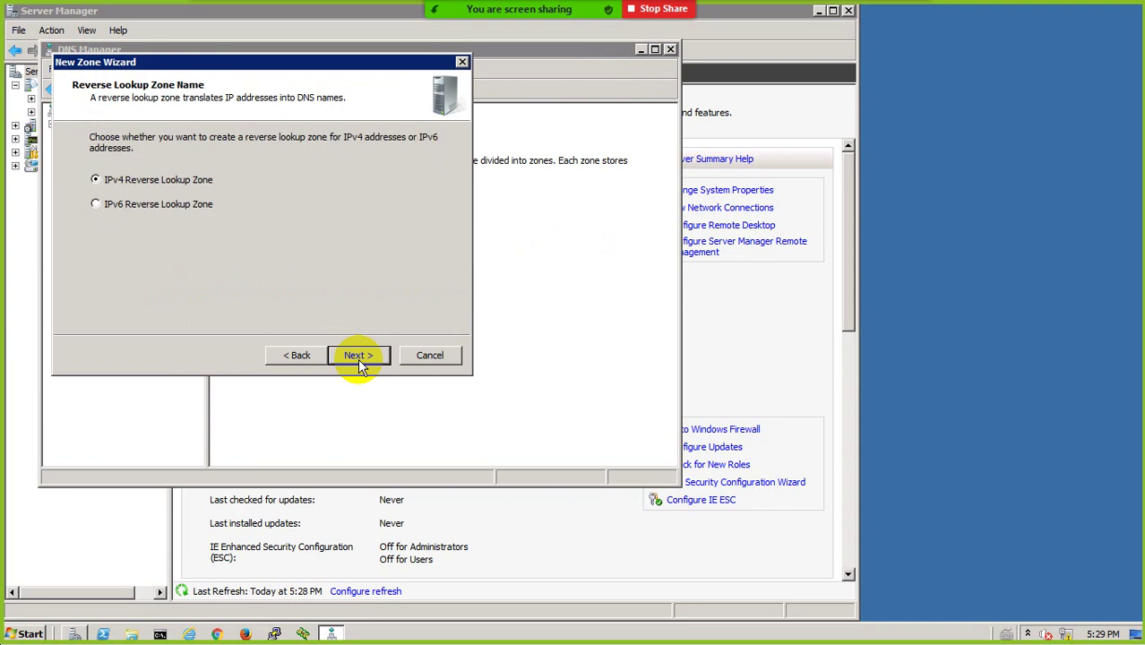
left_click(359, 356)
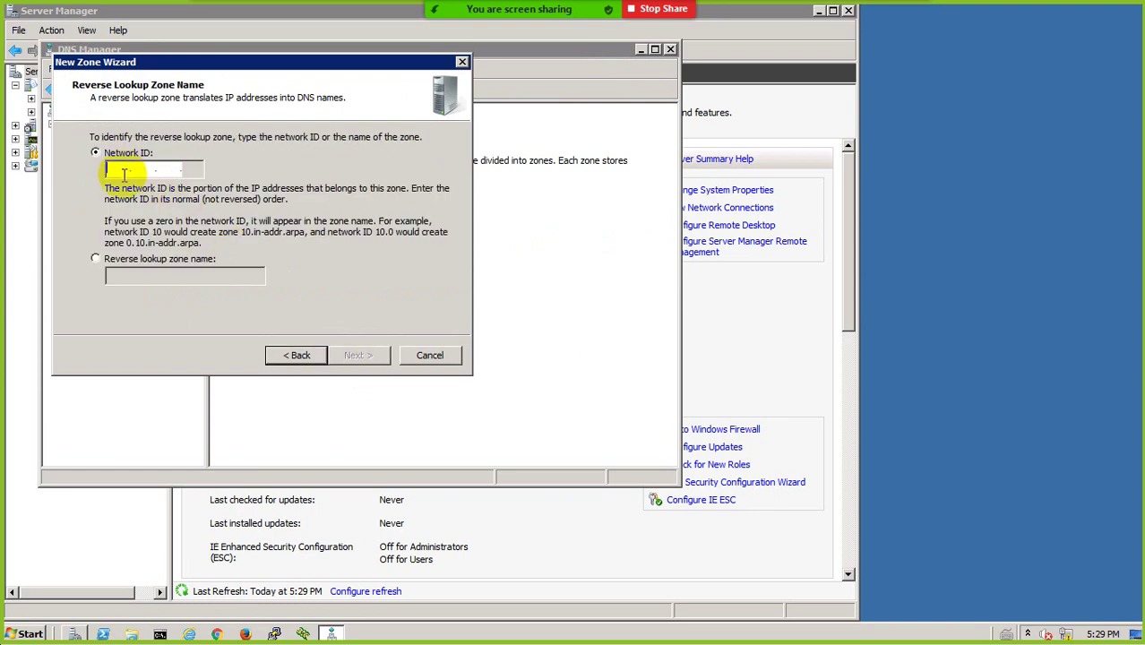
type("192.16")
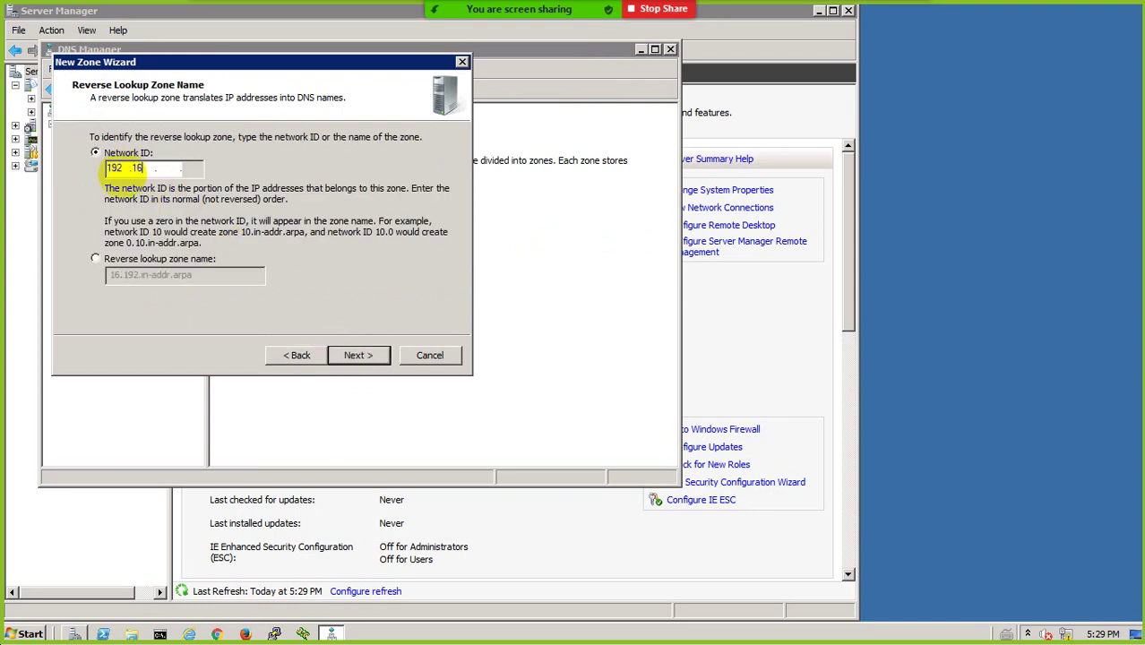
type("81")
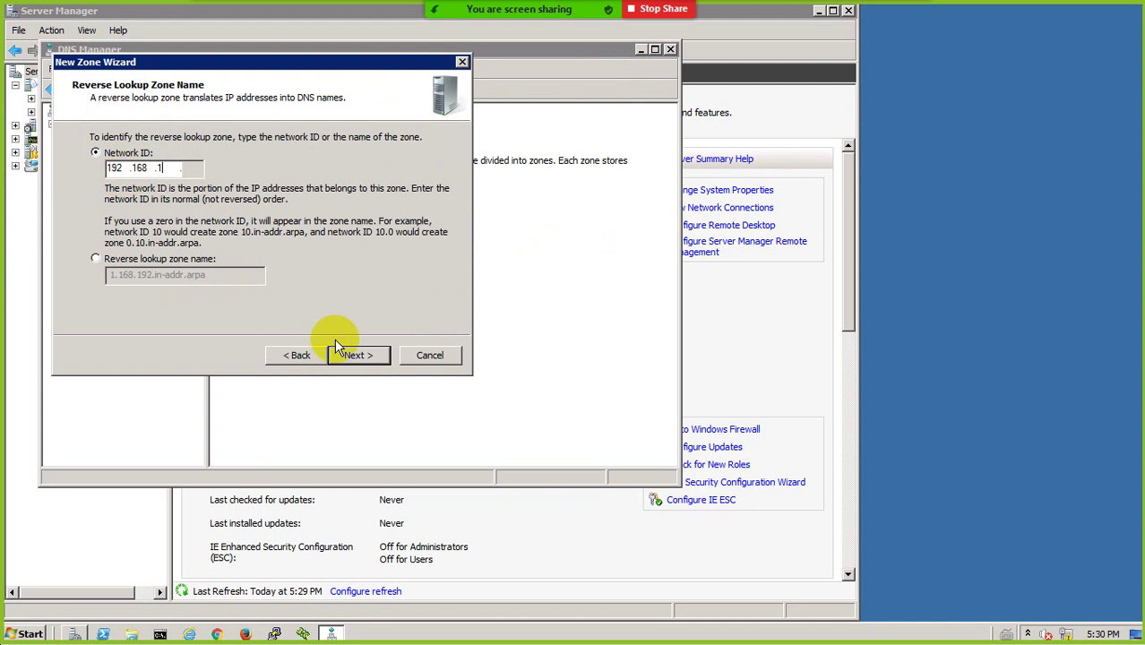
left_click(357, 355)
left_click(354, 356)
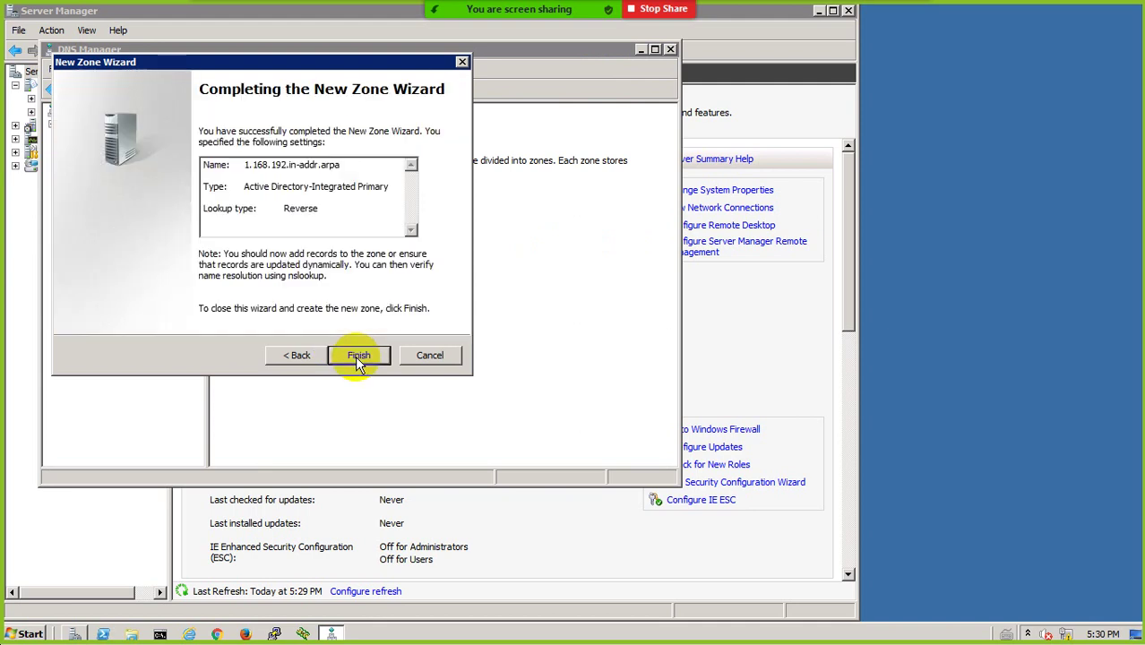
left_click(356, 356)
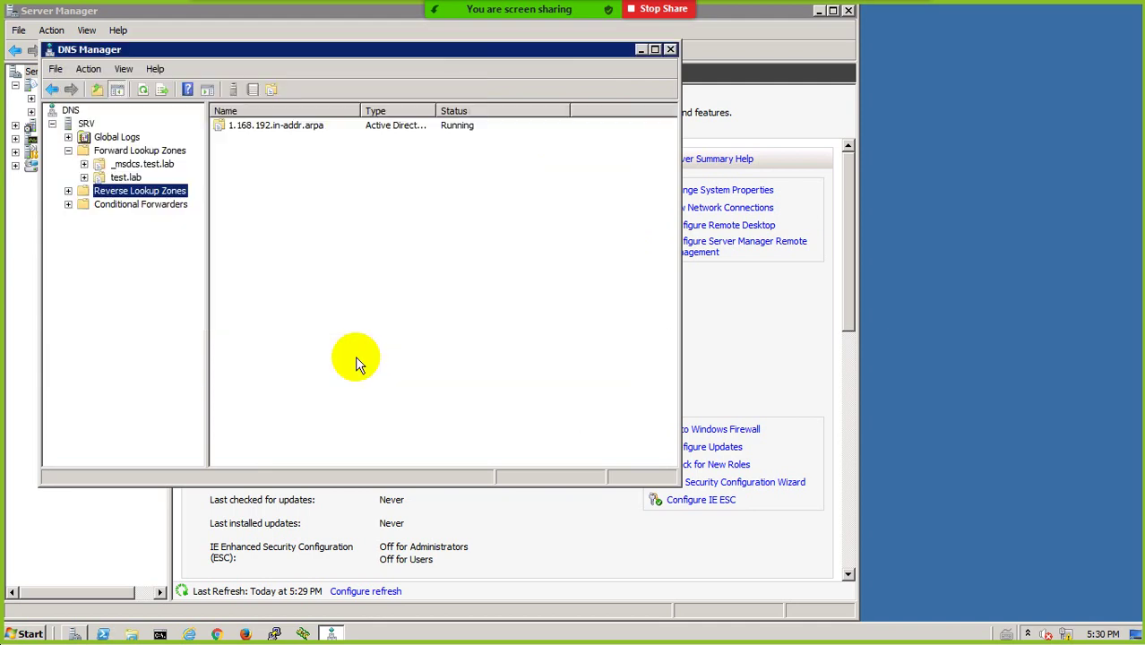
Open the new reverse zone's records, then launch and close nslookup on SRV
double_click(269, 126)
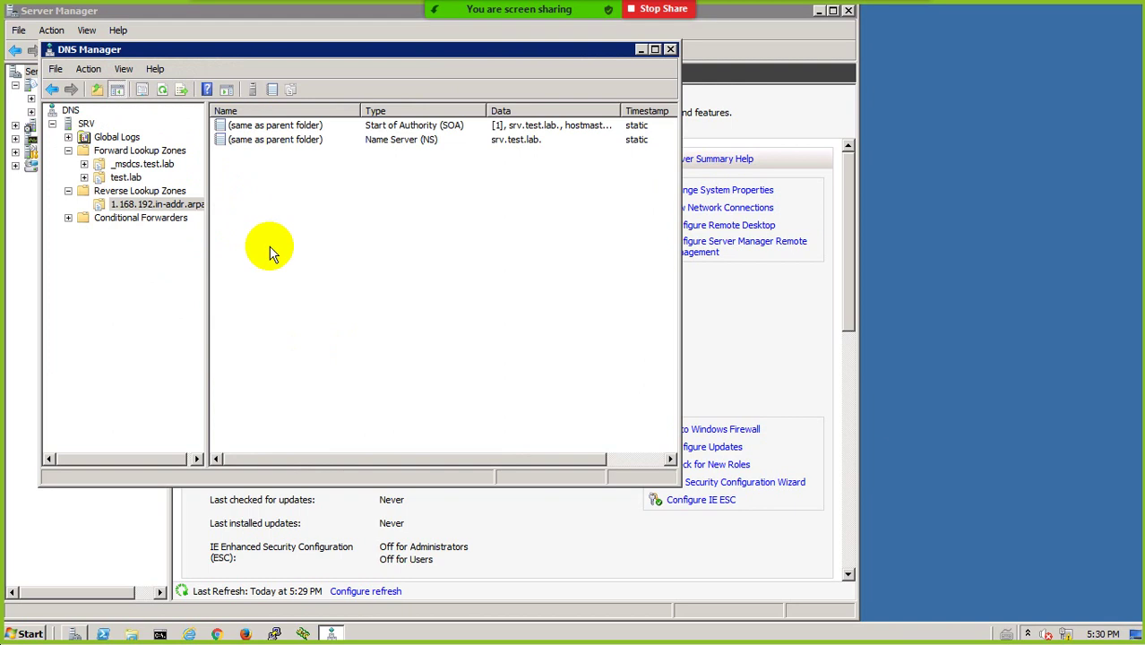
right_click(86, 124)
left_click(125, 228)
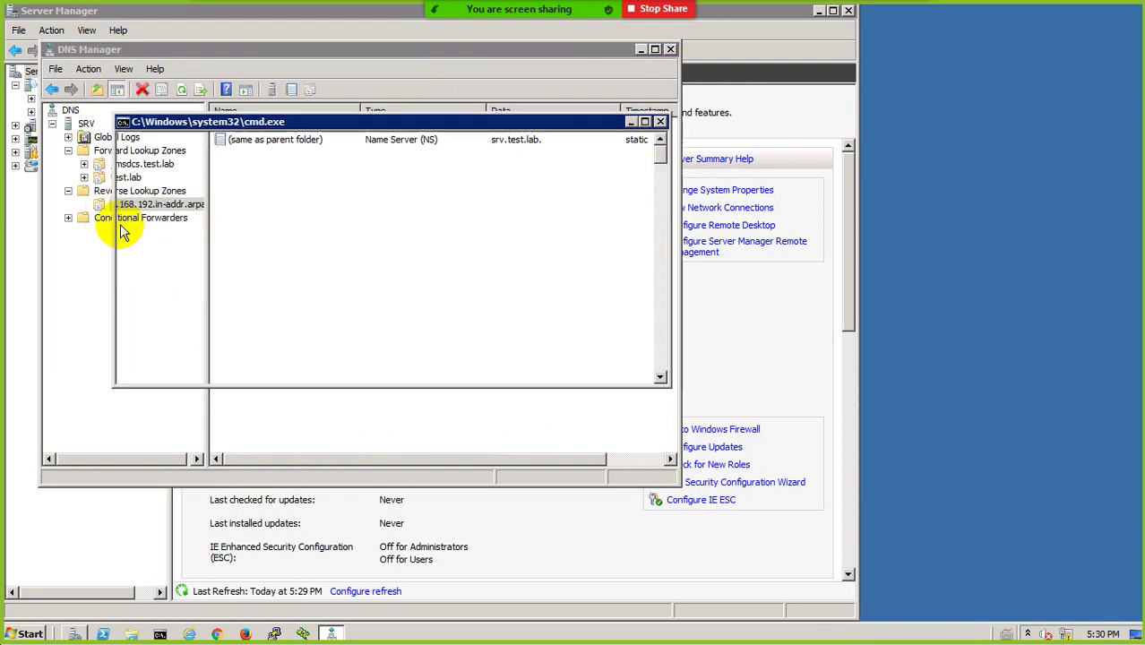
left_click(660, 121)
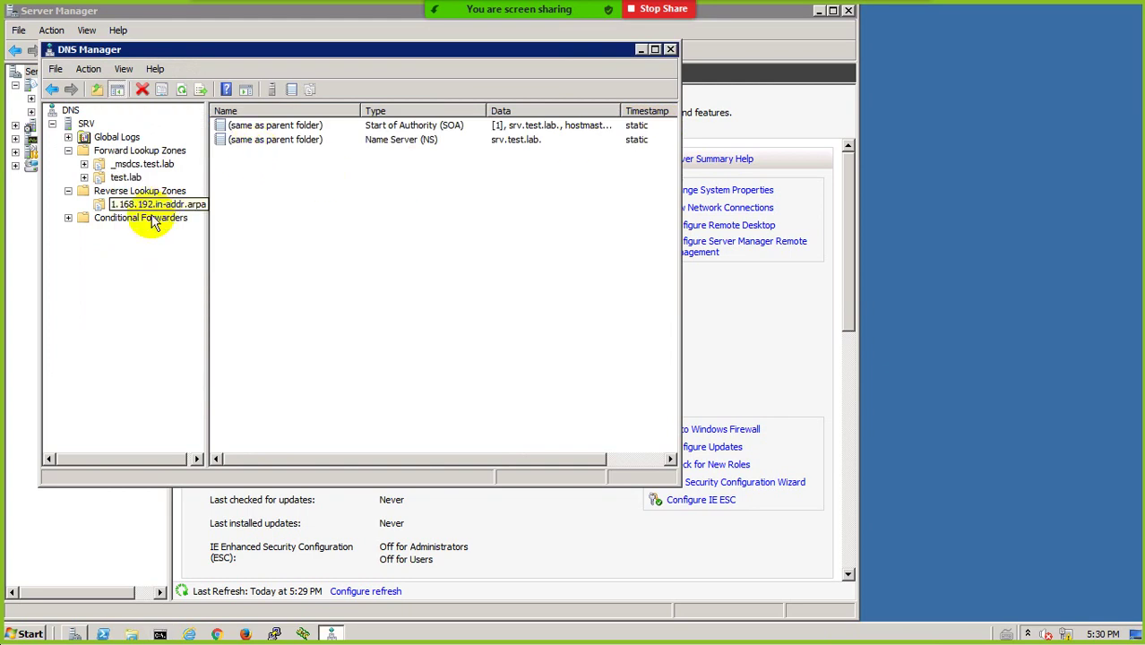
Create a PTR record mapping 192.168.1.200 to the browsed host srv.test.lab
right_click(275, 176)
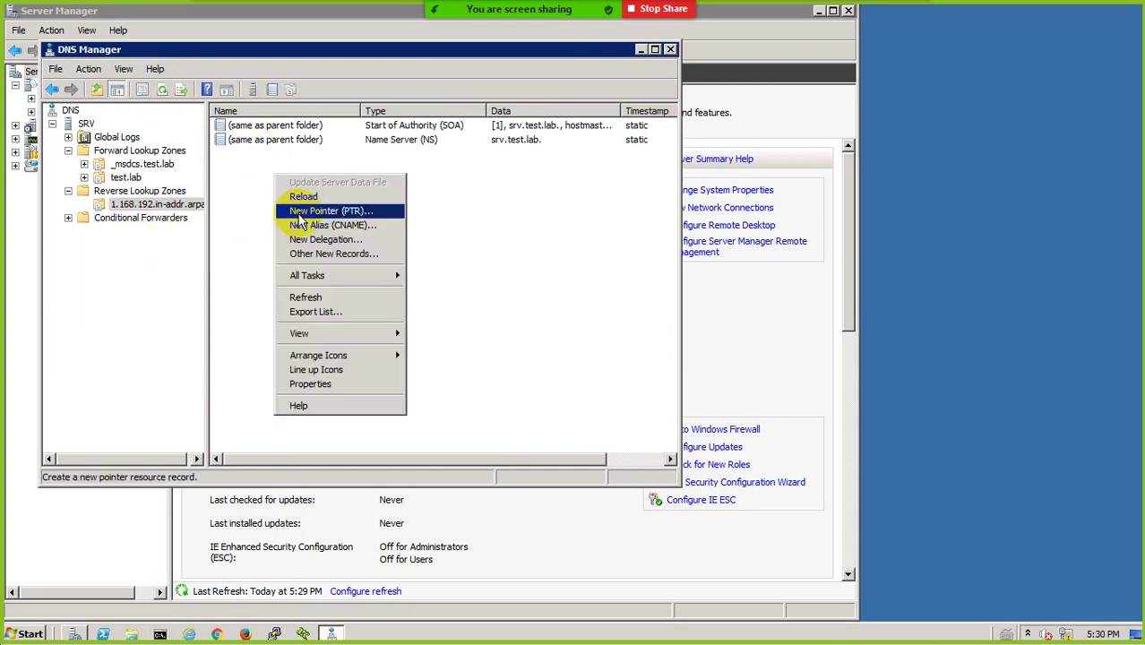
left_click(301, 213)
left_click(288, 153)
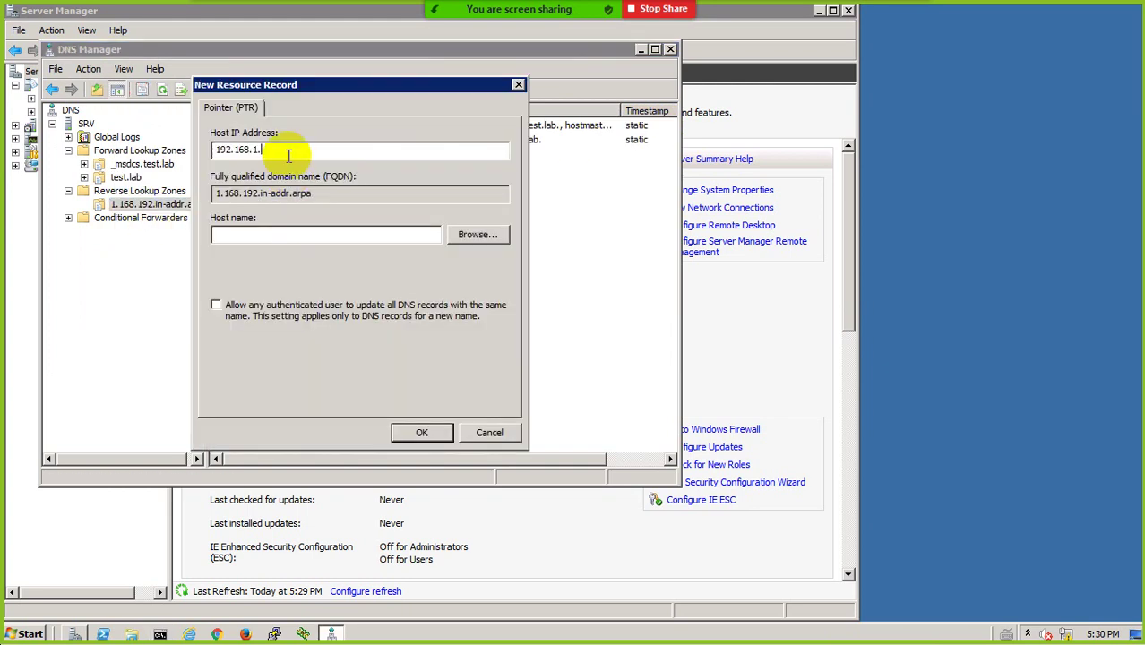
type("200")
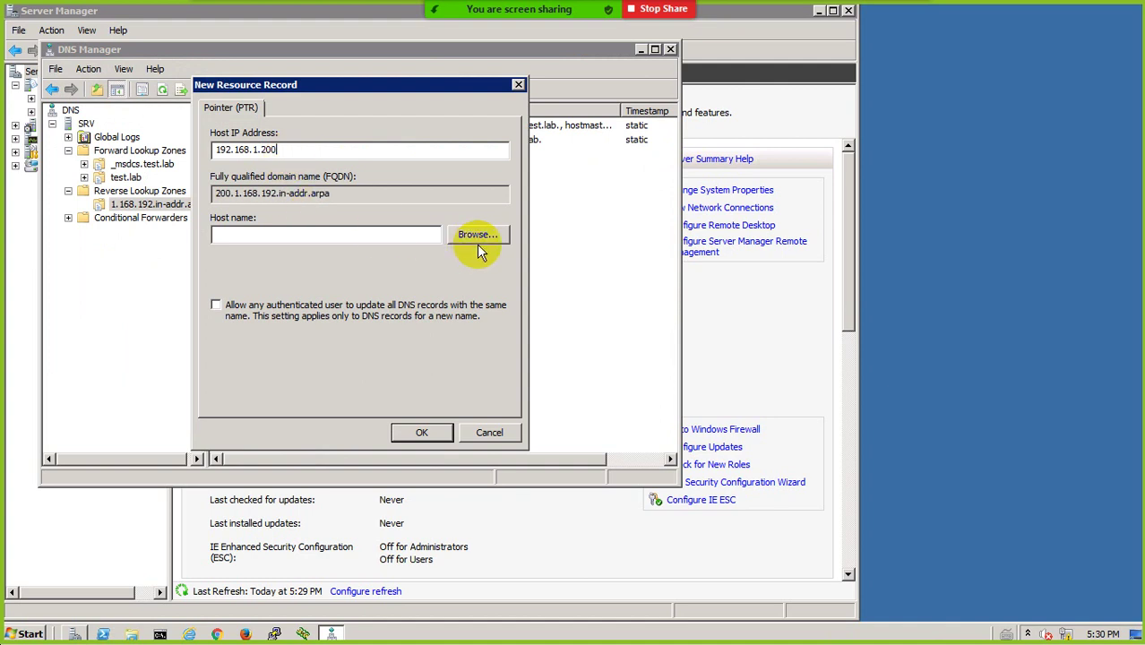
left_click(480, 236)
double_click(234, 210)
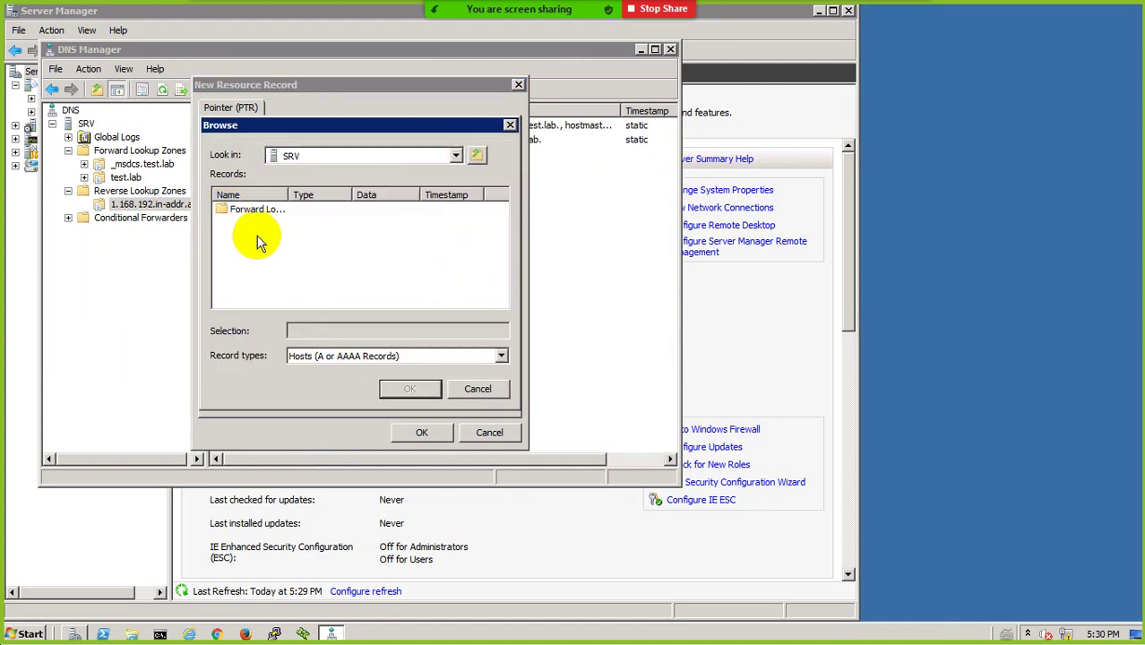
double_click(247, 211)
double_click(247, 224)
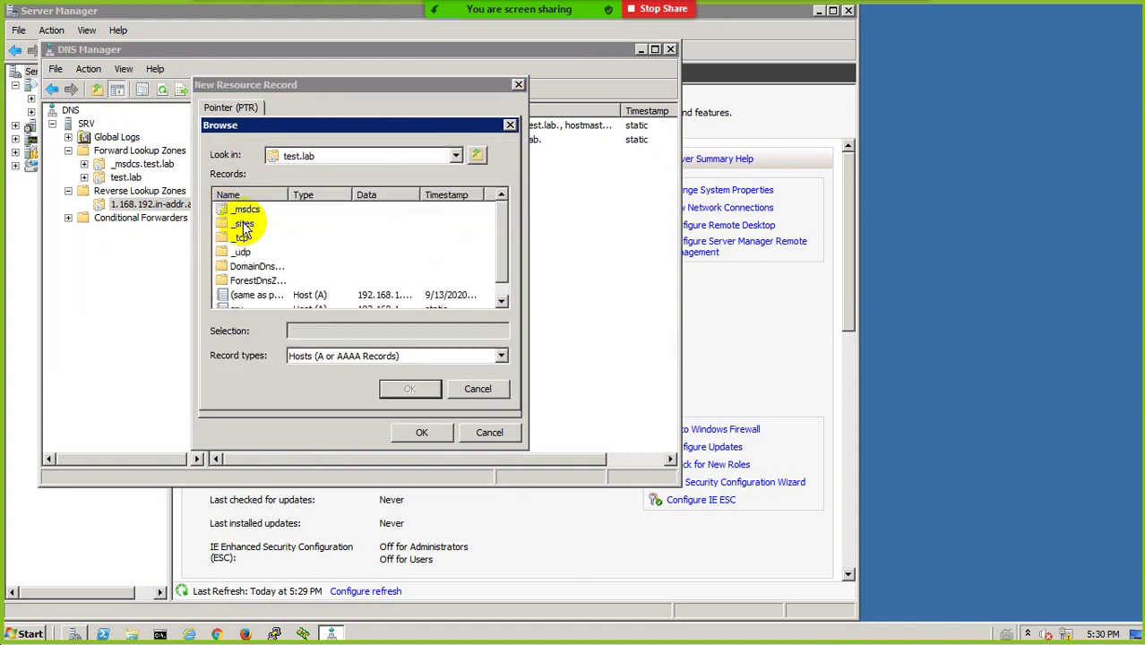
scroll(264, 306, "down", 1)
left_click(238, 296)
double_click(237, 297)
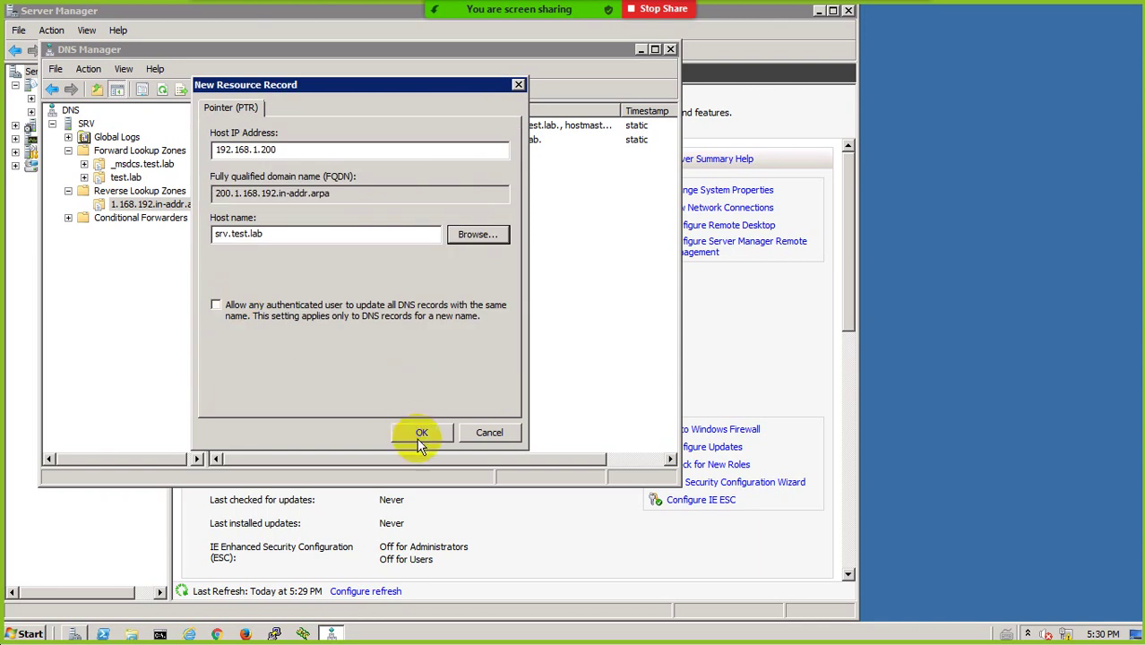
left_click(421, 433)
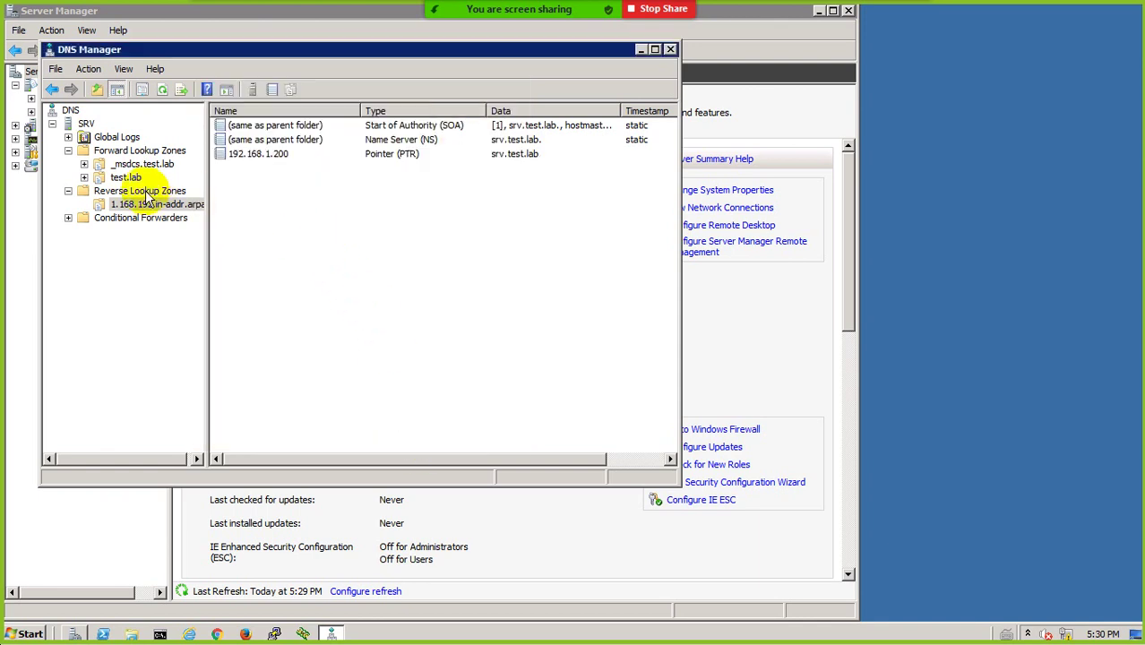
left_click(86, 122)
right_click(86, 123)
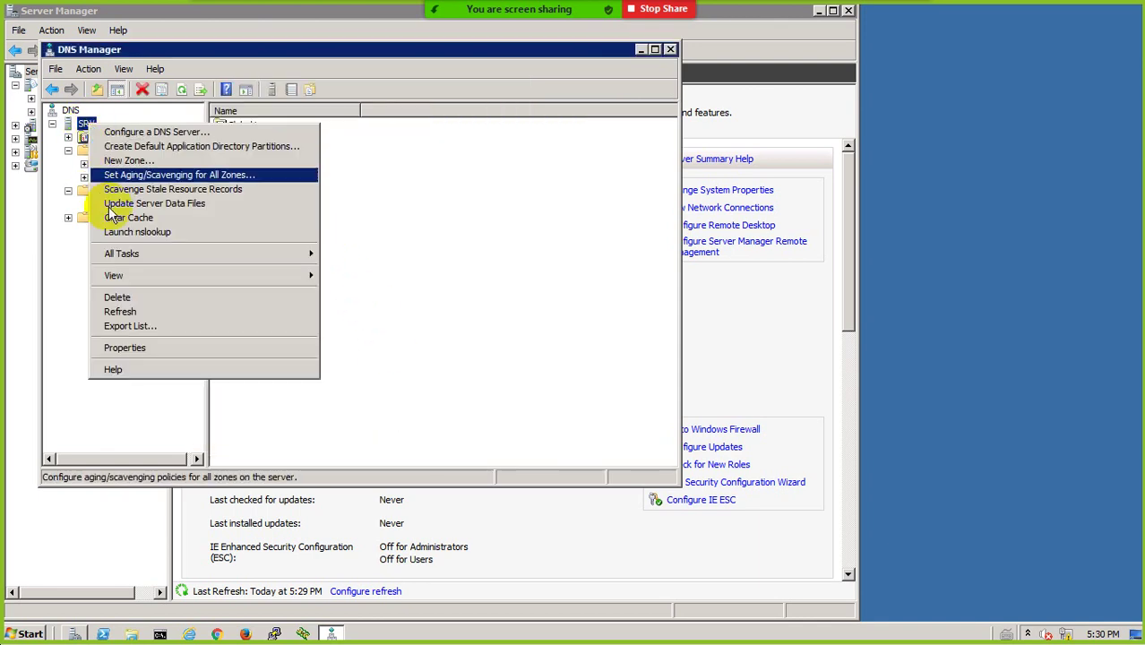
Launch and close nslookup on SRV, then minimize DNS Manager to reveal Server Manager
left_click(124, 232)
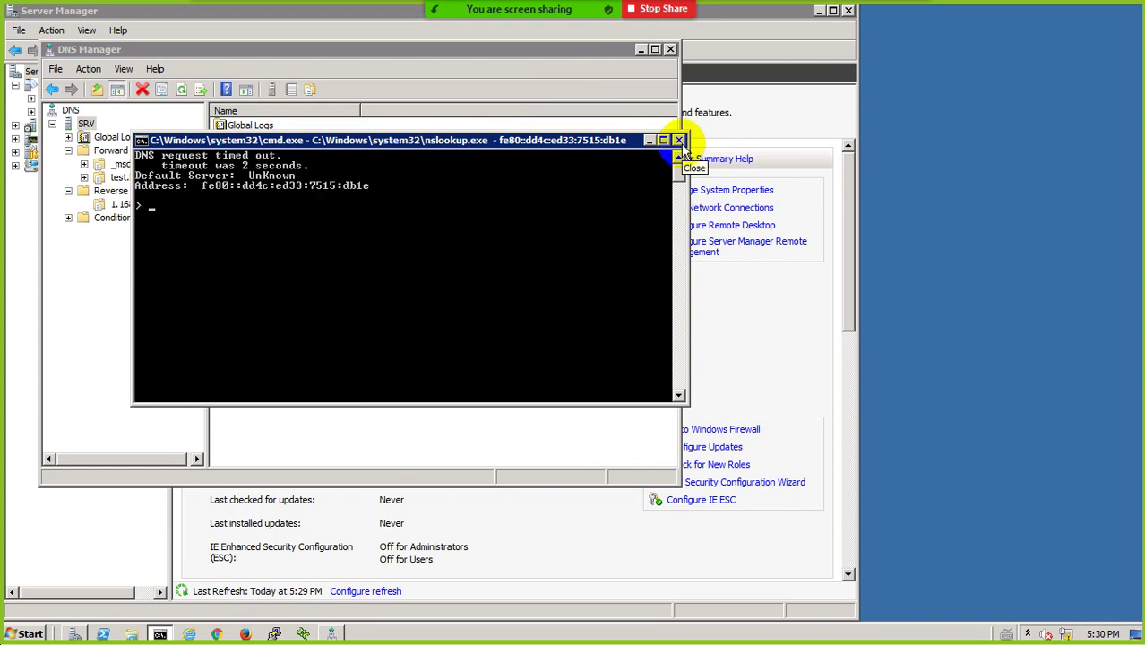
left_click(679, 141)
left_click(639, 50)
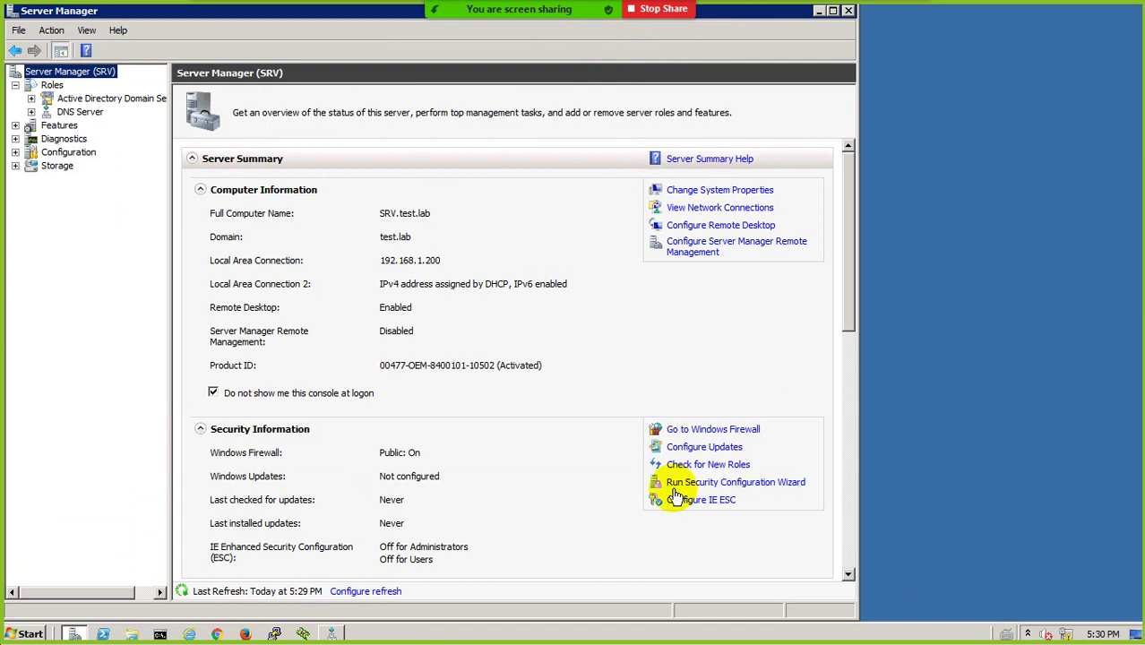
left_click(1032, 633)
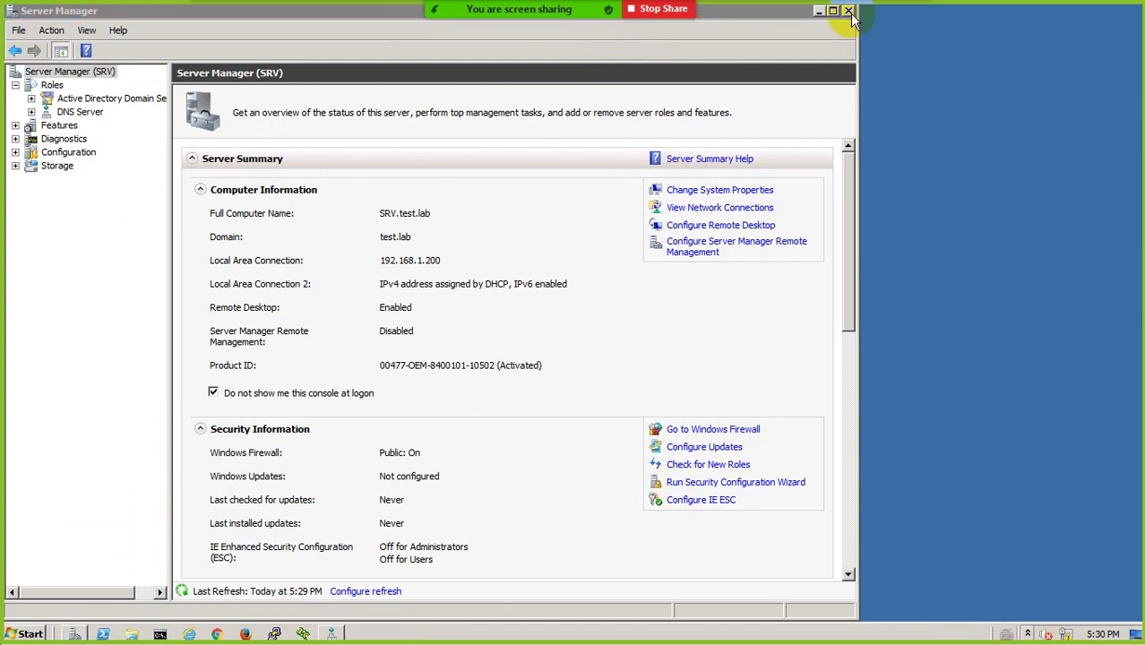
Open the network adapter settings through Control Panel's Network and Sharing Center
key("super+d")
right_click(29, 166)
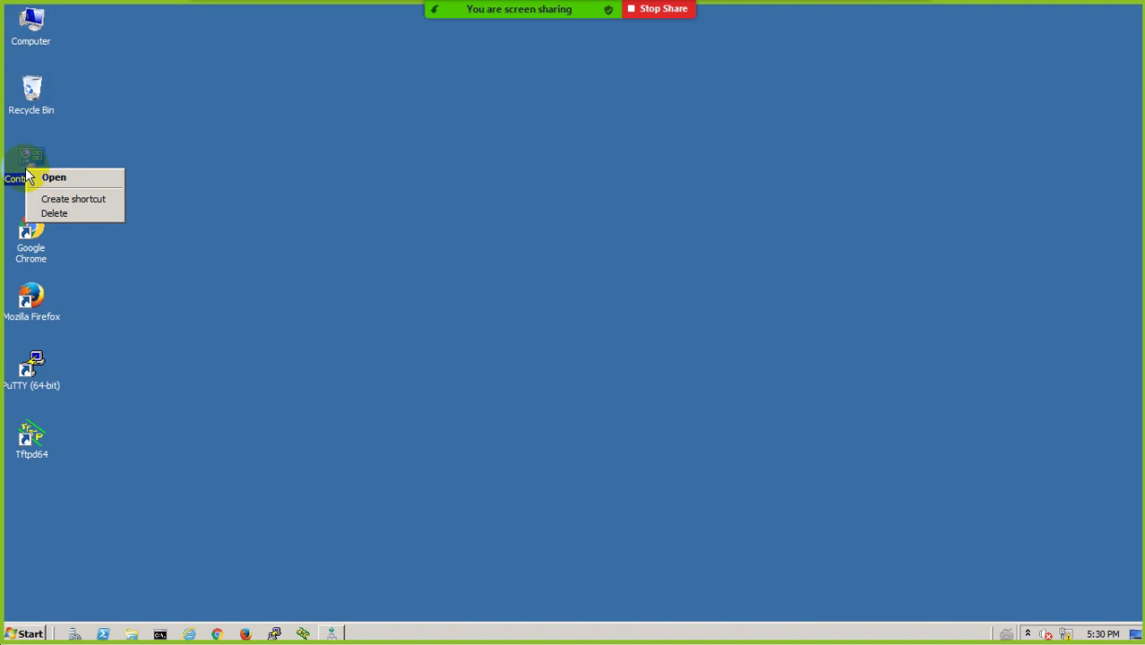
left_click(46, 181)
left_click(676, 256)
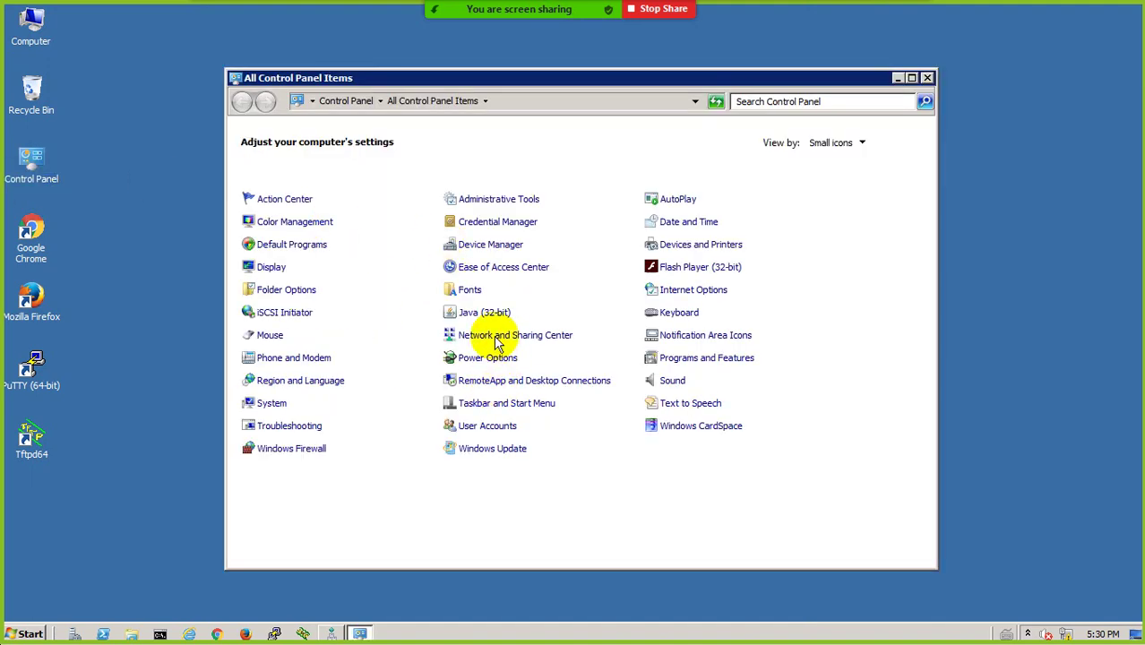
left_click(498, 337)
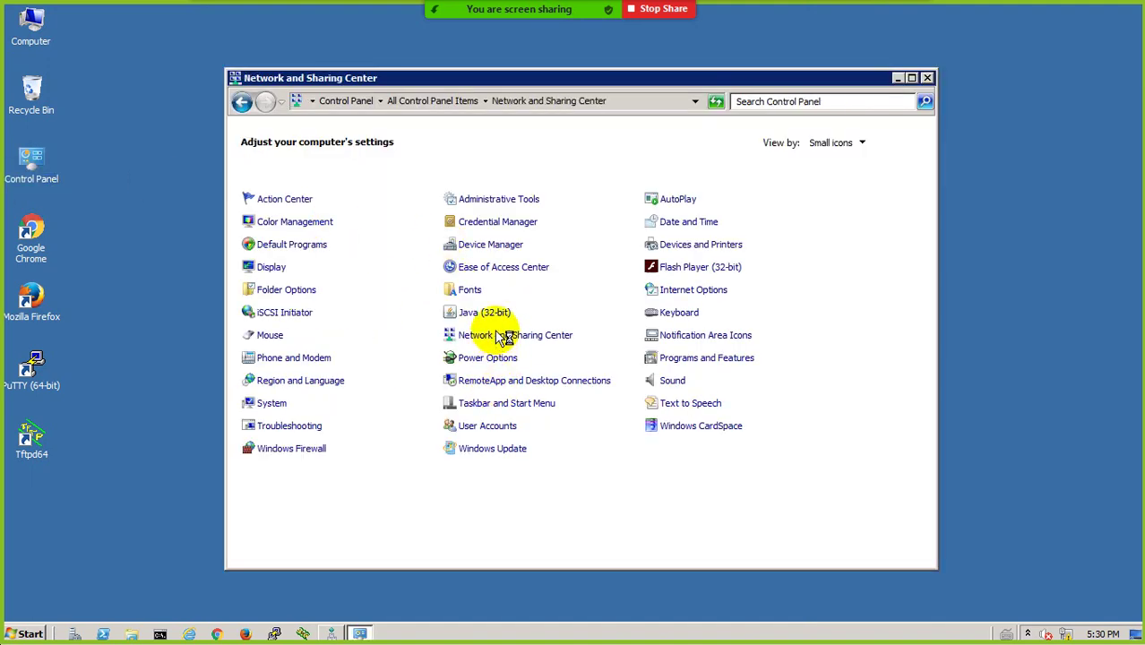
left_click(305, 164)
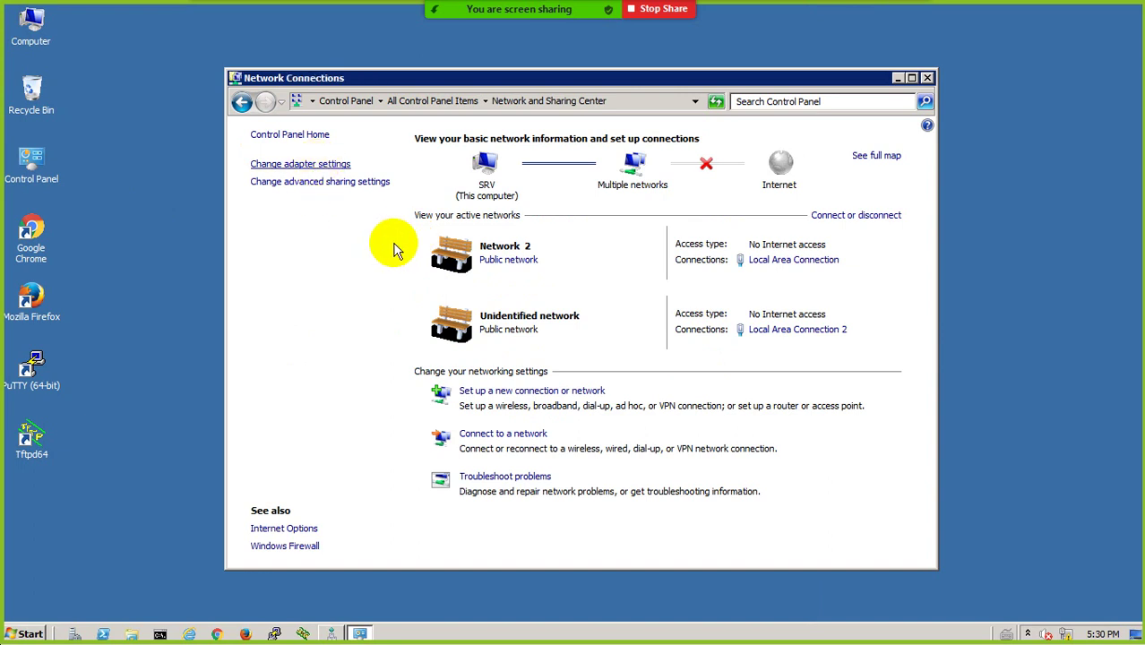
Untick Internet Protocol Version 6 (TCP/IPv6) in Local Area Connection 2's properties
left_click(319, 173)
double_click(319, 173)
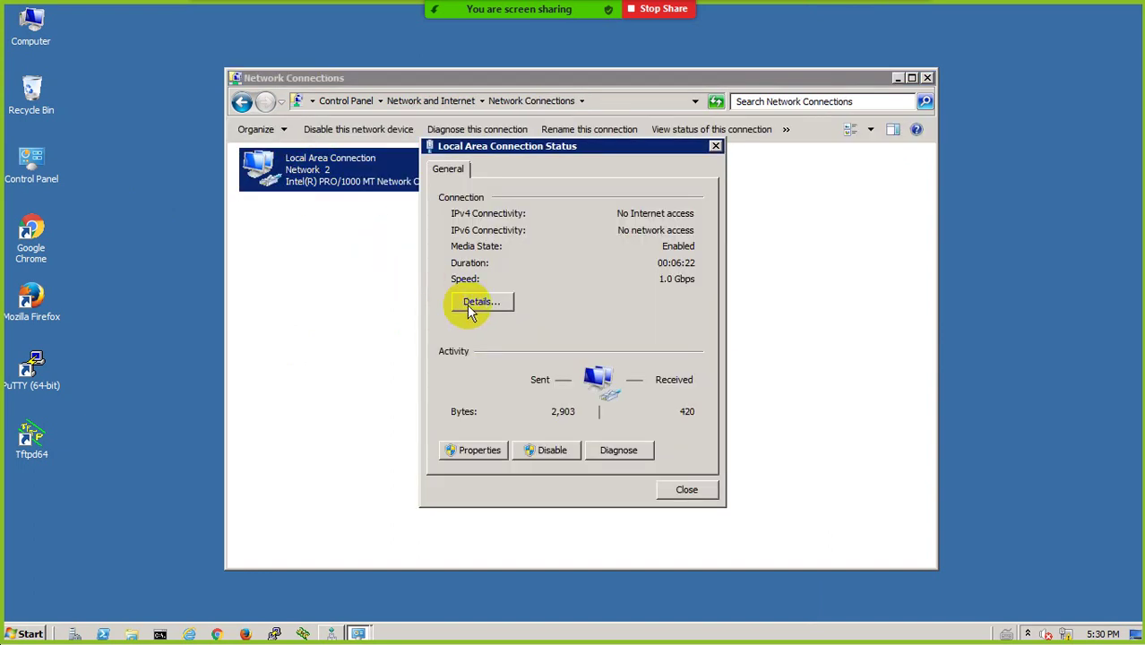
left_click(468, 448)
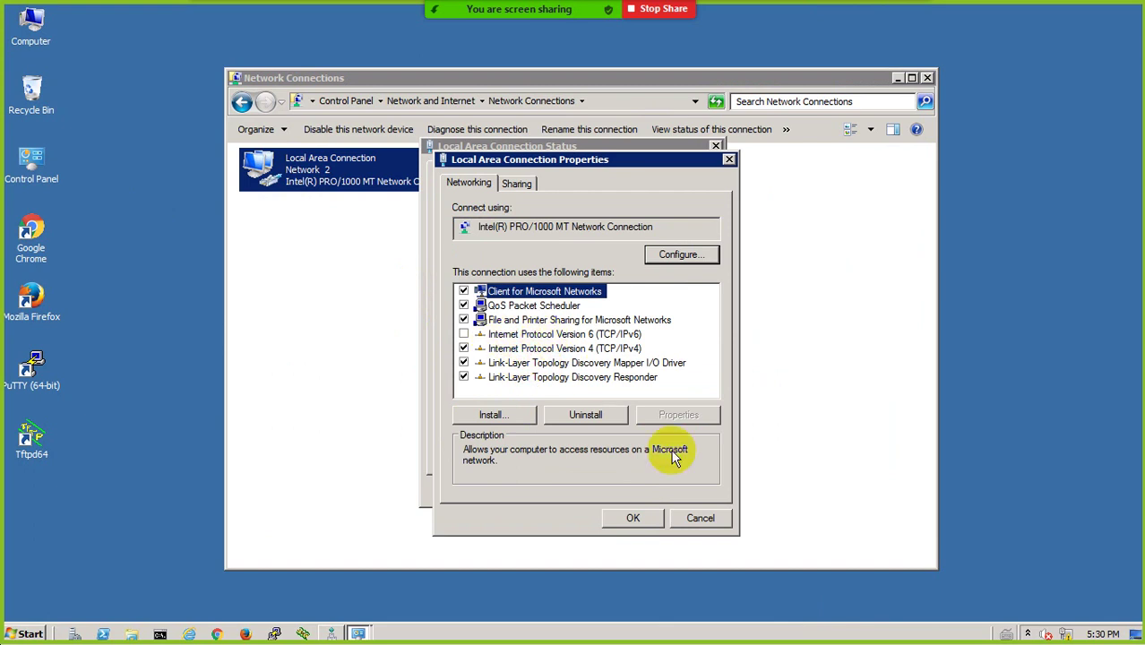
left_click(699, 516)
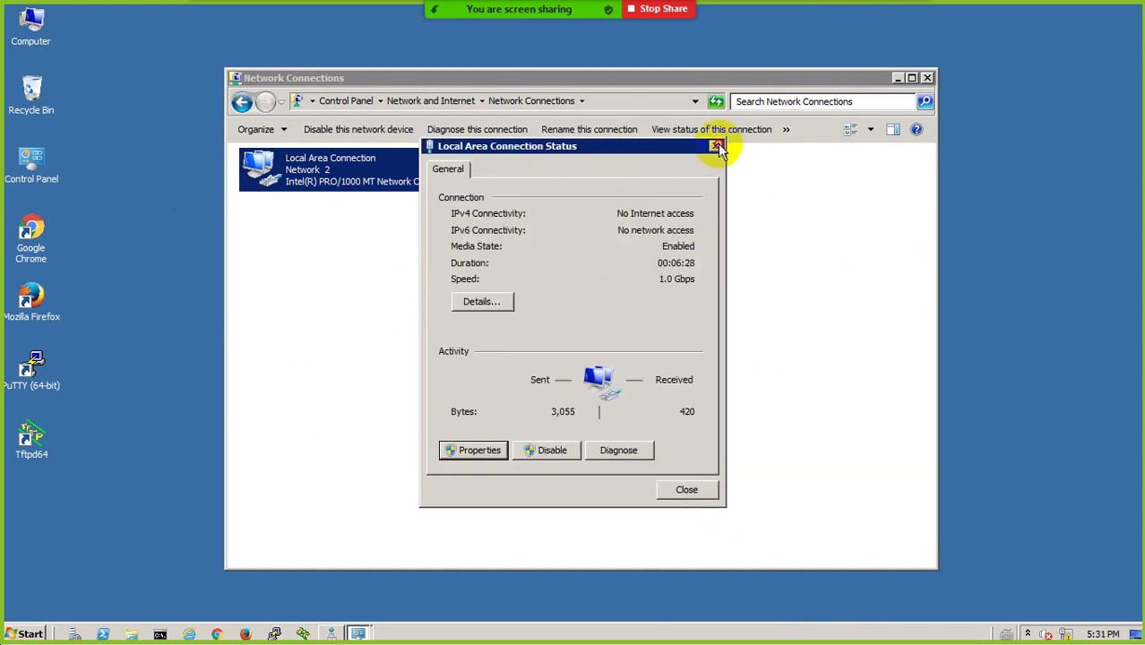
left_click(715, 145)
double_click(536, 159)
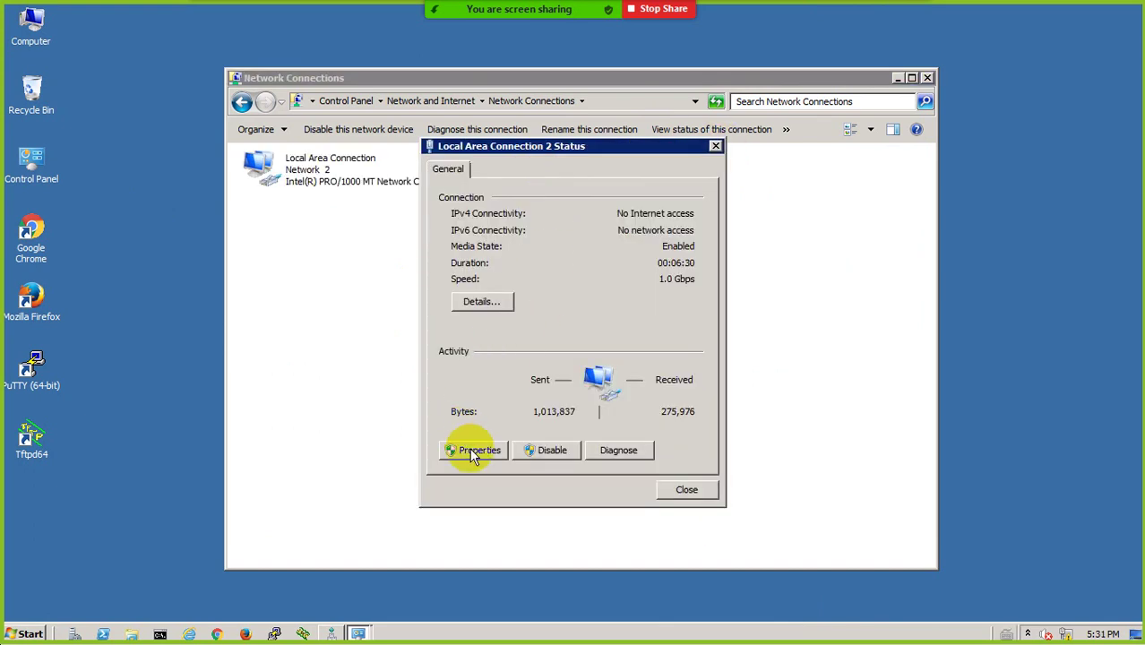
left_click(472, 449)
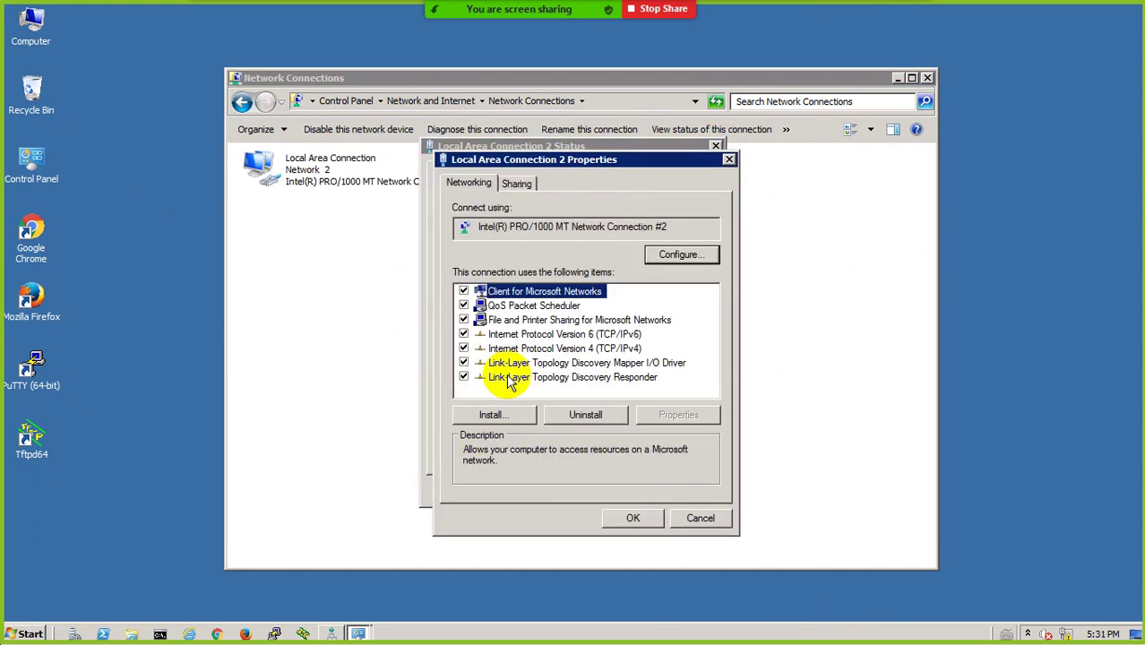
left_click(463, 334)
left_click(638, 519)
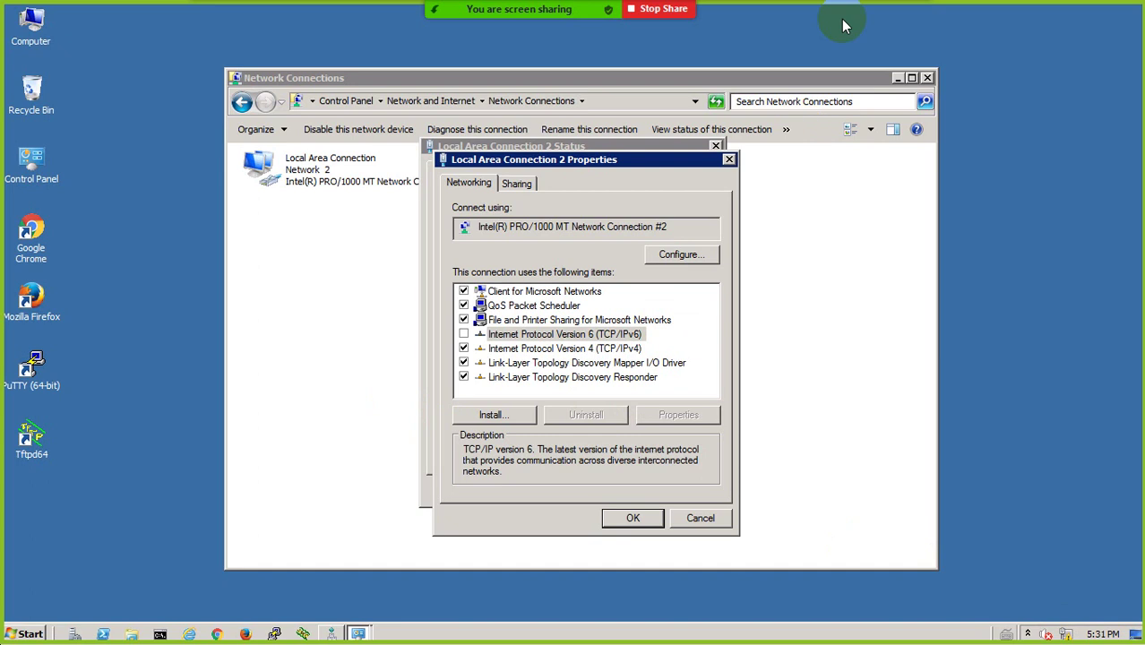
Minimize the Remote Desktop session to return to the EVE-NG lab topology in Chrome
mouse_move(782, 7)
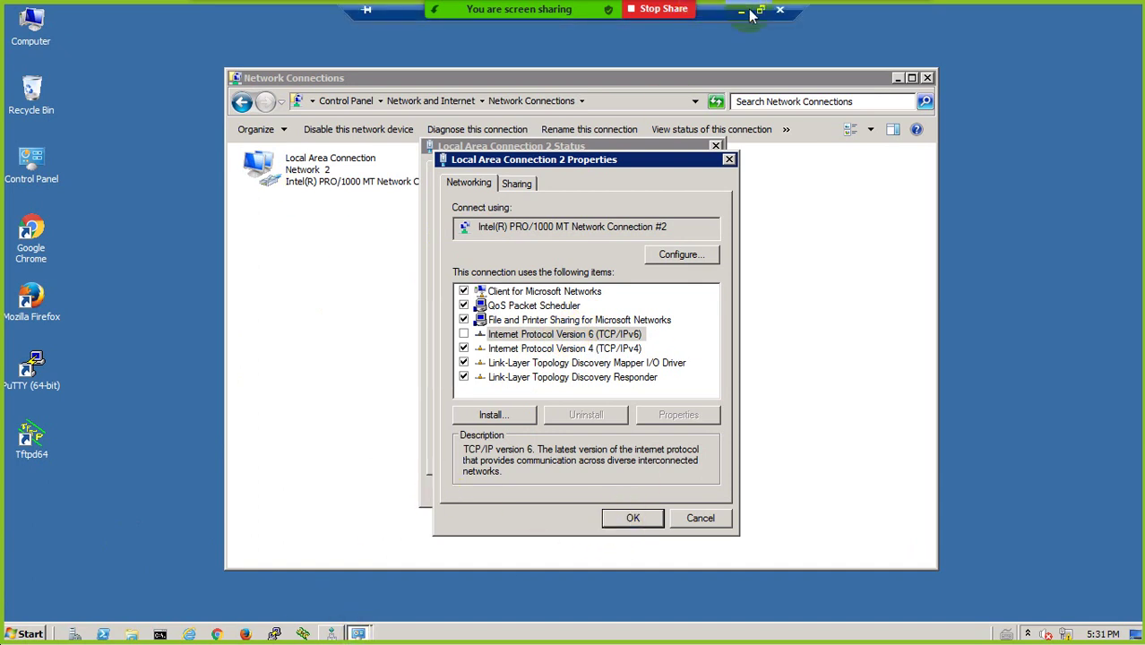
left_click(752, 13)
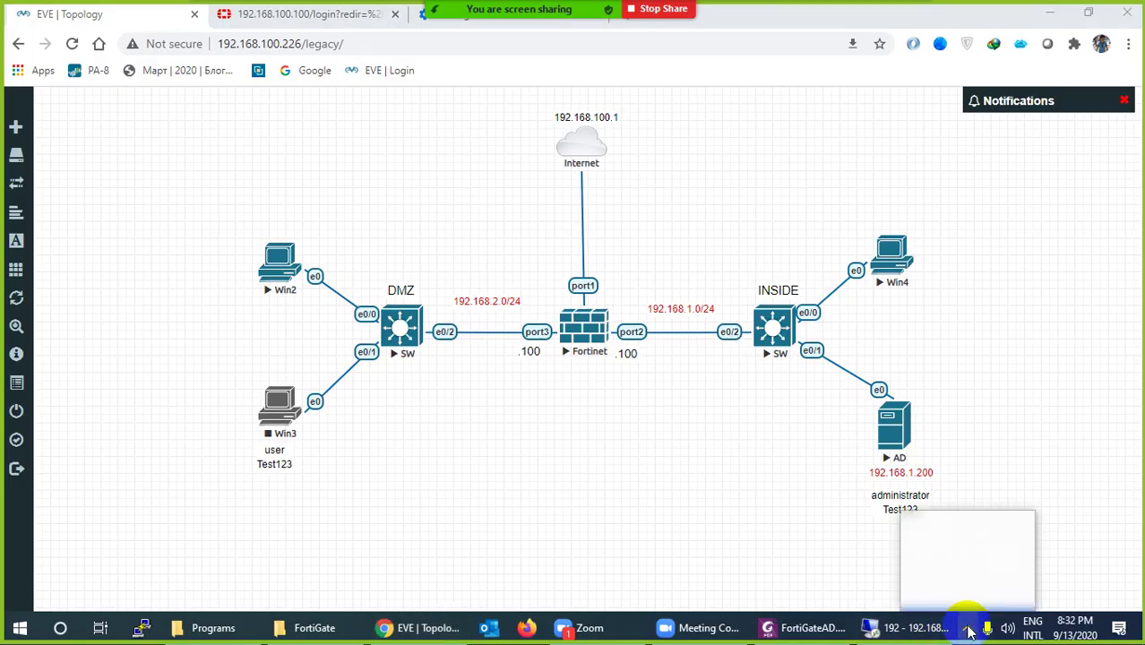
Open the AD server's QEMU console, cancel Shutdown Event Tracker, and start DNS from Administrative Tools
left_click(920, 538)
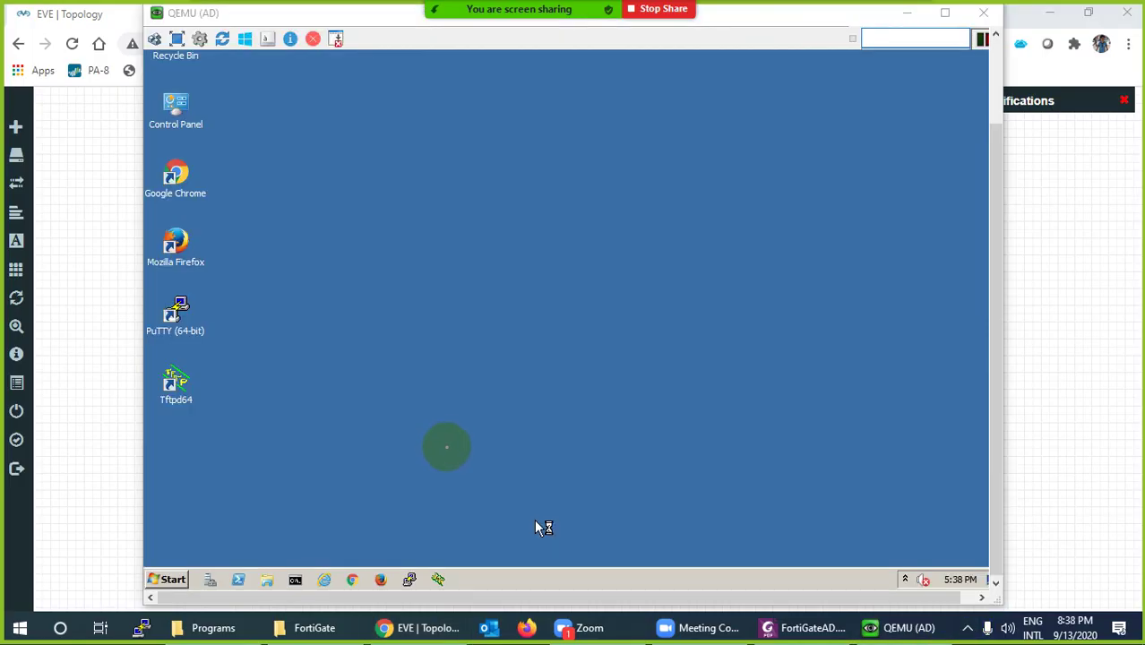
left_click(635, 376)
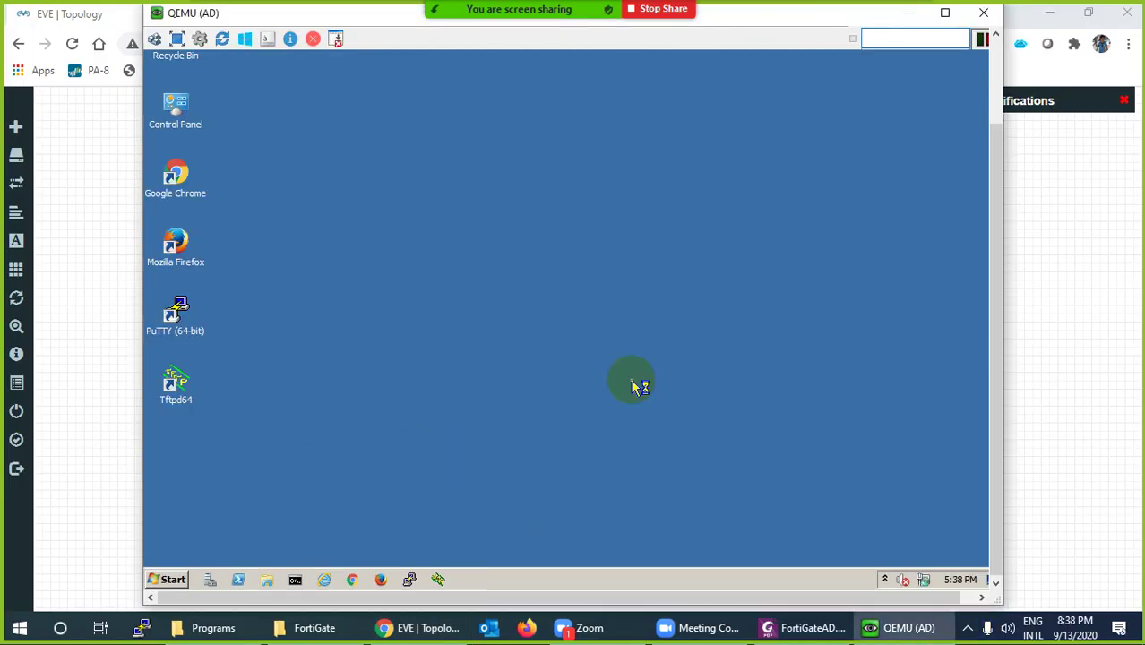
left_click(176, 580)
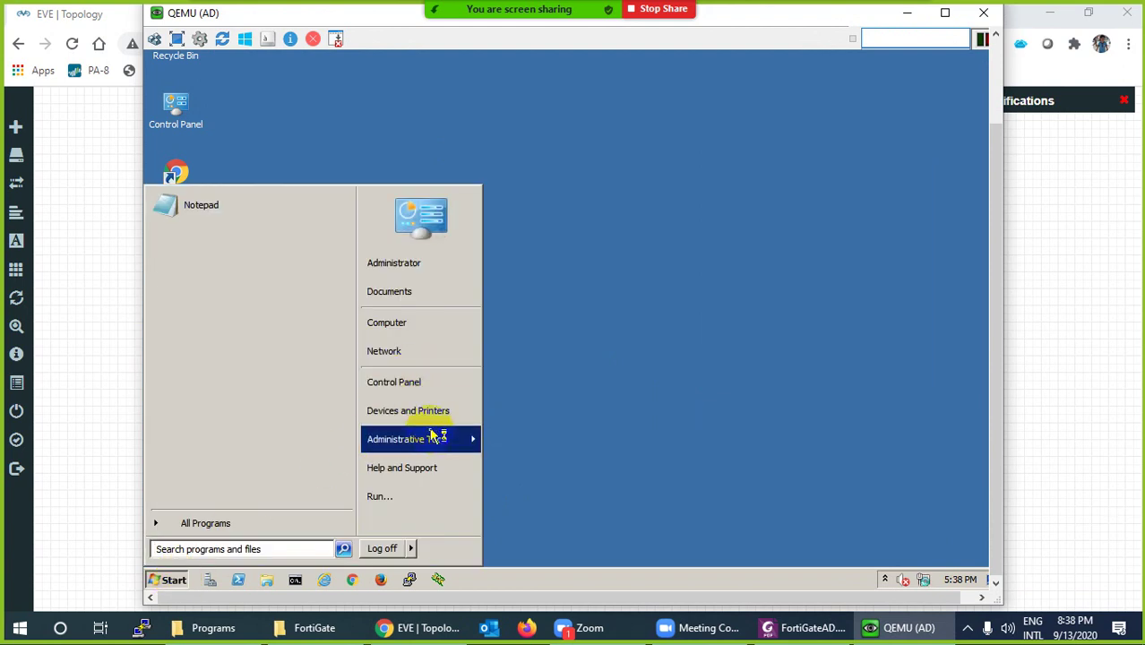
mouse_move(456, 448)
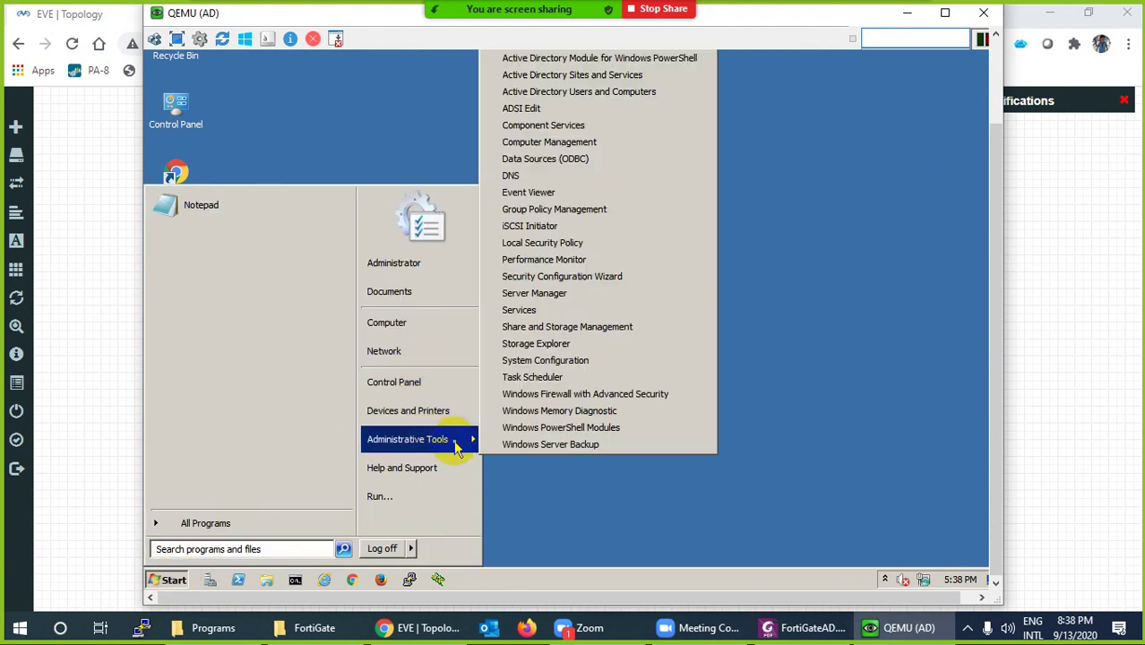
left_click(532, 182)
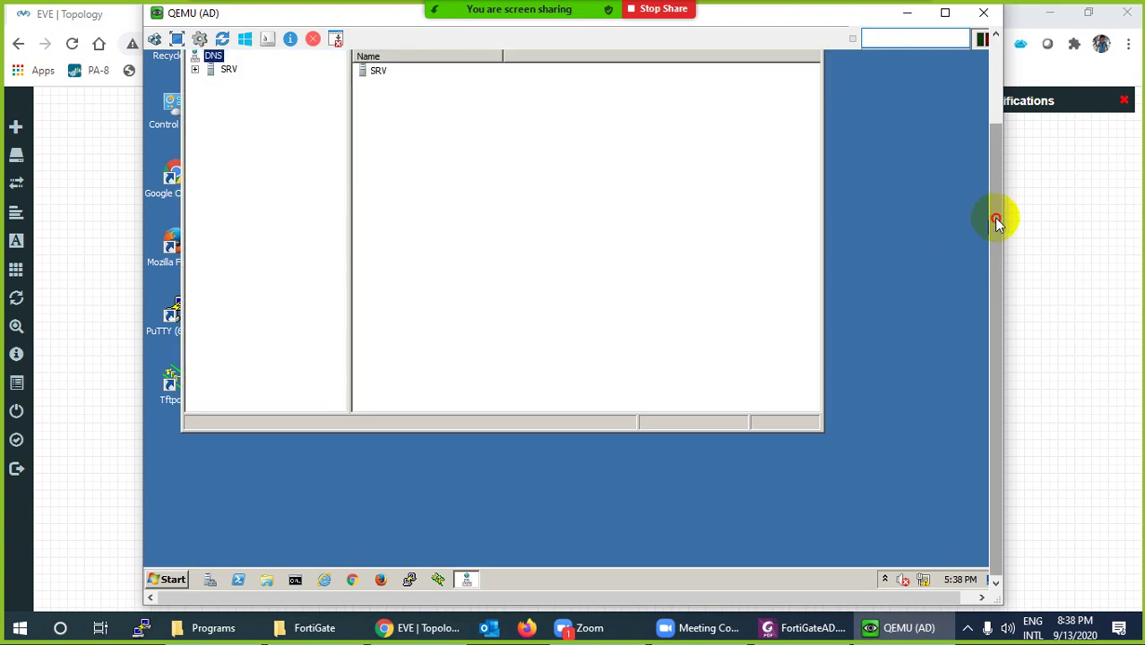
left_click_drag(995, 221, 926, 164)
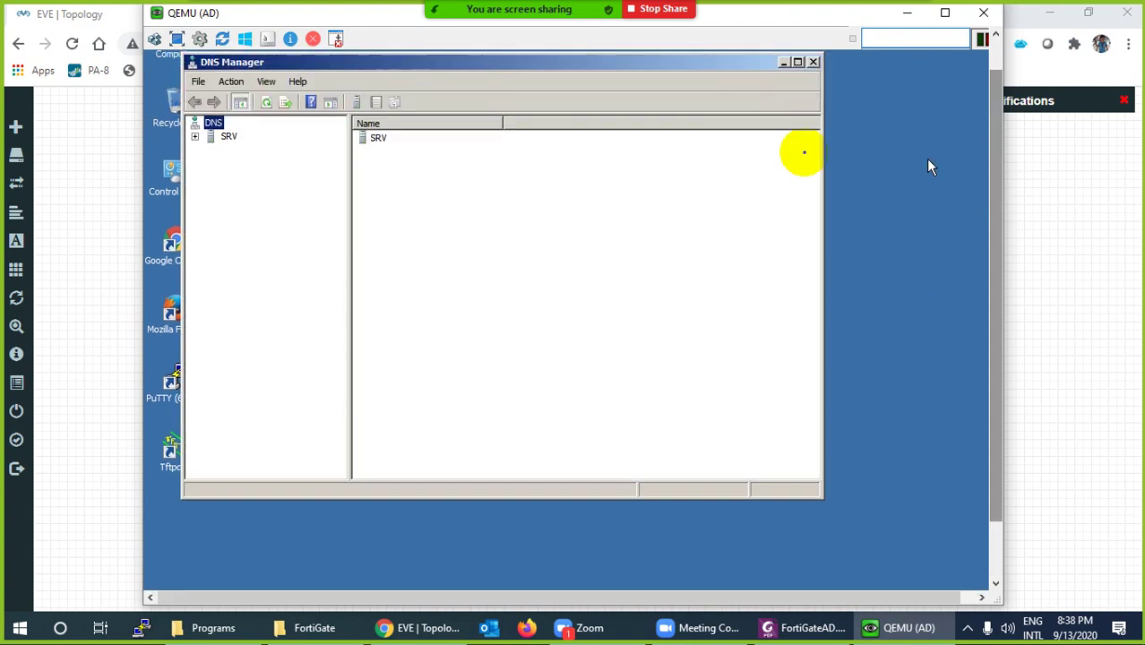
Run nslookup on SRV querying srv, 192.168.1.200 and pc1, then close the console
left_click(228, 137)
right_click(228, 137)
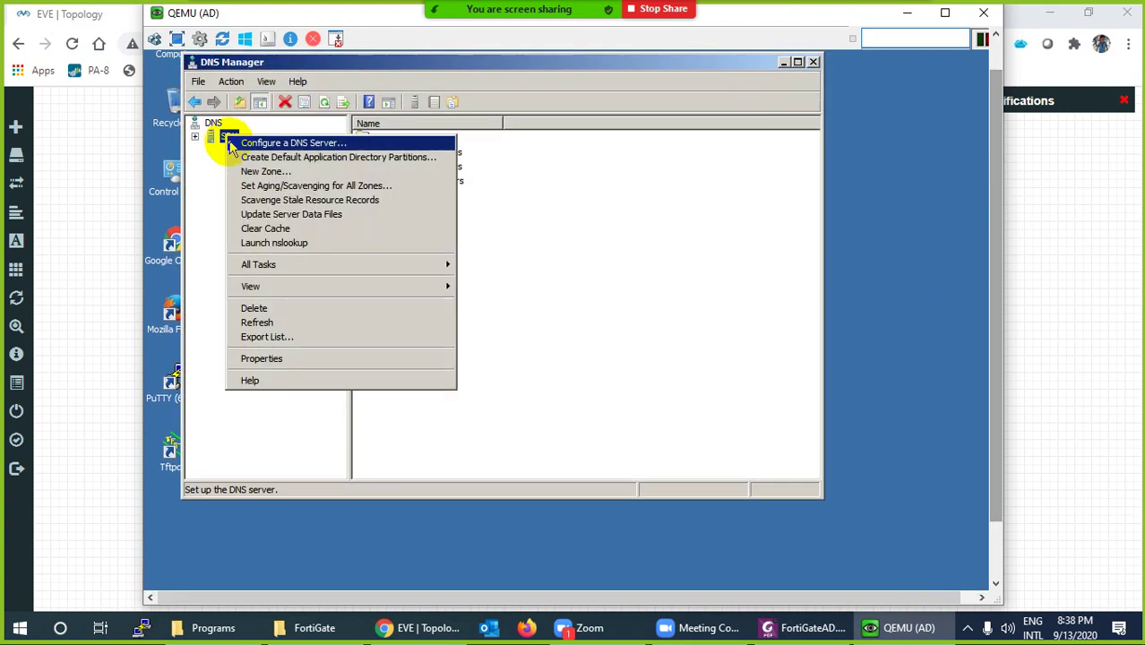
left_click(258, 244)
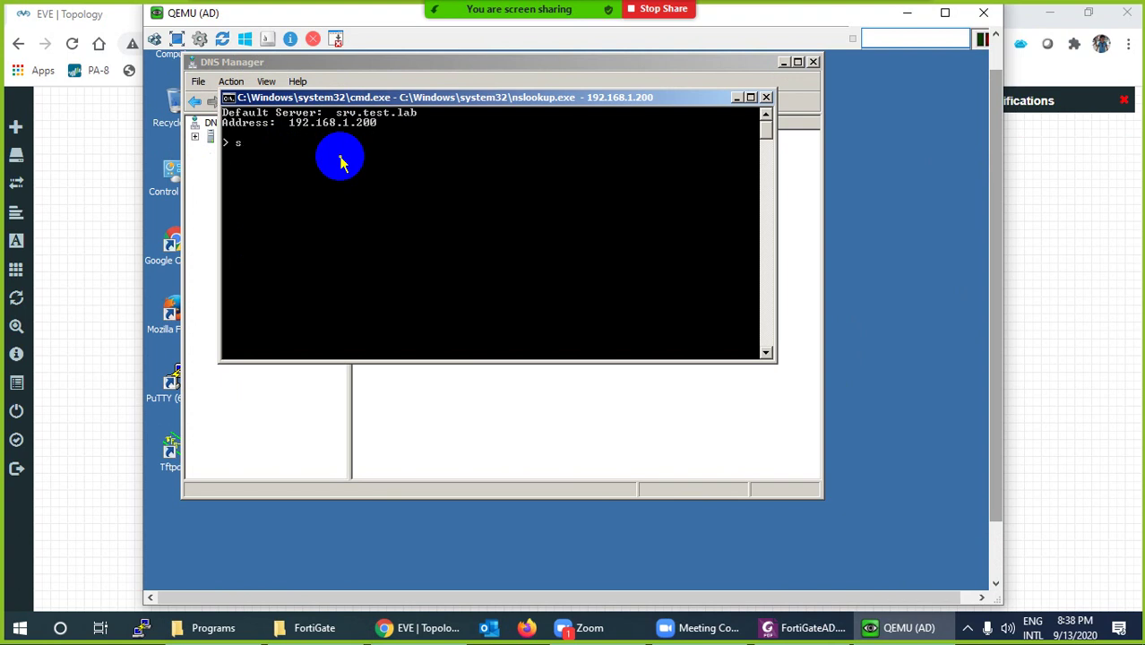
key("Return")
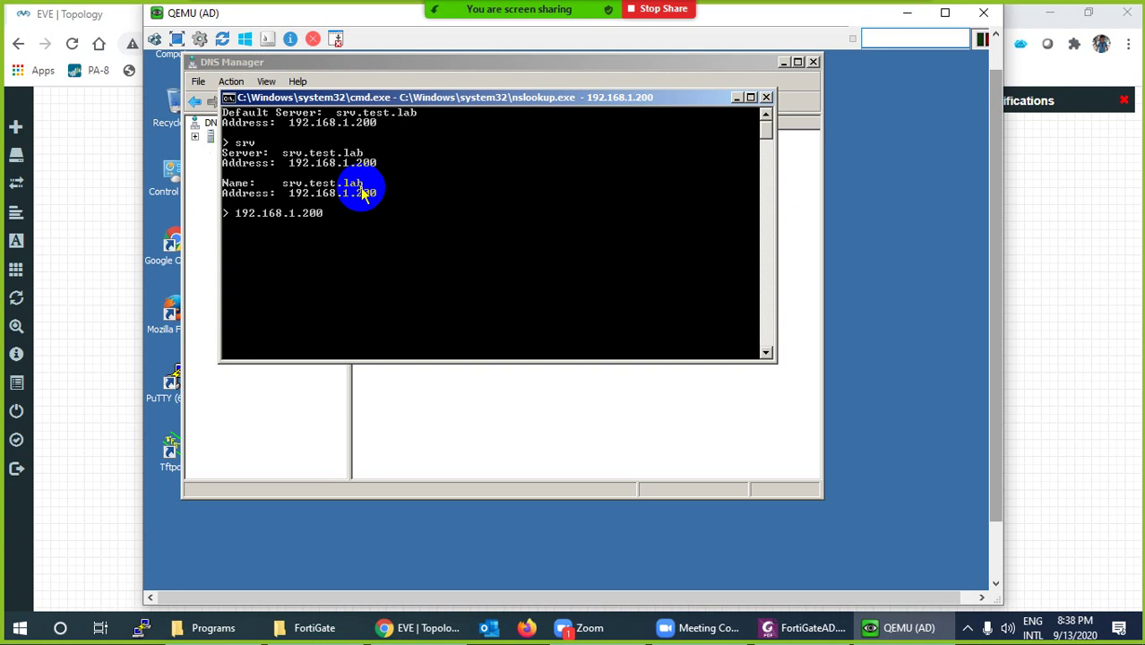
type("192.168.1.200")
key("Return")
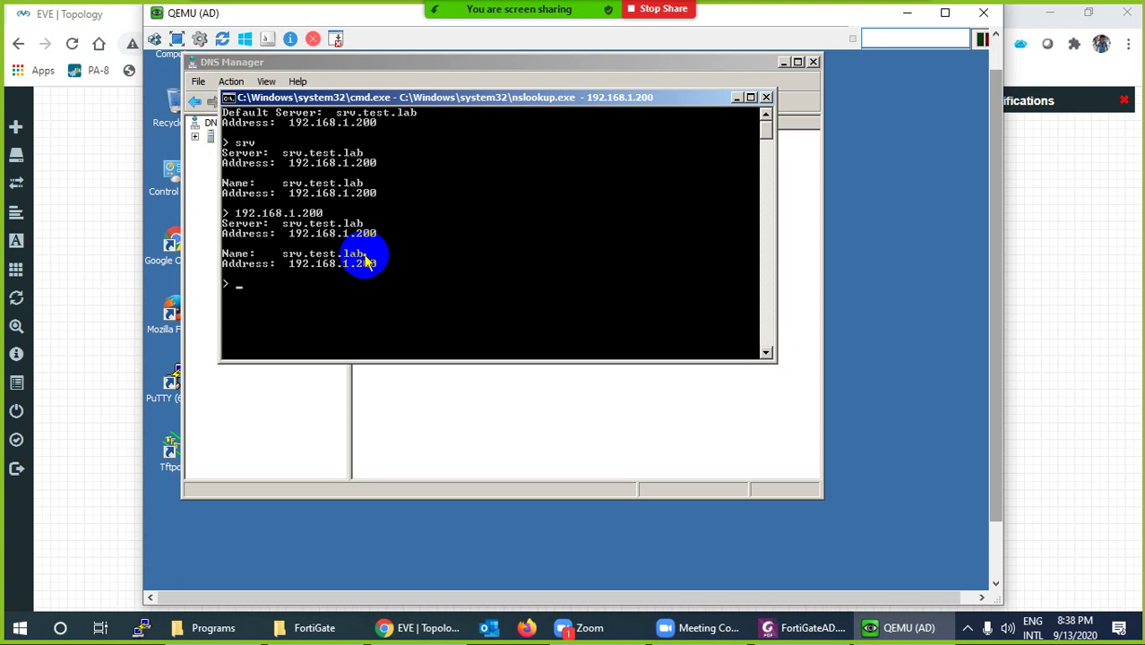
type("1")
key("Return")
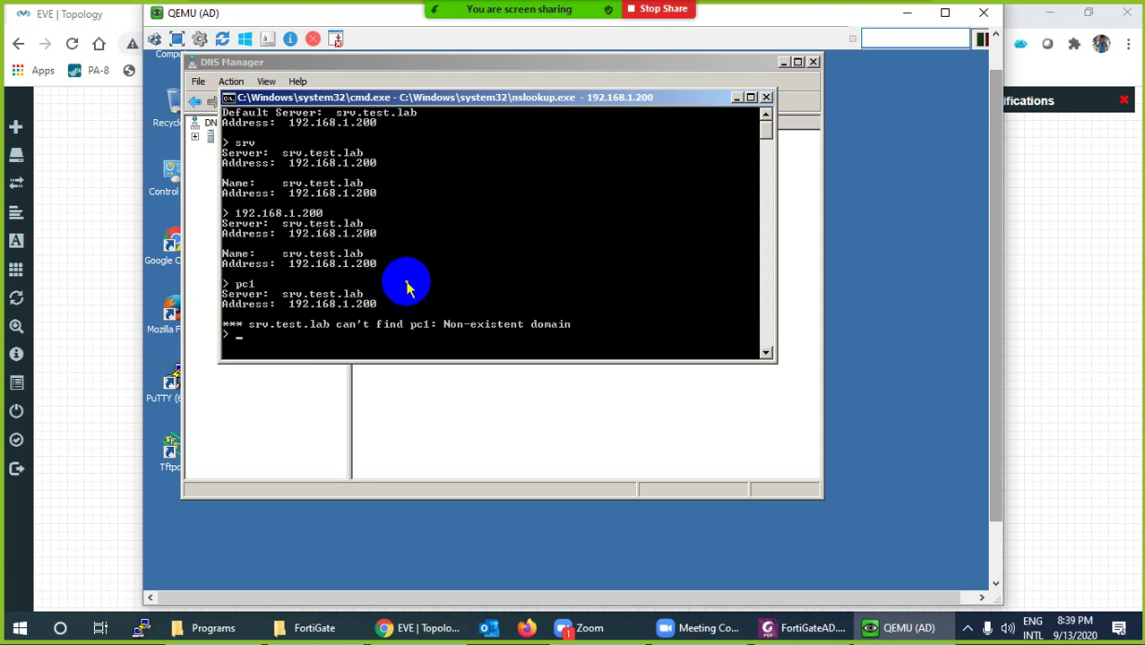
left_click(766, 97)
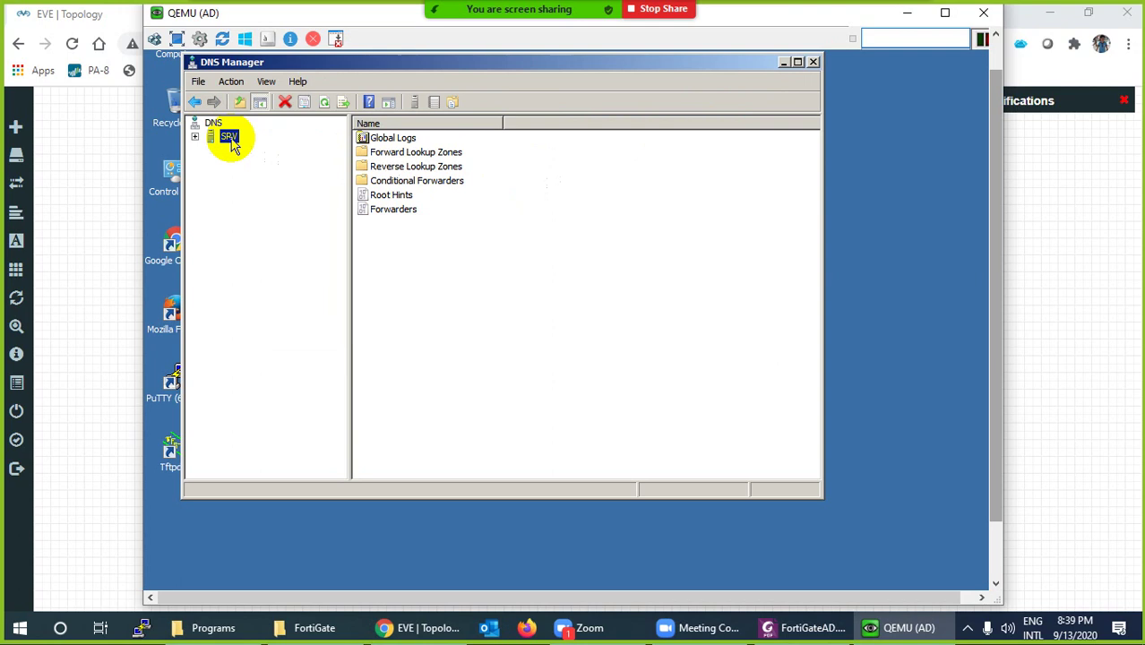
Check test.lab's host records and the 192.168.1.200 PTR in 1.168.192.in-addr.arpa, then close DNS Manager
right_click(231, 143)
left_click(271, 247)
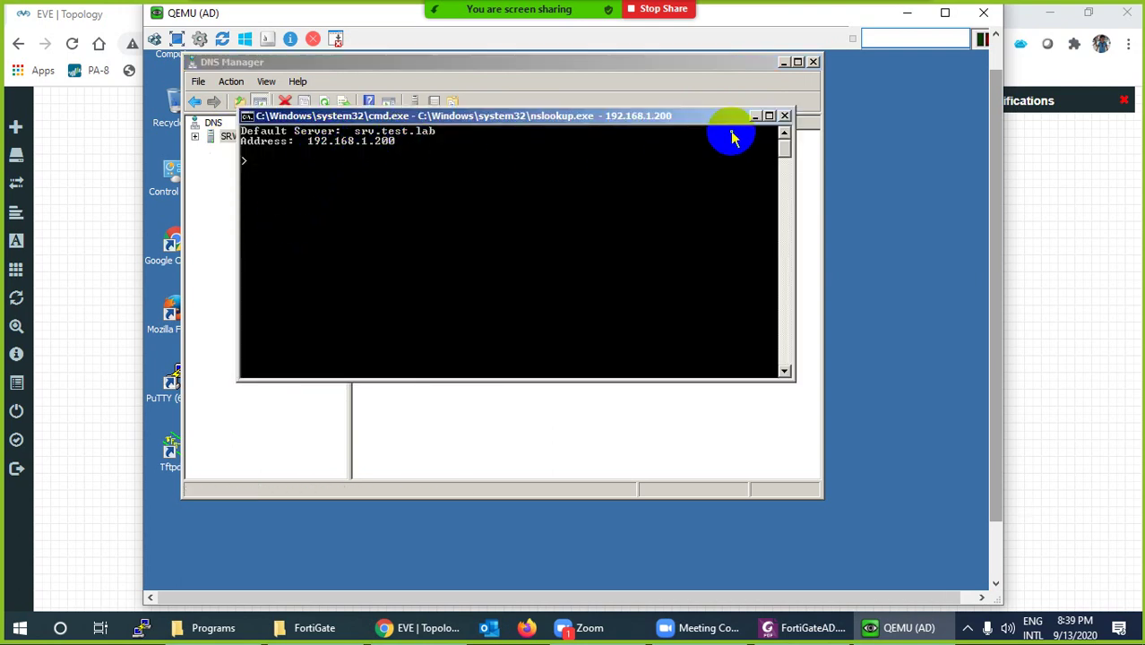
left_click(784, 116)
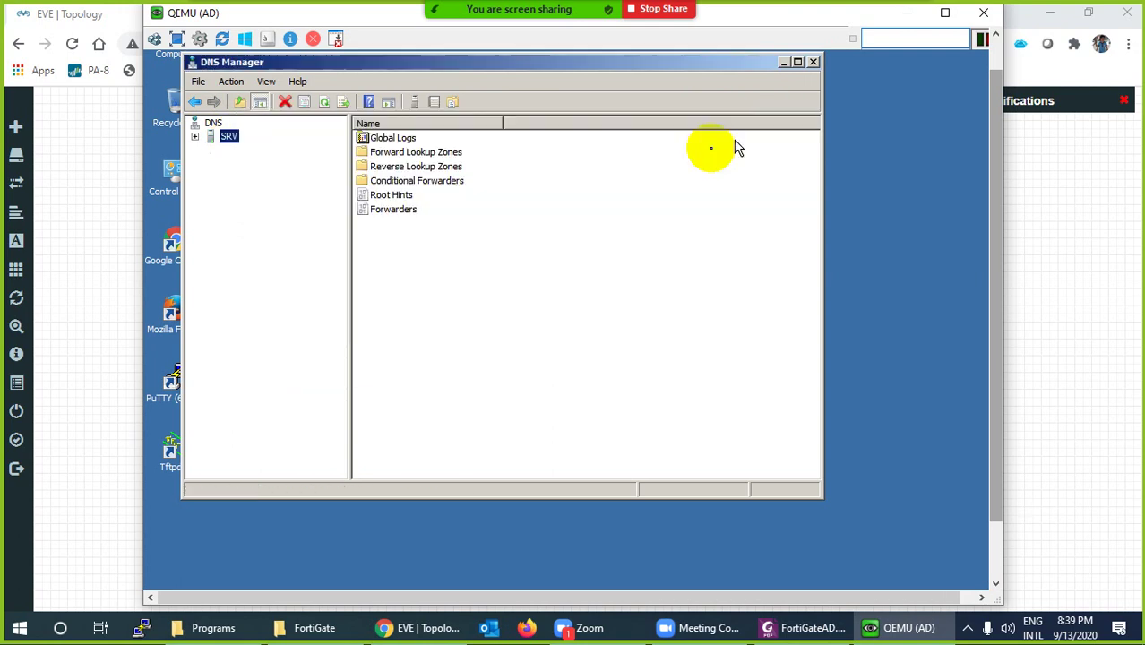
double_click(412, 154)
double_click(395, 152)
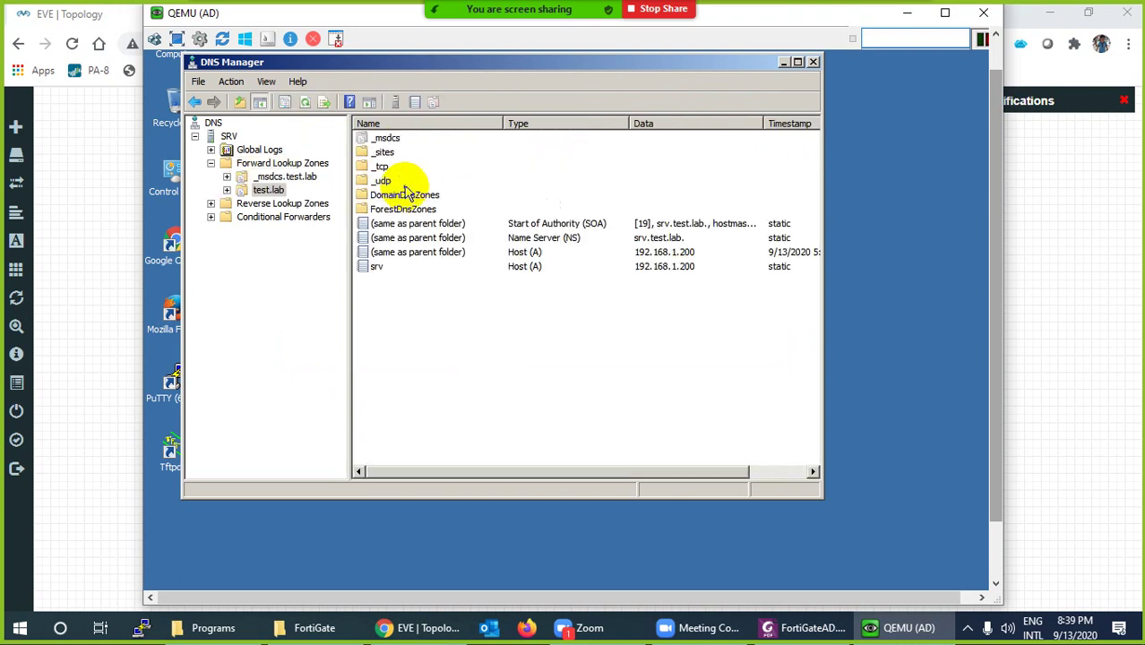
double_click(294, 204)
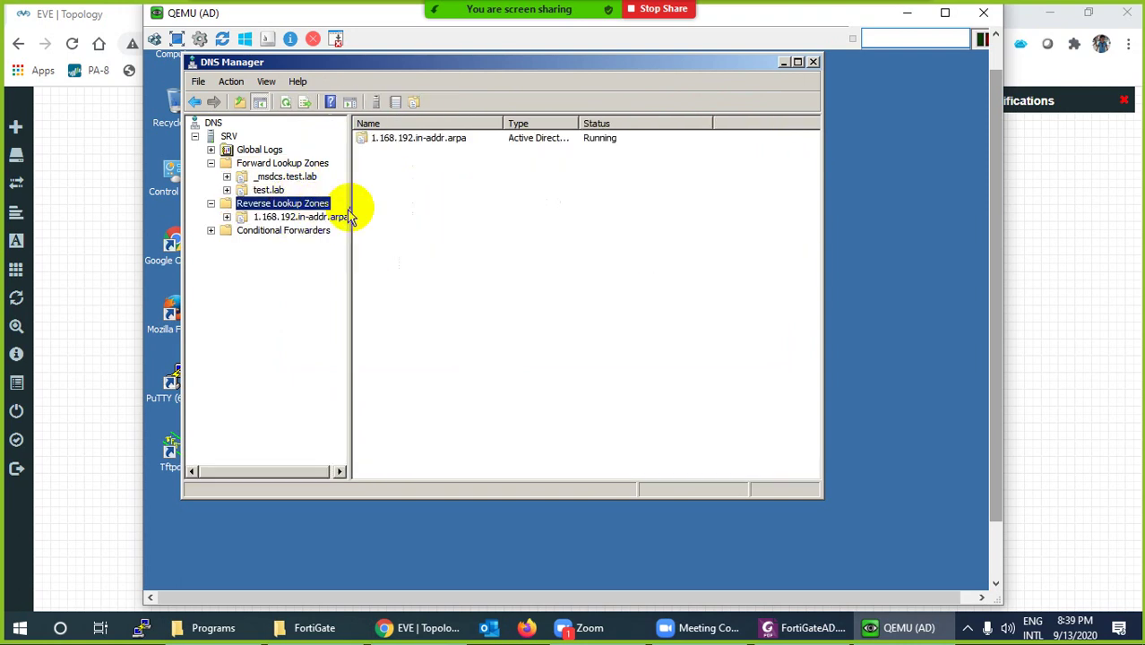
double_click(385, 139)
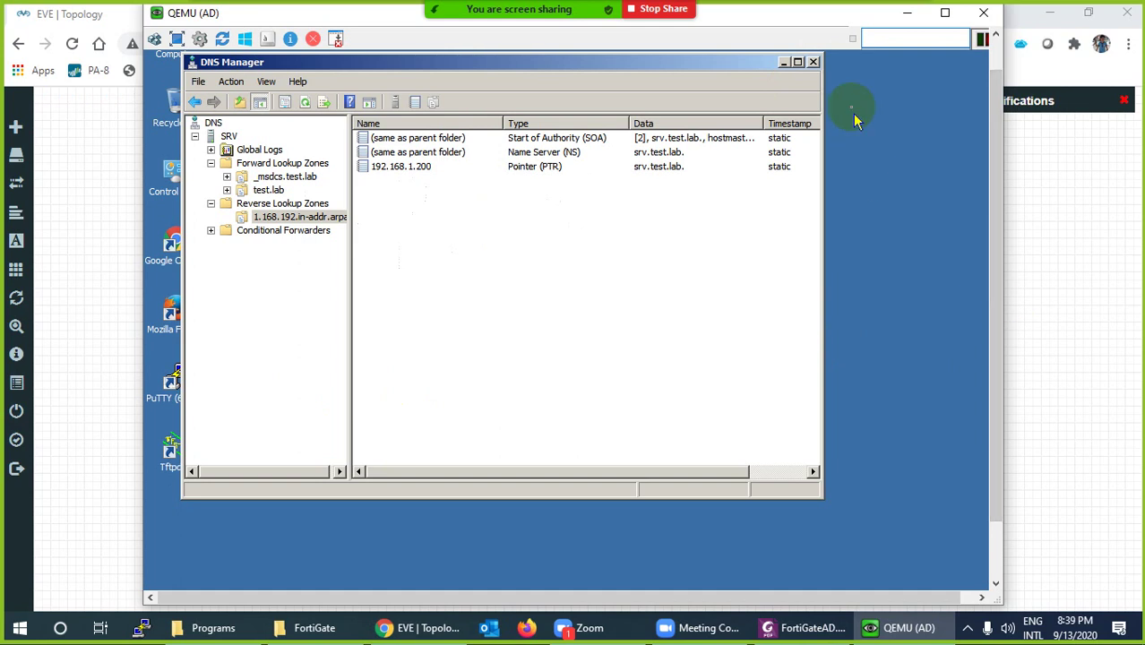
left_click(812, 61)
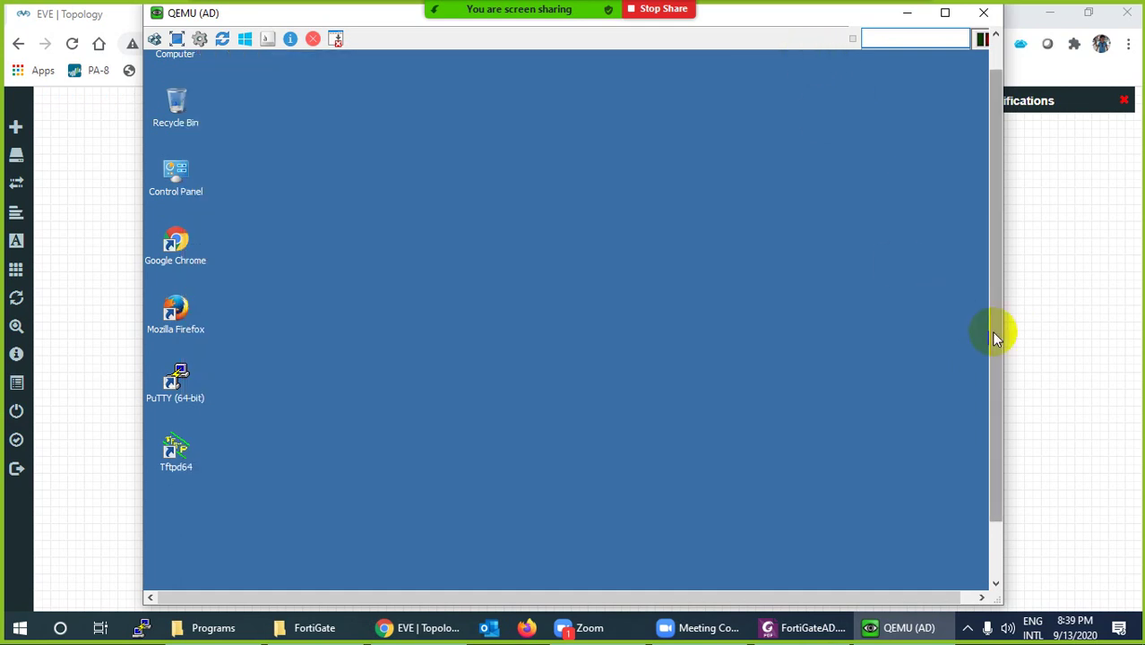
Start Active Directory Users and Computers from Start > Administrative Tools on the AD server
left_click_drag(994, 337, 1001, 426)
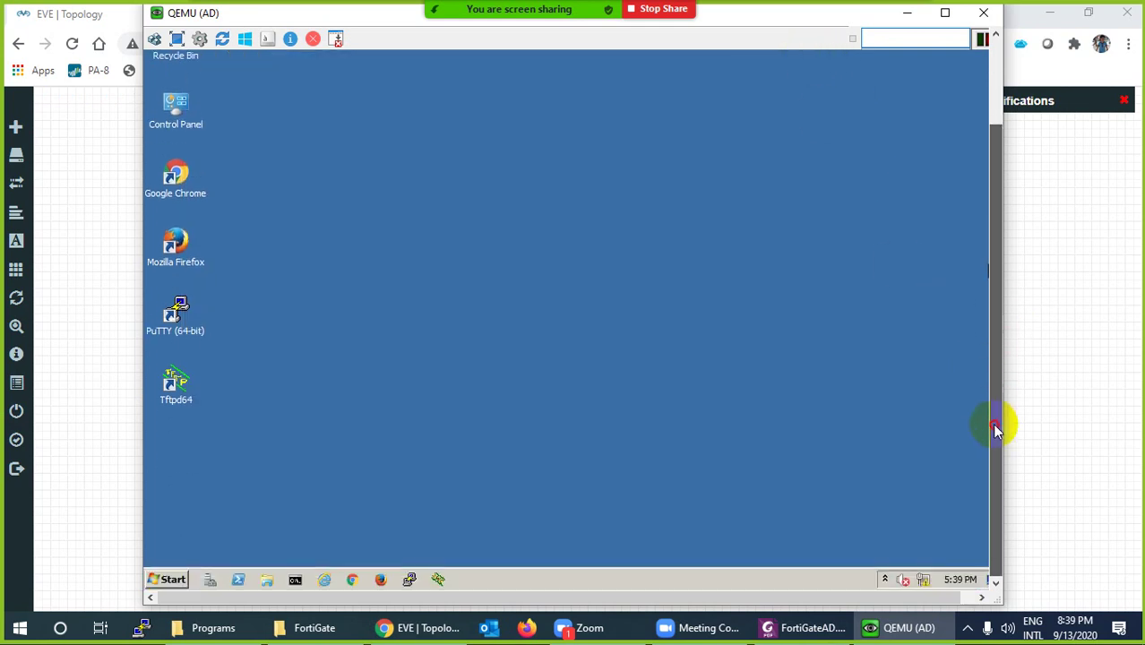
left_click(173, 581)
mouse_move(423, 449)
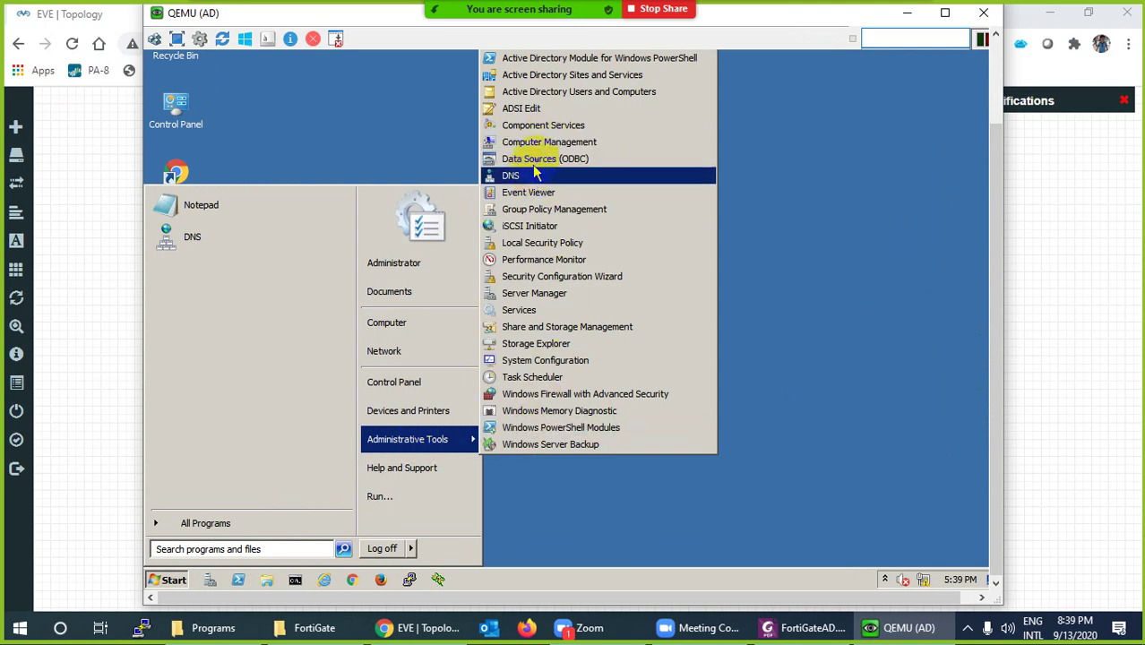
left_click(563, 101)
left_click_drag(991, 309, 995, 234)
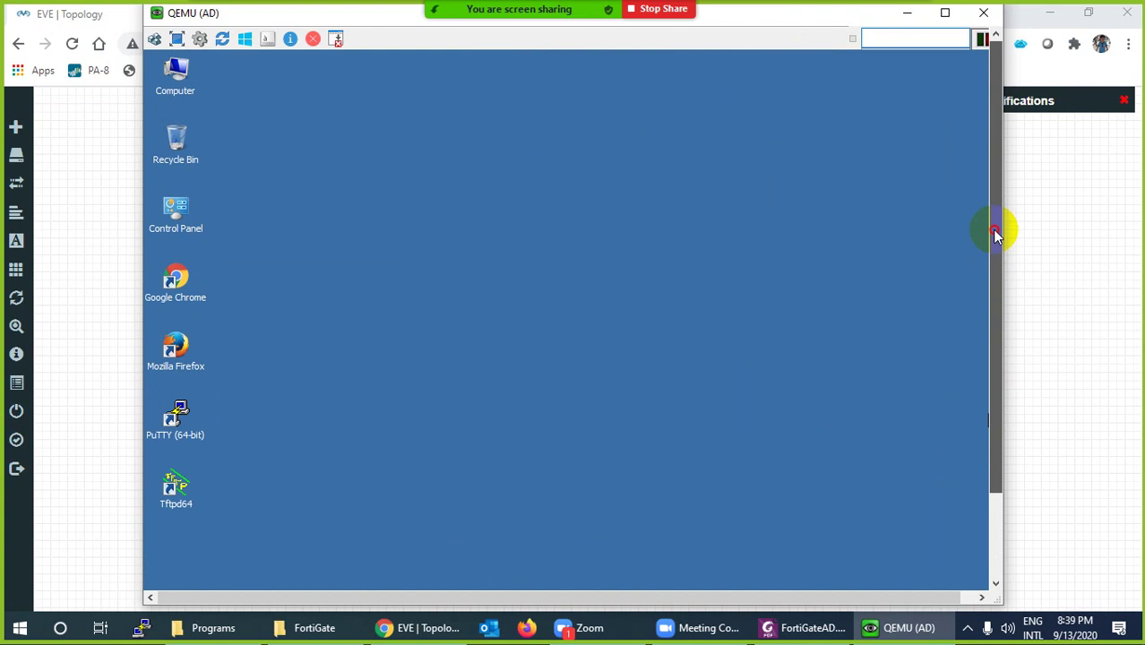